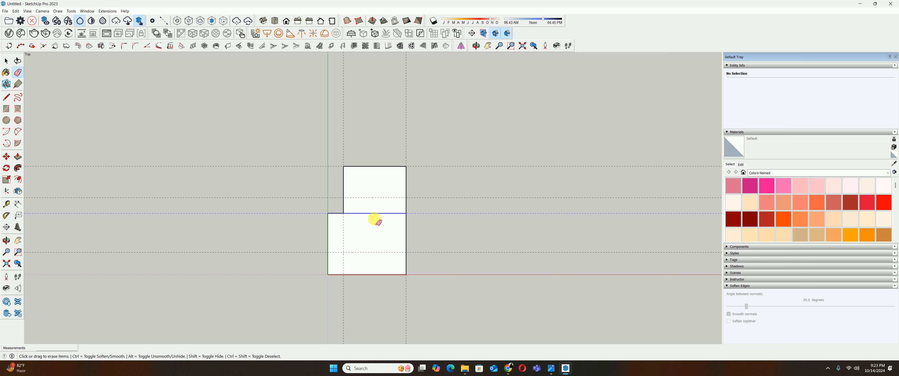
- Erase the edge dividing the two floor rectangles and offset the merged floor outline outward by 150 mm for the wall thickness
key(space)
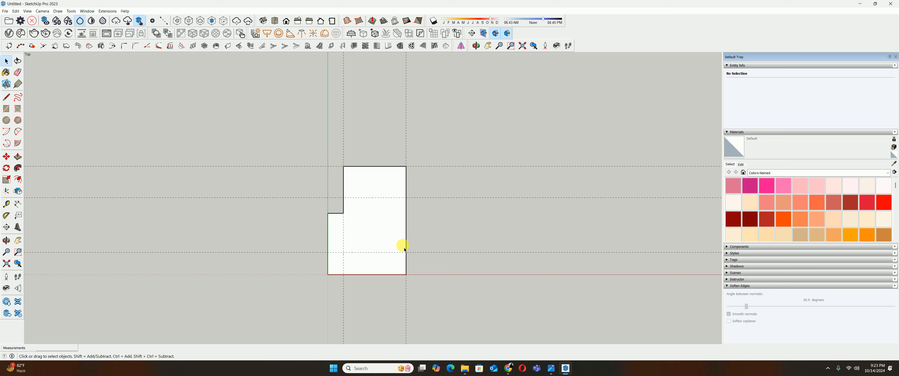
key(f)
click(406, 227)
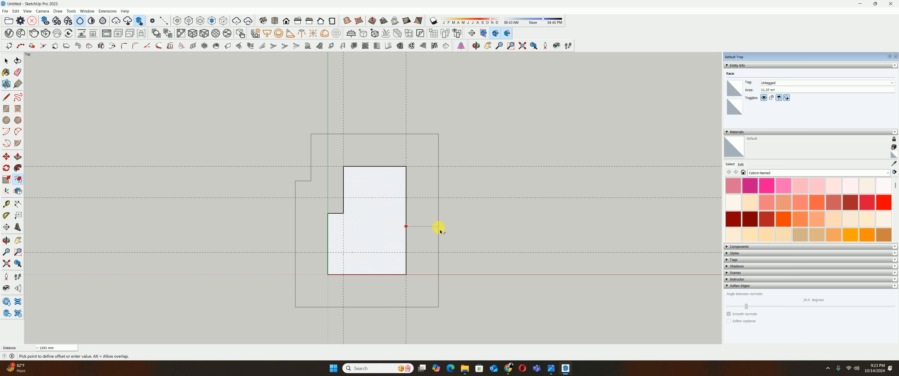
key(Return)
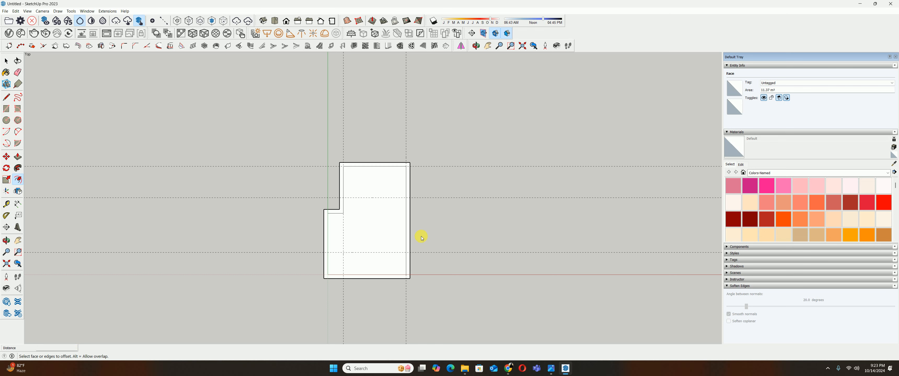
key(space)
scroll(408, 277, up, 2)
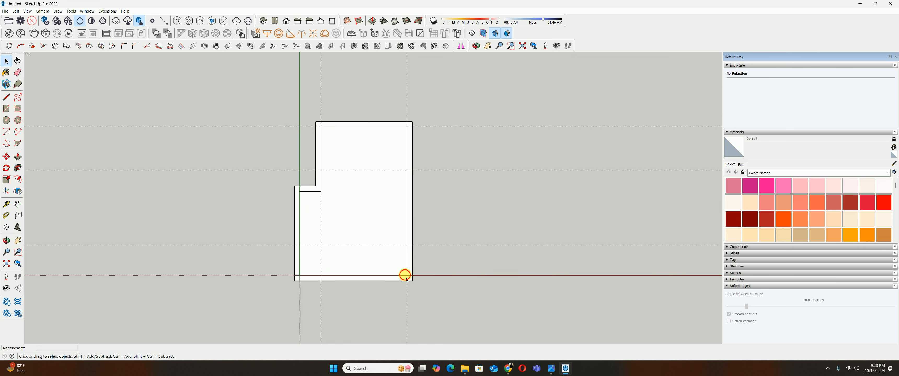
- Draw two lines across the lower end of the right wall and erase the inner wall edge between them to form an opening
click(406, 275)
key(l)
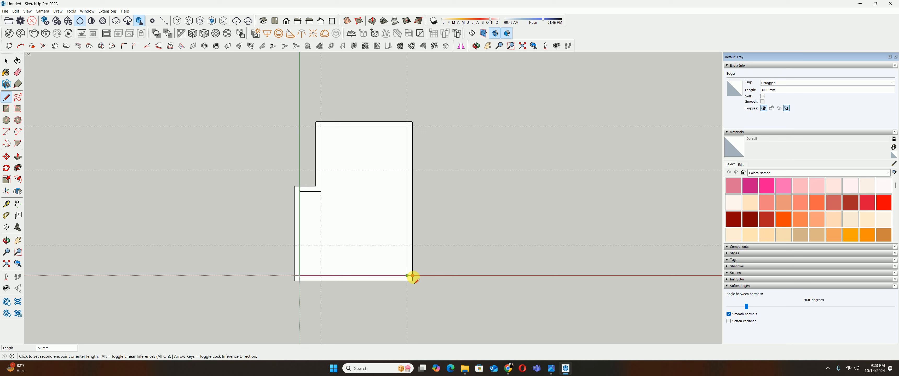
key(space)
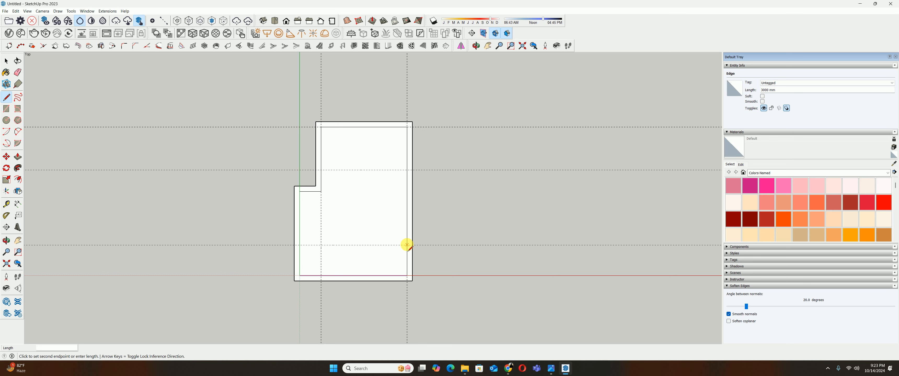
scroll(410, 270, up, 2)
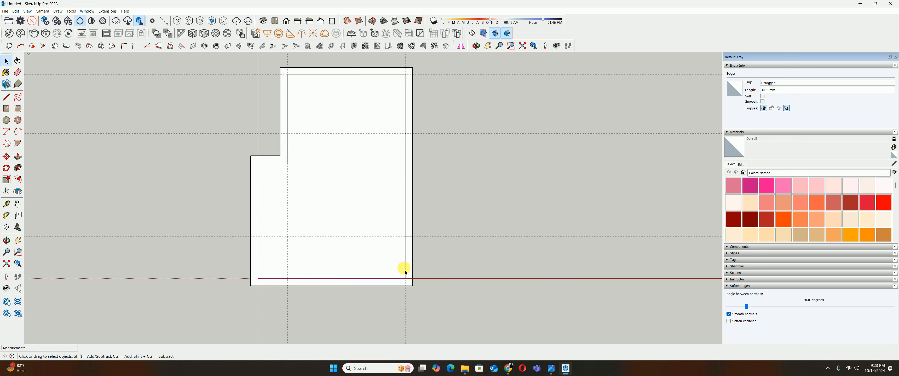
key(e)
drag(403, 263, 407, 262)
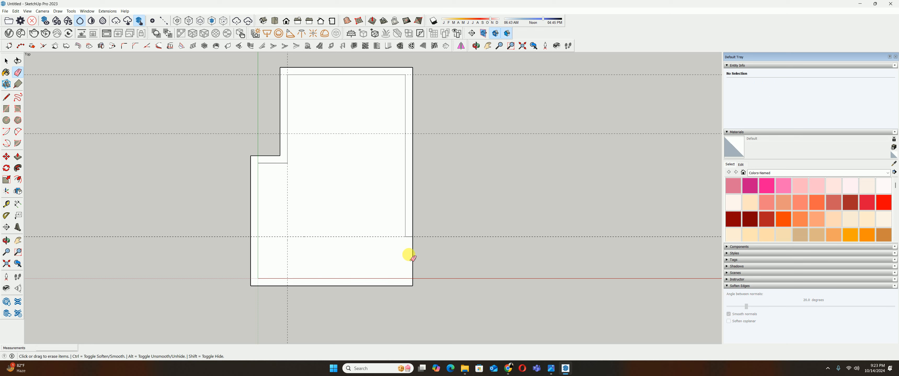
key(space)
click(403, 261)
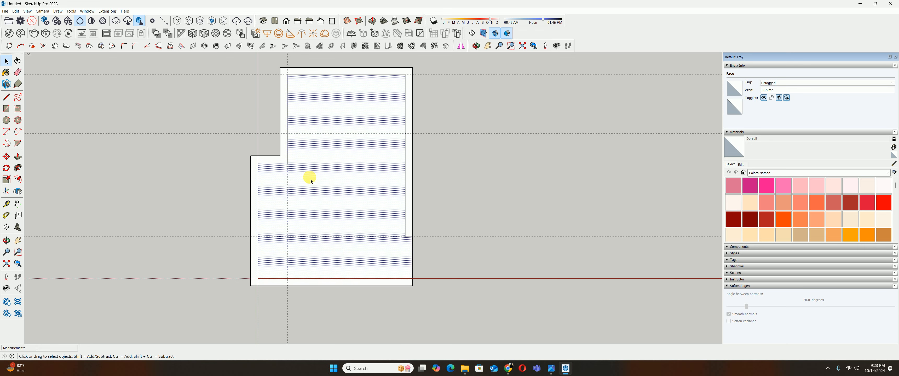
- Draw a line from the inner step corner down to the horizontal guide, and across 600 mm to the left wall
key(l)
click(287, 162)
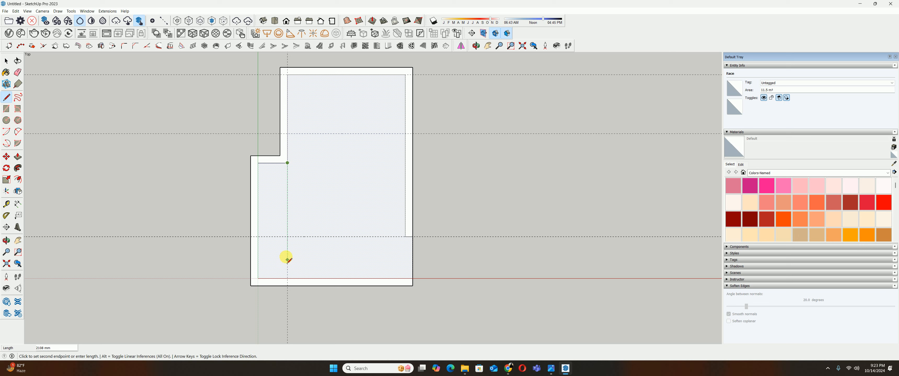
click(287, 237)
click(258, 237)
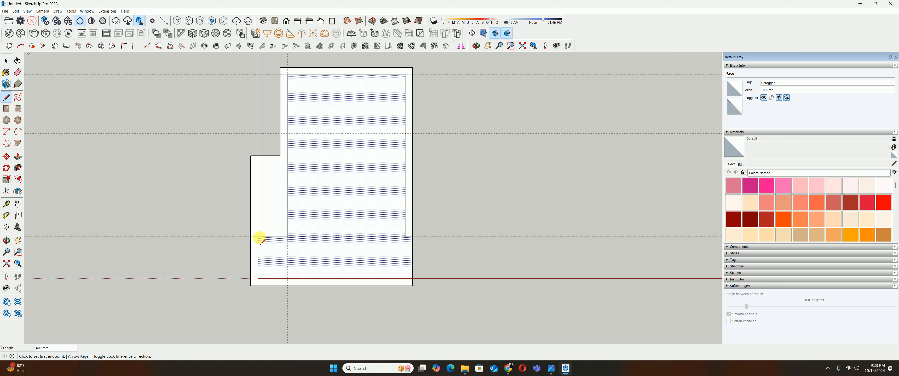
key(space)
- Move the inner and outer edges at the upper end of the left recess up 450 mm, placing the outer edge on the guide
drag(230, 141, 360, 177)
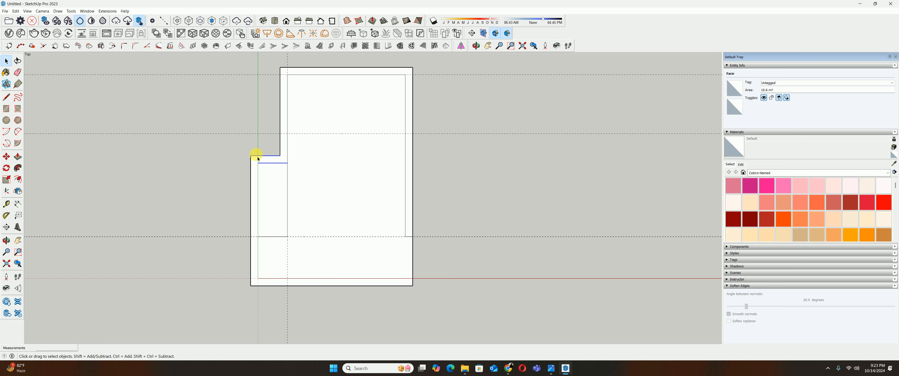
key(m)
click(291, 170)
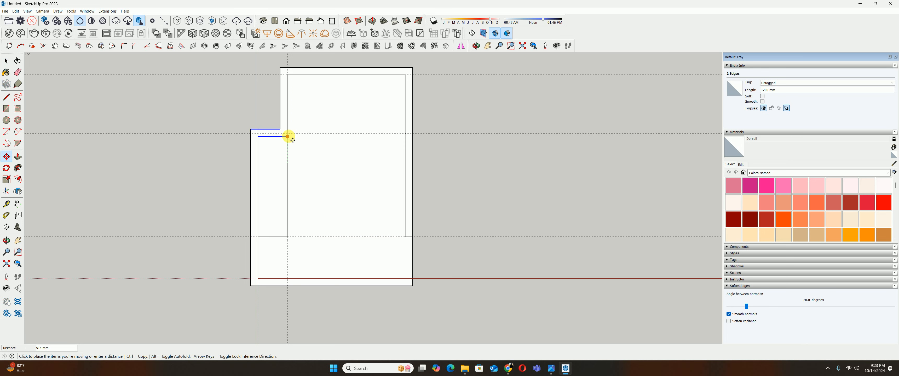
key(space)
key(m)
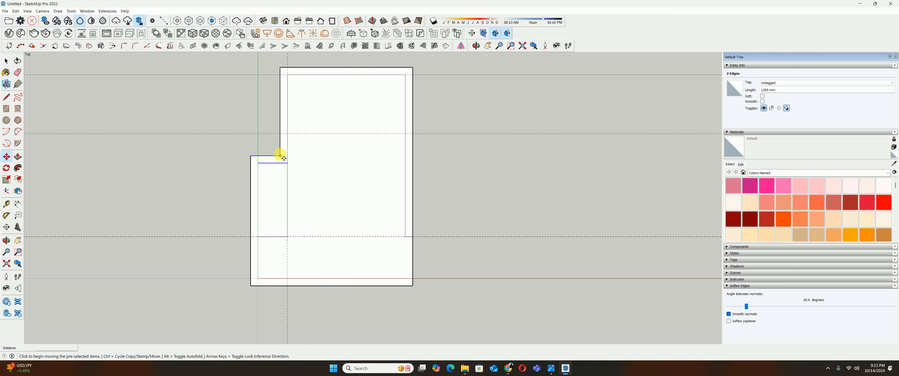
click(280, 156)
click(279, 134)
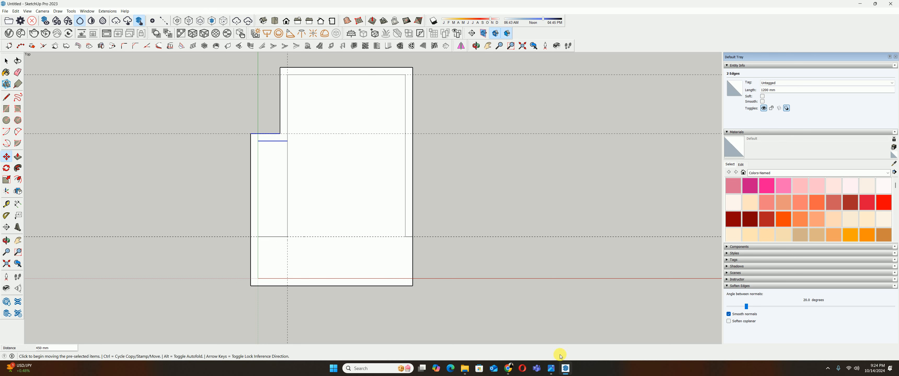
- Check the bathroom reference photo, and move the two recess edges so that the inner edge lies on the horizontal guide
click(551, 368)
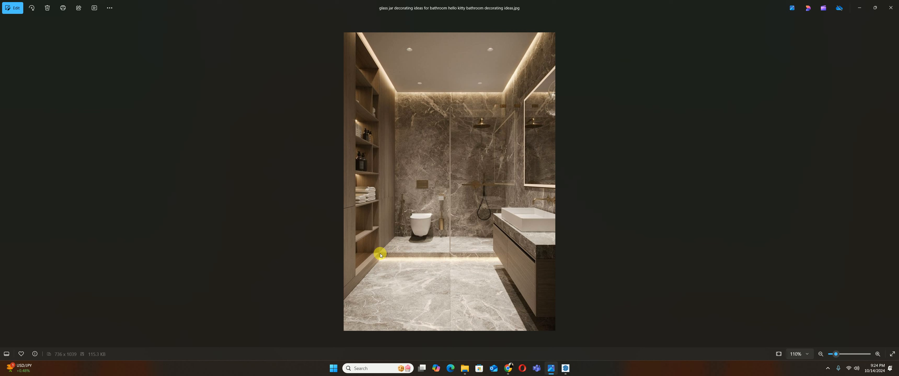
click(858, 7)
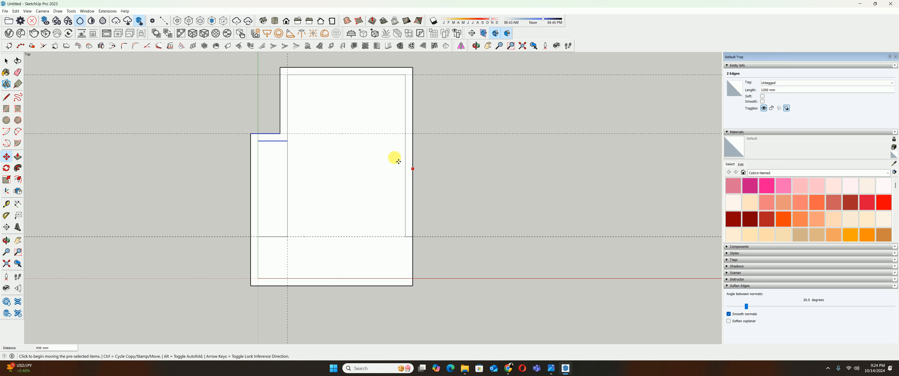
scroll(293, 140, up, 1)
click(287, 141)
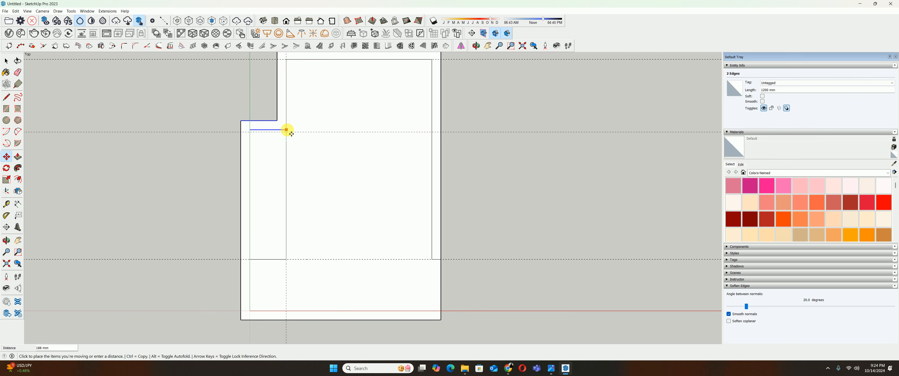
click(290, 136)
scroll(353, 128, down, 1)
key(space)
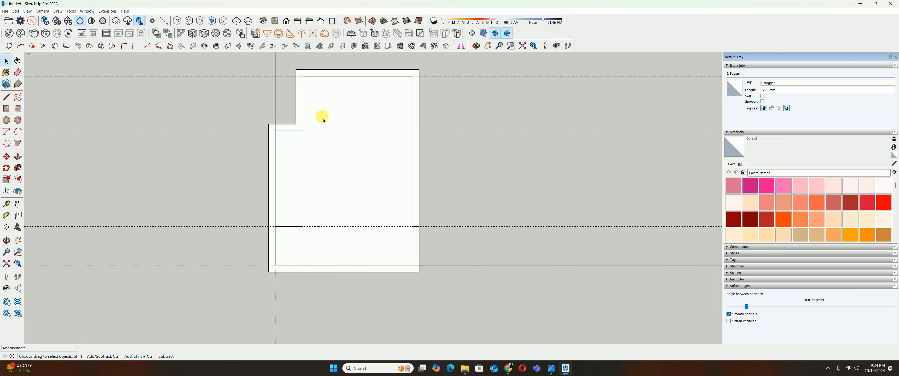
- Measure the left recess's length, its distance from the bottom wall, and the distance from the left wall to the vertical guide
key(t)
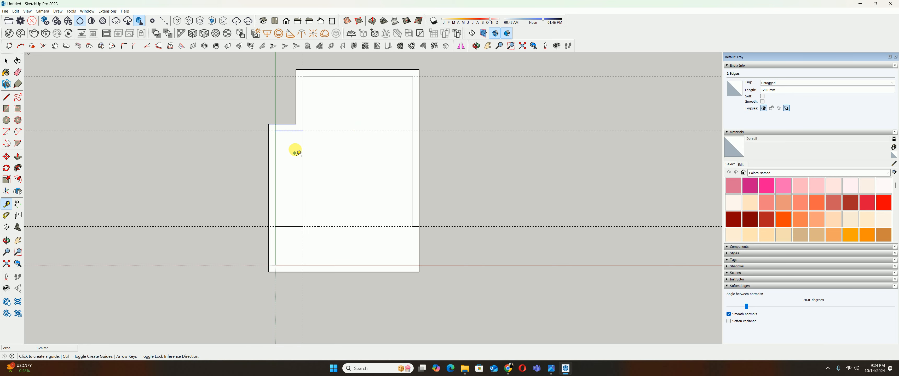
click(293, 131)
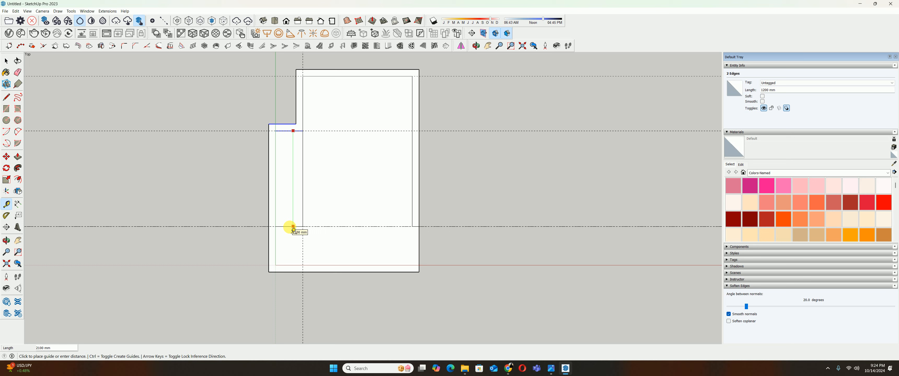
click(292, 231)
key(space)
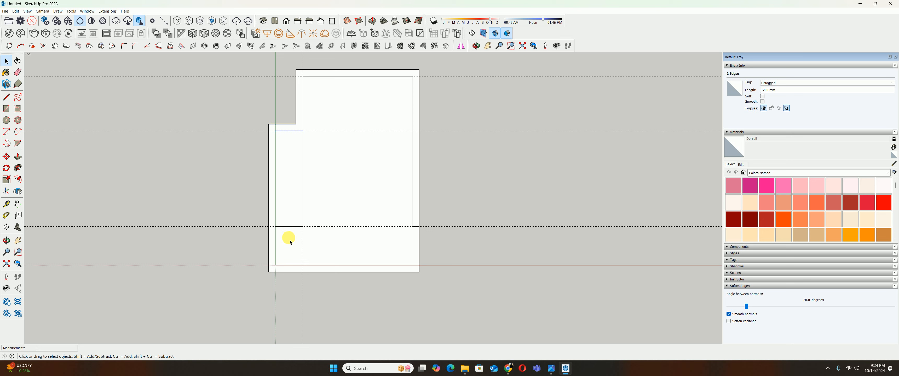
key(t)
click(293, 227)
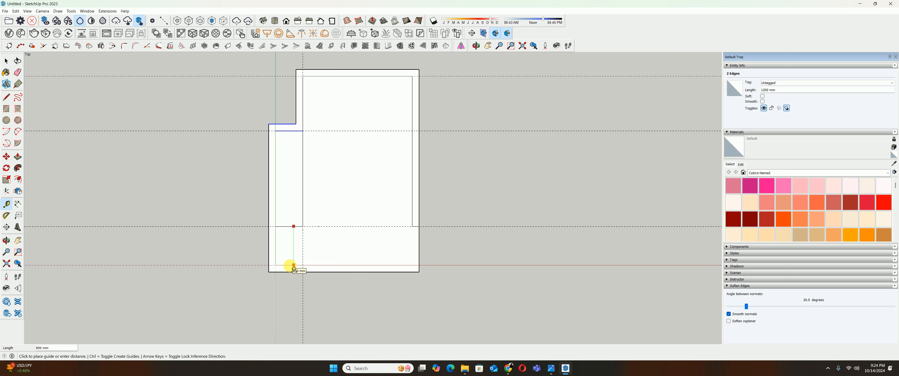
key(space)
key(t)
click(276, 246)
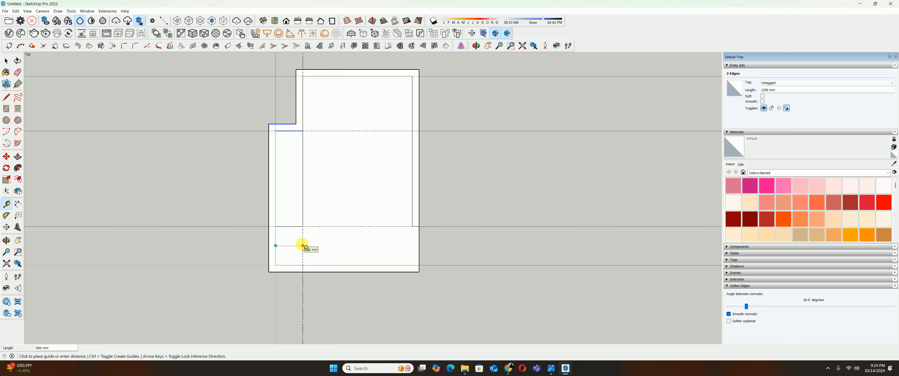
key(space)
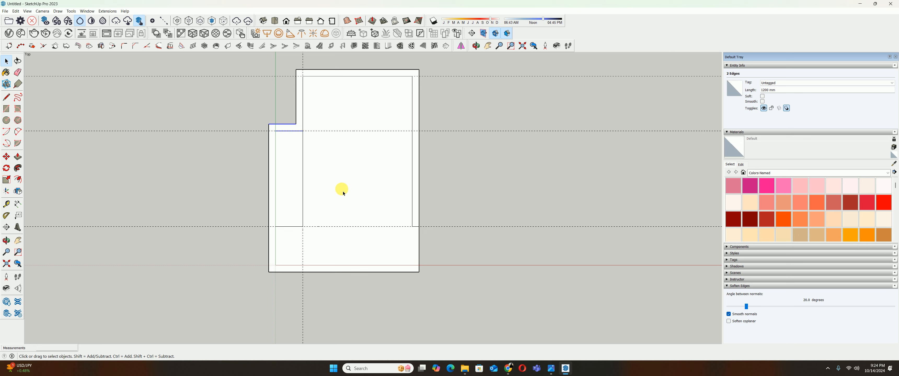
- Draw a line along the upper guide from the recess corner across the room to the right wall's inner edge
key(l)
click(303, 130)
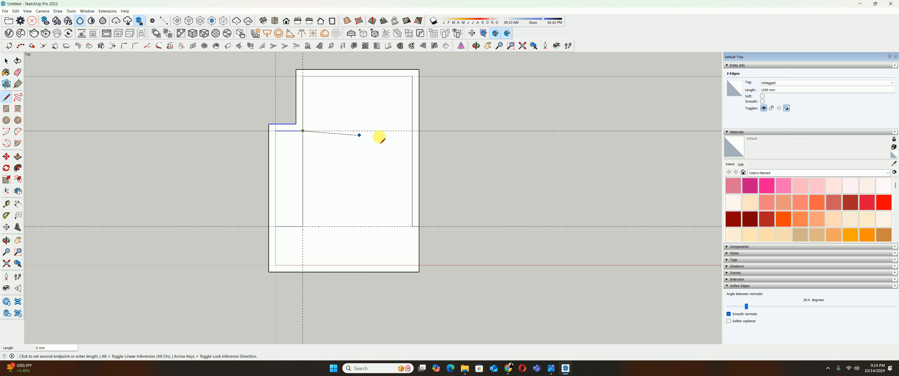
click(412, 131)
key(space)
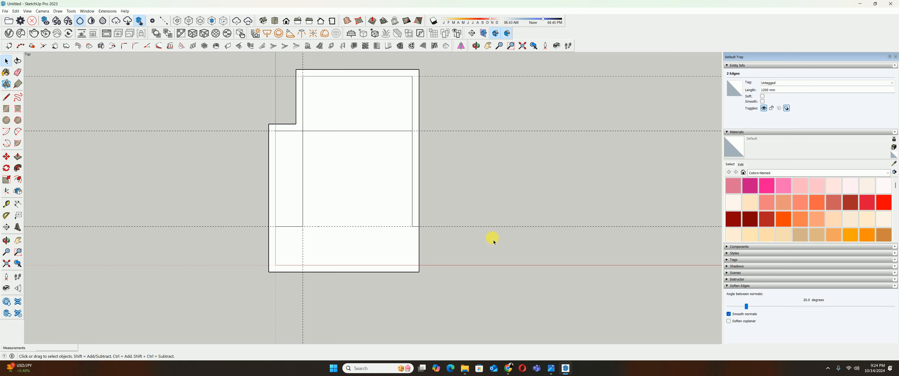
click(493, 242)
- Select the entire floor plan with its wall outlines and make it a group
scroll(427, 227, down, 2)
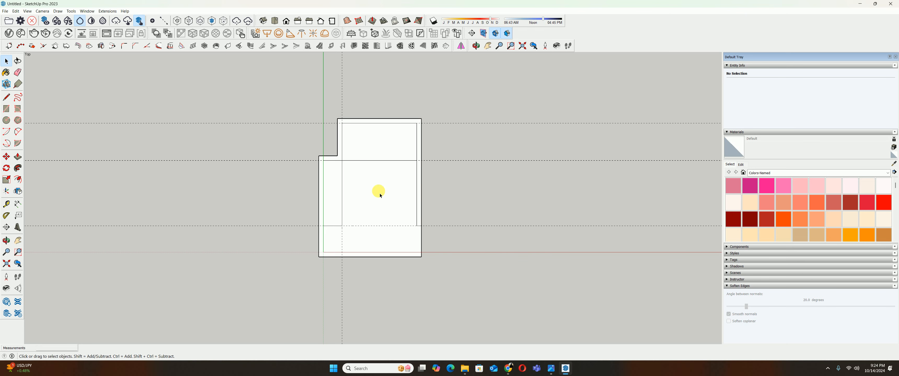
triple_click(367, 182)
right_click(368, 184)
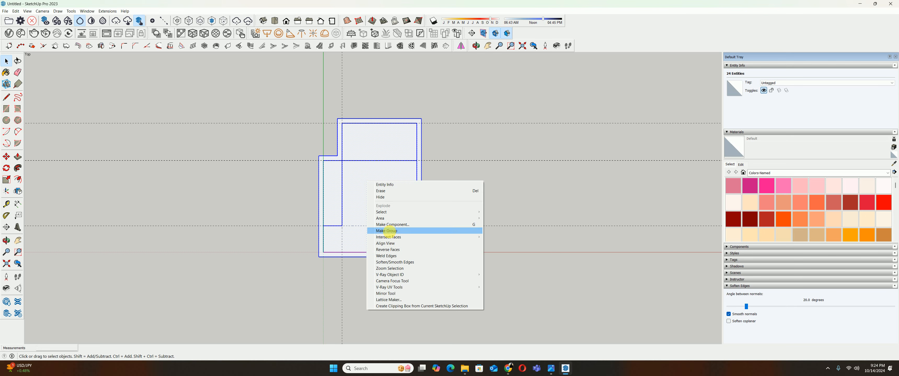
click(390, 232)
key(Escape)
- Draw a rectangle over the left wall strip along the green axis and make it a separate group
middle_drag(391, 197, 426, 170)
scroll(291, 191, up, 3)
key(r)
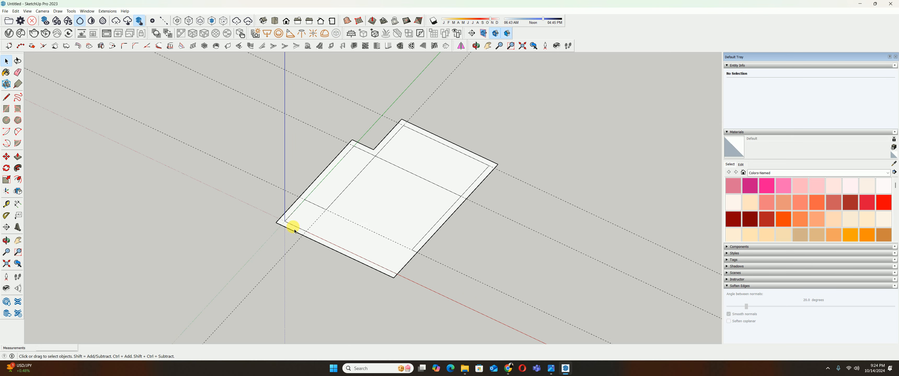
scroll(276, 221, up, 2)
click(300, 209)
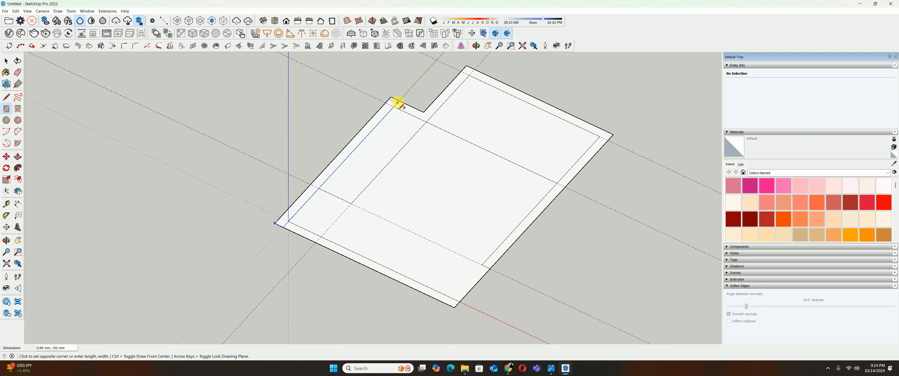
click(398, 101)
key(space)
double_click(383, 111)
right_click(383, 114)
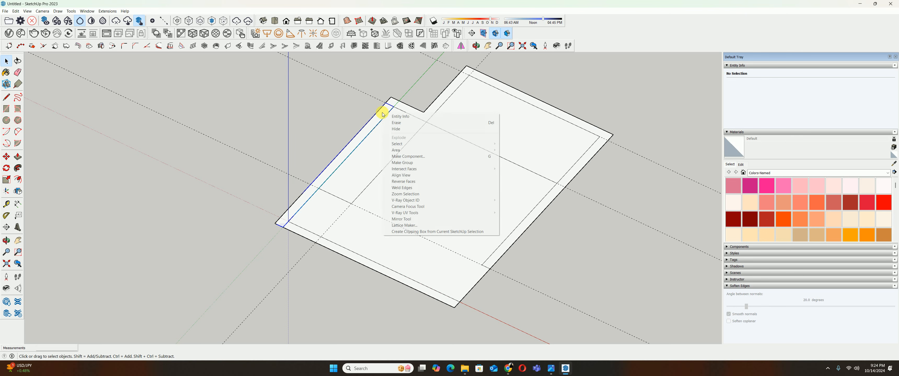
click(392, 163)
- Open the left wall group for editing and Push/Pull its face up to a height of 3000 mm
double_click(362, 138)
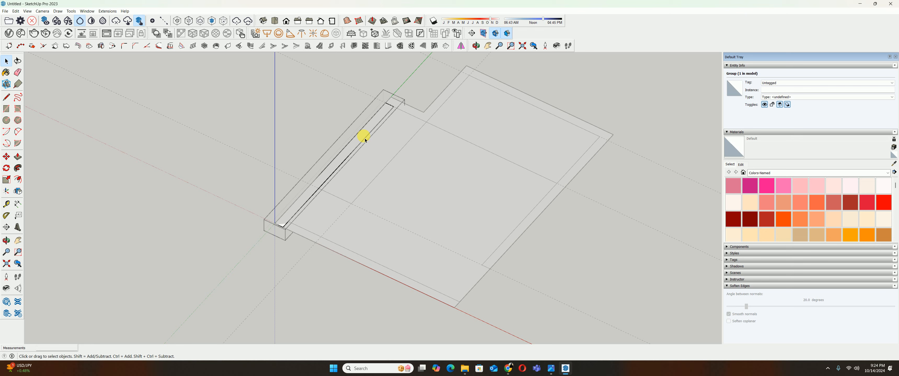
key(p)
click(363, 134)
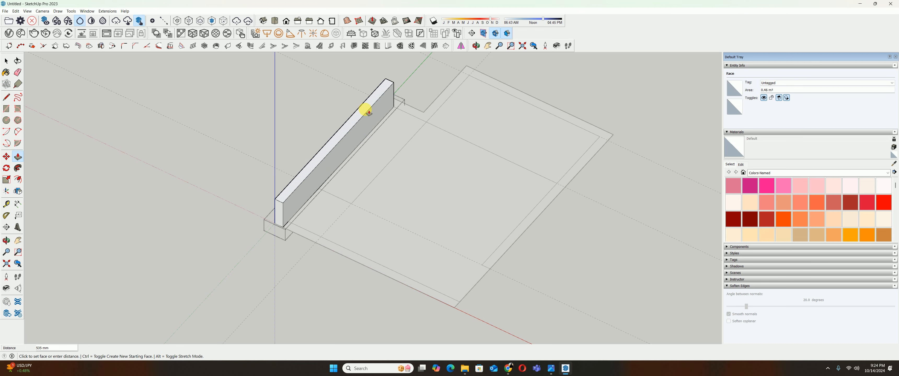
text(3000)
key(Return)
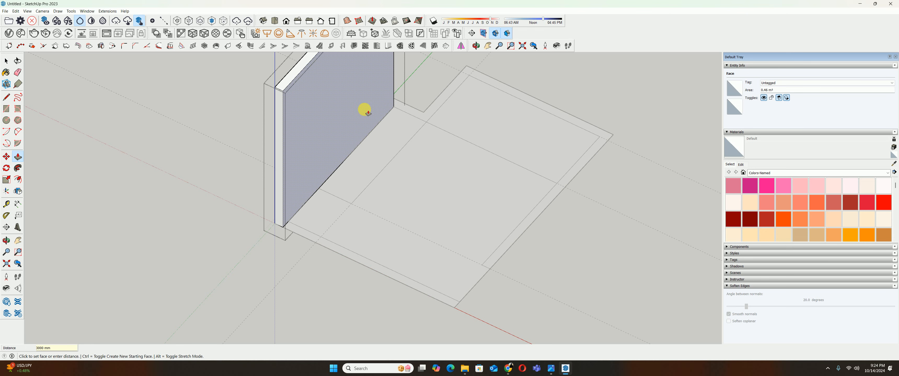
- Draw a rectangle over the short return wall strip at the recess, beyond the left wall's end, and make it a group
middle_drag(365, 112, 405, 244)
key(r)
click(408, 242)
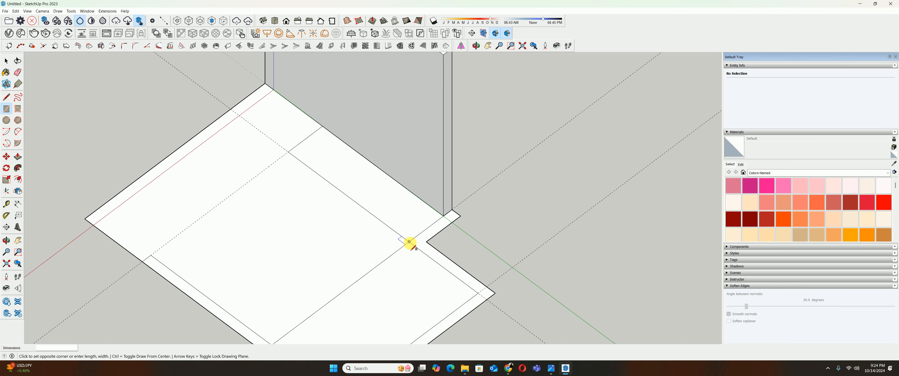
click(460, 216)
key(space)
right_click(435, 231)
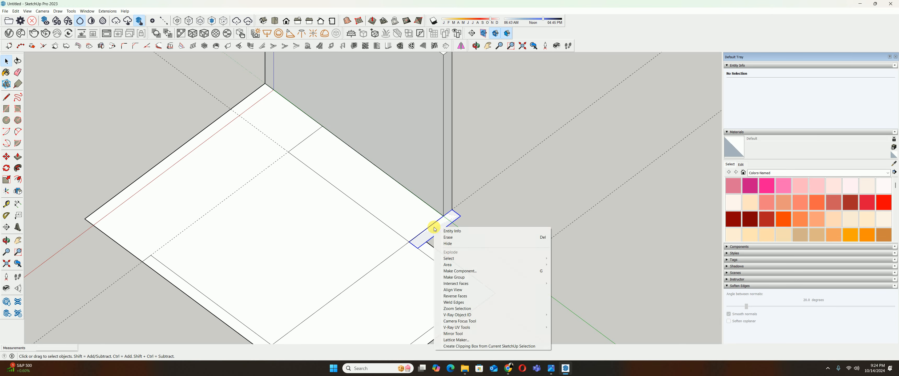
click(455, 278)
- Open the short recess wall group, Push/Pull its face up 3000 mm to match the left wall's top, and close the group
double_click(436, 231)
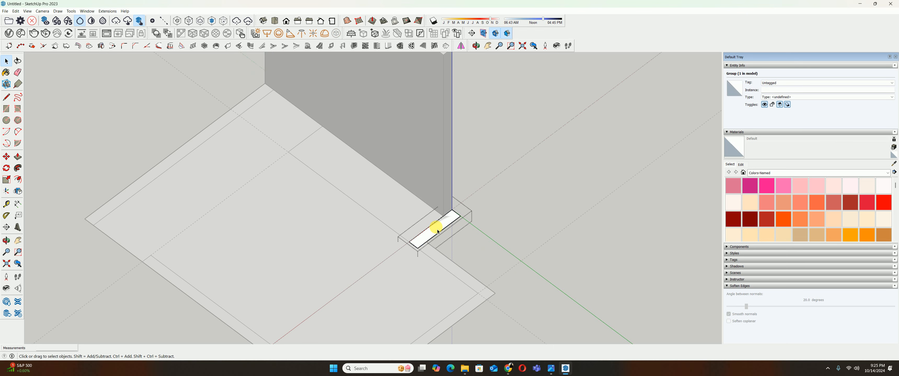
key(p)
click(436, 229)
scroll(428, 181, down, 1)
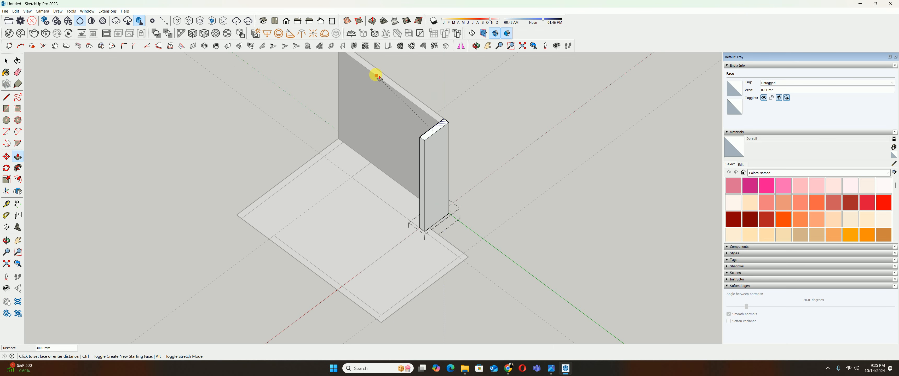
click(375, 74)
key(space)
scroll(419, 171, down, 3)
click(425, 240)
- Draw a 1200 x 150 mm rectangle over the recess side wall strip up to the floor's outer corner and make it a group
scroll(425, 237, up, 3)
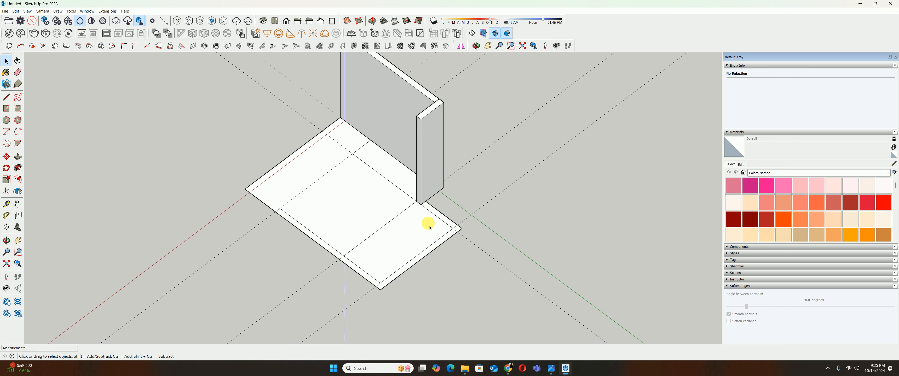
key(r)
scroll(424, 217, up, 2)
click(415, 193)
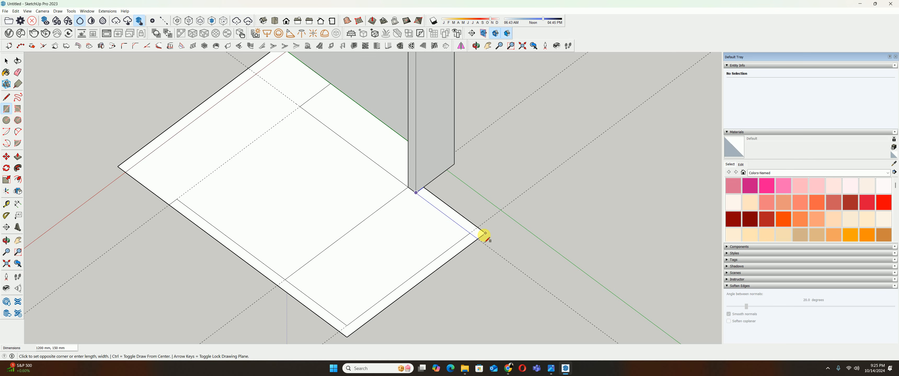
click(485, 233)
key(space)
right_click(470, 229)
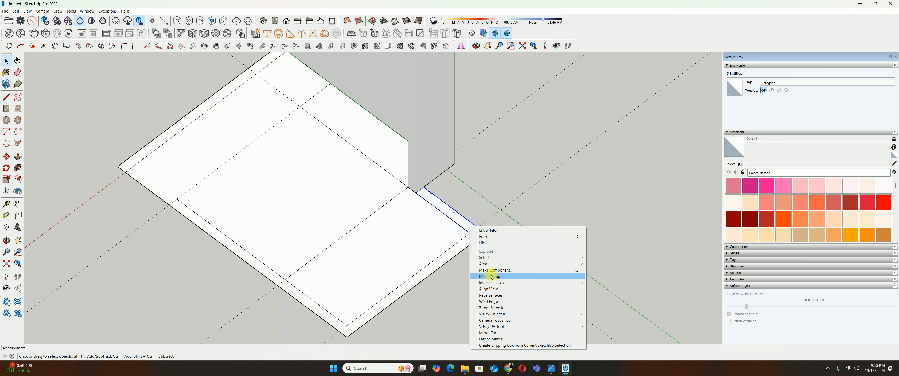
click(495, 274)
- Open the recess side wall group, Push/Pull its face up to the height of the neighbouring walls, and close the group
double_click(466, 226)
key(Escape)
scroll(467, 241, down, 6)
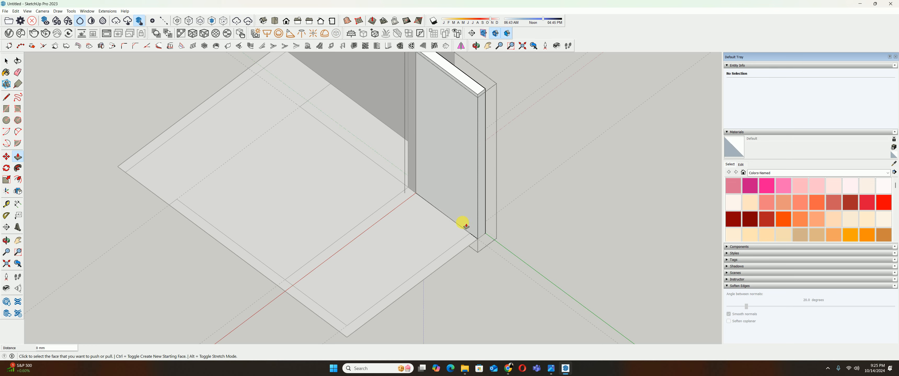
- Draw a rectangle over the back wall strip adjoining the recess side wall and make it a group
key(r)
scroll(448, 275, up, 1)
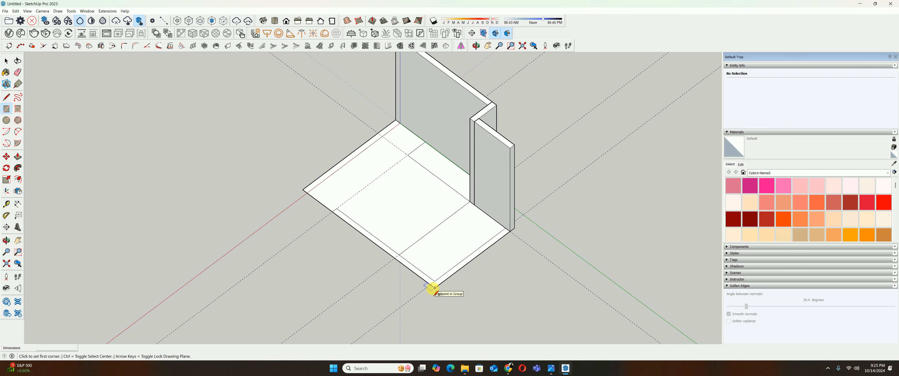
scroll(509, 228, up, 2)
key(space)
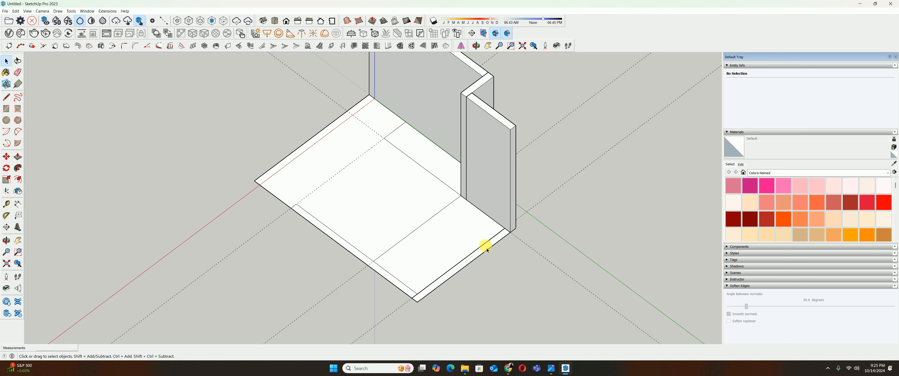
right_click(487, 249)
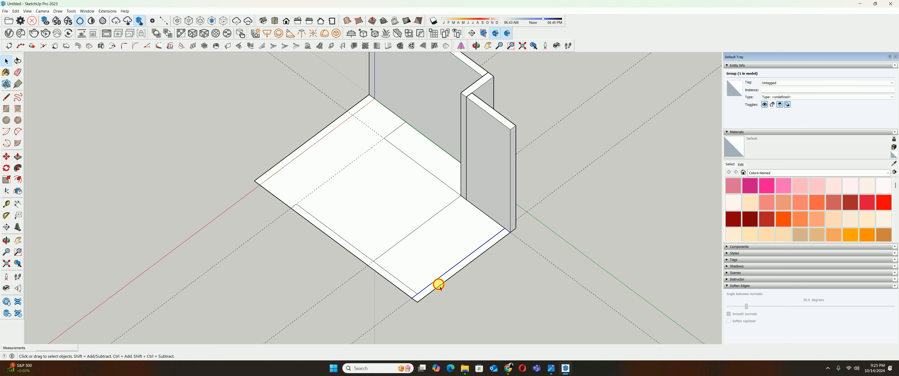
- Open the back wall group, repeat the last Push/Pull height on its face, and close the group
double_click(440, 288)
key(p)
double_click(440, 288)
key(space)
key(Escape)
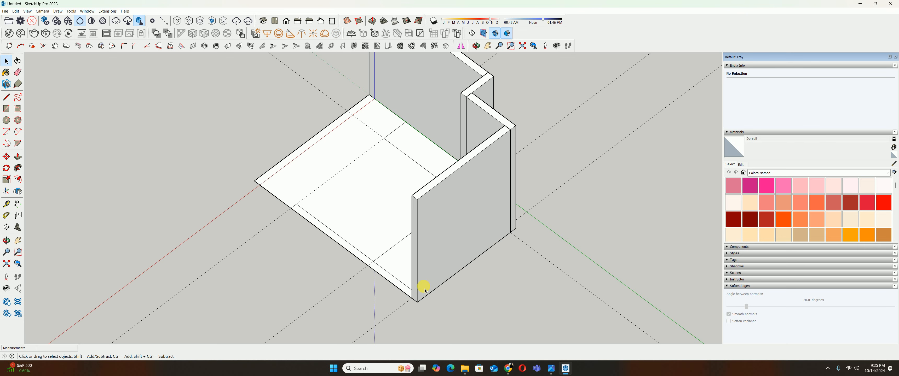
- Push the back wall's free end face inward so the right wall strip runs clear to the floor's outer corner
key(p)
key(space)
double_click(414, 289)
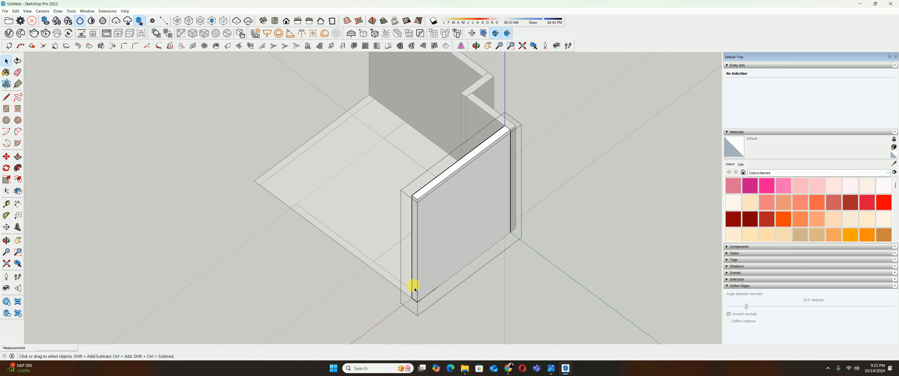
key(p)
click(414, 286)
click(390, 272)
key(space)
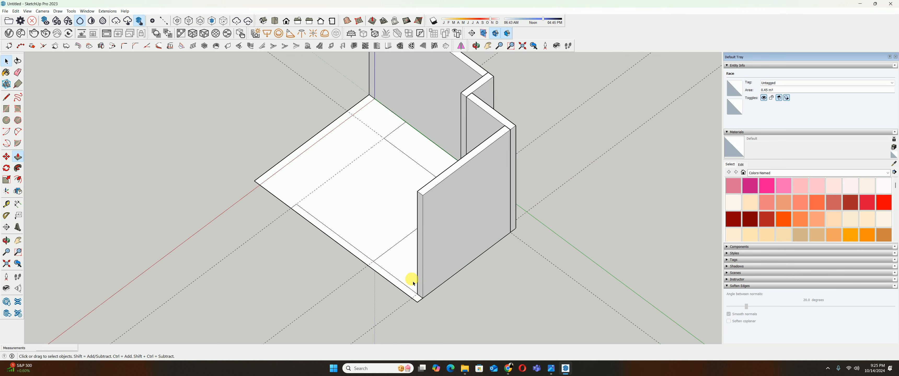
- Draw a 3450 x 150 mm rectangle over the right wall strip from the guide to the back corner and make it a group
middle_drag(411, 280, 399, 265)
key(r)
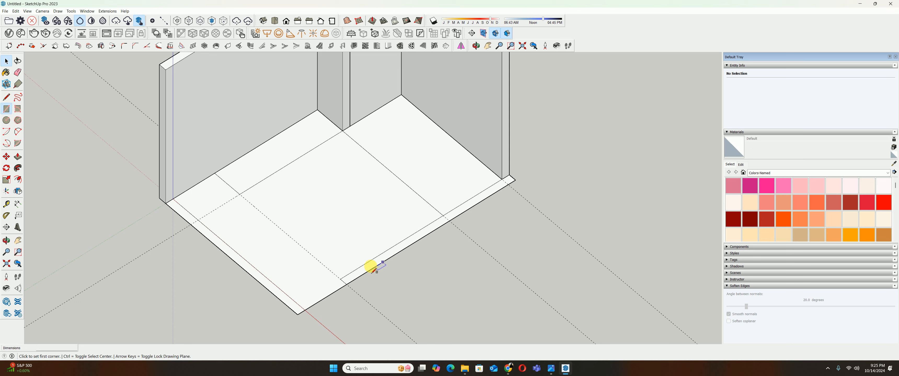
click(340, 278)
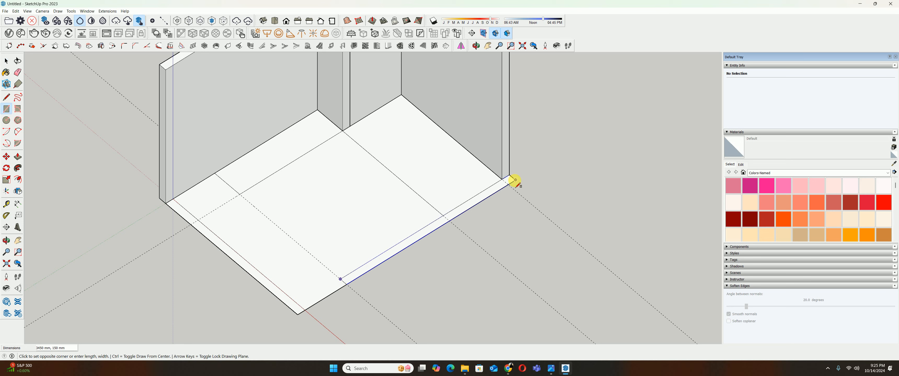
click(510, 182)
key(space)
click(489, 189)
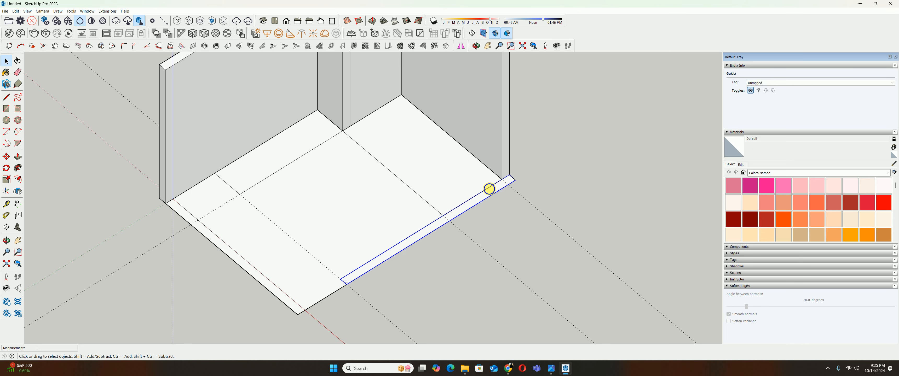
right_click(489, 190)
click(499, 234)
- Open the right wall group and Push/Pull its face up to the top of the existing walls
double_click(486, 194)
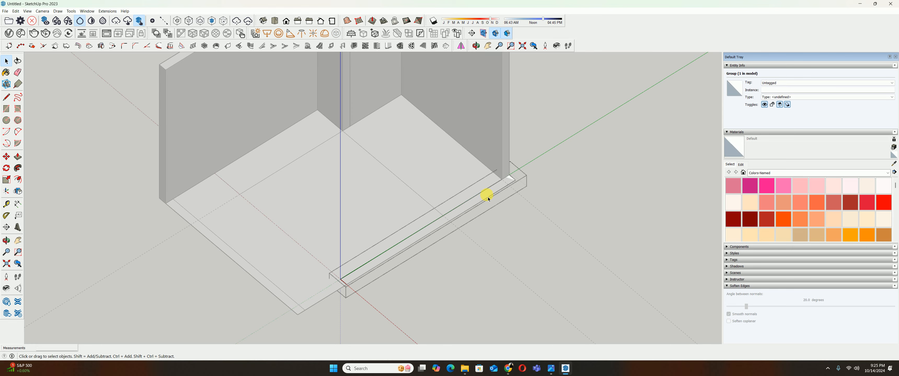
click(488, 198)
key(p)
click(483, 202)
scroll(495, 139, down, 3)
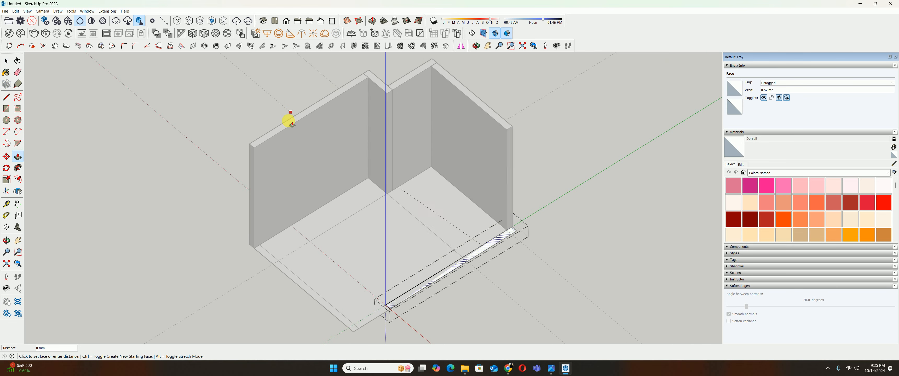
click(286, 141)
- Extend the right wall's end face as a new segment to the floor's front corner and split off a 150 mm section at its end
shift+middle_drag(293, 146, 408, 91)
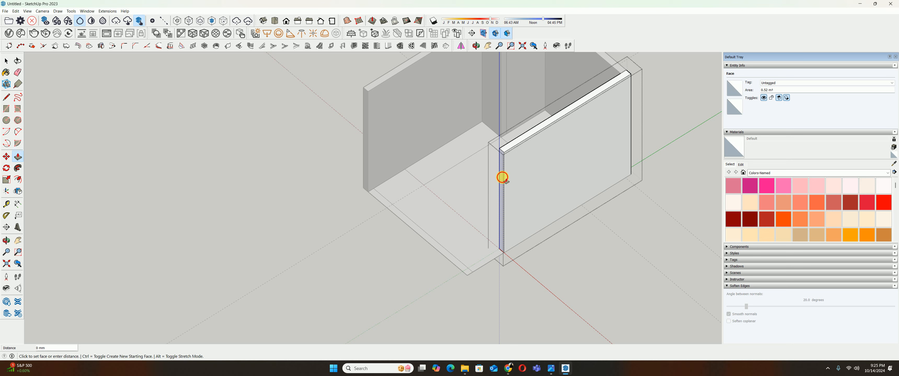
drag(502, 178, 471, 260)
key(ctrl)
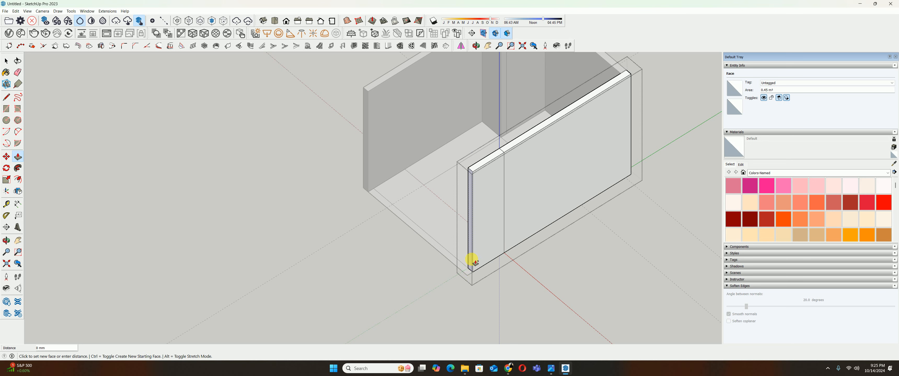
click(471, 261)
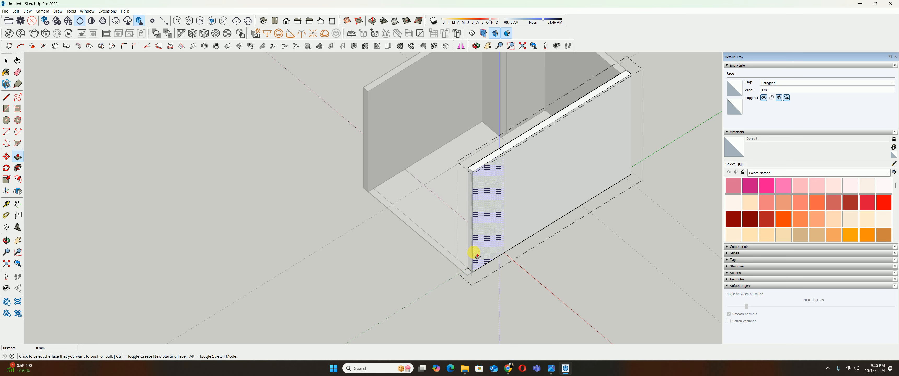
click(474, 256)
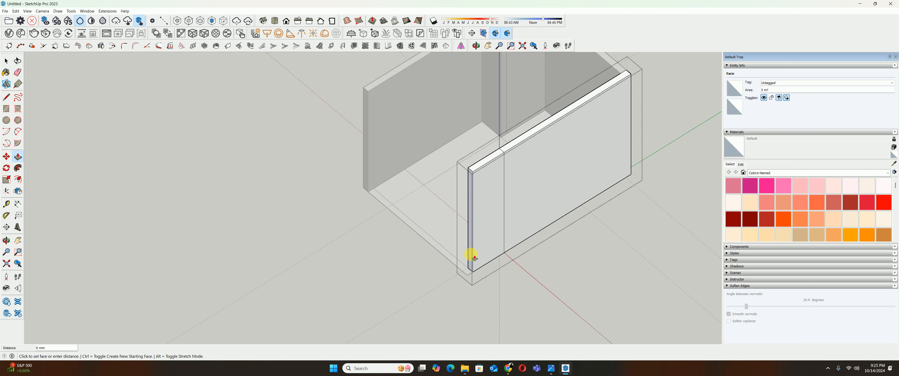
click(470, 278)
- Push/Pull the underside of the right wall's middle segment up 2400 mm to cut a door opening
middle_drag(471, 267, 464, 116)
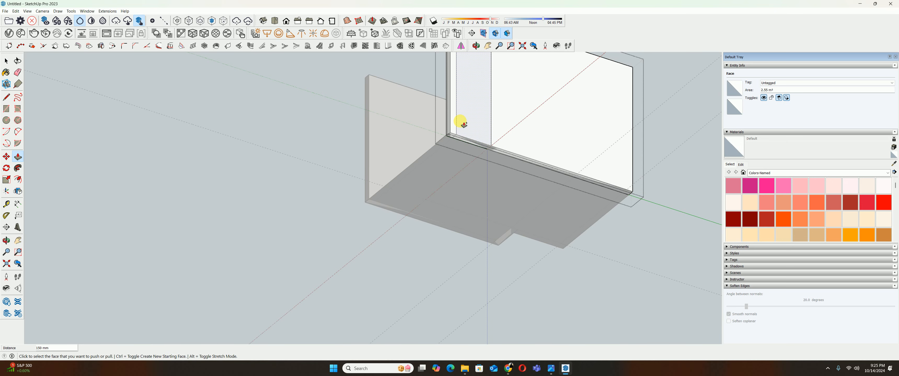
key(i)
click(466, 143)
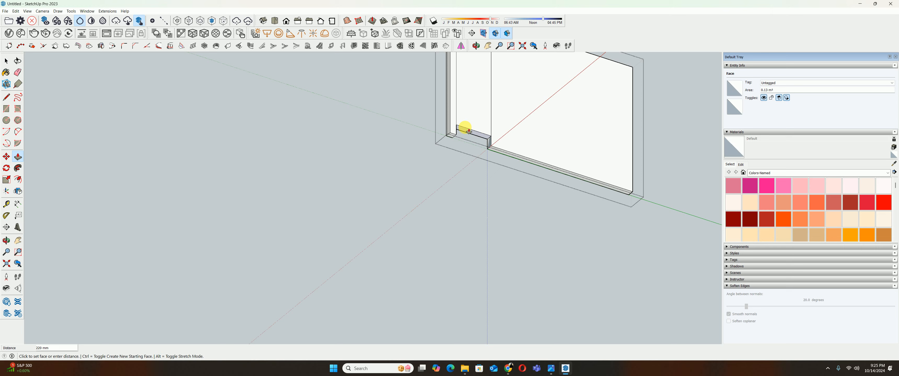
scroll(464, 140, down, 3)
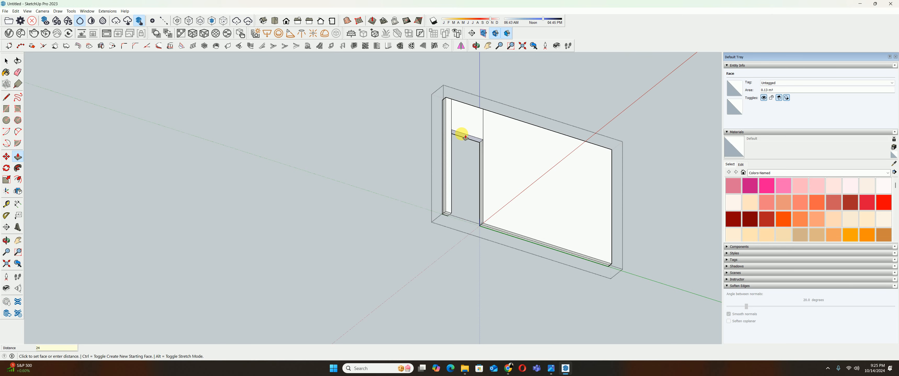
click(467, 126)
- Erase the leftover vertical seam lines above the door opening on the wall's outer side
scroll(453, 126, up, 3)
key(e)
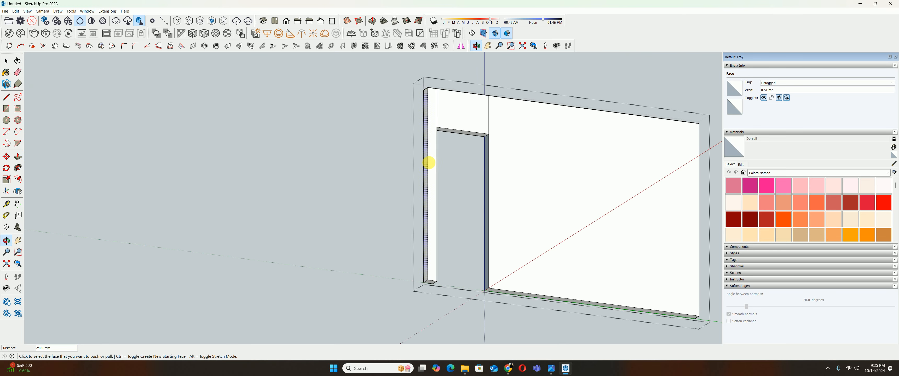
scroll(480, 140, up, 3)
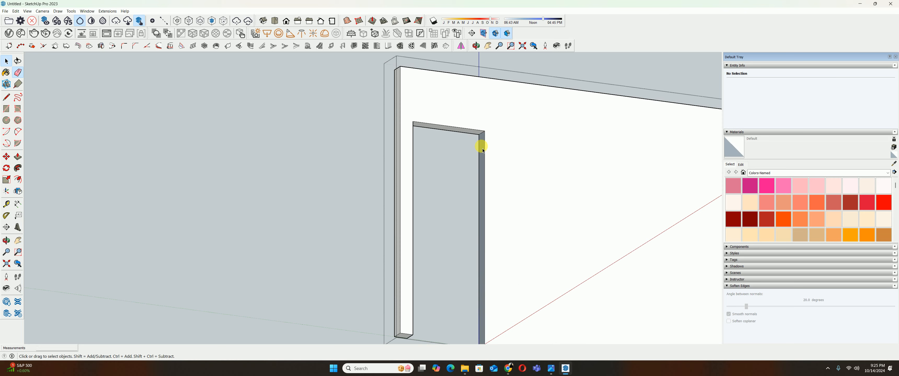
- Reverse the jamb face along the side of the door opening
key(space)
right_click(482, 144)
click(508, 233)
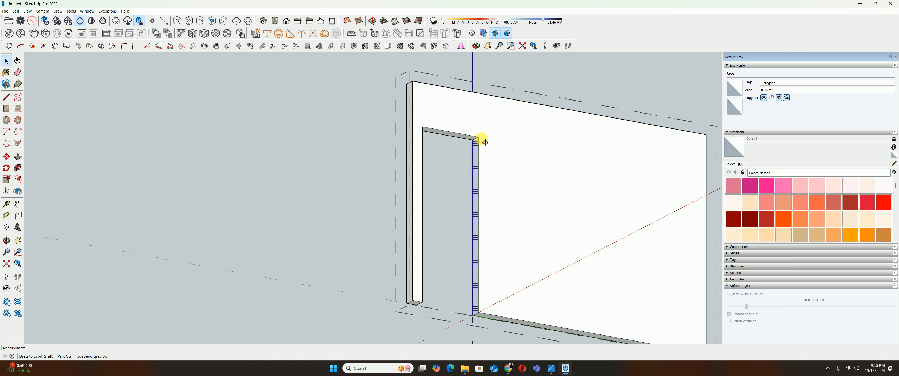
- Erase the remaining seam lines above the door opening on the wall's inner side and across its top
scroll(505, 153, down, 5)
middle_drag(506, 153, 472, 150)
scroll(453, 140, up, 3)
click(527, 129)
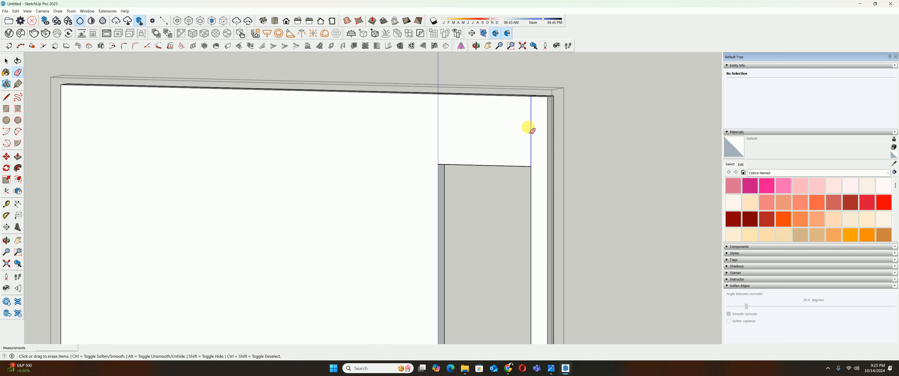
middle_drag(527, 129, 542, 105)
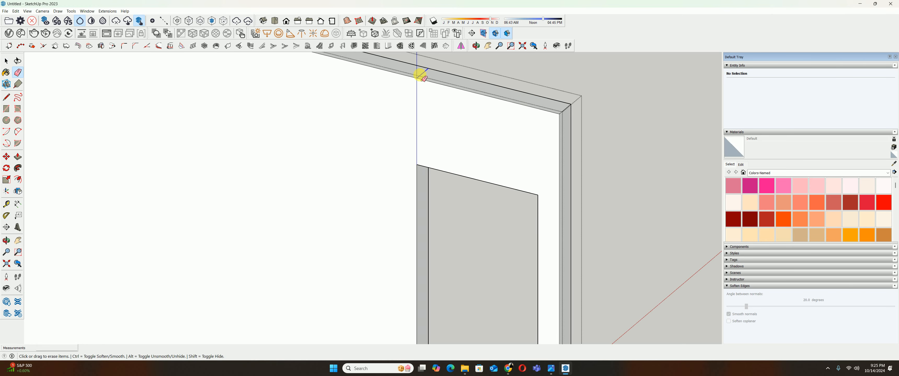
key(space)
- Draw a rectangle over the front wall strip between the left wall and the door wall and make it a group
scroll(473, 95, down, 3)
scroll(473, 95, down, 3)
middle_drag(514, 197, 413, 169)
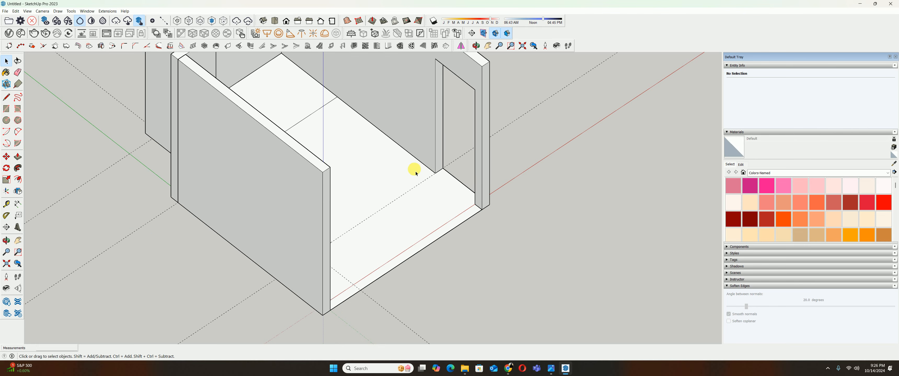
key(r)
click(331, 309)
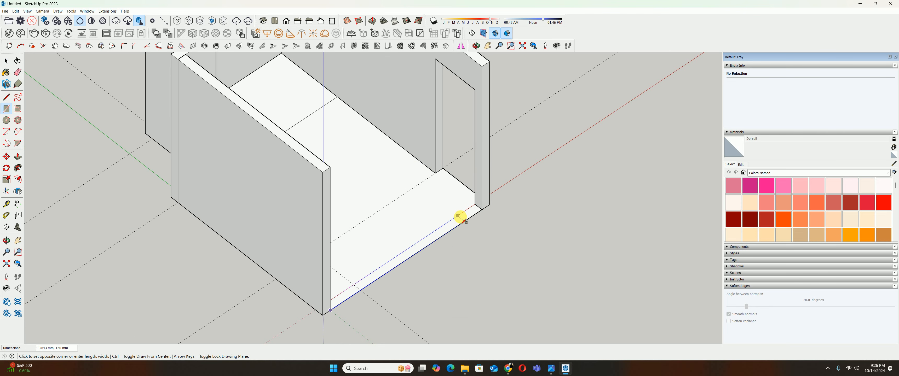
click(475, 204)
key(space)
click(471, 218)
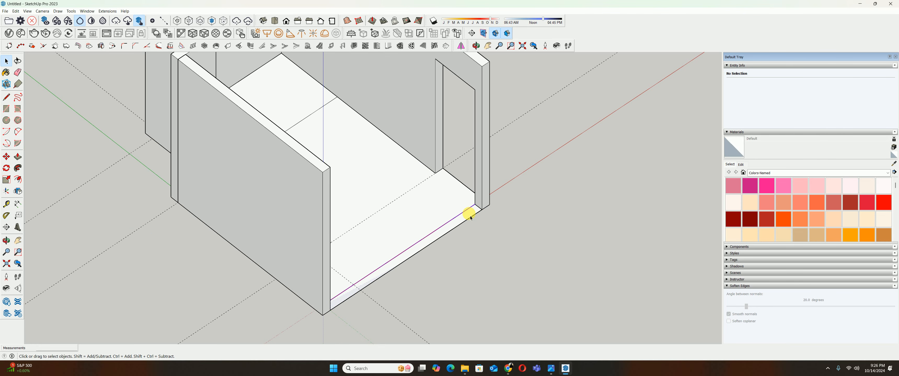
right_click(468, 211)
click(475, 223)
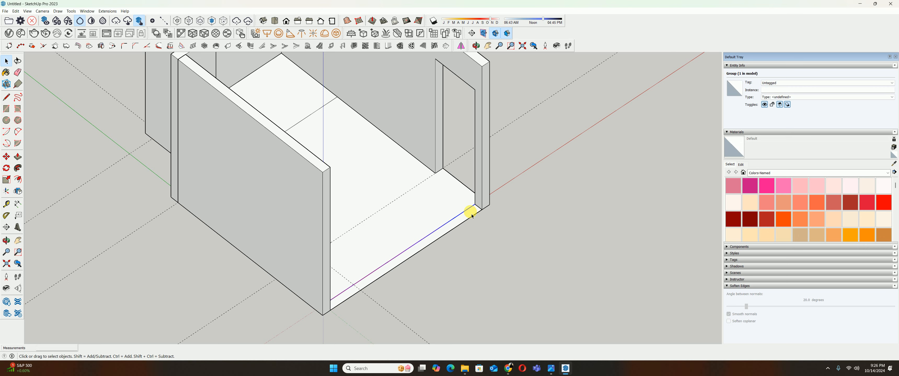
- Extrude the front wall strip inside its group to a height of 3000 mm
double_click(470, 214)
key(p)
click(470, 218)
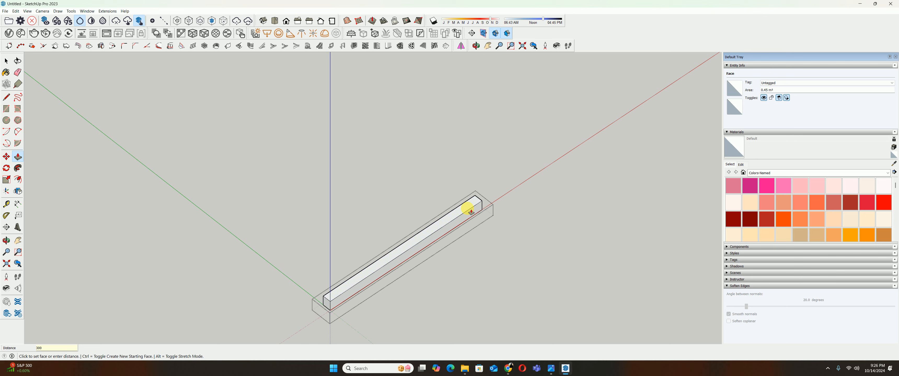
key(Return)
key(space)
key(Escape)
- Copy the three inner floor faces from inside the floor group
middle_drag(466, 209, 439, 216)
double_click(419, 204)
click(428, 261)
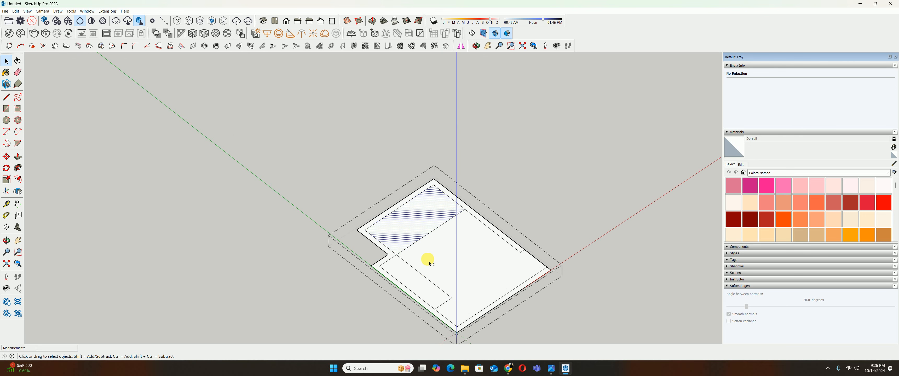
shift+click(429, 261)
shift+click(422, 289)
middle_drag(435, 279, 526, 252)
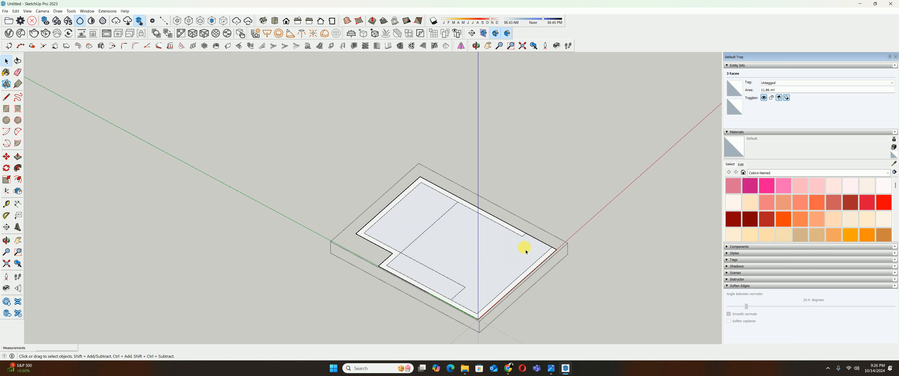
key(Escape)
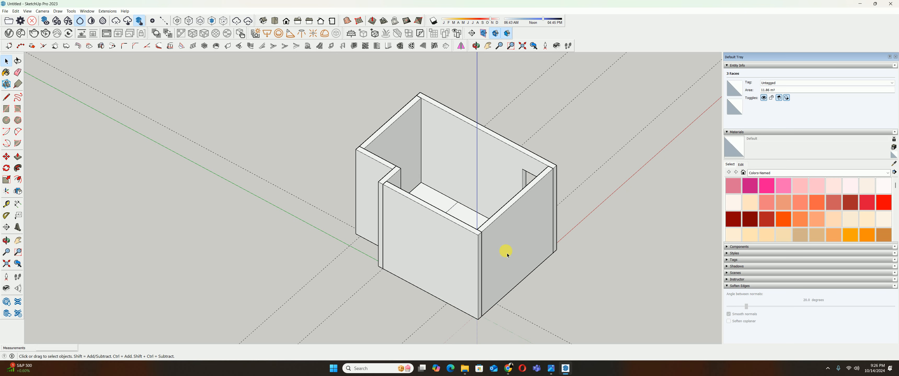
- Paste the copied floor faces level with the wall tops, snapped to the inner front corner, and make them a group
key(ctrl+v)
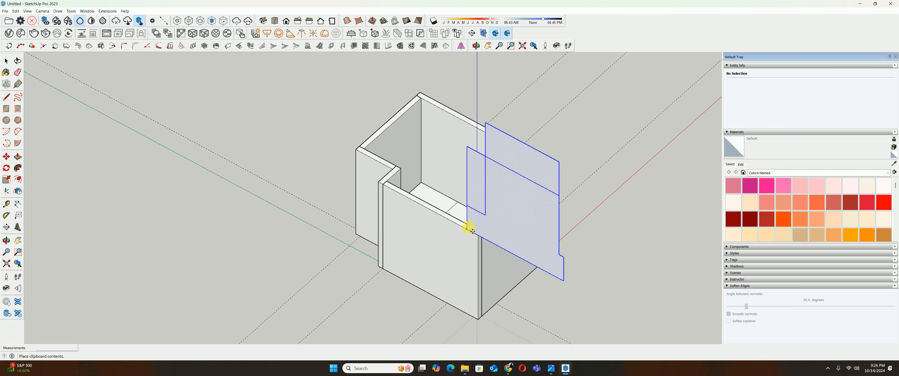
scroll(474, 229, up, 1)
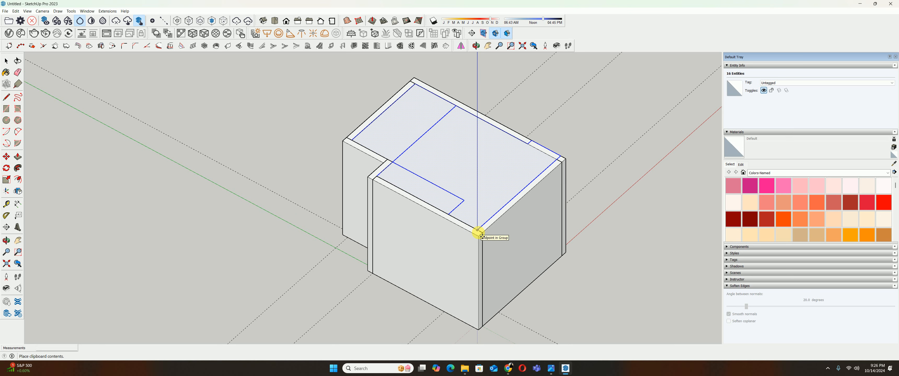
click(479, 233)
right_click(480, 184)
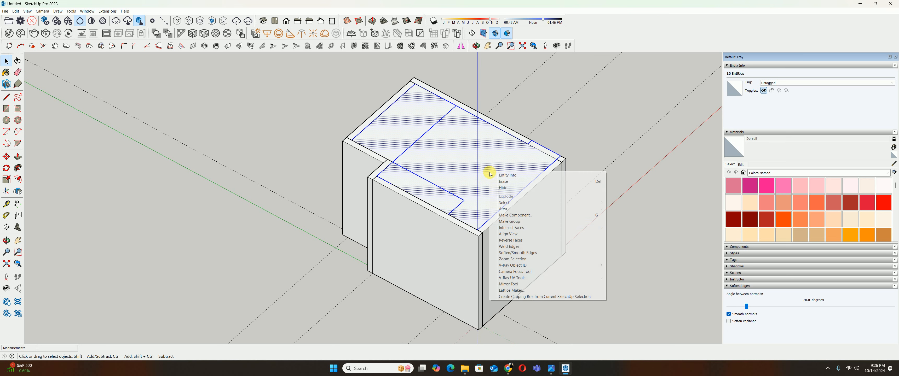
click(513, 225)
- Inside the ceiling group, draw a line across the base of the door projection and erase the protruding edges
double_click(481, 174)
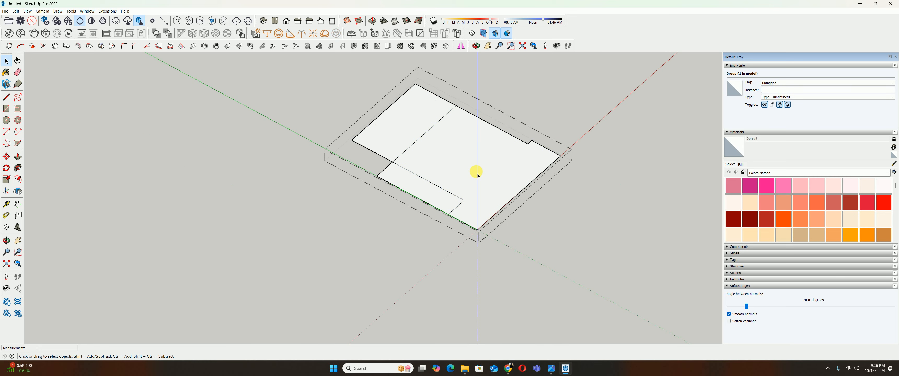
shift+middle_drag(477, 172, 453, 194)
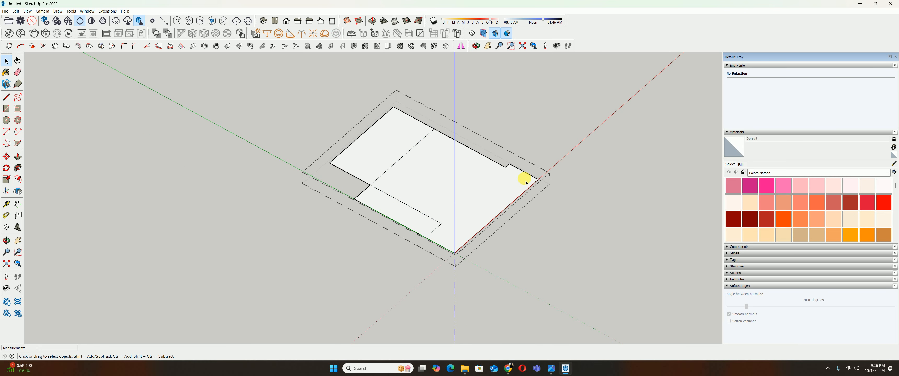
key(l)
click(505, 167)
click(533, 183)
scroll(514, 168, up, 3)
key(e)
drag(506, 167, 530, 183)
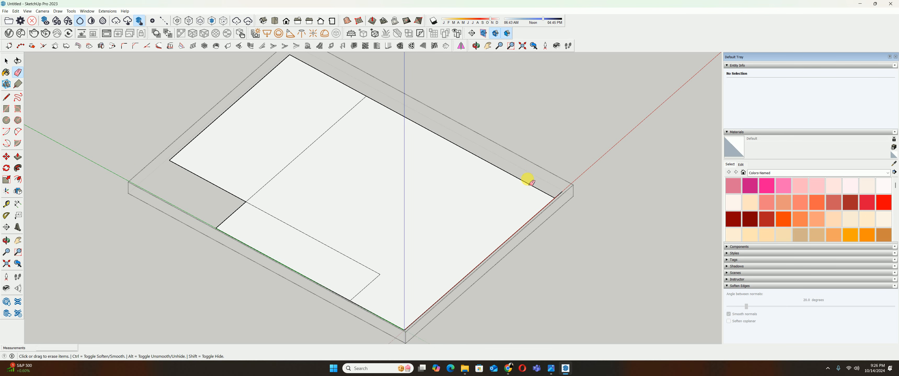
click(560, 194)
- Erase the leftover interior lines and the dividing line so the ceiling becomes one face
mouse_move(319, 226)
mouse_down()
mouse_move(378, 275)
mouse_move(363, 289)
mouse_up()
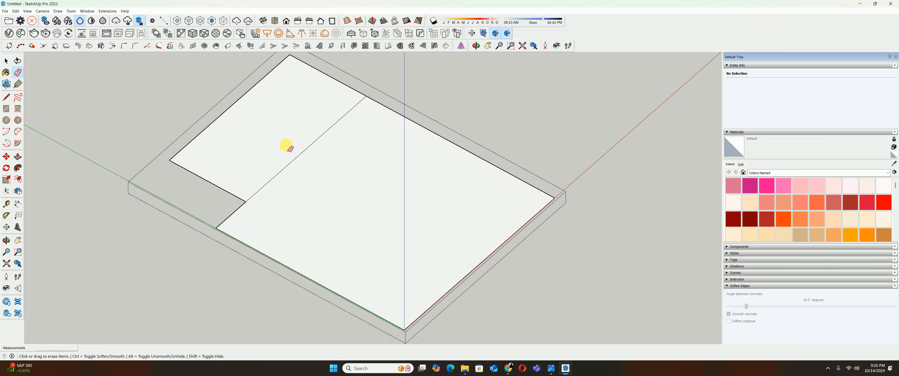
click(308, 148)
scroll(314, 155, down, 2)
- Extrude the ceiling face downward from its underside to form a slab
key(space)
middle_drag(392, 215, 262, 75)
shift+middle_drag(407, 249, 384, 218)
key(p)
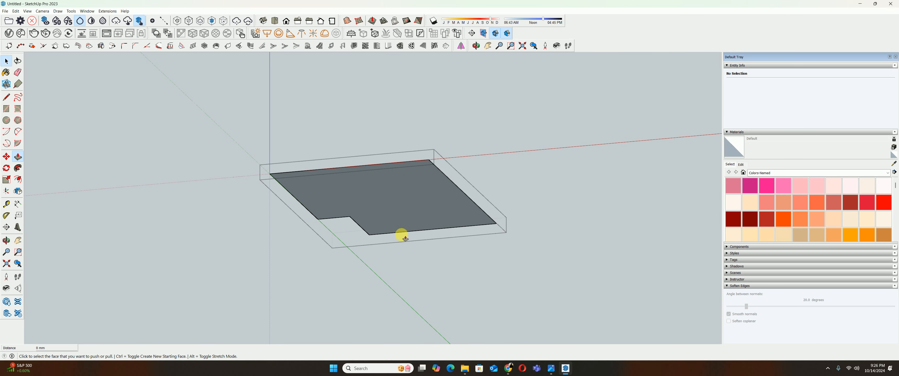
drag(392, 221, 391, 224)
drag(395, 189, 401, 212)
- Copy the underside face of the ceiling slab and leave the ceiling group
click(401, 210)
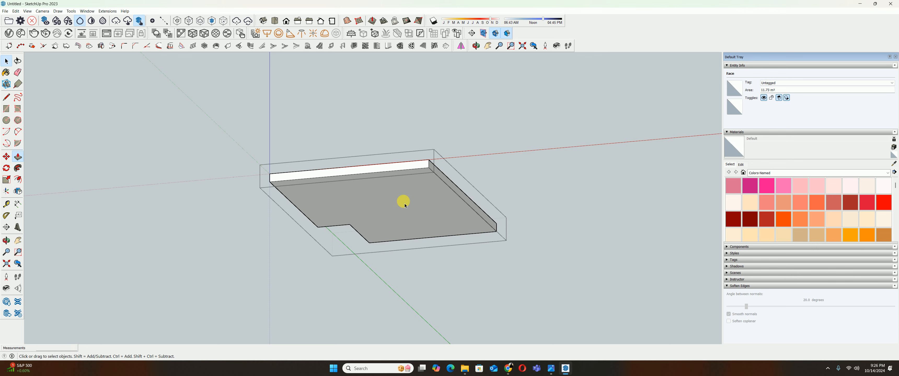
middle_drag(403, 201, 371, 209)
scroll(370, 208, up, 2)
middle_drag(371, 207, 449, 195)
click(447, 201)
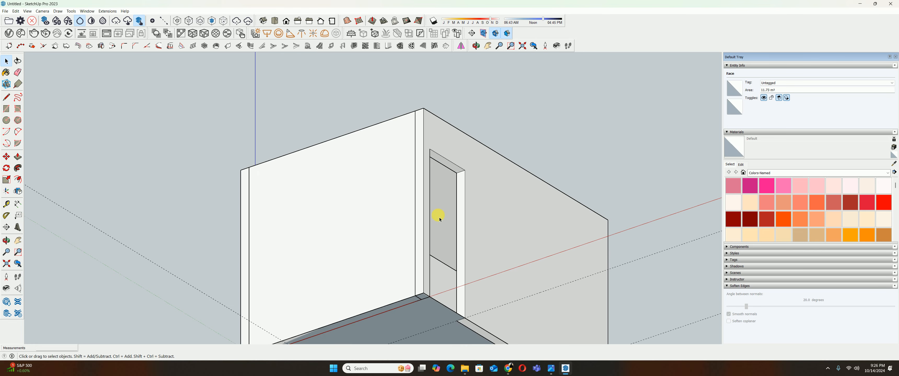
key(Escape)
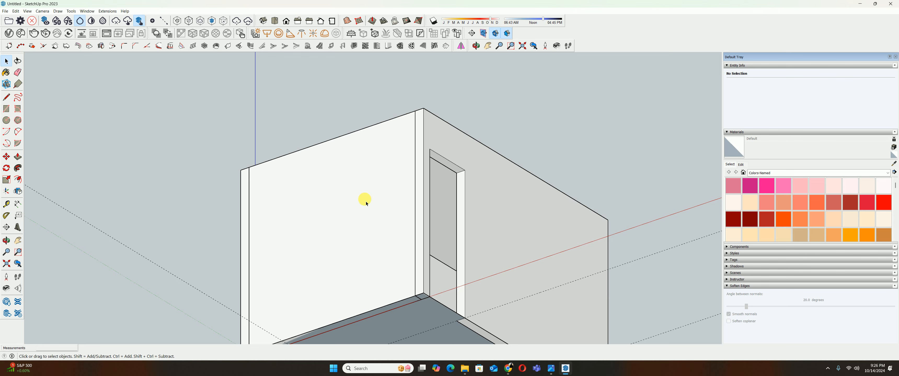
- Delete the front wall to expose the room's interior from the front
click(363, 200)
key(Delete)
middle_drag(371, 211, 481, 252)
drag(482, 253, 421, 181)
key(space)
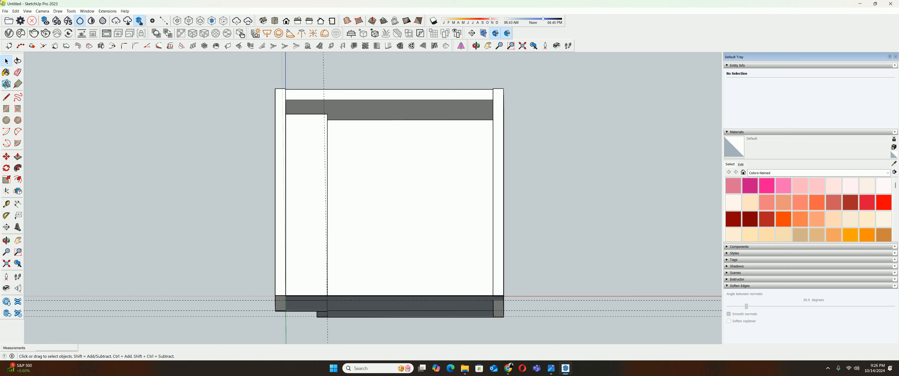
- Paste the copied slab face in place under the ceiling and make it a separate group
click(5, 11)
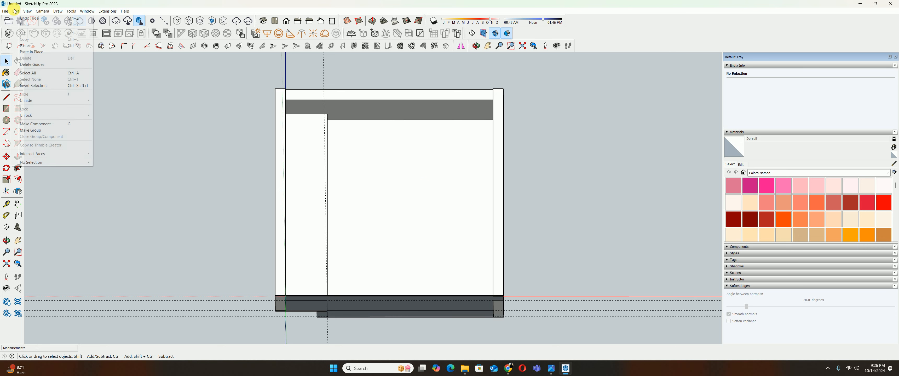
click(407, 147)
right_click(387, 113)
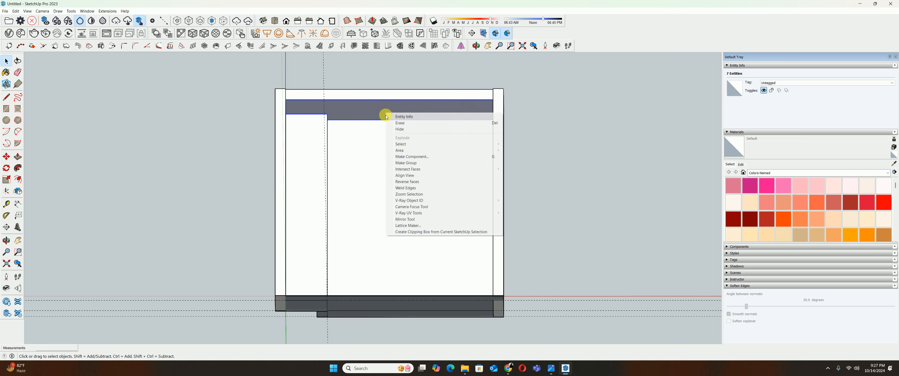
click(411, 163)
- Extrude the new false ceiling face inside its group downward by 300 mm
double_click(359, 107)
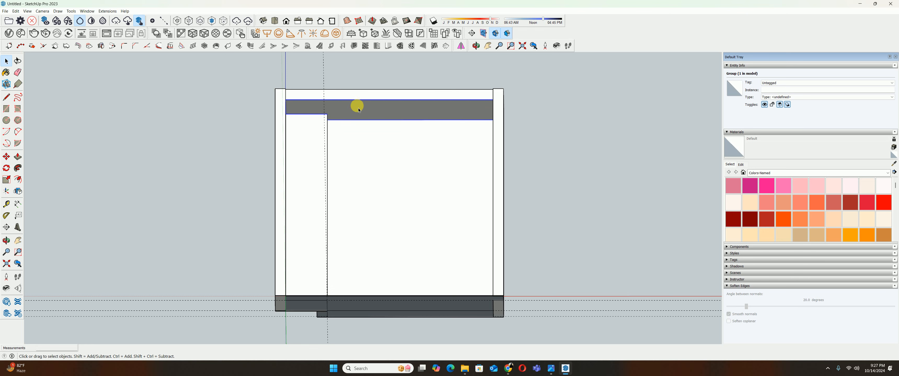
click(356, 112)
key(p)
click(359, 121)
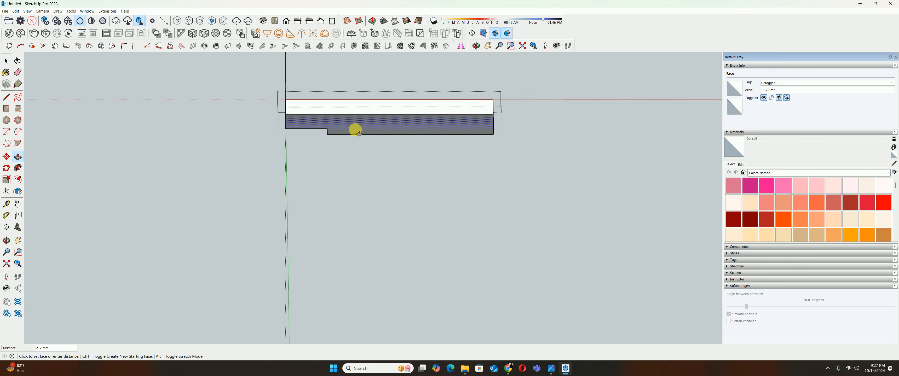
text(300)
key(Return)
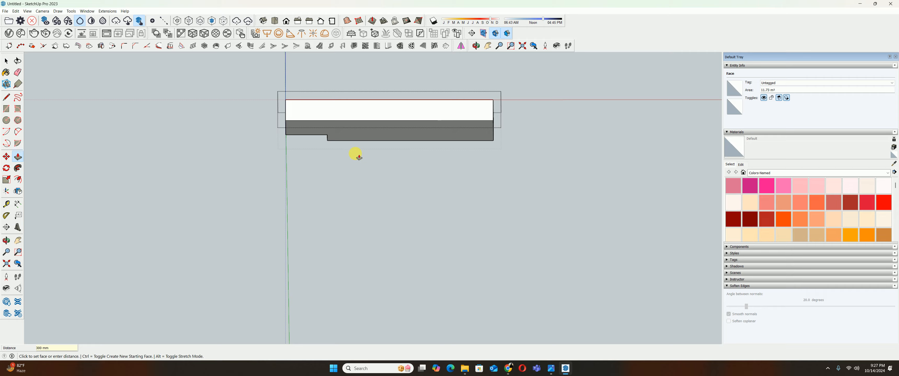
- Switch to the Photos reference image to examine the ceiling design and its perimeter lighting, and return to the model
click(552, 368)
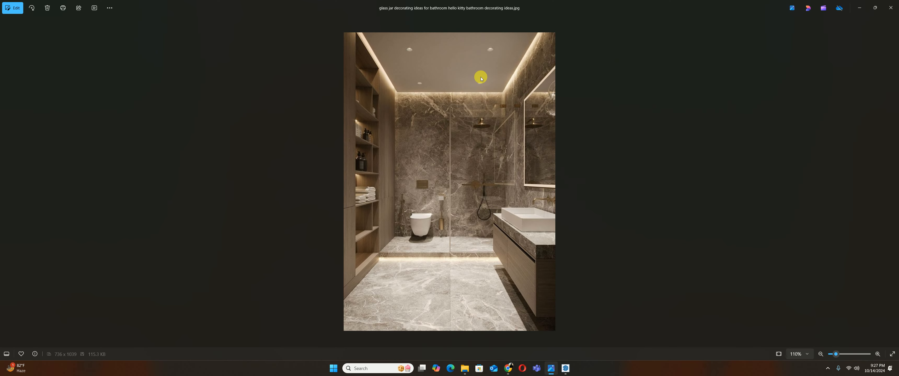
click(859, 8)
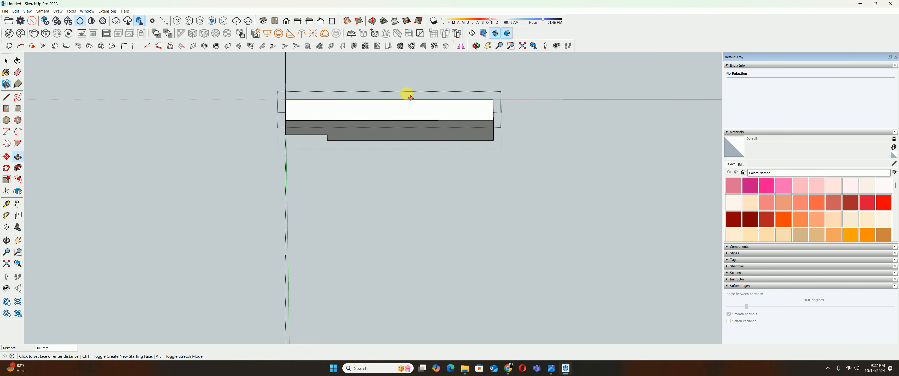
click(566, 368)
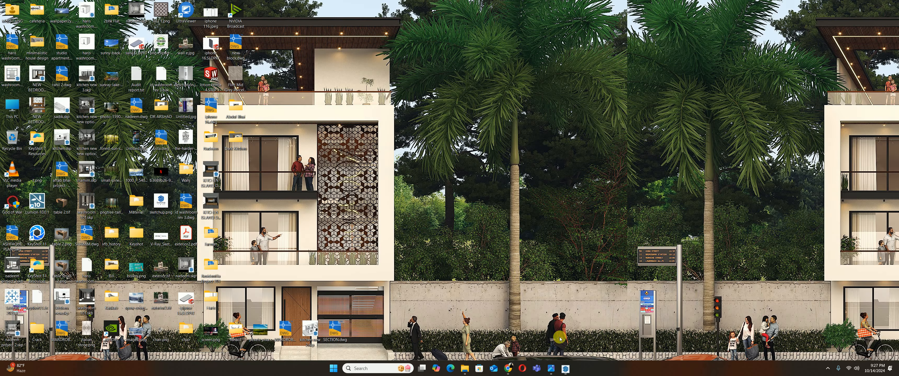
click(564, 369)
click(551, 369)
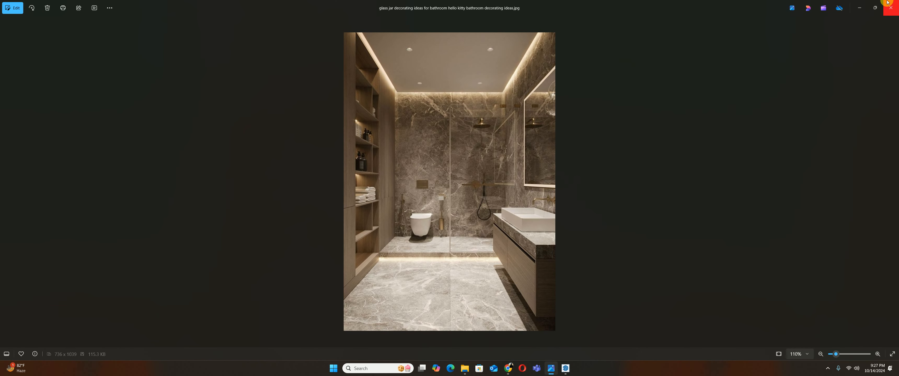
click(859, 8)
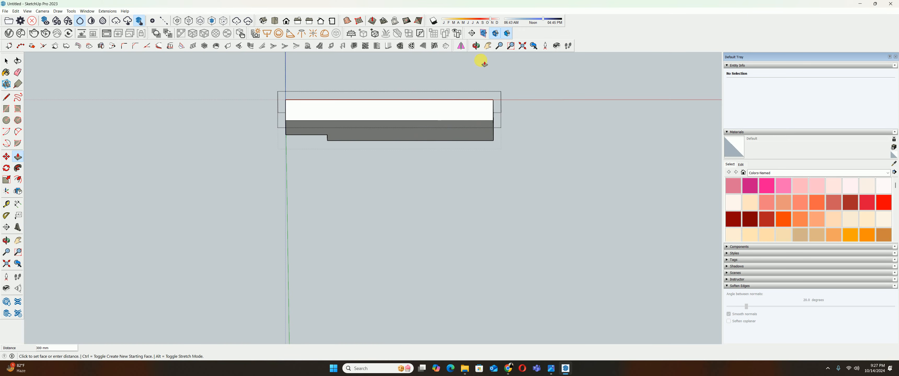
- Push the false ceiling's notch end face through to the far end, removing the strip alongside the main rectangle
click(330, 136)
middle_drag(330, 135, 310, 127)
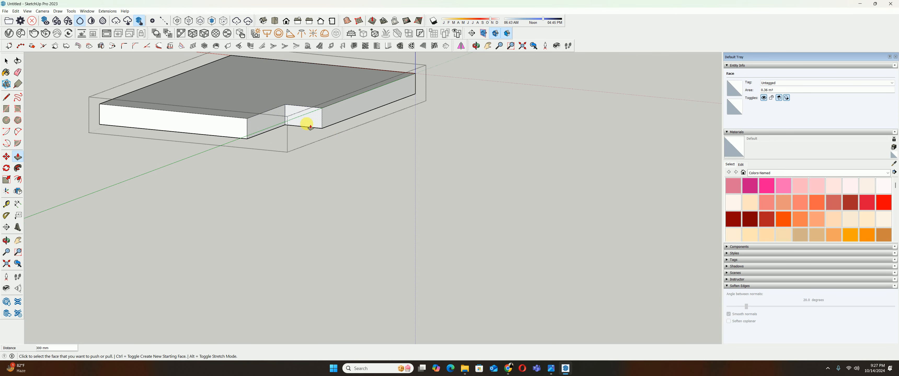
click(310, 126)
click(411, 76)
key(space)
- Push the top face of the false ceiling block down 280 mm to leave a thin panel
middle_drag(391, 112, 313, 104)
key(p)
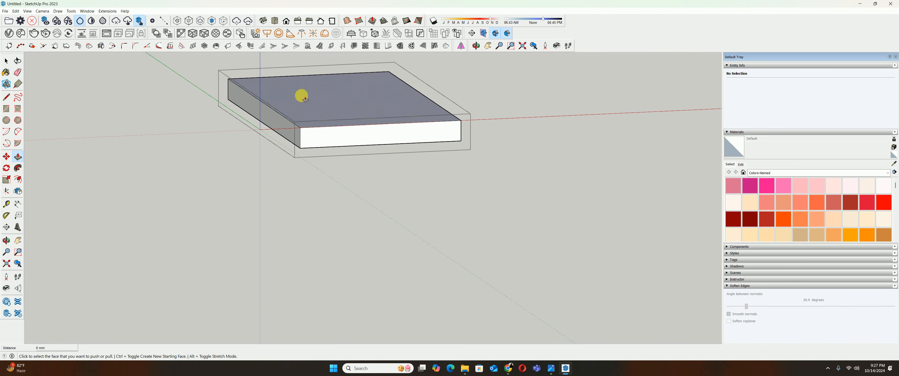
click(304, 99)
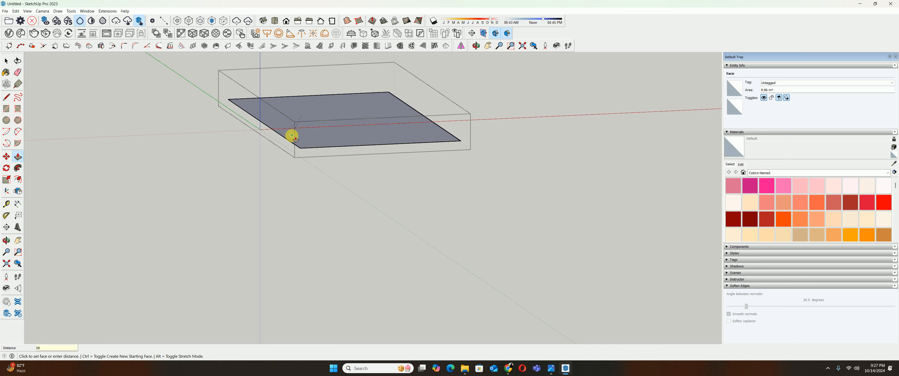
key(Return)
- Measure the thickness of the false ceiling panel at its front edge
middle_drag(276, 110, 321, 137)
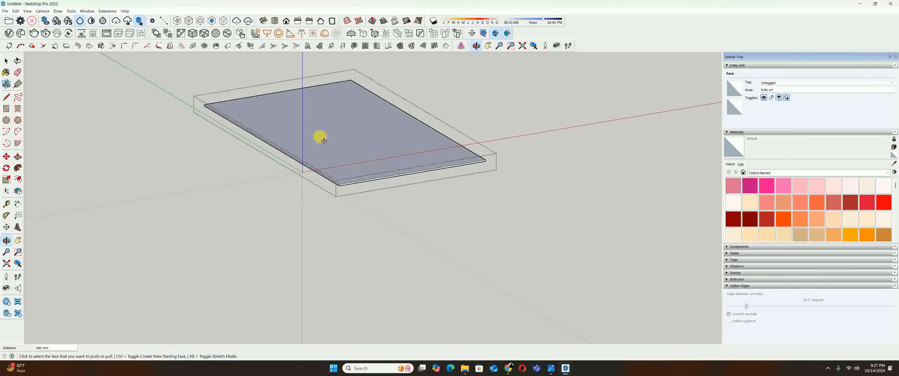
scroll(357, 164, up, 2)
key(space)
scroll(342, 200, up, 1)
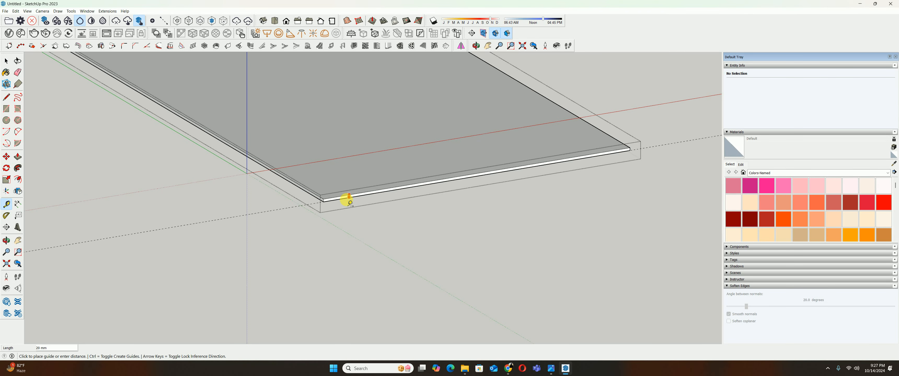
- Offset the outline of the false ceiling panel's underside inward by 100 mm to mark a border
middle_drag(348, 204, 317, 151)
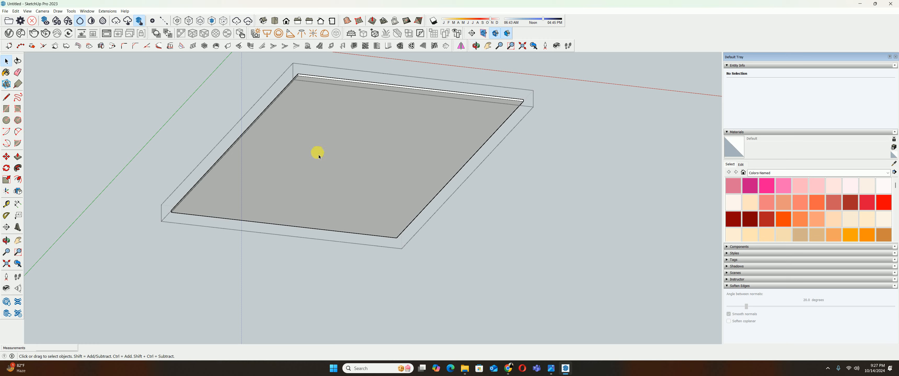
scroll(316, 153, up, 2)
key(f)
click(328, 86)
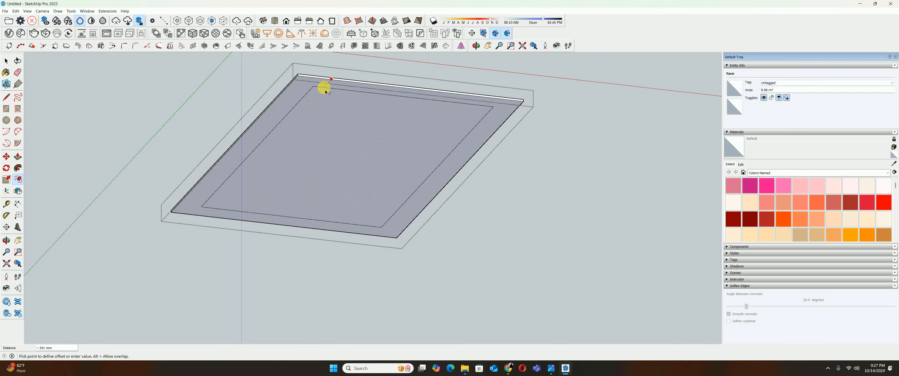
click(321, 87)
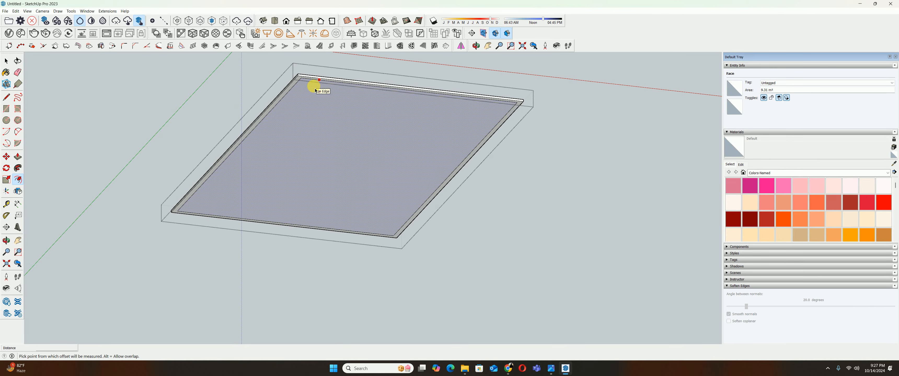
click(316, 90)
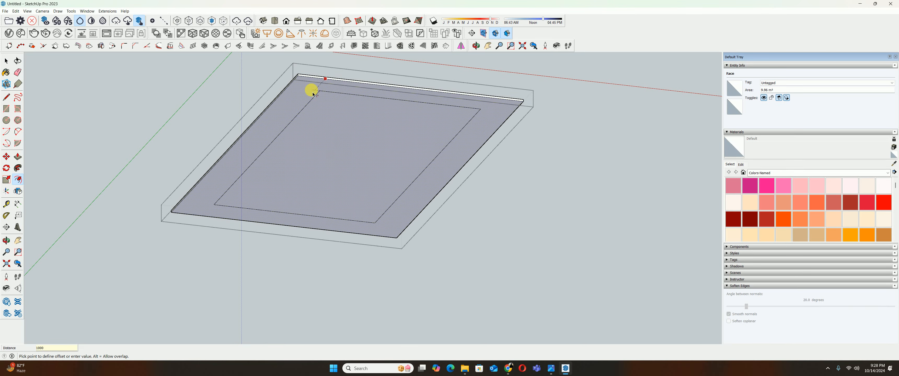
key(Return)
- Push the border face through the panel's thickness to trim the panel on all sides
key(p)
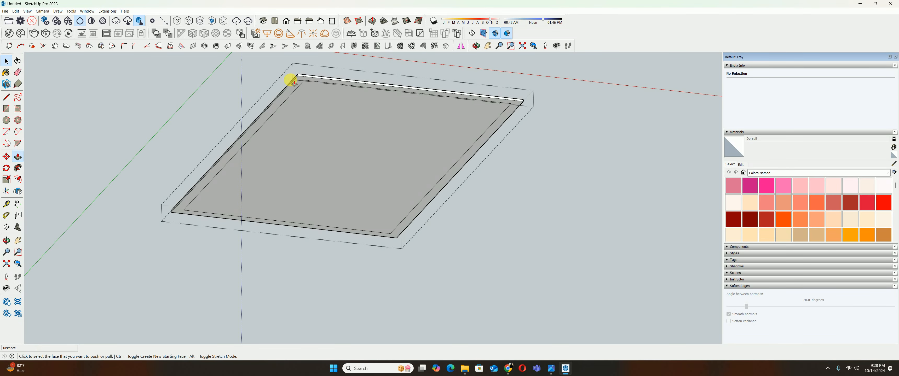
scroll(293, 81, up, 2)
click(308, 86)
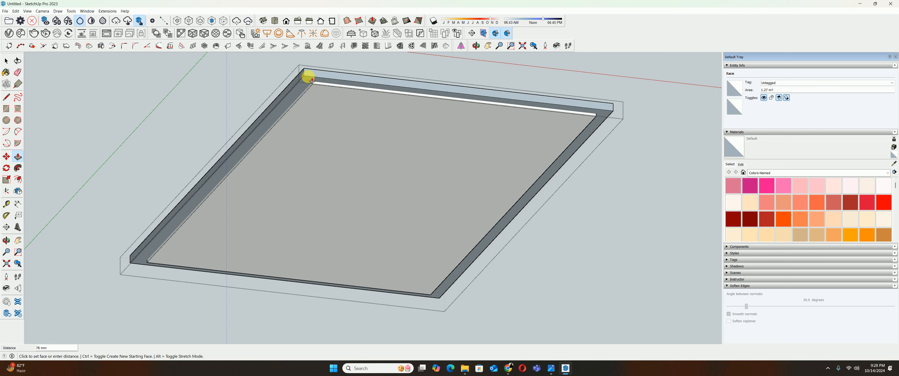
click(321, 77)
middle_drag(300, 85, 388, 216)
key(space)
scroll(389, 217, up, 1)
- Draw a line along the panel's front top edge, corner to corner, to close its top face
key(l)
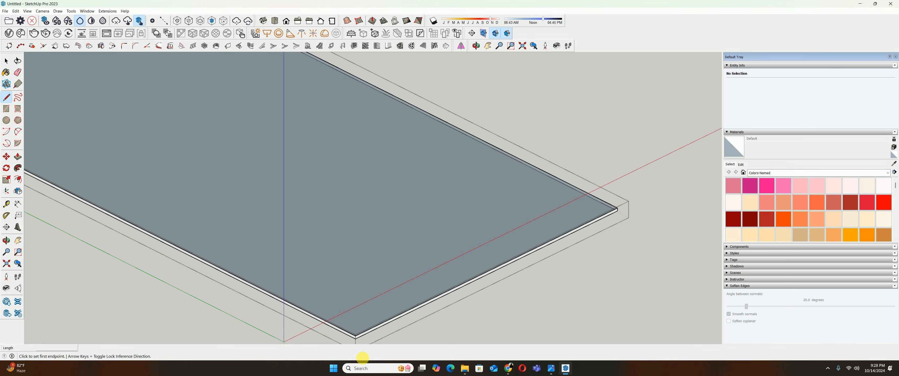
click(355, 335)
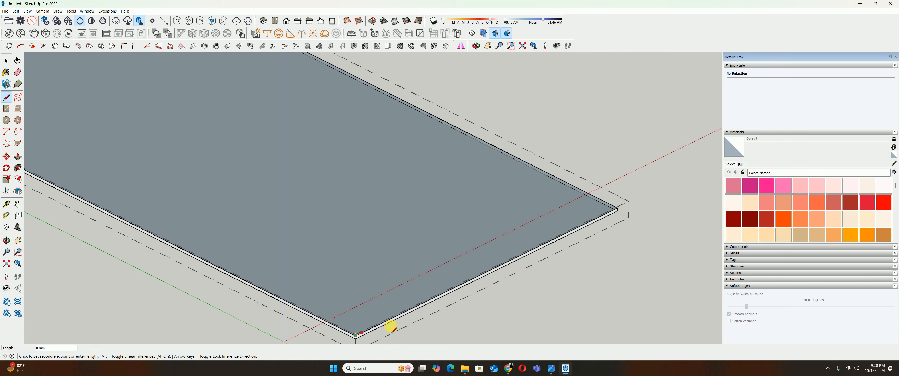
click(617, 208)
scroll(406, 238, down, 2)
- Offset the panel's top face slightly inward and pull the inner face up 280 mm into a block
key(f)
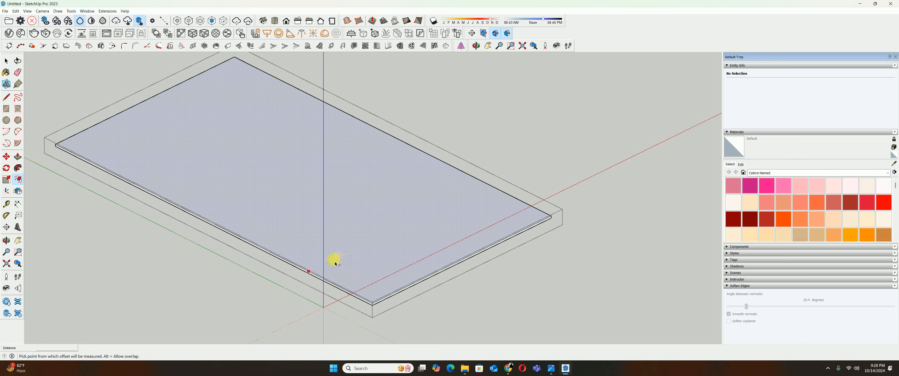
click(335, 263)
text(5)
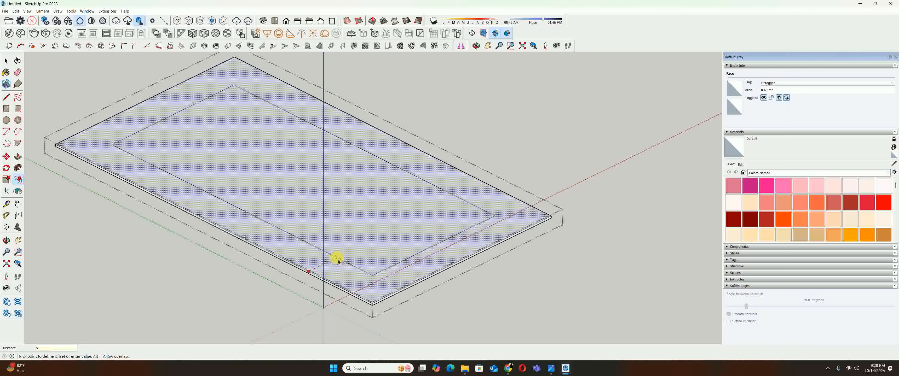
key(Return)
key(p)
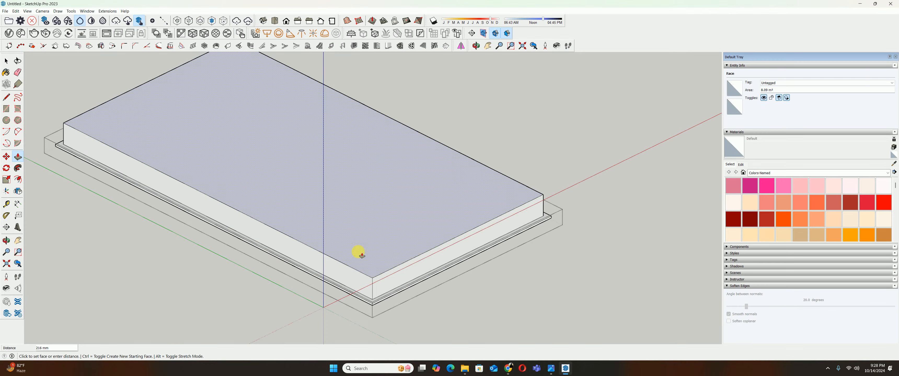
text(28)
key(Return)
key(space)
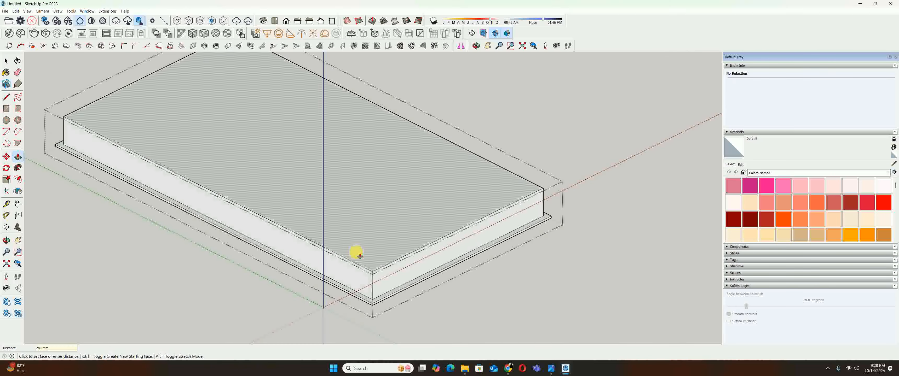
- Measure the width of the ledge around the raised block at its front corner
scroll(373, 297, up, 5)
middle_drag(373, 301, 334, 294)
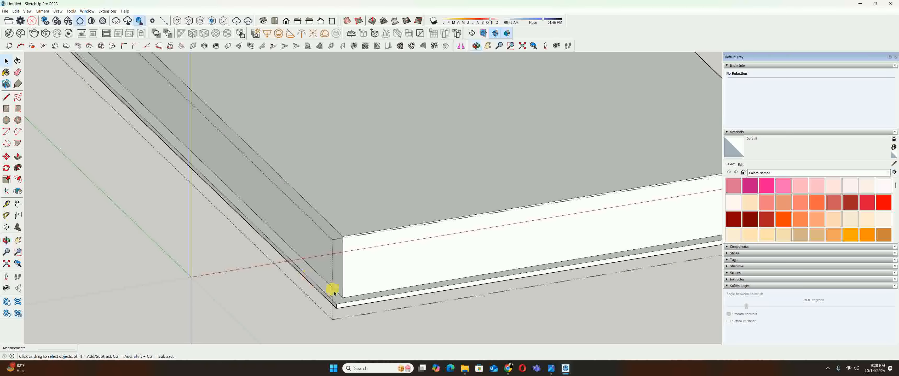
scroll(328, 290, up, 3)
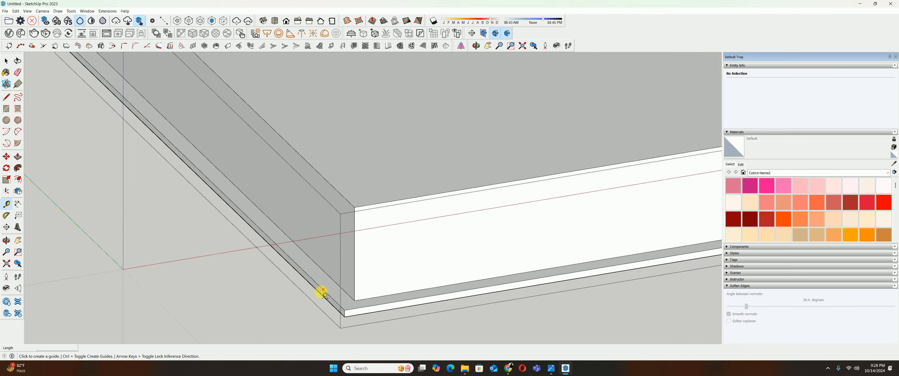
key(t)
click(321, 287)
key(space)
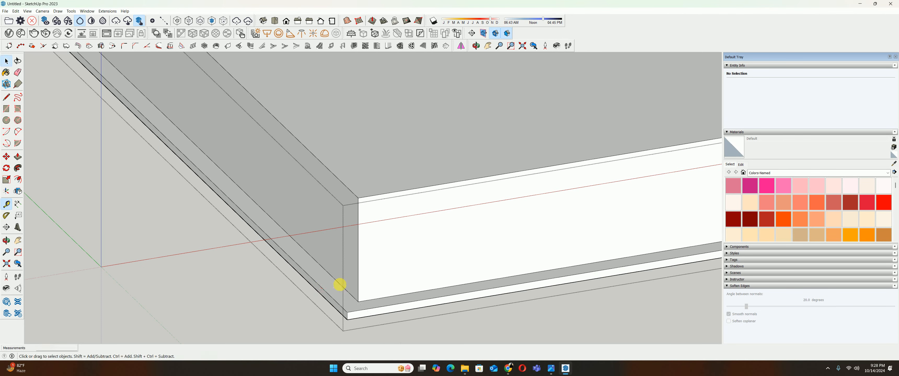
- Offset the ledge's outline inward by about 20 mm to split off a narrow outer strip
middle_drag(337, 283, 359, 233)
scroll(333, 294, up, 2)
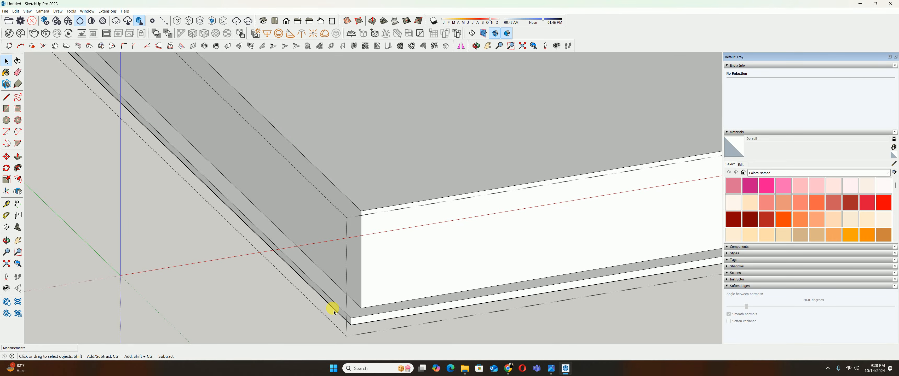
key(f)
scroll(337, 306, up, 2)
click(347, 306)
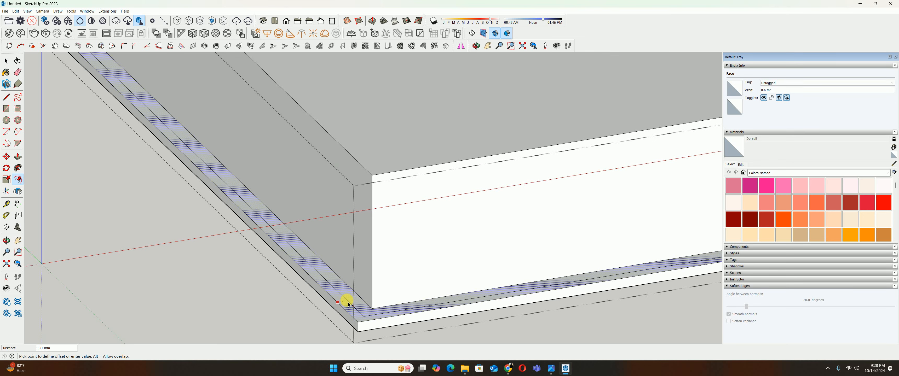
key(Return)
- Pull the ledge's outer strip up 20 mm to form a raised lip
key(p)
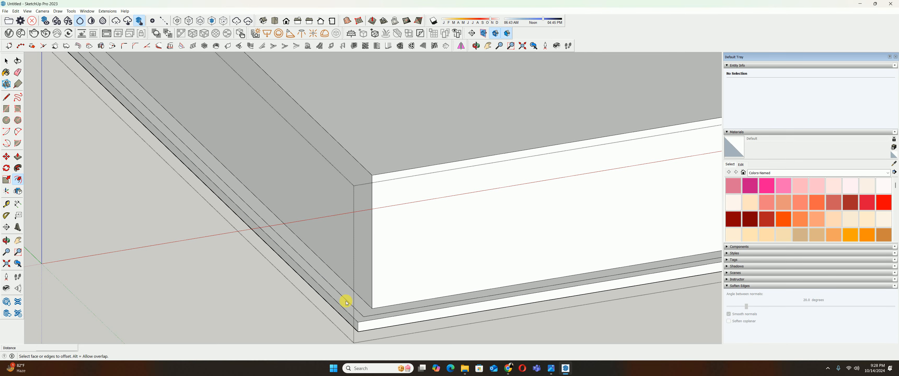
click(352, 309)
text(2)
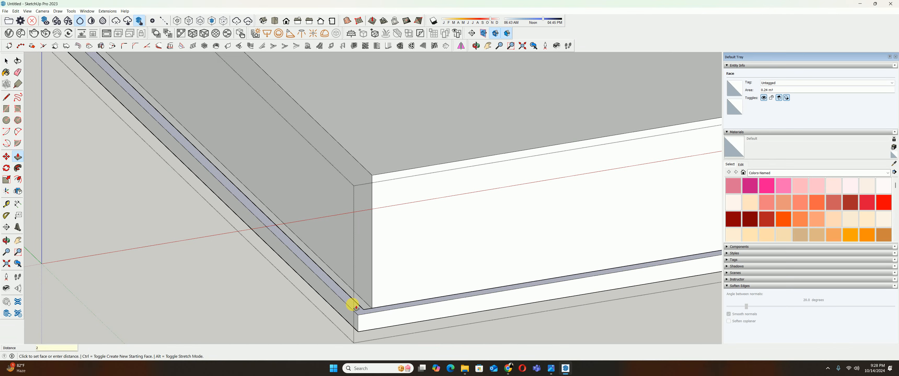
text(0)
key(Return)
- Push the top face of the raised block down to reduce its height, and leave the false ceiling group
middle_drag(351, 305, 362, 169)
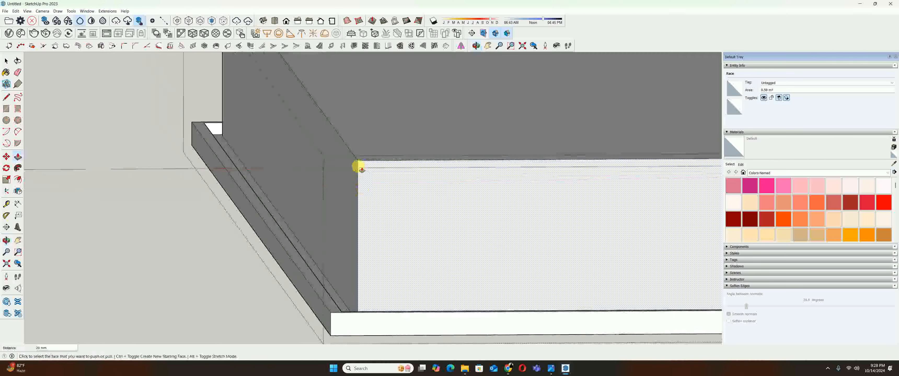
scroll(300, 201, down, 3)
middle_drag(251, 166, 376, 239)
click(381, 215)
double_click(381, 215)
key(p)
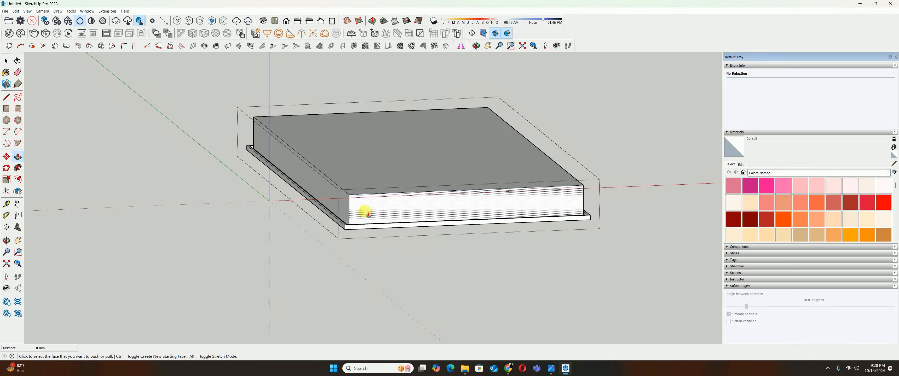
click(361, 179)
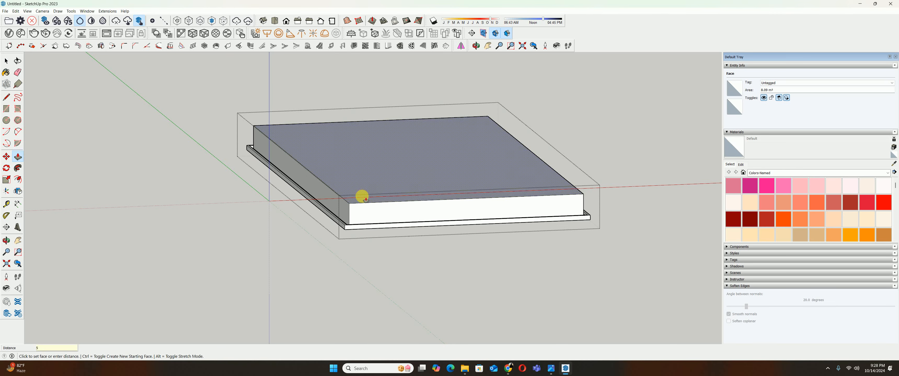
key(Return)
key(space)
key(Escape)
- Move the false ceiling group up 100 mm to meet the underside of the ceiling slab
click(371, 213)
middle_drag(371, 213, 359, 192)
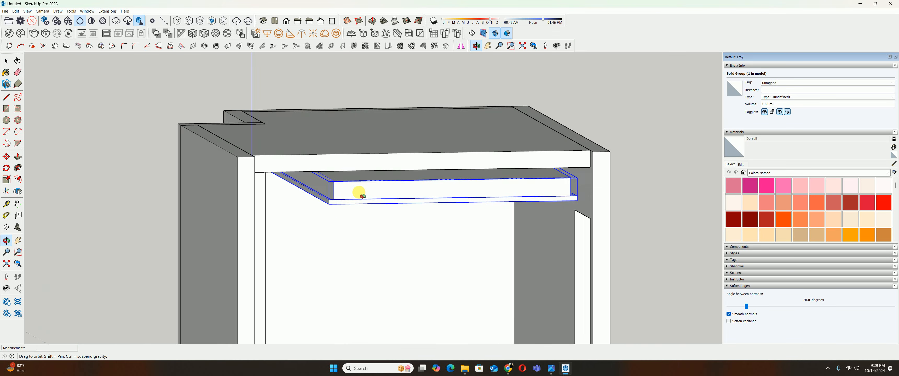
key(m)
scroll(329, 183, up, 2)
click(336, 180)
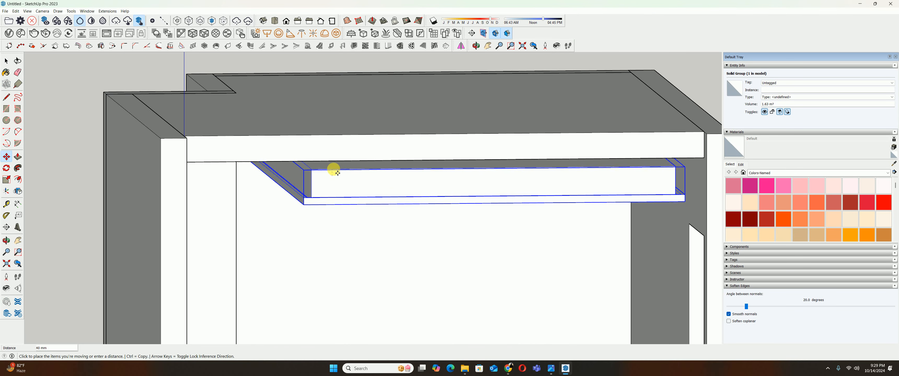
key(Return)
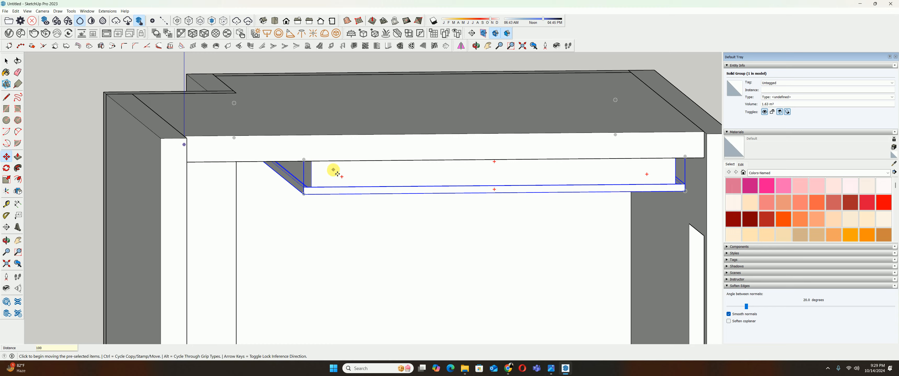
- Examine the raised false ceiling and the slab above it from below
key(o)
scroll(347, 175, down, 3)
drag(363, 177, 410, 171)
key(ctrl+t)
scroll(410, 171, down, 3)
key(space)
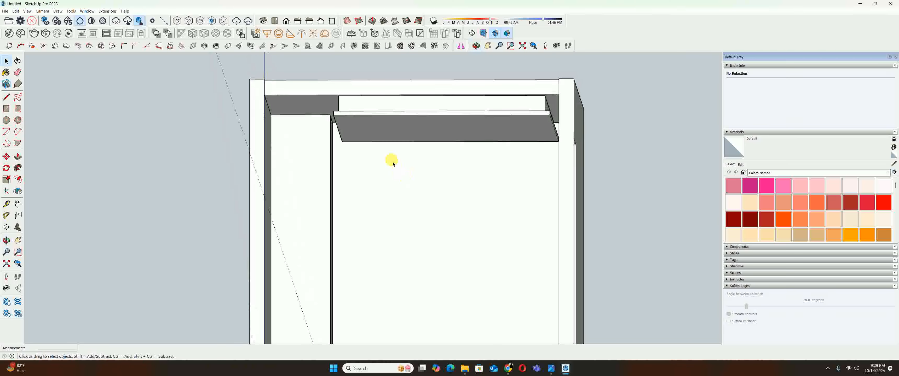
middle_drag(342, 150, 356, 159)
scroll(373, 258, up, 2)
- Open the ceiling slab group and try to pull its underside faces, including the perimeter rim, down 150 mm
click(391, 135)
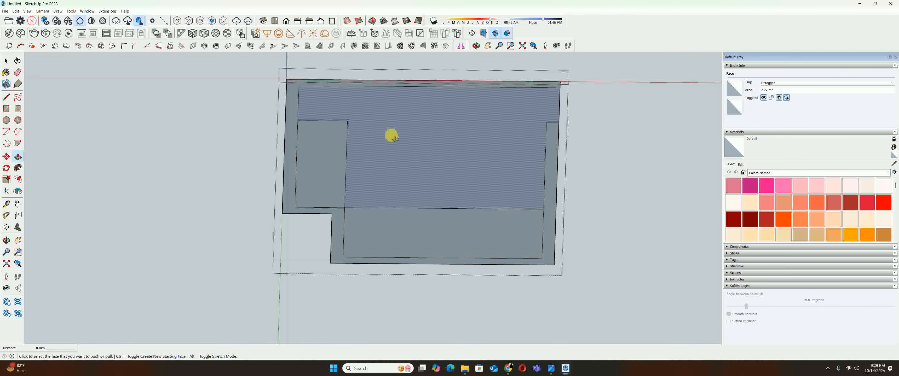
key(p)
click(392, 137)
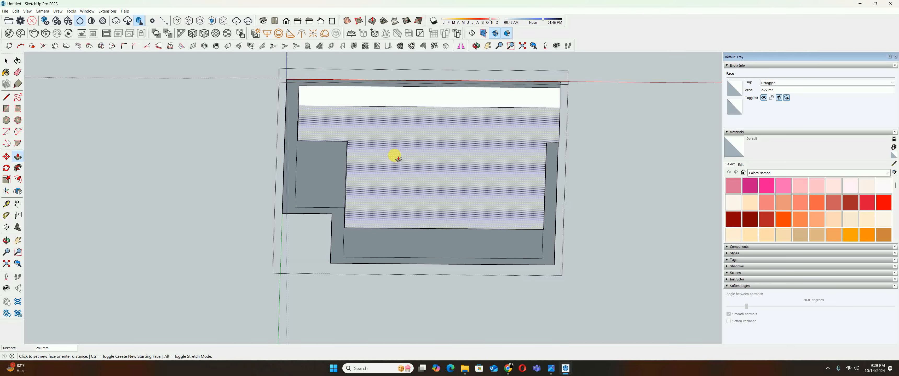
click(398, 159)
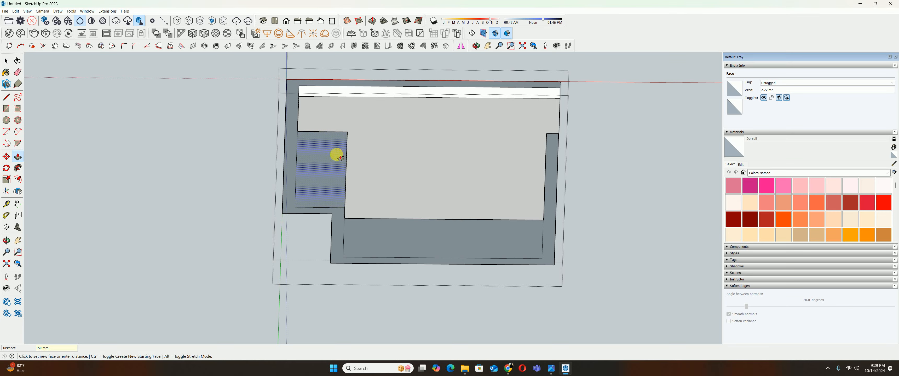
click(327, 152)
click(293, 112)
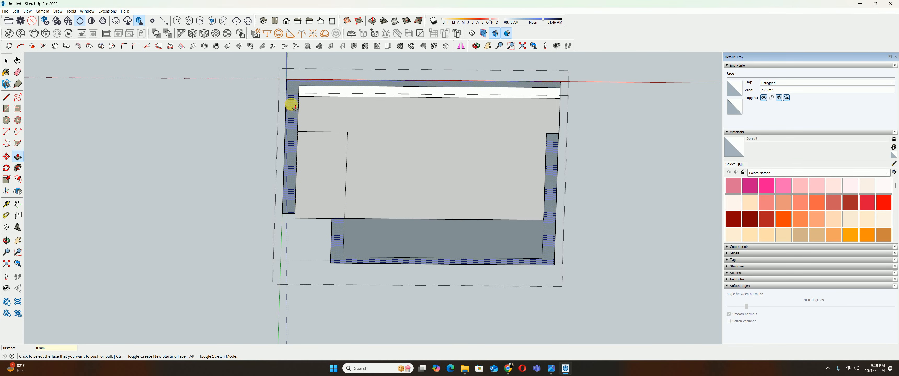
click(384, 233)
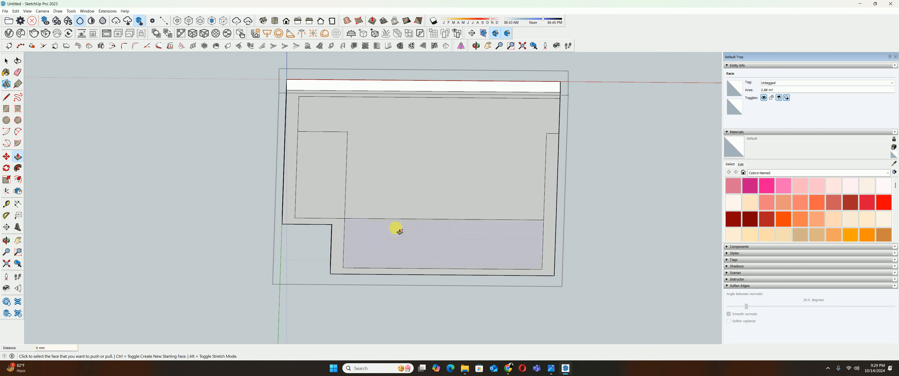
- Pull the inner faces of the slab's underside down to one level below the perimeter rim
middle_drag(397, 229, 451, 222)
click(432, 287)
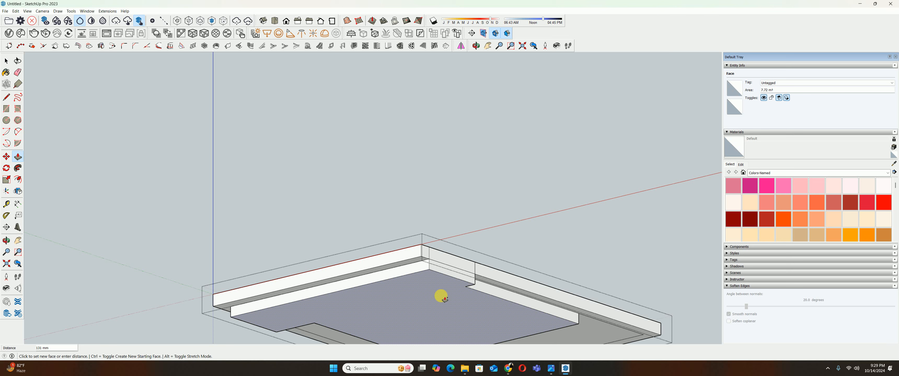
click(443, 301)
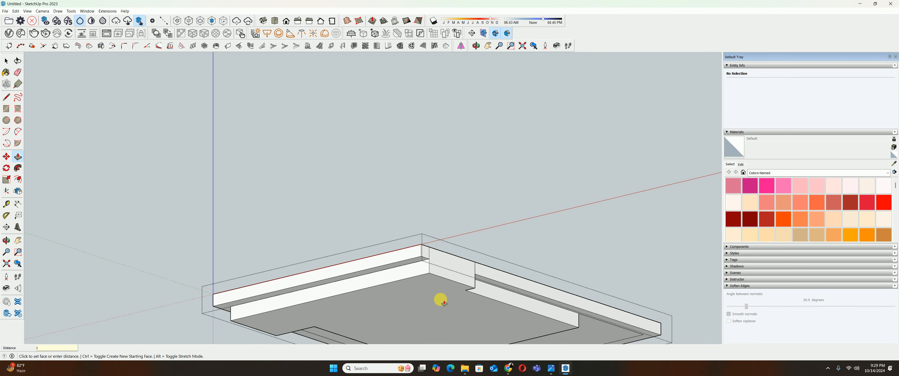
middle_drag(457, 313, 459, 243)
key(Return)
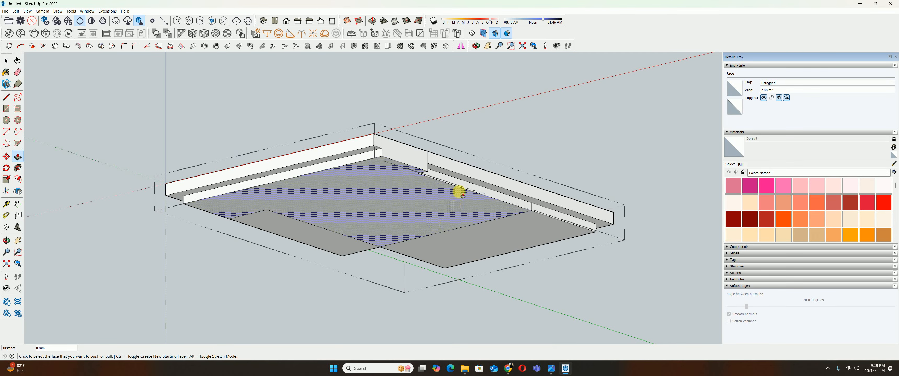
- Try to push the main floor face of the open slab group down 100 mm
middle_drag(437, 172, 411, 244)
click(377, 243)
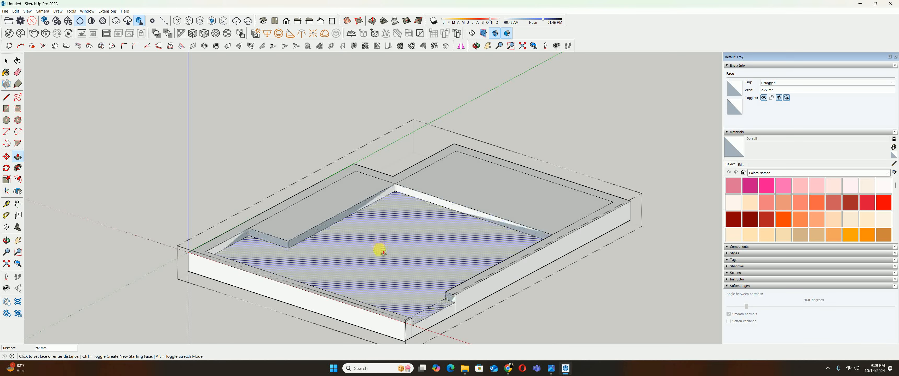
text(100)
key(Return)
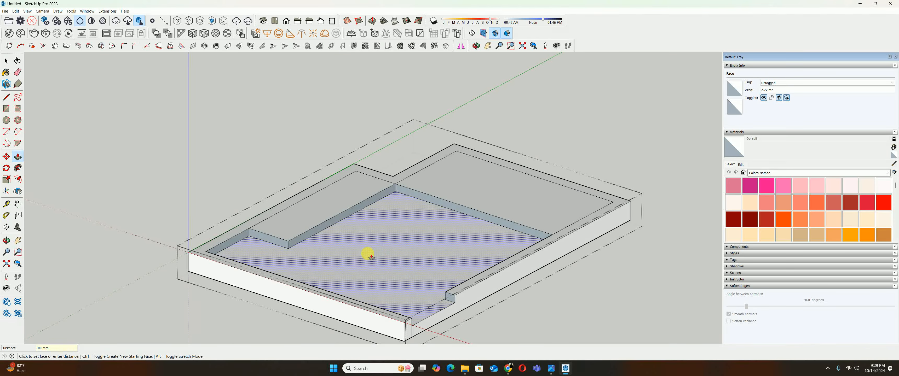
- Switch to the reference photo and check how the shower area's floor relates to the main bathroom floor
click(551, 369)
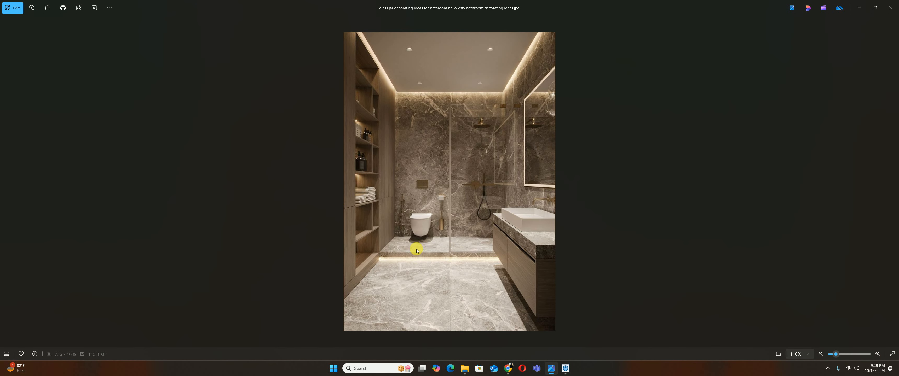
click(875, 7)
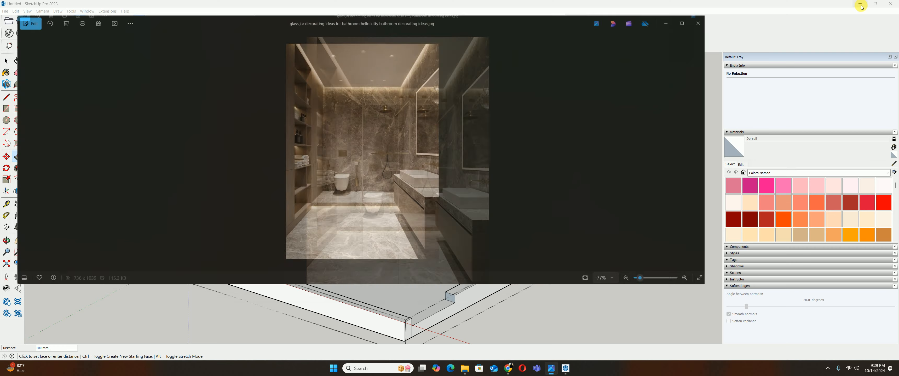
click(644, 30)
- Undo the recent floor face pushes and raise the rear shower area of the floor slab into a platform
key(ctrl+z)
key(ctrl+z)
key(ctrl+z)
key(ctrl+z)
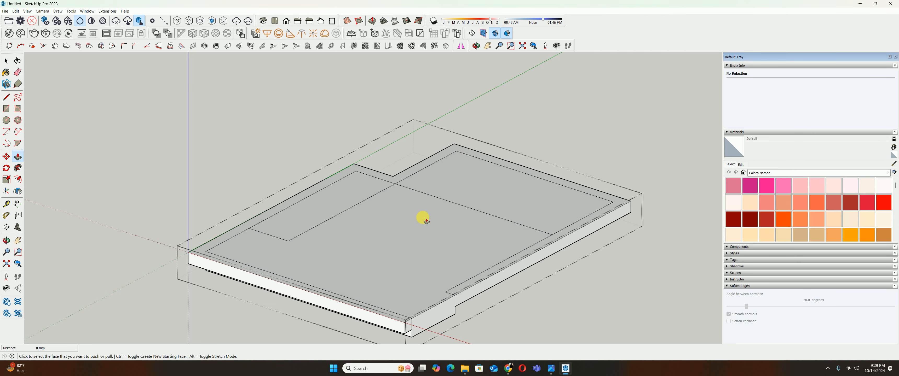
middle_drag(426, 220, 467, 207)
click(468, 208)
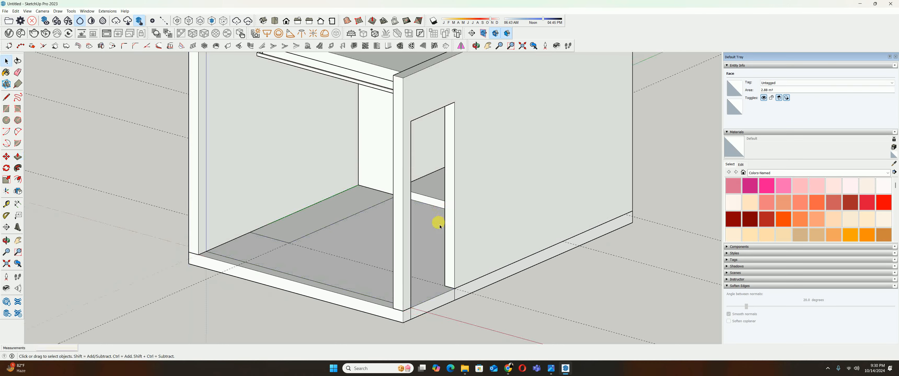
- Switch to the reference photo and examine the raised shower platform's edge and the light strip at its base
middle_drag(437, 221, 491, 306)
click(551, 368)
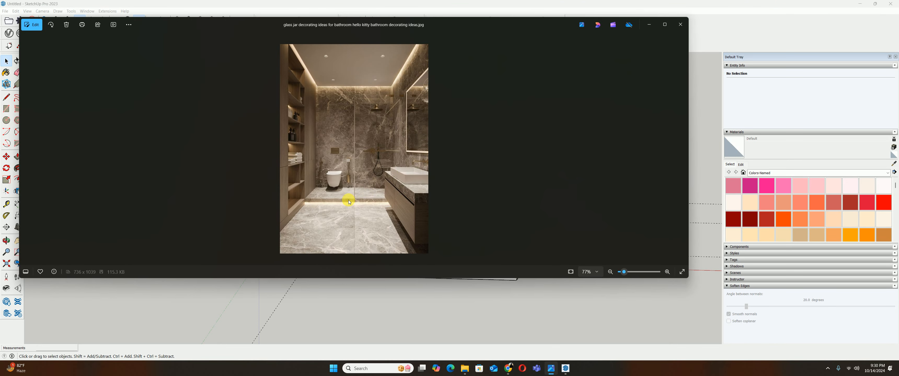
scroll(349, 202, up, 5)
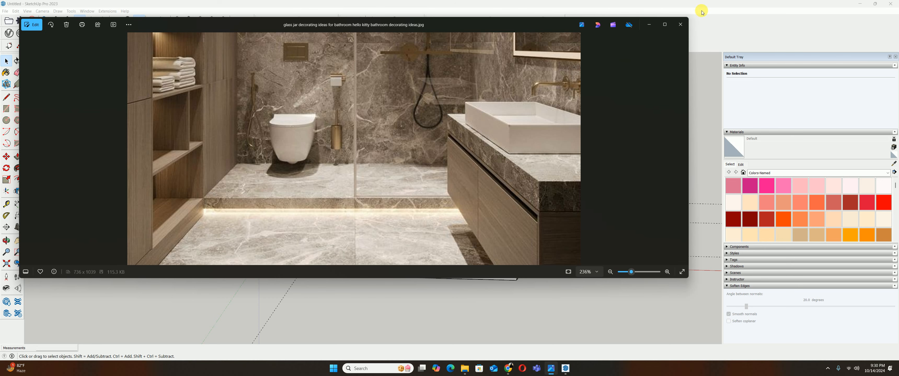
click(649, 25)
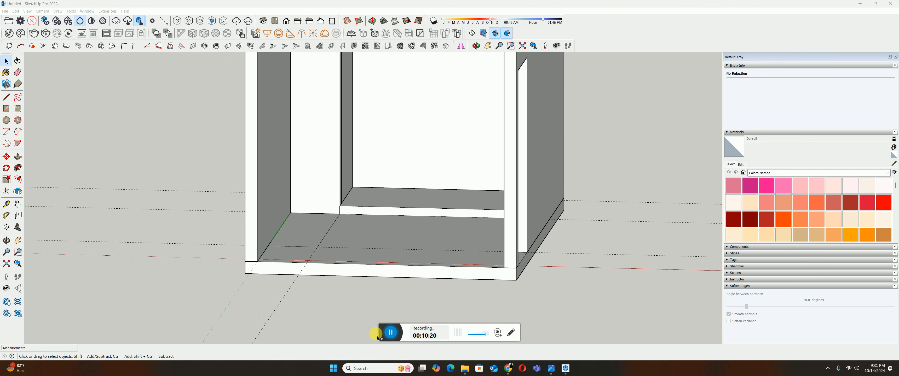
- Open the floor slab group for editing at the end corner of the raised platform's riser
scroll(373, 215, up, 3)
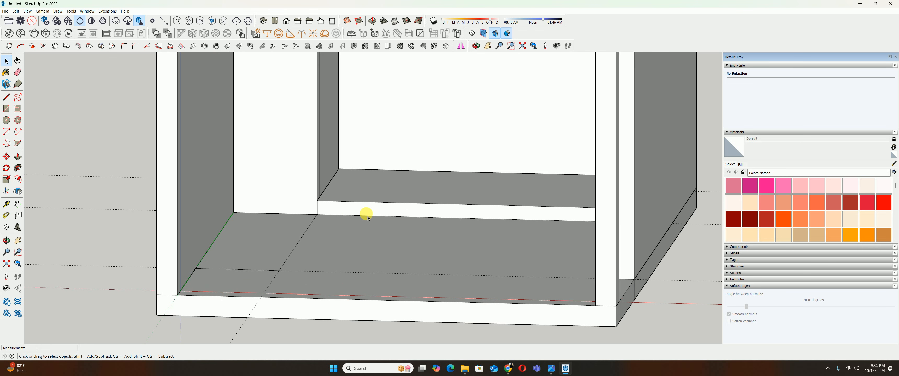
double_click(370, 216)
middle_drag(364, 216, 405, 213)
scroll(207, 240, up, 2)
shift+middle_drag(208, 241, 301, 226)
scroll(295, 222, up, 3)
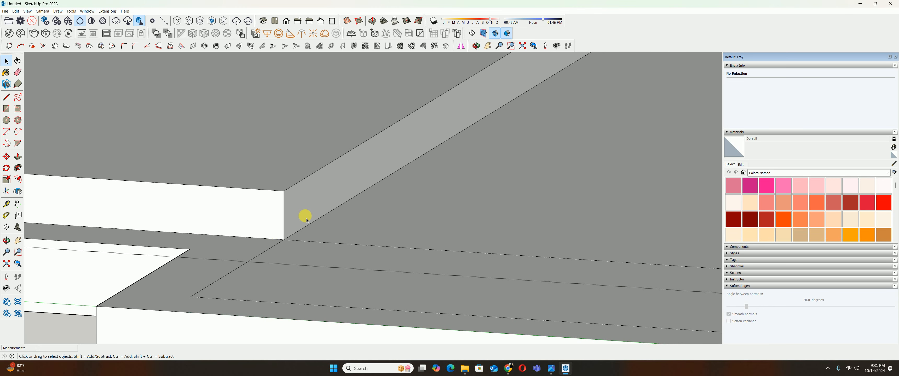
- Copy the 2400 mm edge of the platform's riser onto the riser face to split off a narrow strip at its base
click(289, 236)
key(m)
key(ctrl)
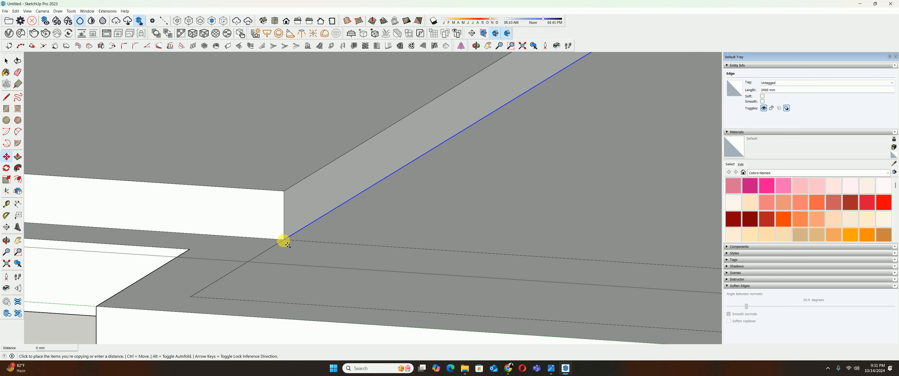
click(286, 240)
key(space)
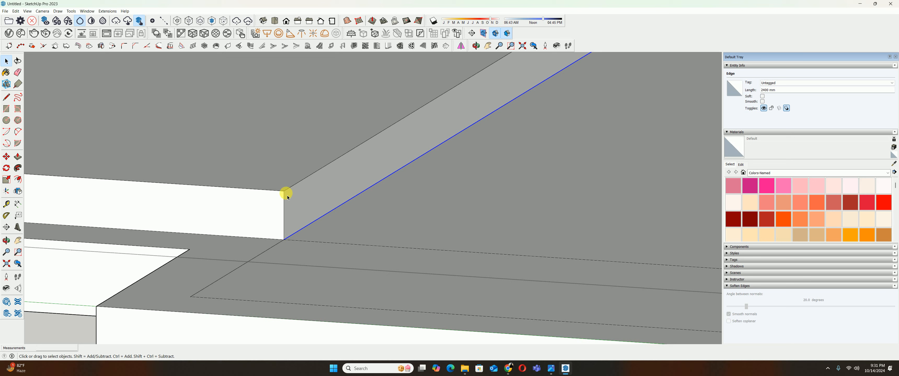
key(m)
key(ctrl)
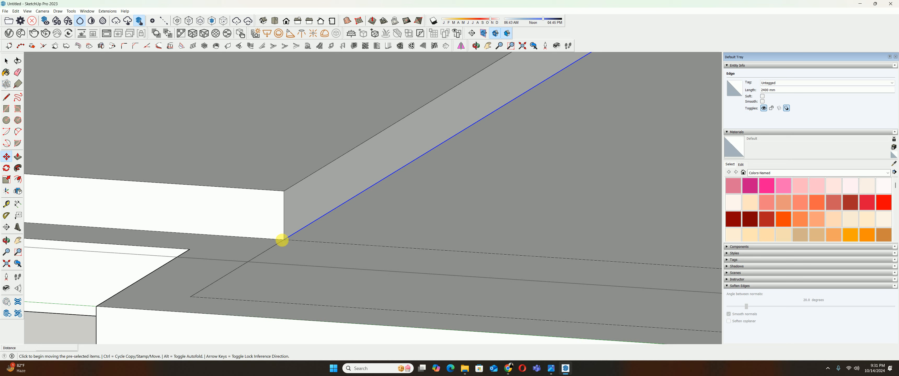
click(284, 240)
click(284, 191)
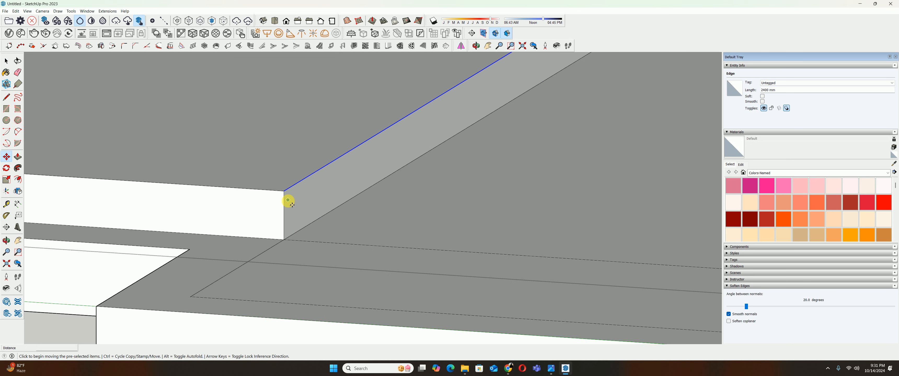
click(284, 191)
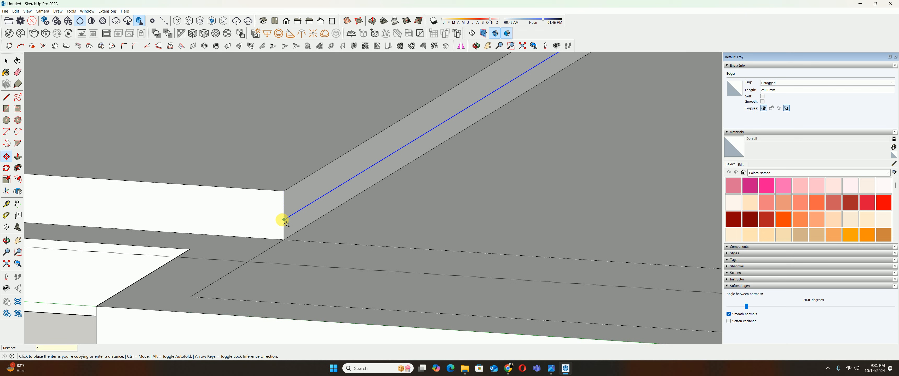
click(284, 220)
- Pull the upper riser face of the platform outward 20 mm and repeat the same pull once to form an overhang
key(p)
click(293, 221)
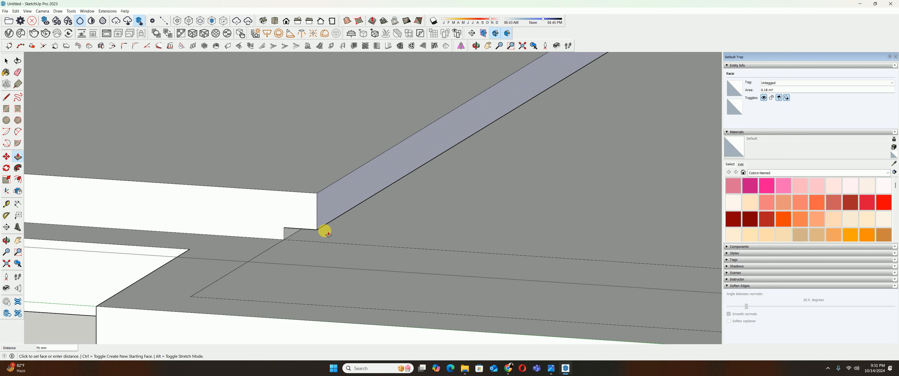
text(20)
key(Return)
scroll(296, 224, up, 3)
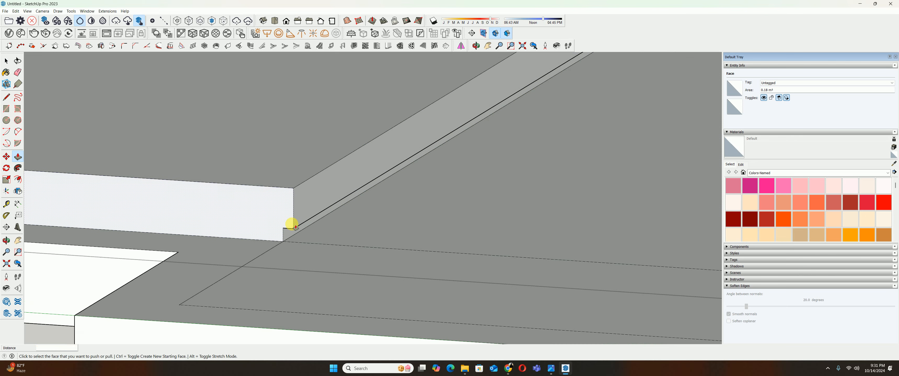
double_click(297, 220)
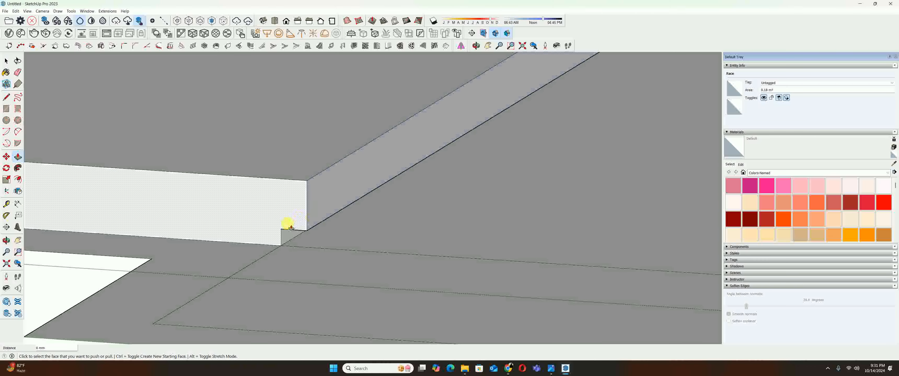
- Draw a 20 mm vertical line up from the overhang's inner corner and a horizontal line from its end across the end face
key(l)
click(281, 229)
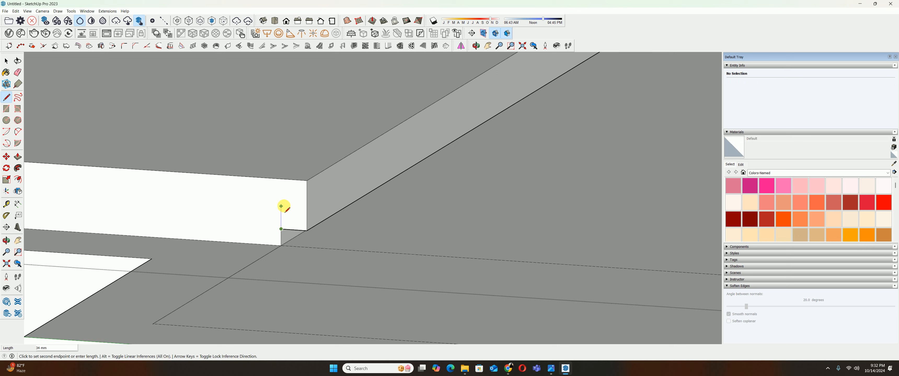
text(20)
key(Return)
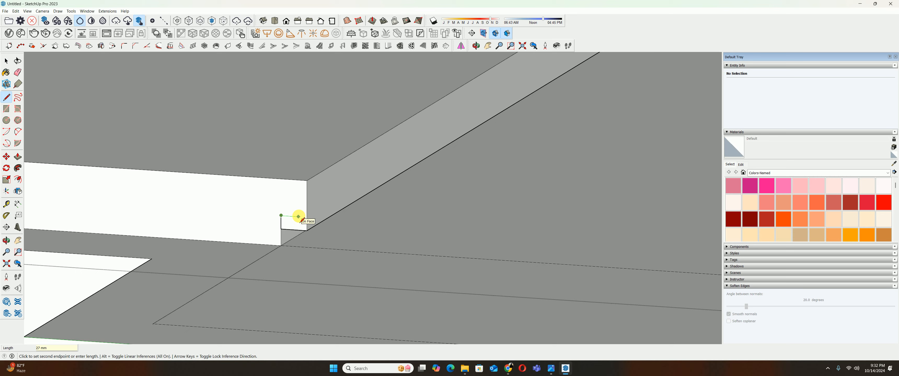
scroll(299, 217, up, 1)
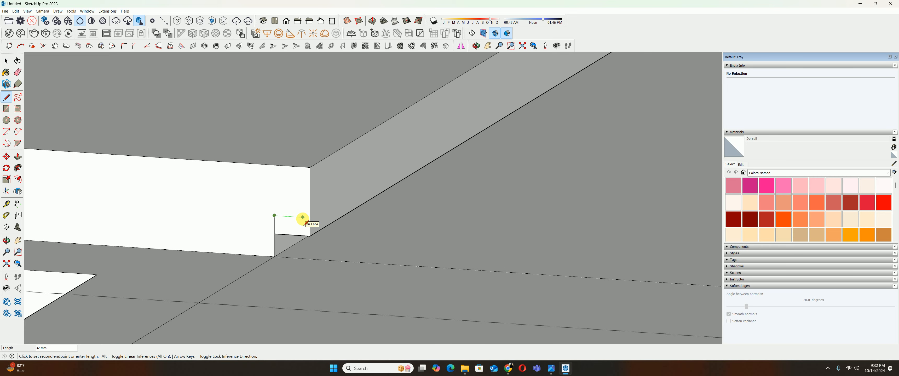
key(Return)
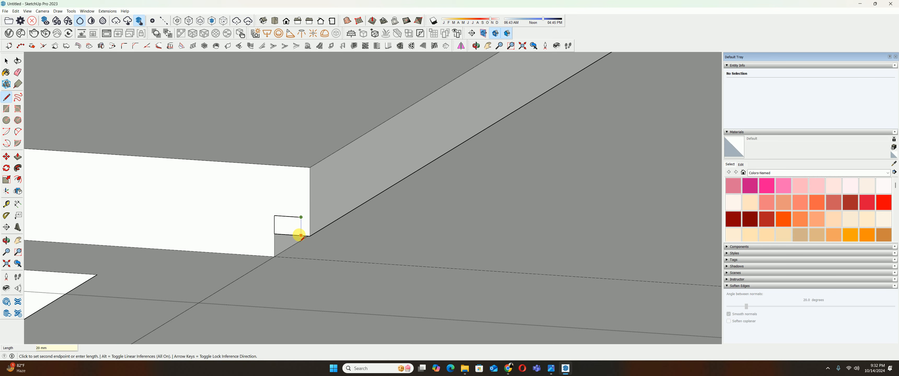
- Try closing the profile with a 20 mm vertical line down to the overhang's underside and delete that line
text(20)
key(Return)
key(space)
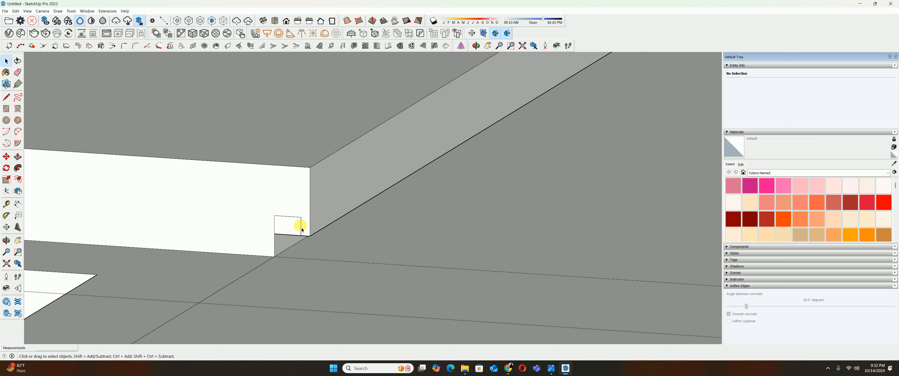
click(301, 228)
key(Delete)
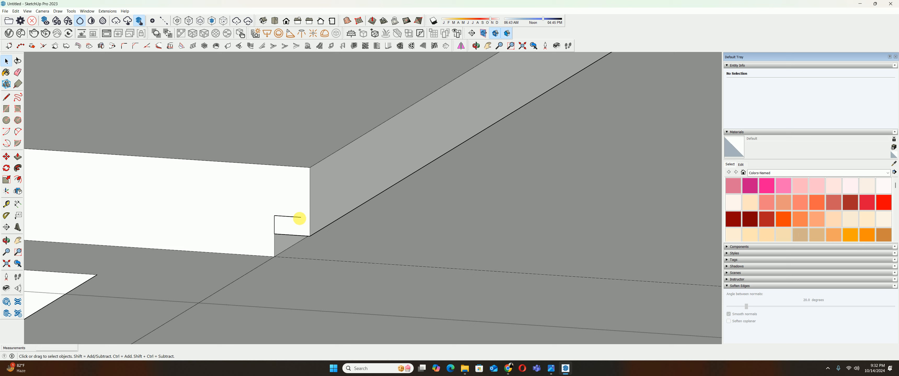
- Extend the horizontal line to the overhang's front edge and outline a narrow vertical slot rising from the middle of the underside
key(l)
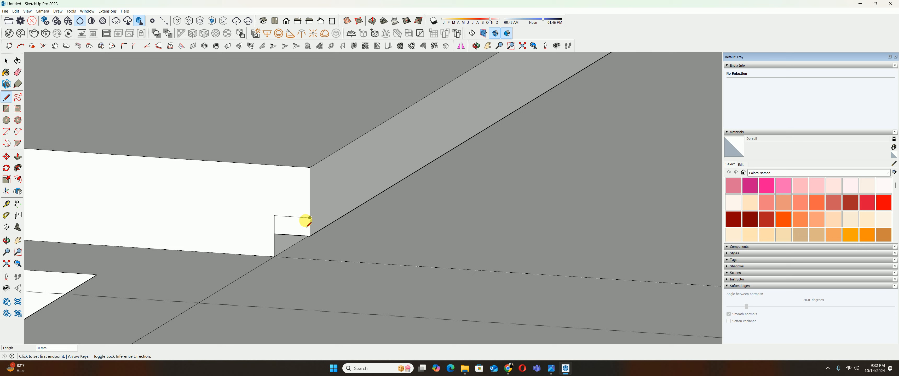
click(292, 235)
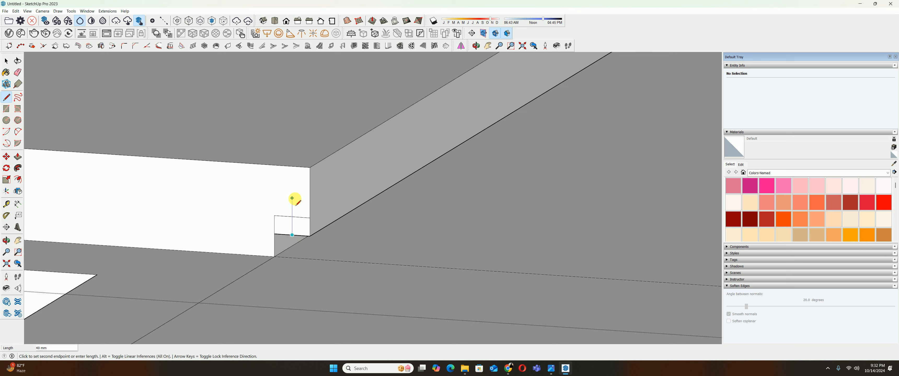
click(292, 184)
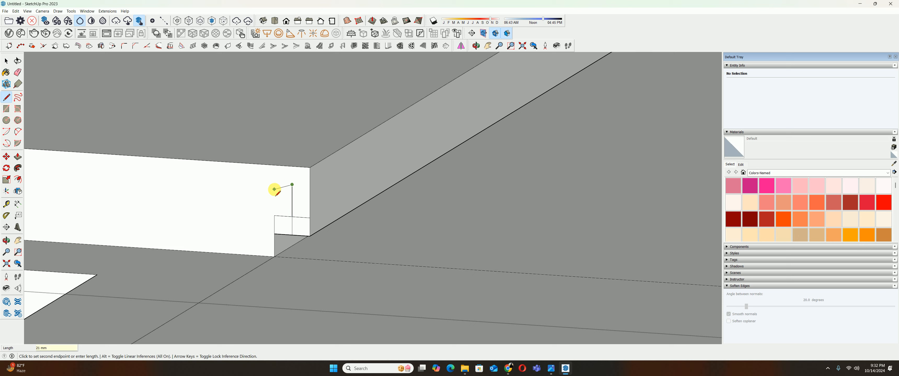
click(276, 184)
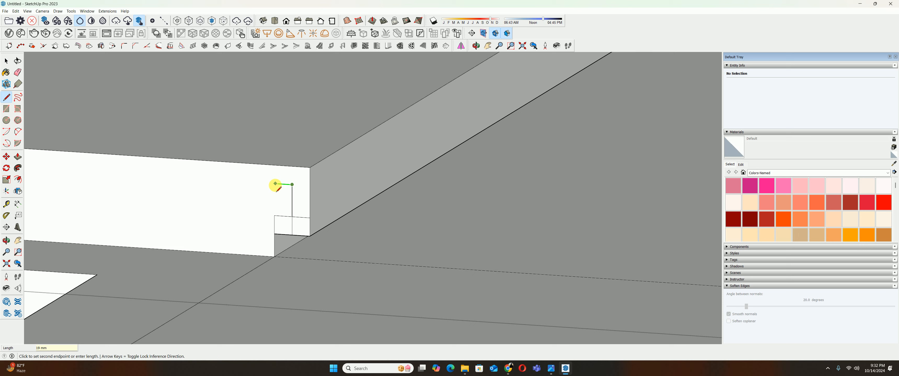
click(274, 216)
- Erase the horizontal segment crossing the slot outline, undoing the mistaken erasure of the slot's vertical line
key(e)
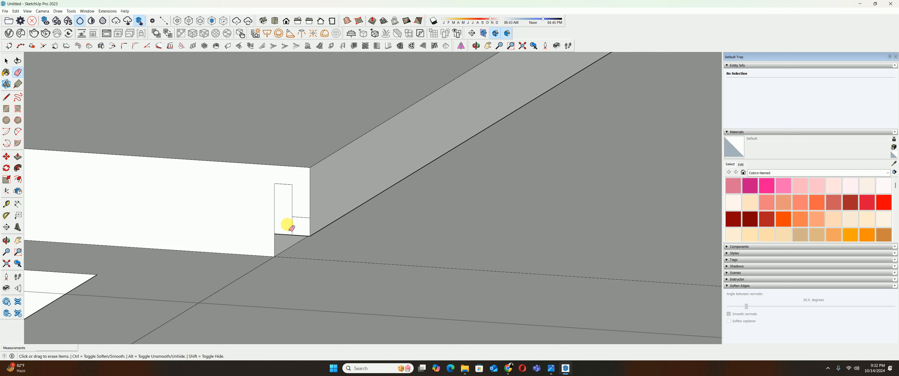
click(292, 226)
key(ctrl+z)
key(ctrl+z)
key(space)
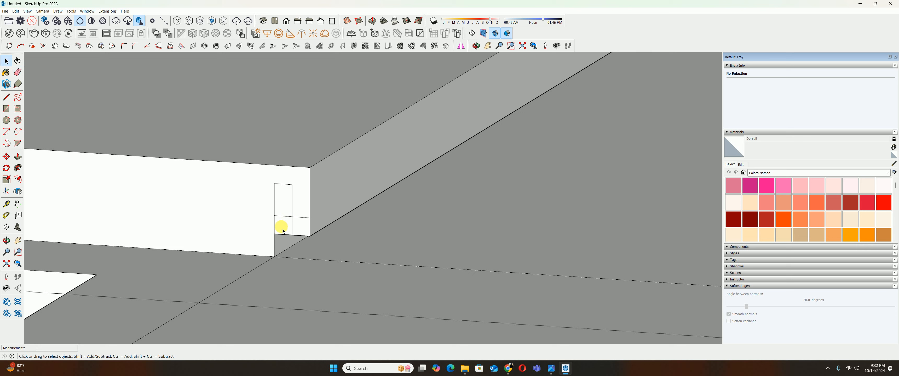
key(e)
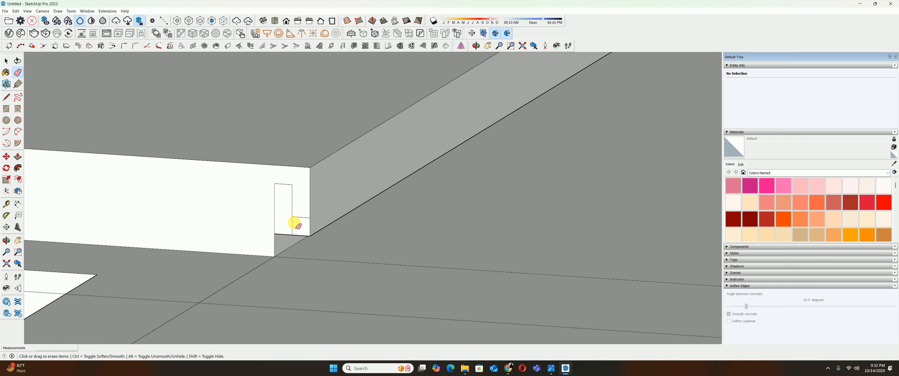
- Push the narrow lower riser face beneath the overhang back 20 mm
key(p)
click(288, 225)
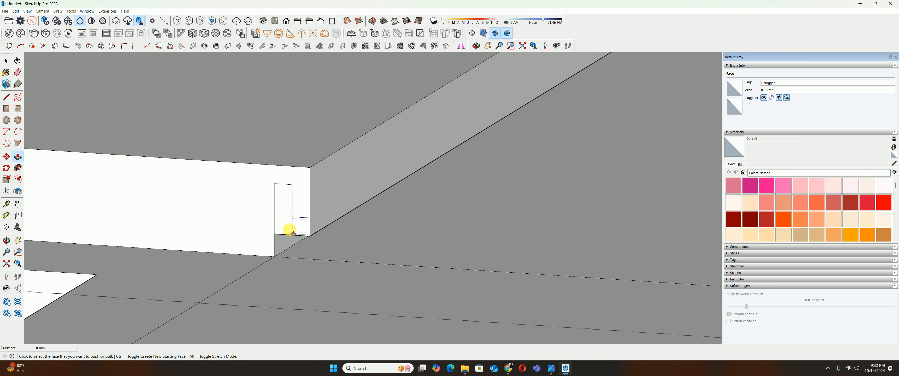
click(280, 240)
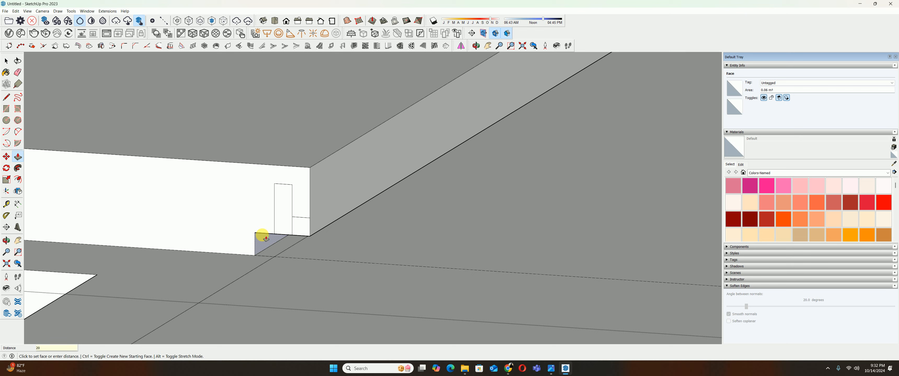
text(20)
key(Return)
key(space)
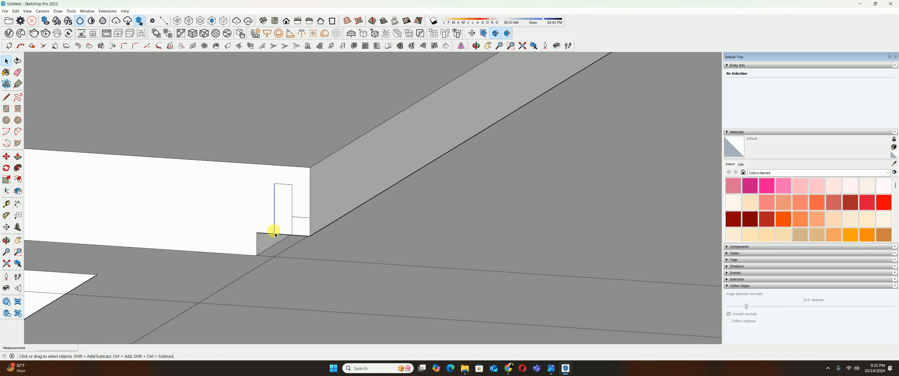
- Undo the last riser push and pull the overhang's front face outward by 10 mm
key(ctrl+z)
key(p)
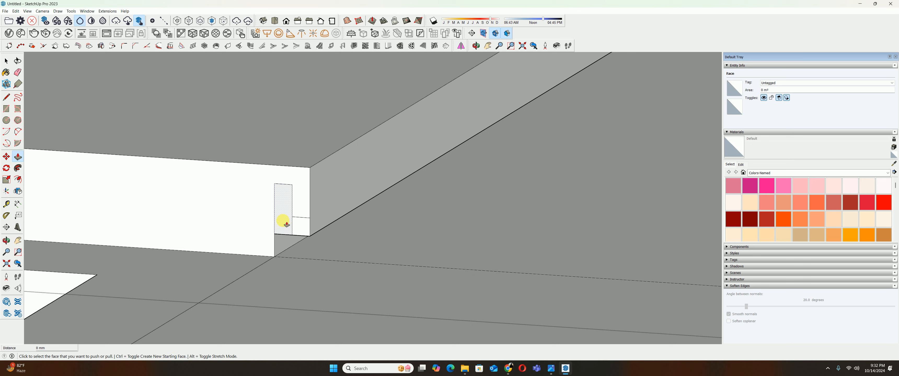
key(t)
click(275, 203)
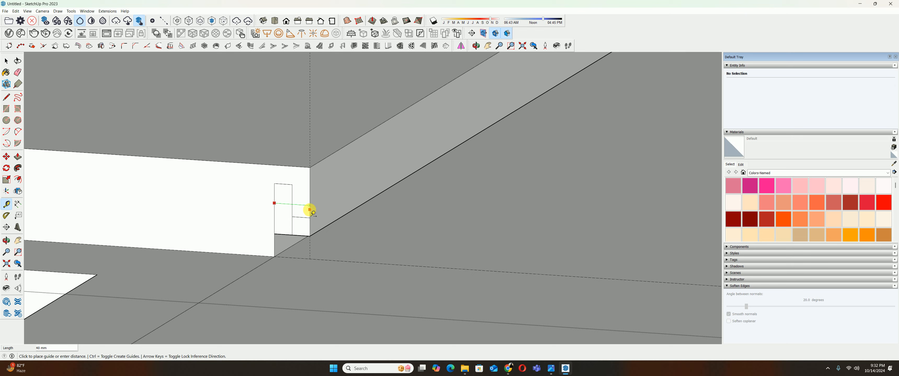
key(p)
click(326, 209)
text(1)
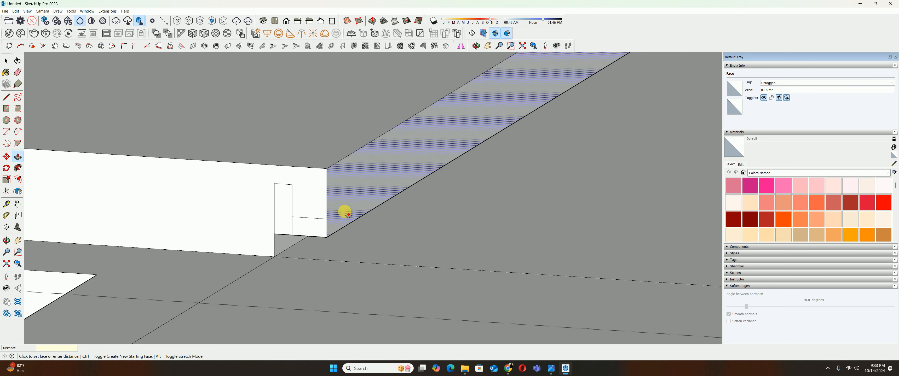
key(Return)
- Draw a 10 mm horizontal line from the slot's upper front corner and a vertical line from its end down to the ledge line
key(l)
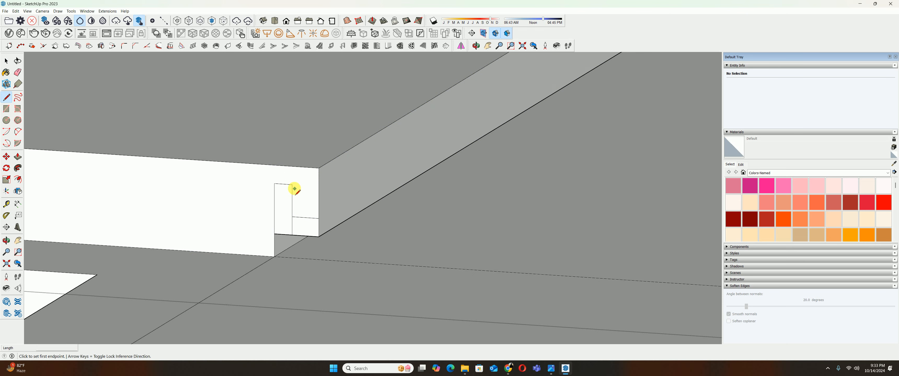
click(293, 185)
click(300, 185)
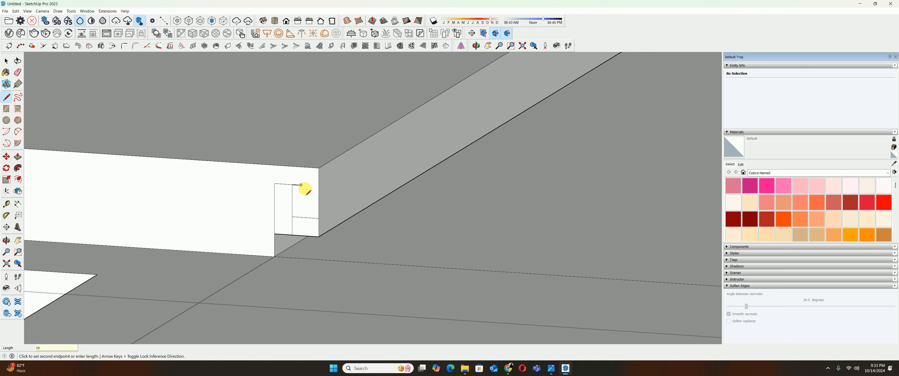
click(301, 217)
- Erase the slot's old vertical segment above the ledge and the leftover ledge line in front, leaving one stepped recess outline
key(e)
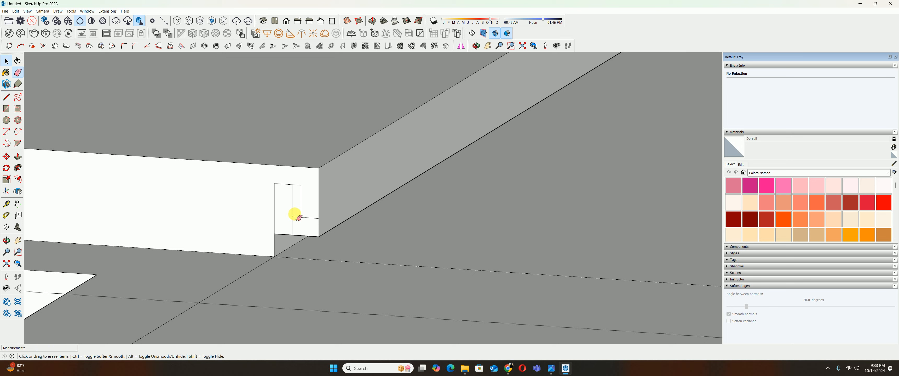
click(293, 206)
key(space)
key(e)
click(303, 218)
key(space)
- Push the stepped recess profile through the full length of the platform to its far end corner
key(p)
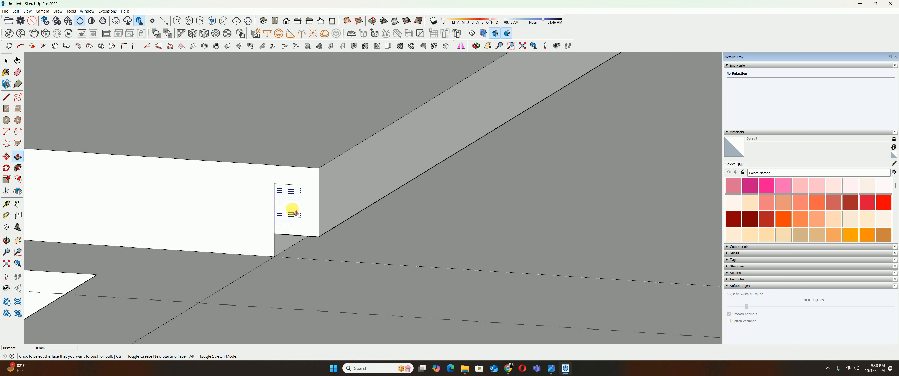
click(293, 207)
scroll(523, 112, up, 5)
scroll(545, 110, down, 2)
shift+middle_drag(545, 110, 347, 288)
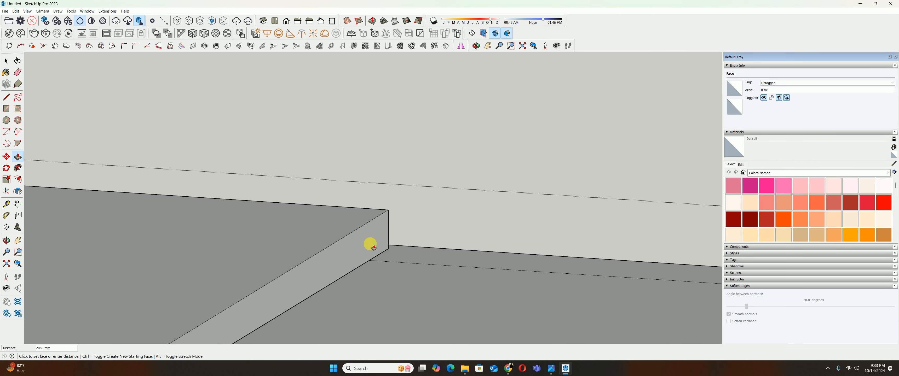
click(387, 212)
key(space)
middle_drag(387, 212, 346, 232)
drag(350, 236, 208, 243)
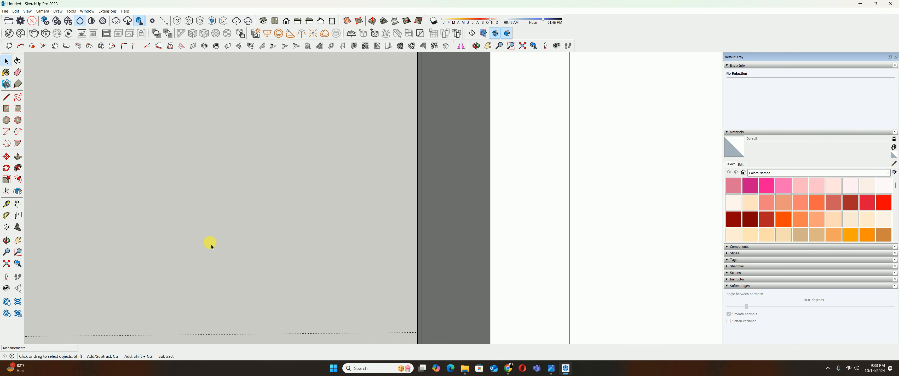
key(space)
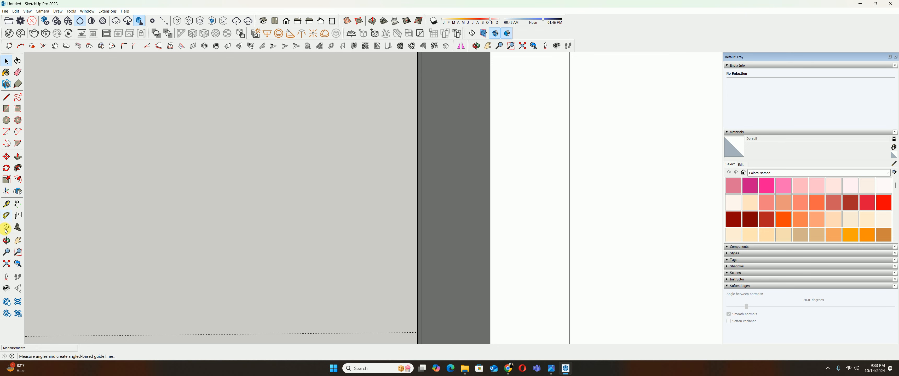
- Examine the whole room model and the recess profile cut under the platform's front edge
click(6, 263)
scroll(391, 199, down, 2)
middle_drag(419, 203, 400, 189)
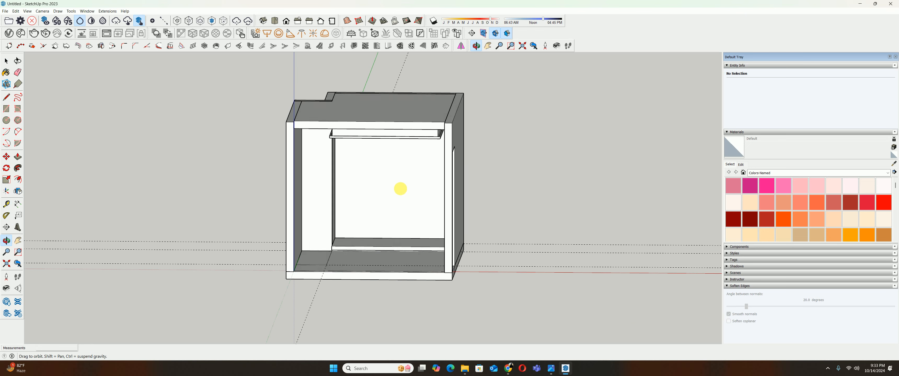
scroll(345, 257, up, 8)
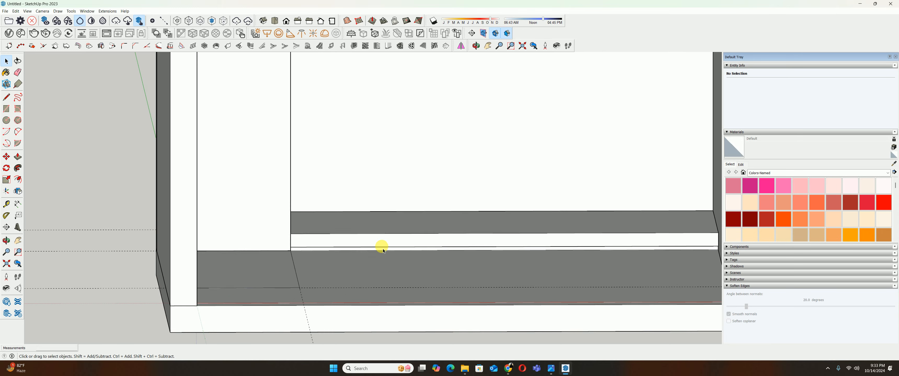
middle_drag(383, 249, 327, 272)
scroll(341, 272, down, 6)
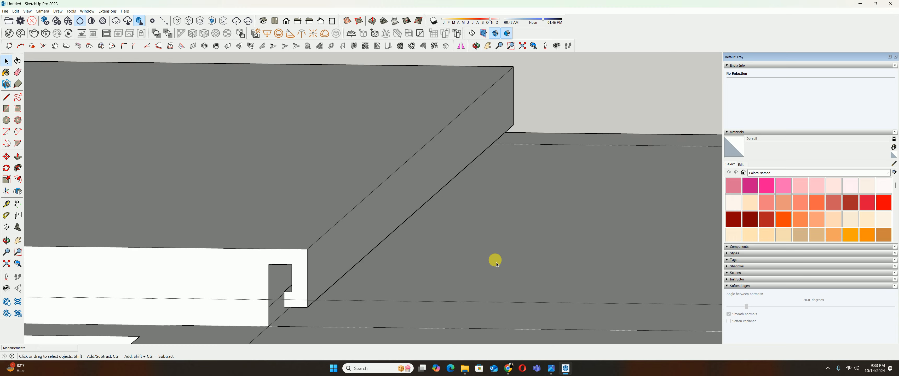
middle_drag(497, 264, 315, 289)
scroll(311, 297, up, 3)
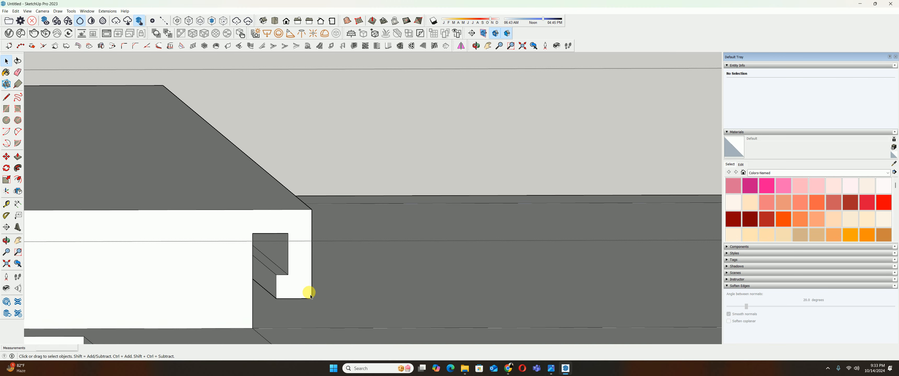
- Place guides 10 mm inside the lower, front and upper edges of the platform's overhang profile
key(a)
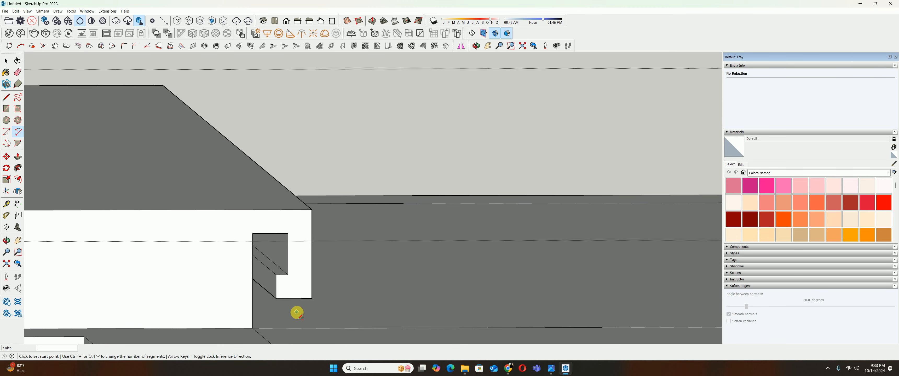
key(t)
scroll(299, 305, up, 1)
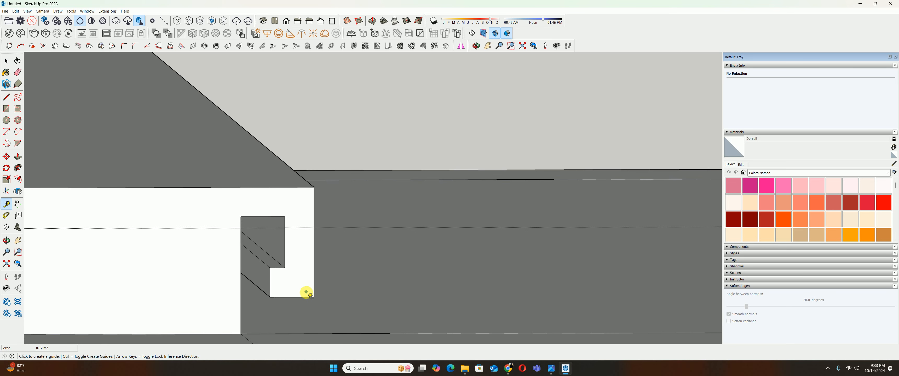
click(305, 297)
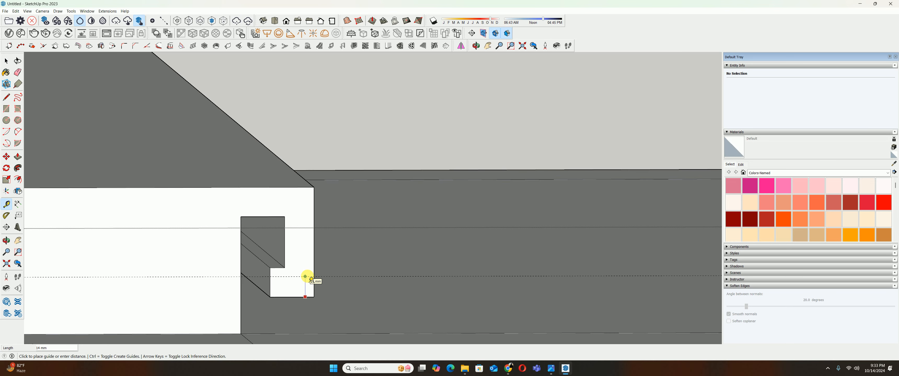
text(10)
key(Return)
click(314, 276)
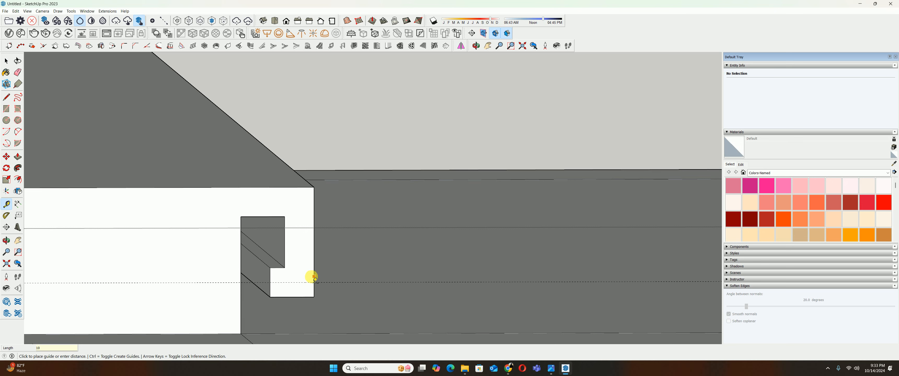
text(10)
key(Return)
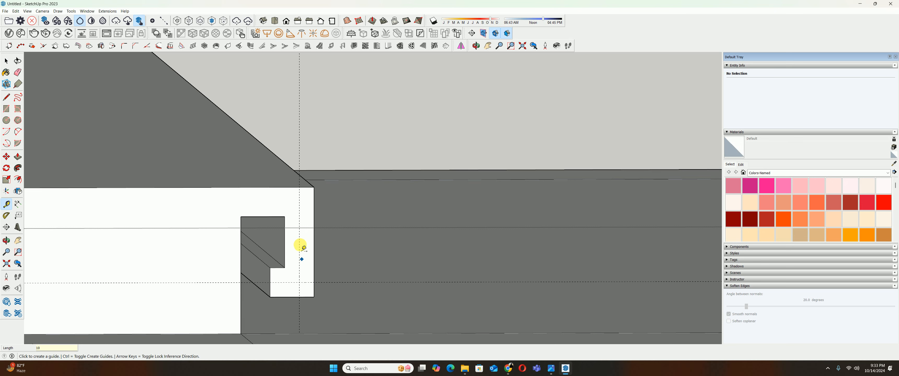
click(305, 188)
text(10)
key(Return)
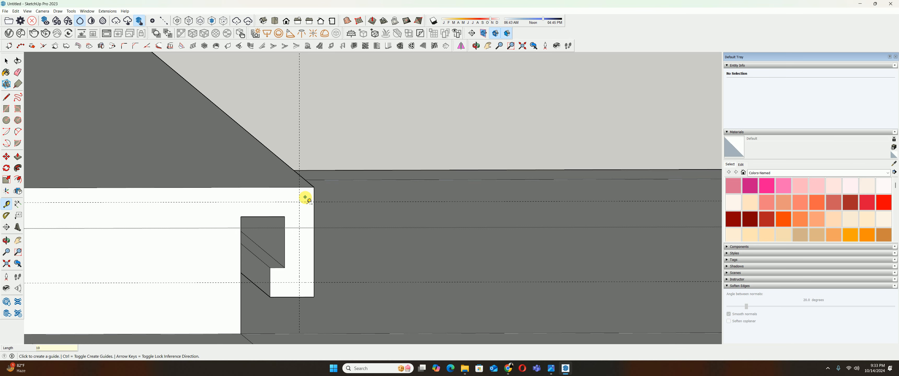
- Draw arcs across the overhang profile's upper and lower front corners, ending where the guides meet its edges
key(a)
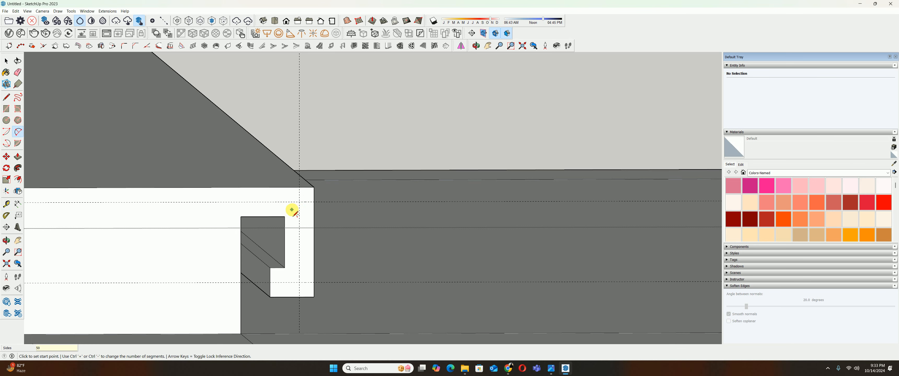
click(299, 187)
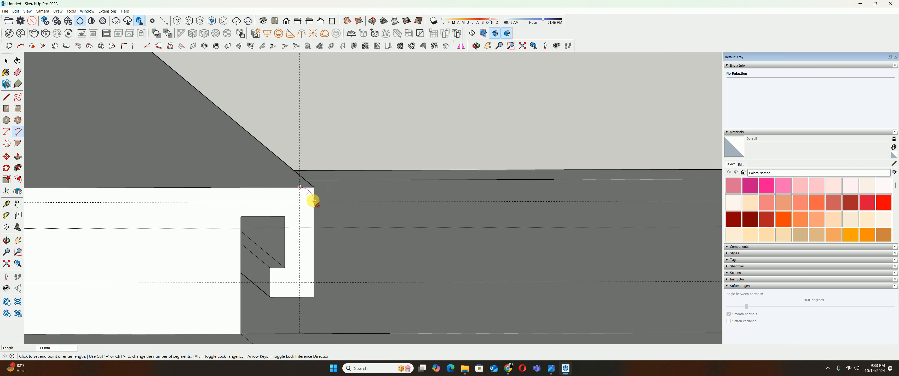
click(314, 202)
click(312, 196)
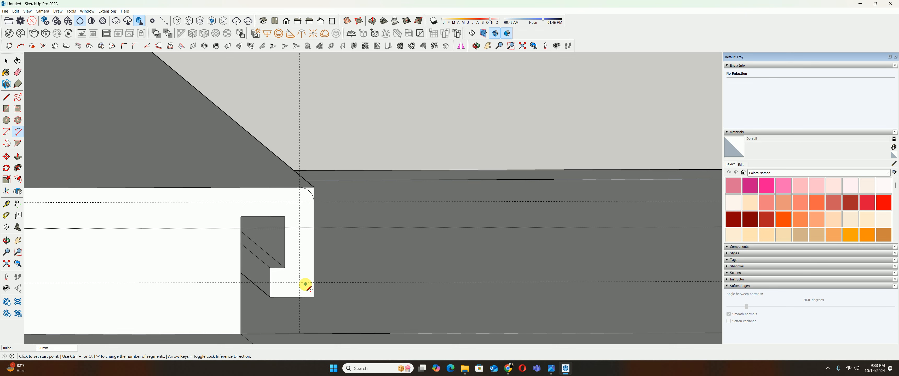
click(299, 297)
click(314, 283)
click(312, 288)
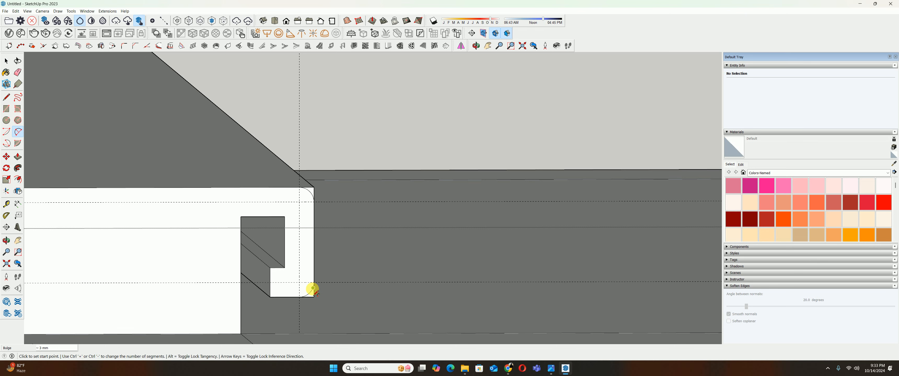
- Push the upper and lower corner slivers outside the arcs along the full platform length to round both front edges
key(p)
click(311, 193)
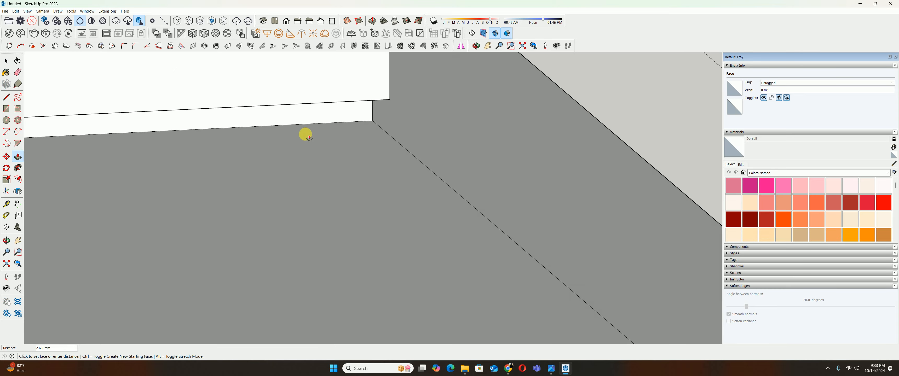
scroll(309, 138, down, 5)
click(401, 179)
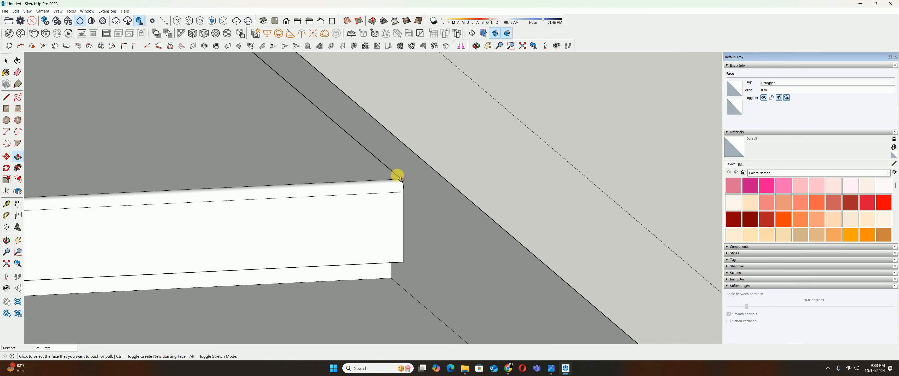
middle_drag(401, 178, 300, 260)
click(305, 265)
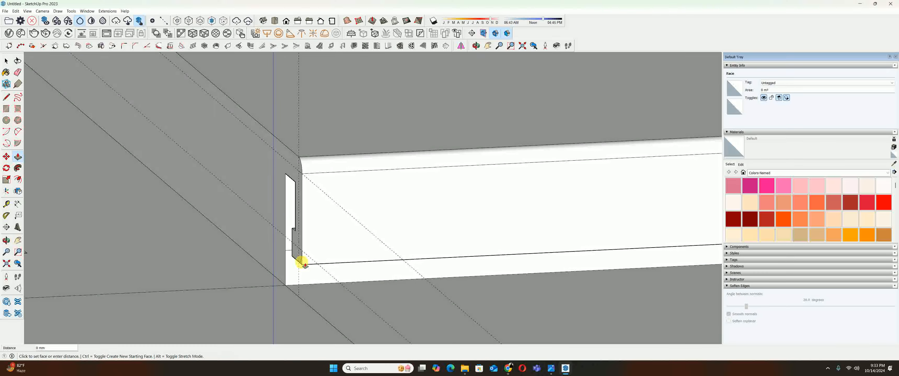
click(302, 262)
key(space)
- Place a guide 100 mm below the horizontal guide on the side wall beside the platform
scroll(309, 223, down, 3)
shift+middle_drag(395, 230, 138, 183)
scroll(241, 181, down, 2)
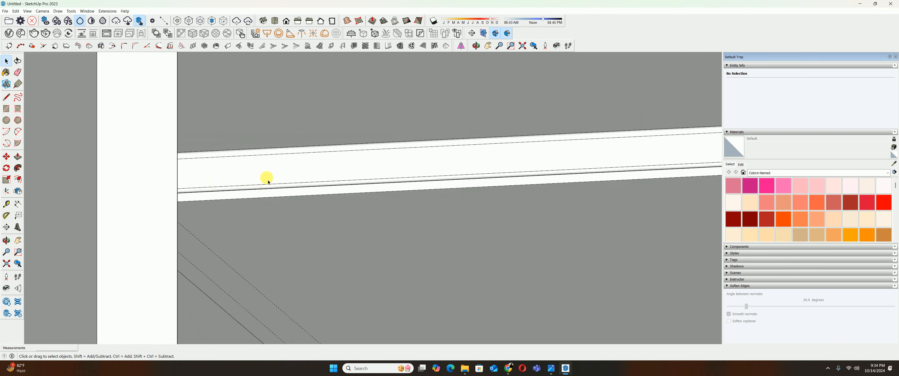
mouse_move(268, 182)
middle_down()
mouse_move(245, 188)
mouse_move(313, 194)
mouse_move(271, 190)
middle_up()
middle_drag(268, 187, 363, 133)
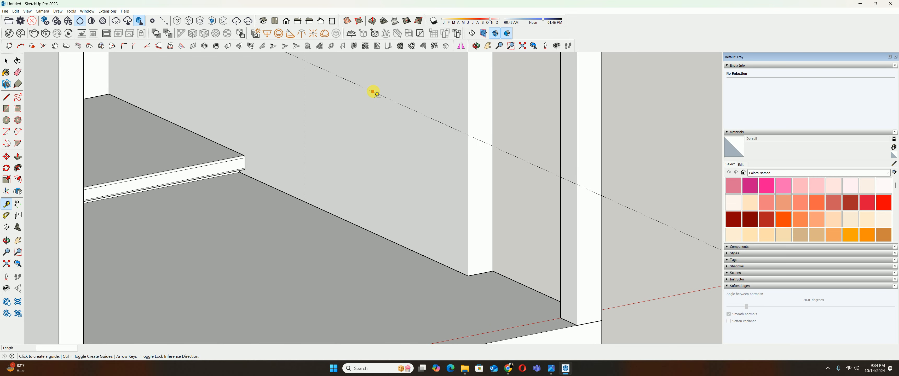
click(372, 91)
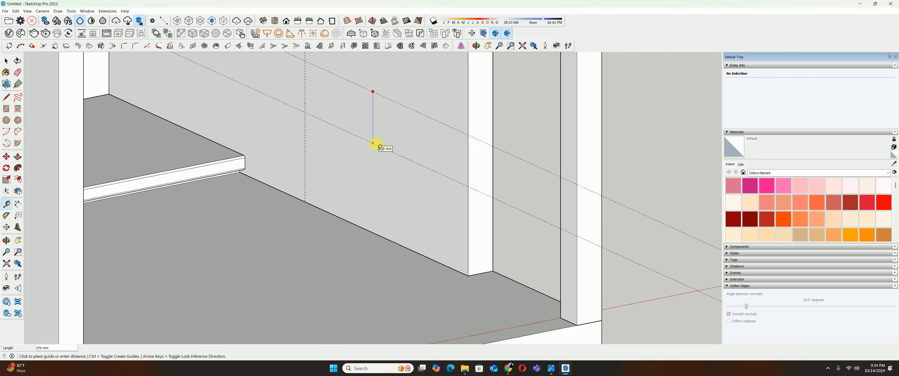
text(100)
key(Return)
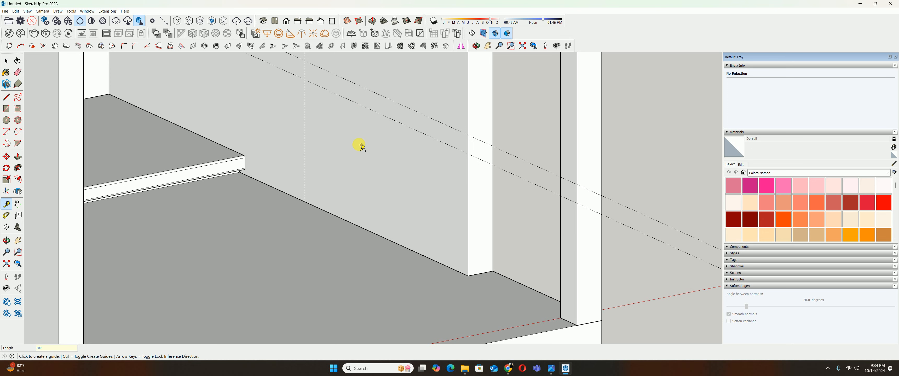
- Draw a rectangle between the two horizontal wall guides, from the wall's end edge to the vertical guide, and select its face and edges
key(r)
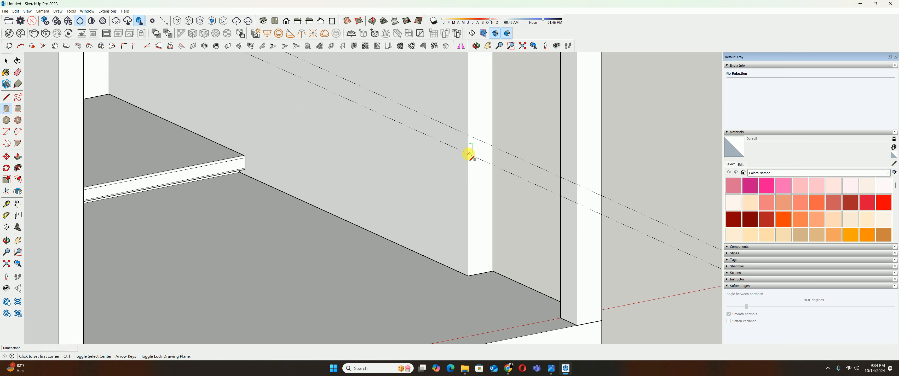
click(468, 153)
key(Escape)
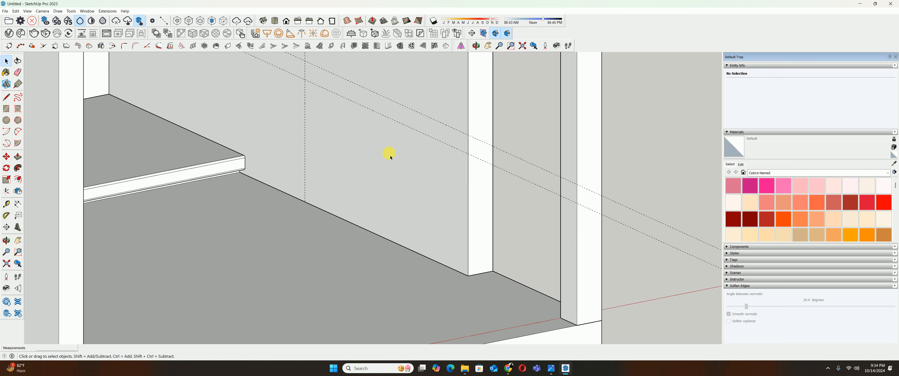
click(468, 136)
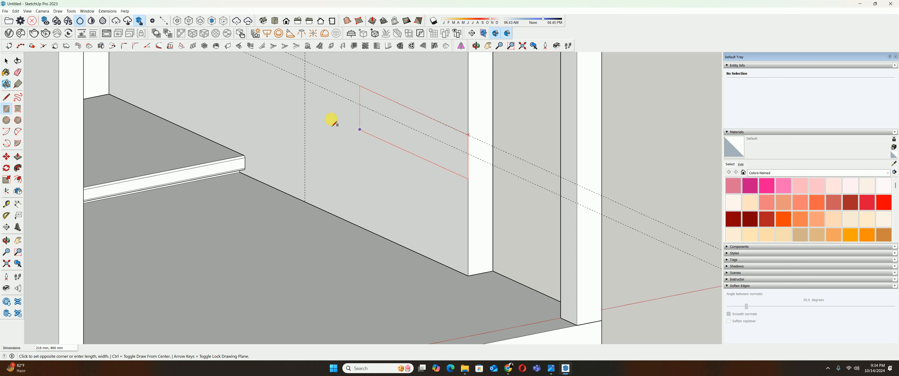
click(305, 80)
key(space)
double_click(352, 96)
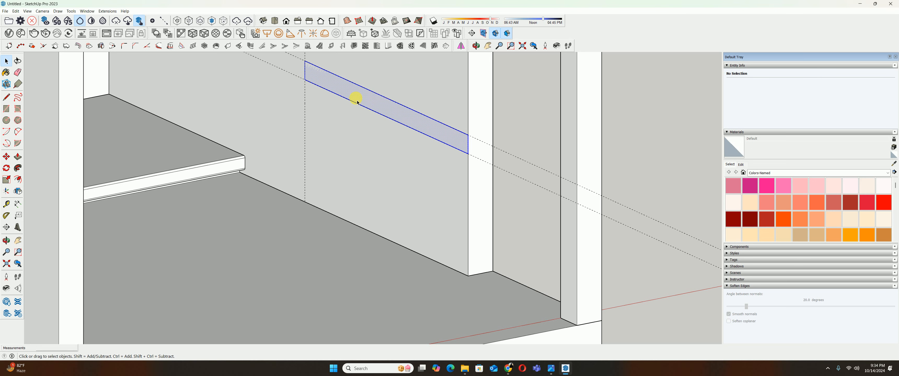
- Group the selected rectangle on the side wall and extrude its face out from the wall into the room
right_click(354, 98)
click(384, 151)
double_click(399, 110)
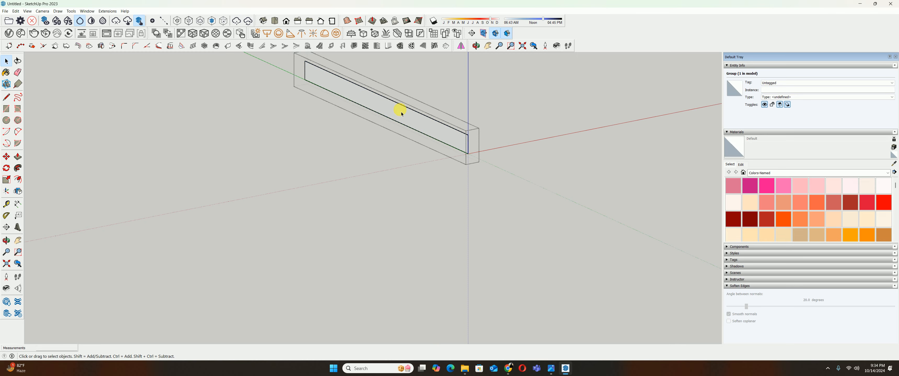
key(p)
click(404, 125)
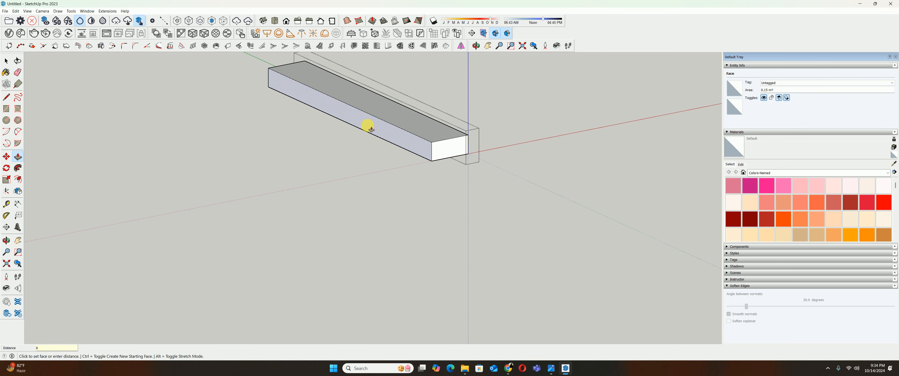
key(Return)
key(space)
- Extend the underside of the wall-mounted block down 650 mm, ending at the floor-level corner of the wall
click(424, 178)
scroll(419, 173, down, 2)
middle_drag(425, 179, 367, 136)
double_click(353, 142)
key(p)
key(i)
scroll(368, 160, up, 2)
click(359, 147)
middle_drag(361, 174, 373, 219)
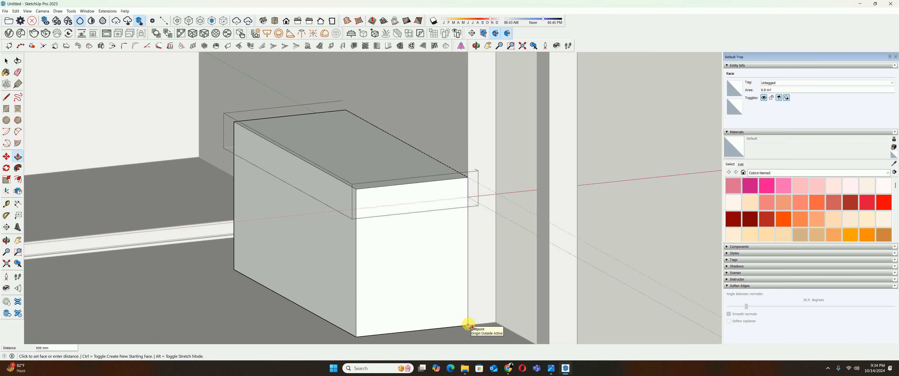
click(468, 324)
- Push the block's underside up 200 mm so it floats above the floor, and close the group
middle_drag(457, 321, 380, 326)
key(i)
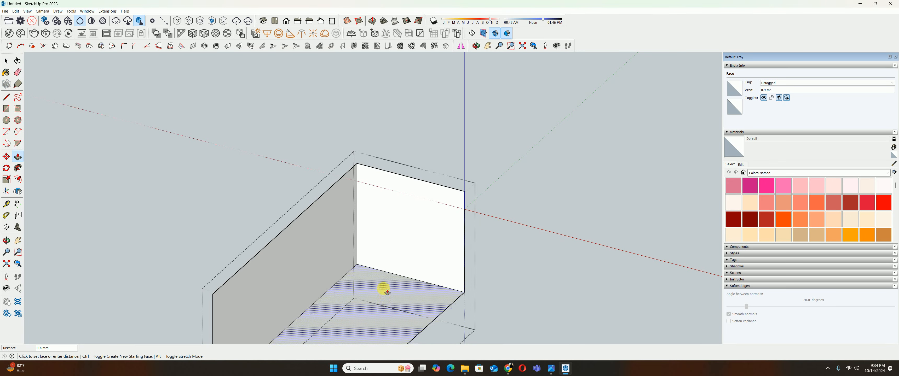
key(Return)
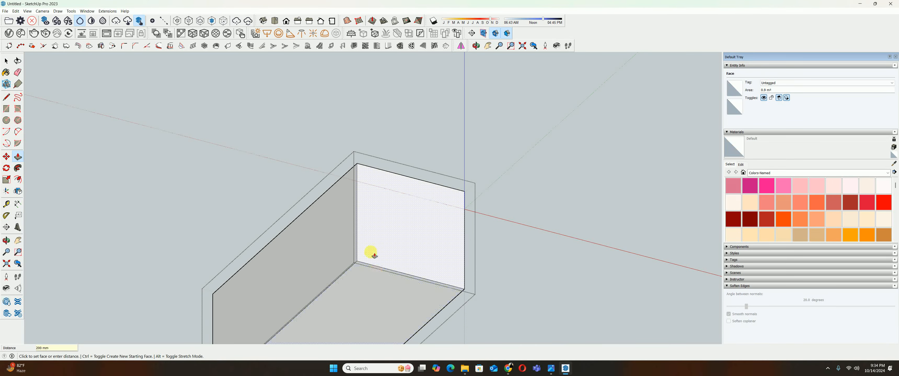
middle_drag(371, 254, 467, 363)
key(space)
key(Escape)
middle_drag(386, 221, 348, 250)
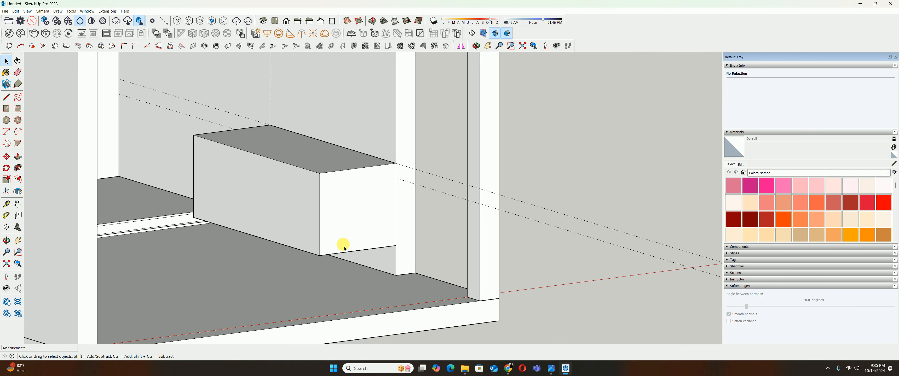
- Open the reference photo and examine the vanity's stone countertop, its thickness and the dark gap above the drawers
click(551, 368)
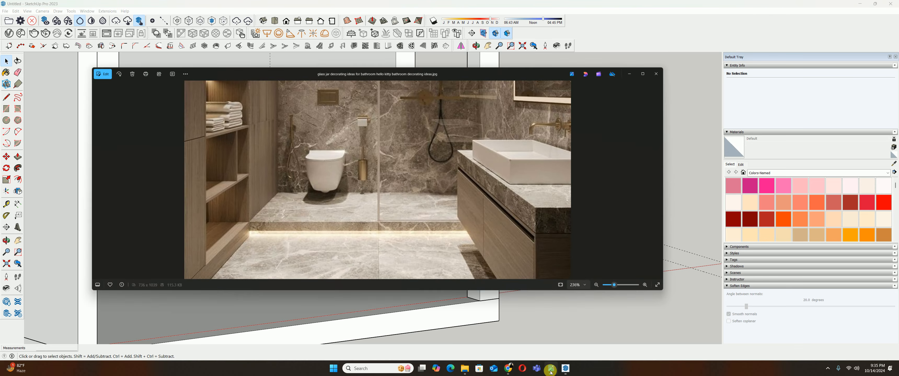
scroll(502, 247, down, 5)
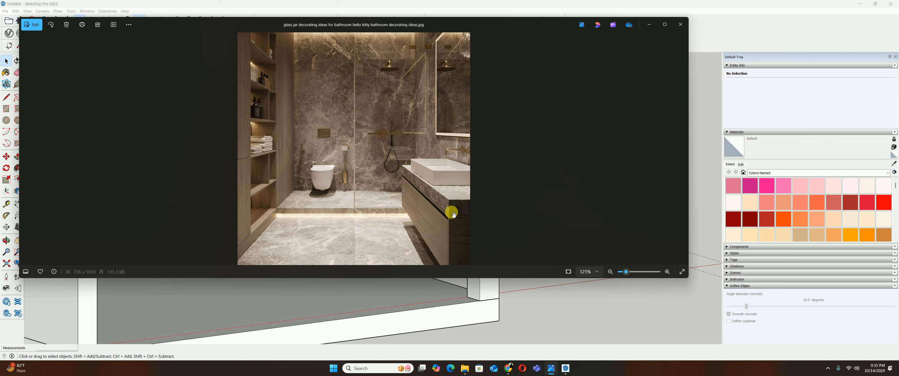
scroll(457, 206, up, 5)
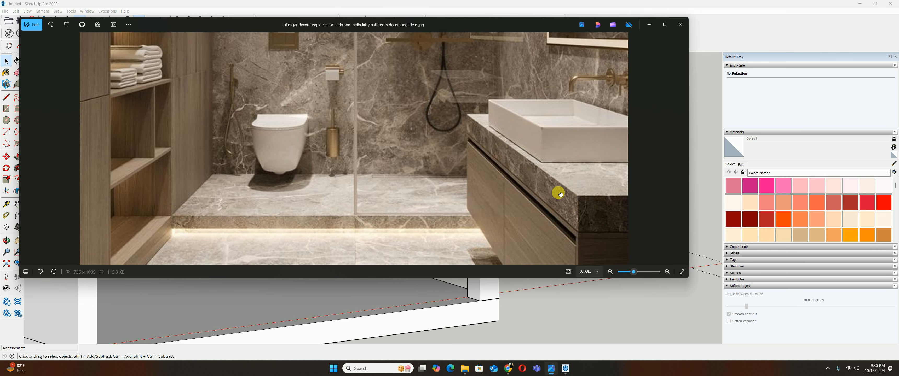
drag(558, 193, 581, 189)
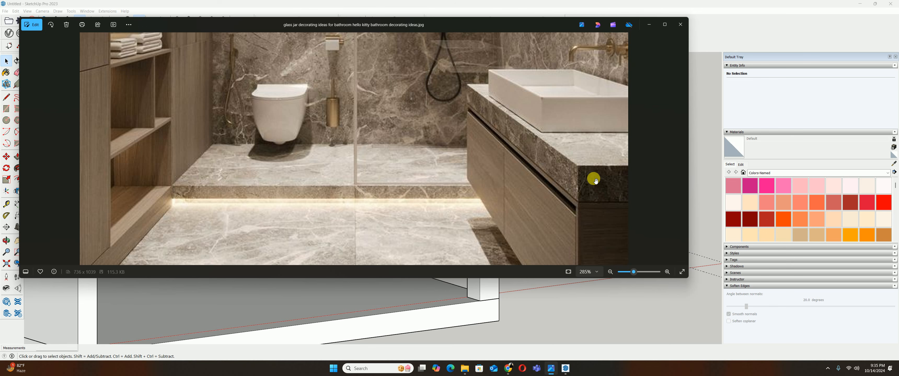
click(647, 25)
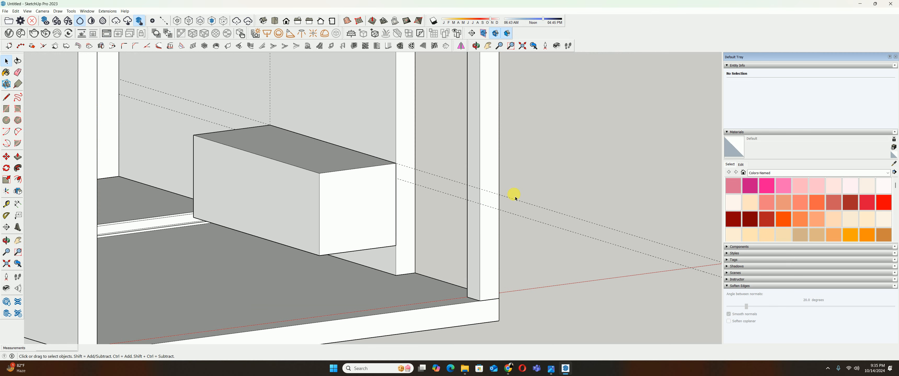
- Push the vanity block's top face down to the lower wall guide and close the group
double_click(343, 158)
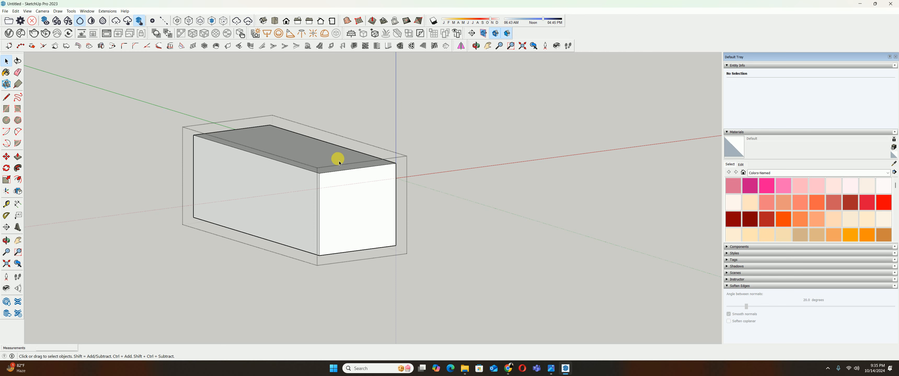
click(339, 161)
key(p)
click(343, 155)
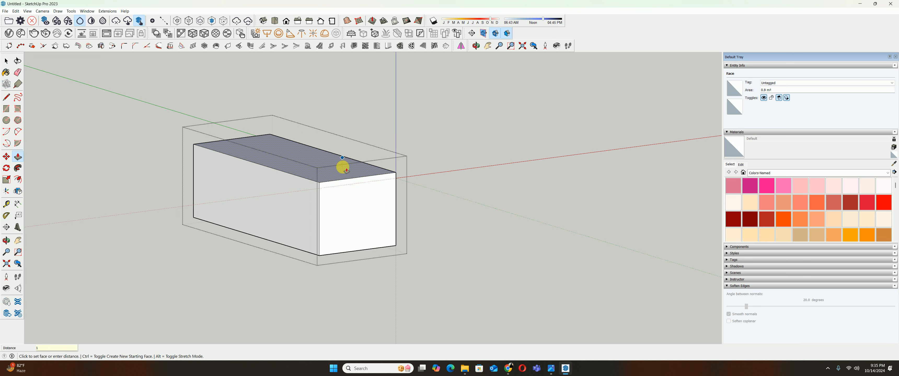
click(345, 170)
key(space)
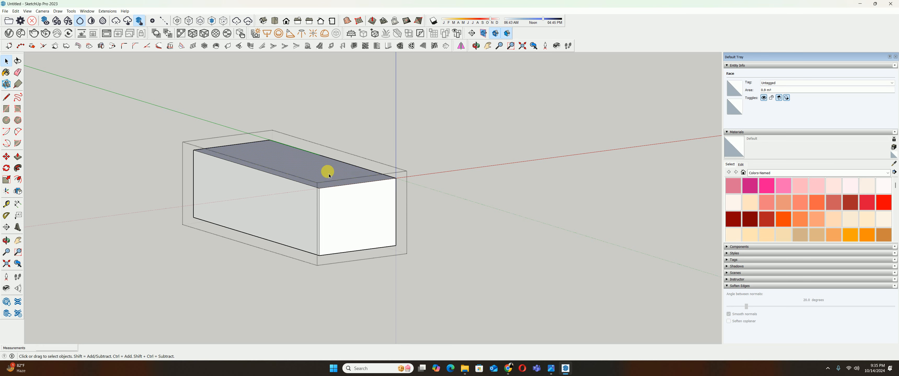
key(Escape)
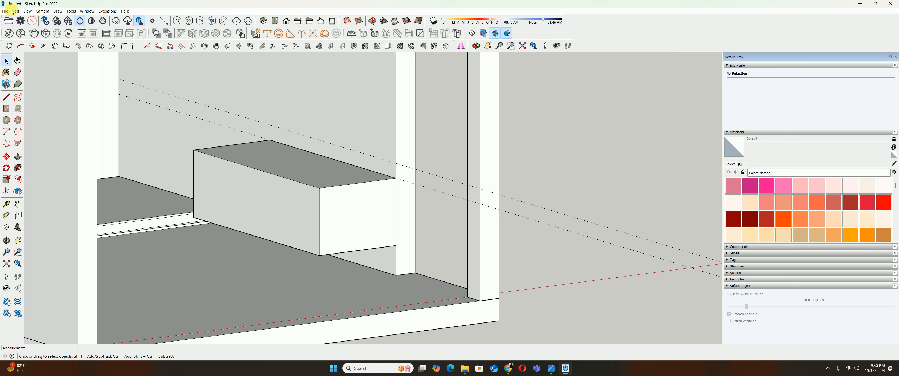
- Paste a copy of the vanity block's top face in place and make it a separate group
click(17, 10)
double_click(269, 166)
right_click(288, 167)
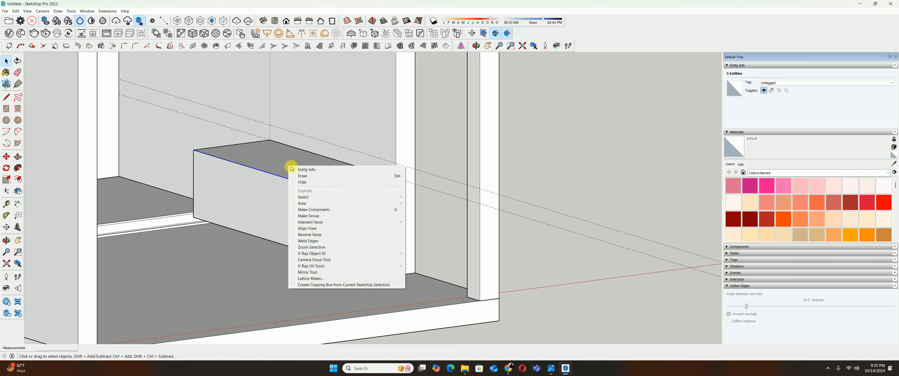
click(309, 216)
- Extrude the copied face up to the upper wall guide to form the countertop slab
double_click(315, 173)
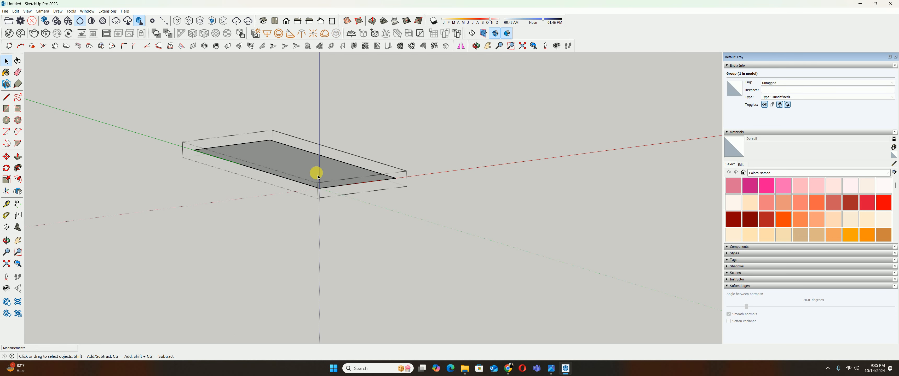
key(p)
click(320, 177)
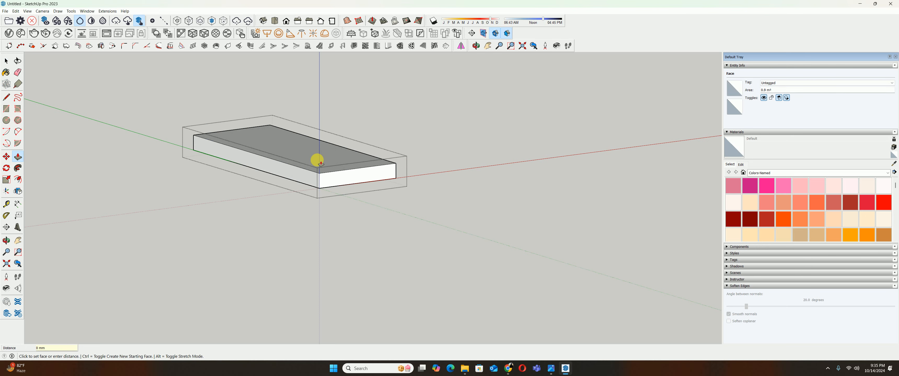
click(314, 193)
- Offset the countertop slab's underside face inward 10 mm and recess the outer rim about 3 mm
middle_drag(315, 185, 331, 221)
key(f)
click(330, 191)
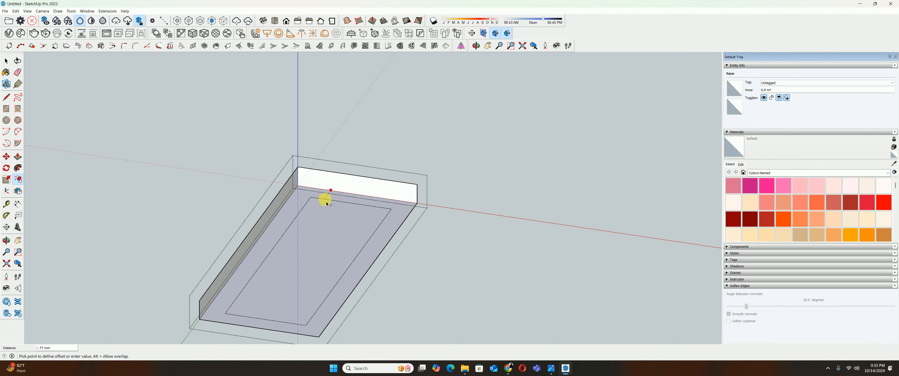
key(Return)
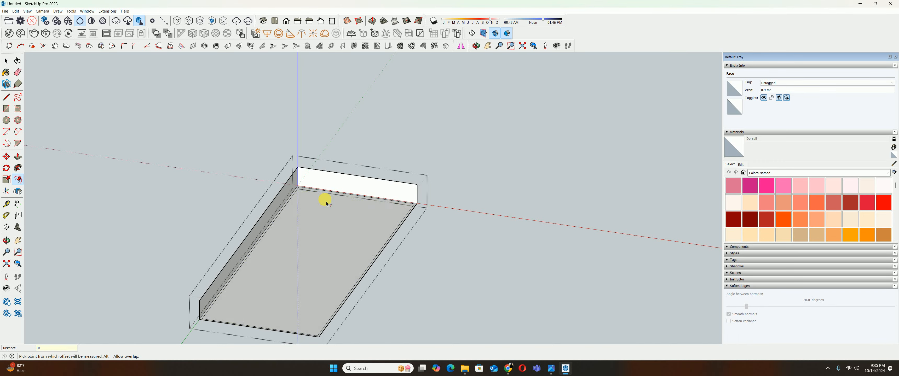
key(p)
scroll(304, 190, up, 3)
scroll(303, 191, up, 2)
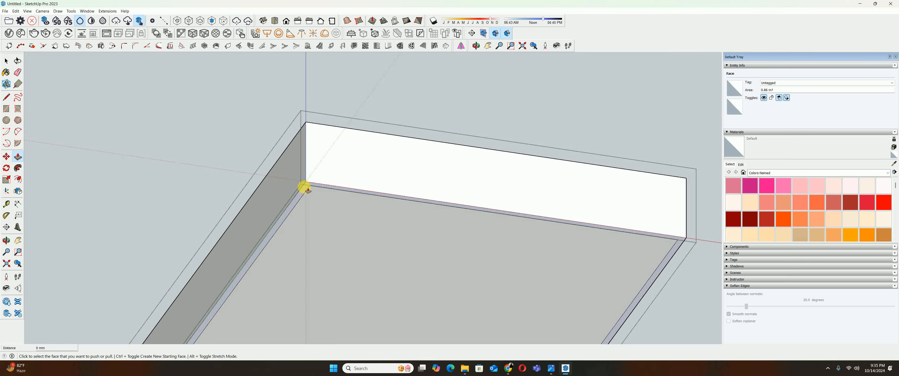
click(301, 186)
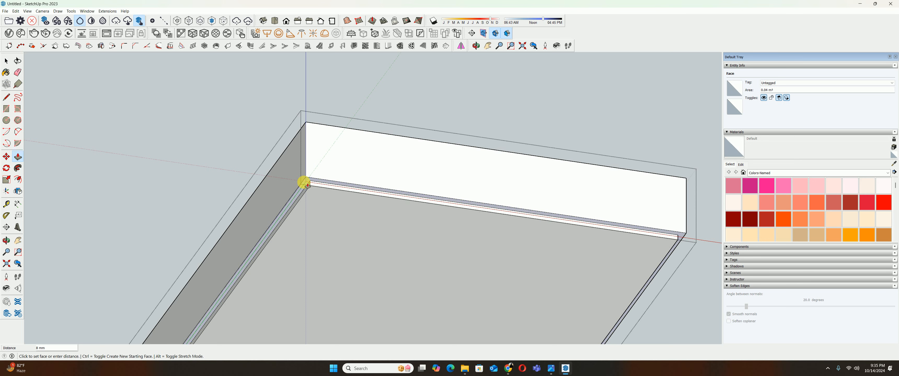
key(Return)
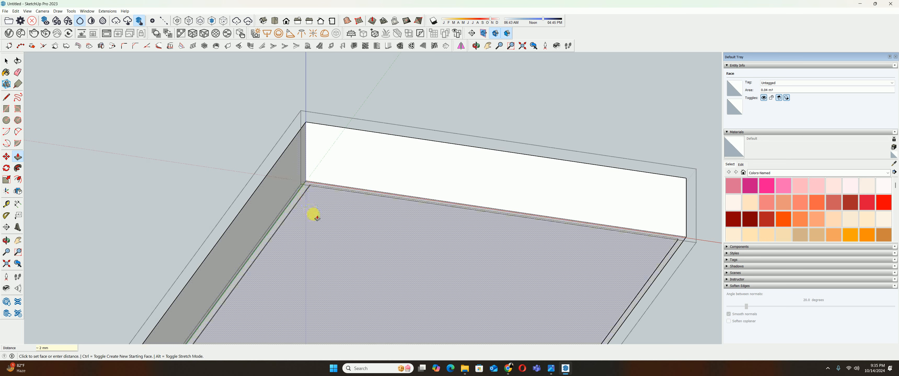
- Offset the top face of the cabinet group inward by 10 mm
key(space)
key(Escape)
middle_drag(317, 222, 307, 349)
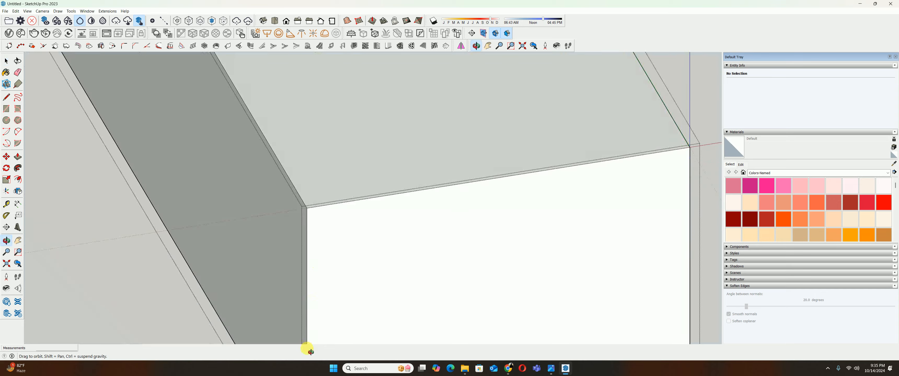
key(f)
click(302, 189)
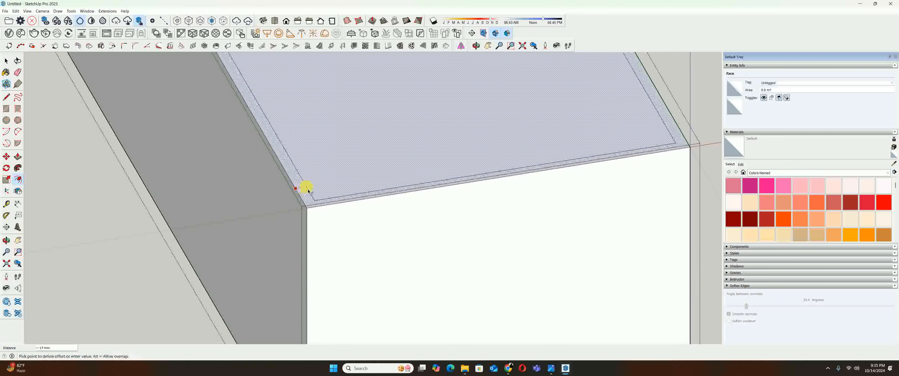
text(10)
key(Return)
- Push the cabinet top's outer rim down about 3 mm and inspect the shadow gap beneath the countertop
key(p)
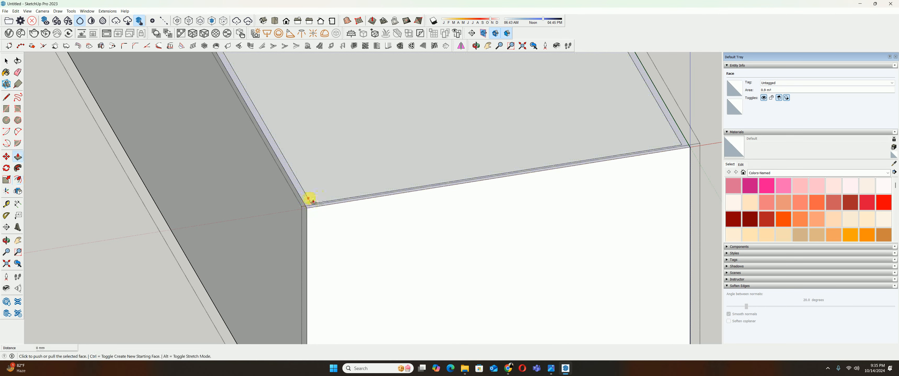
click(307, 205)
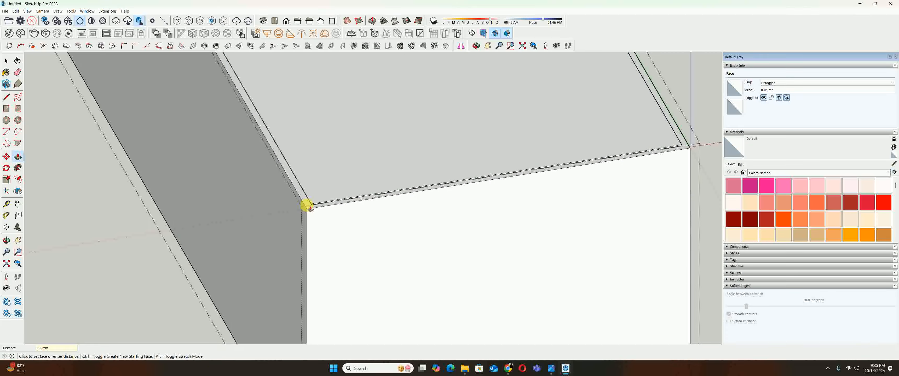
middle_drag(305, 203, 316, 180)
key(space)
scroll(316, 180, up, 3)
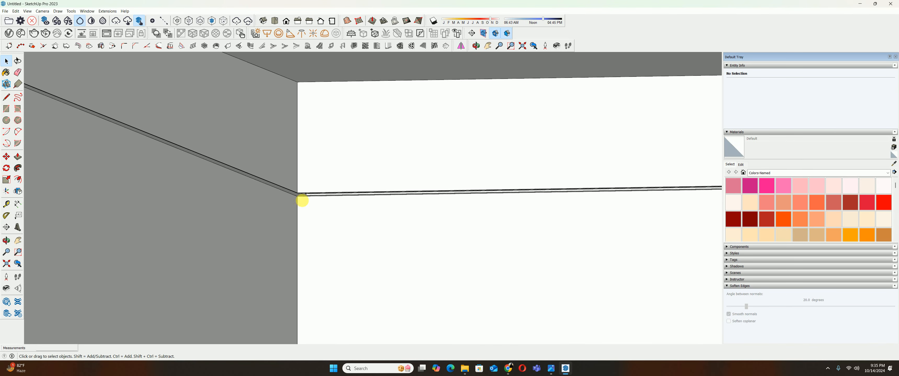
middle_drag(303, 203, 304, 172)
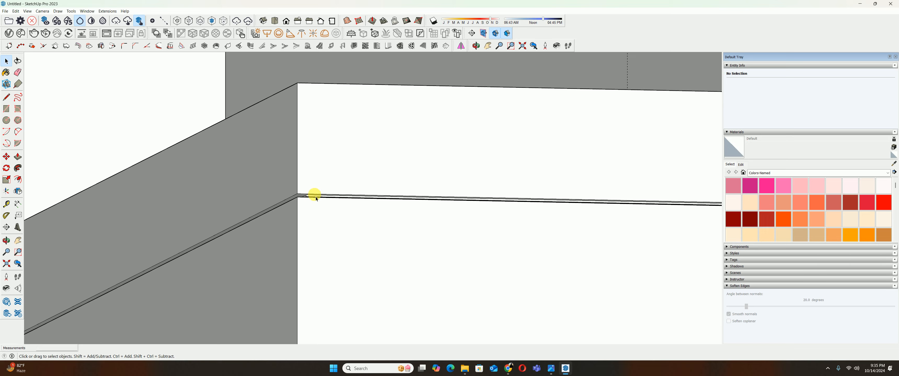
scroll(316, 198, down, 3)
- Paint the recessed rim on the cabinet top and its inner lip with 0136_Charcoal
double_click(363, 230)
middle_drag(339, 208, 377, 331)
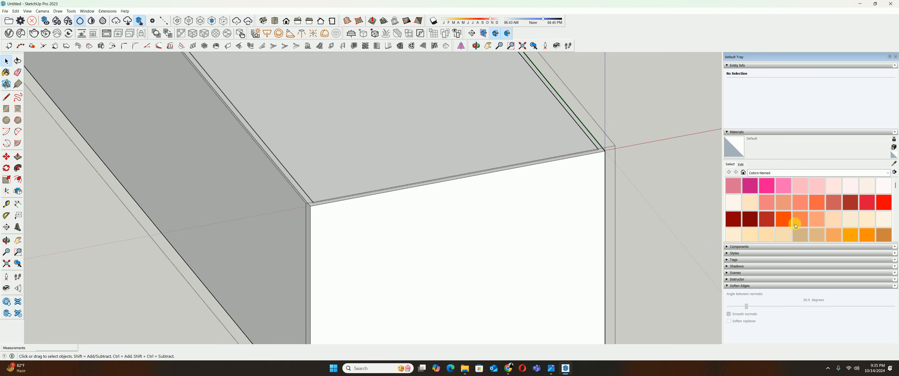
scroll(796, 225, down, 10)
click(813, 193)
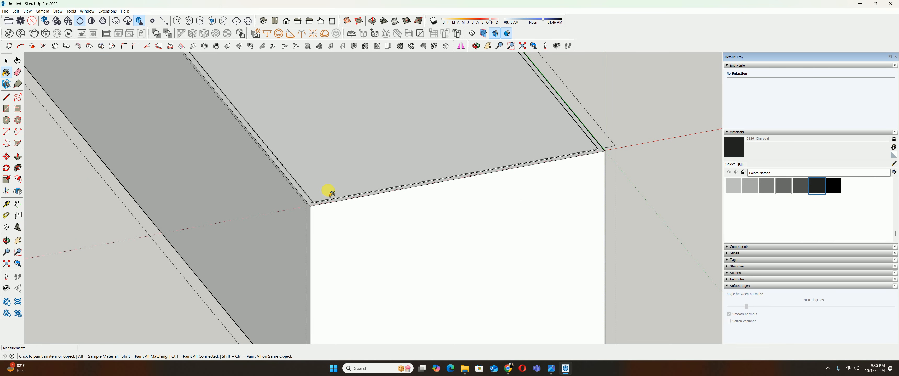
scroll(316, 199, up, 2)
click(312, 207)
scroll(325, 208, up, 2)
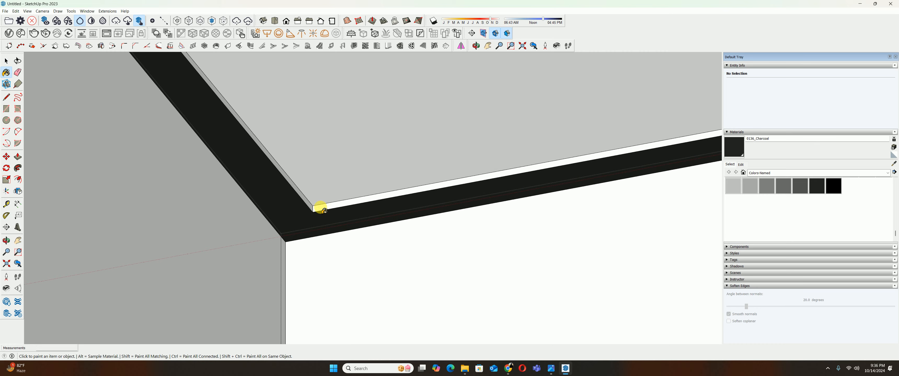
click(316, 204)
scroll(309, 205, down, 3)
scroll(342, 203, down, 3)
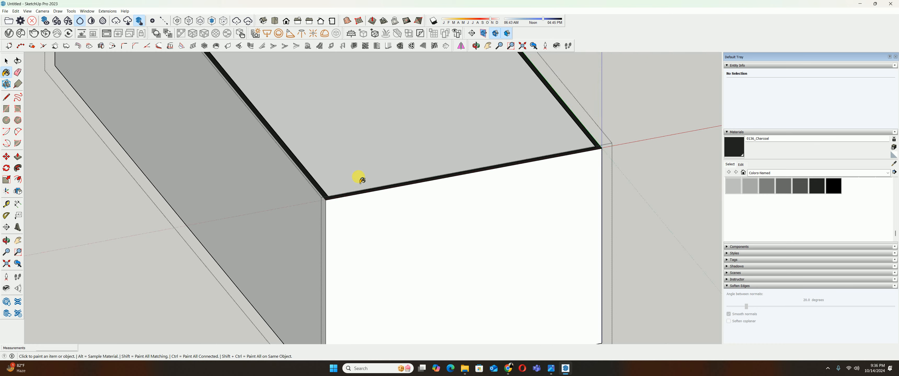
- Pull the inner lip of the cabinet top's recess 10 mm outward, flush with the outer edge, and leave the group
middle_drag(357, 177, 291, 251)
scroll(474, 114, up, 3)
scroll(502, 108, down, 2)
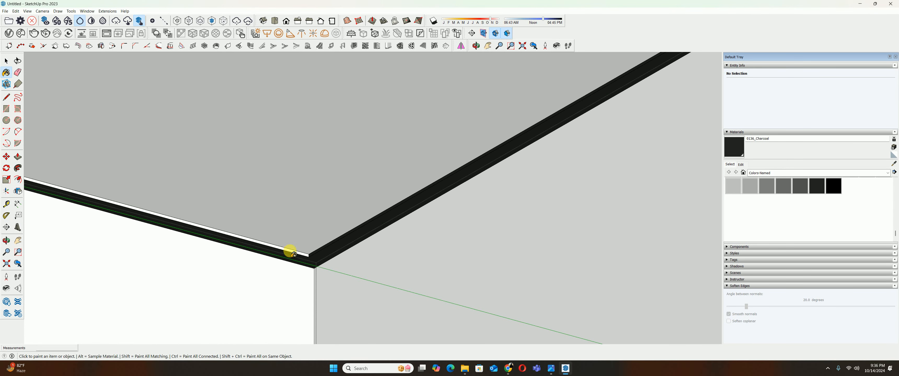
key(p)
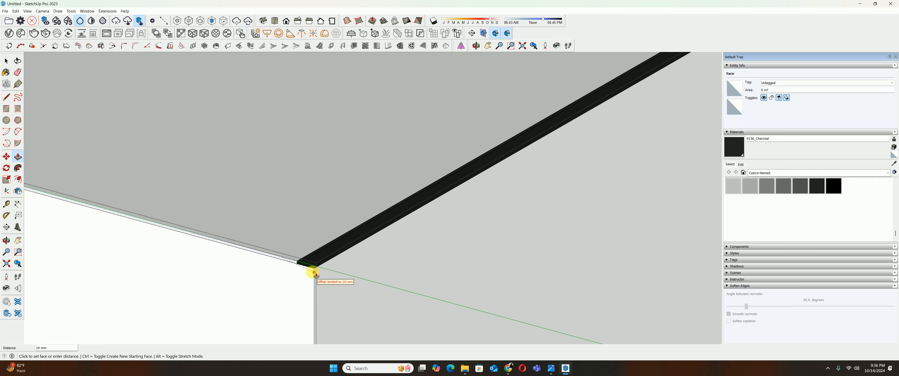
click(313, 272)
key(space)
middle_drag(300, 261, 384, 234)
click(50, 190)
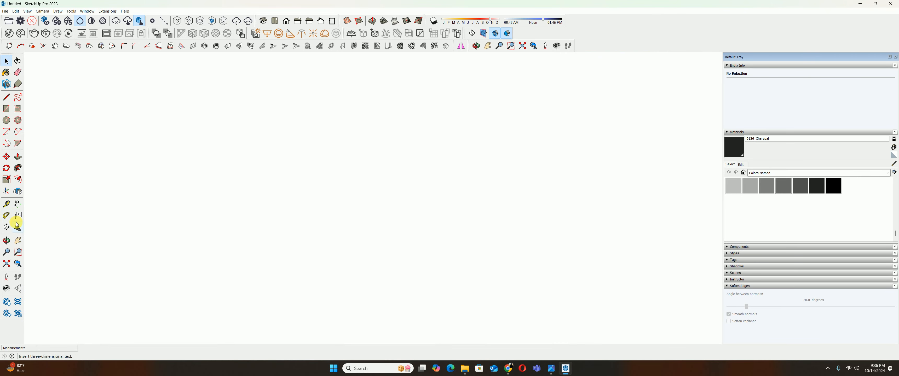
click(7, 270)
- Paint the recessed rim on the countertop's underside with 0136_Charcoal and inspect it from several sides
middle_drag(426, 200, 454, 245)
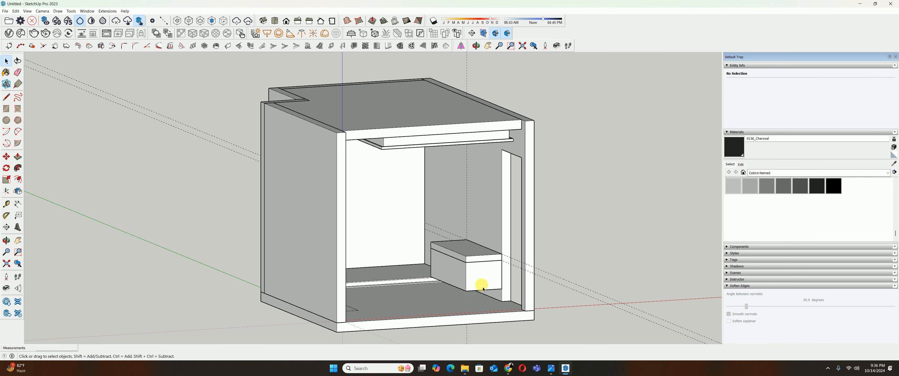
scroll(467, 272, up, 5)
scroll(445, 257, down, 5)
scroll(436, 272, up, 8)
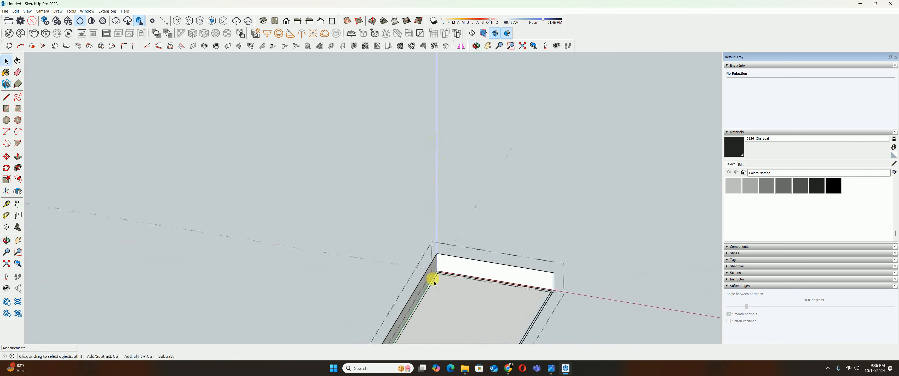
click(733, 147)
scroll(466, 253, up, 4)
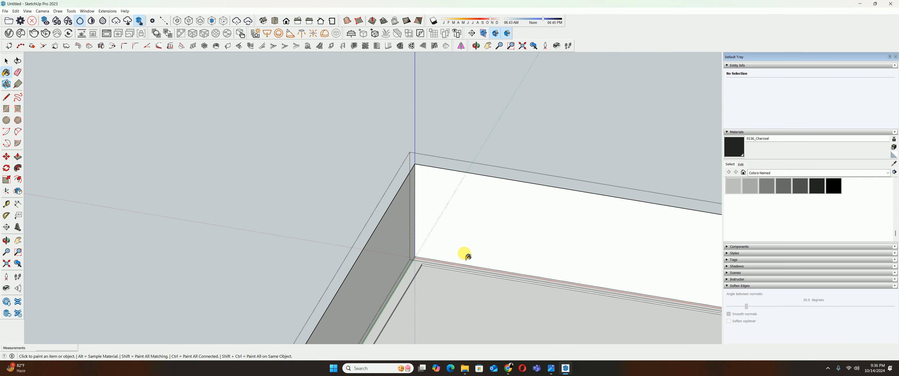
click(420, 275)
scroll(429, 273, up, 2)
middle_drag(440, 256, 430, 240)
scroll(431, 240, down, 6)
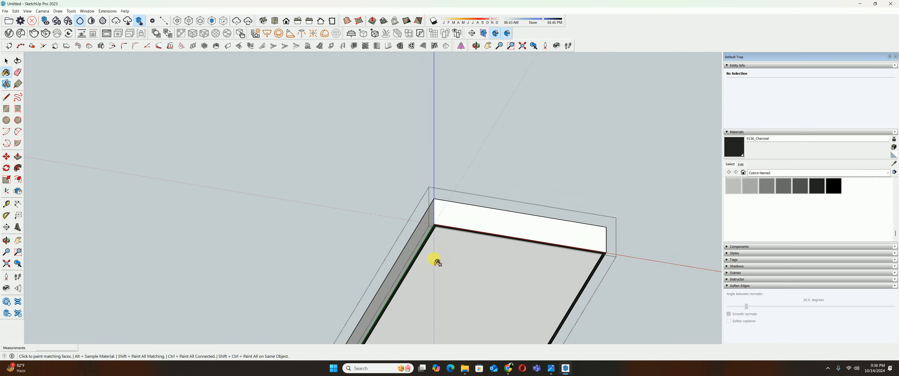
mouse_move(510, 253)
middle_down()
mouse_move(604, 301)
mouse_move(493, 297)
middle_up()
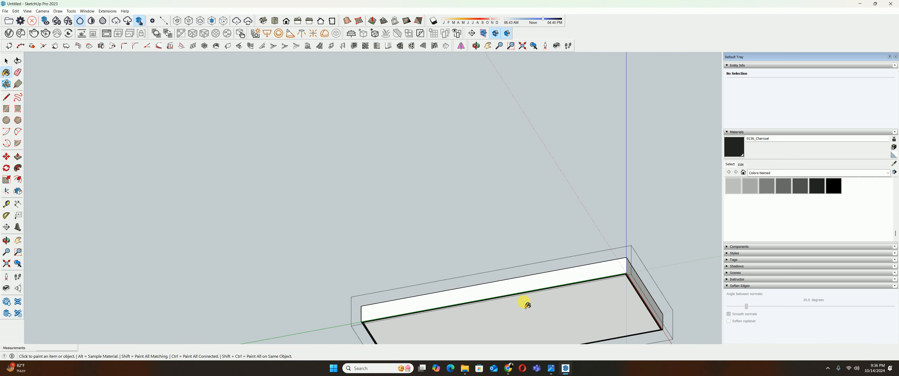
mouse_move(552, 299)
middle_down()
mouse_move(601, 285)
mouse_move(533, 294)
mouse_move(525, 203)
middle_up()
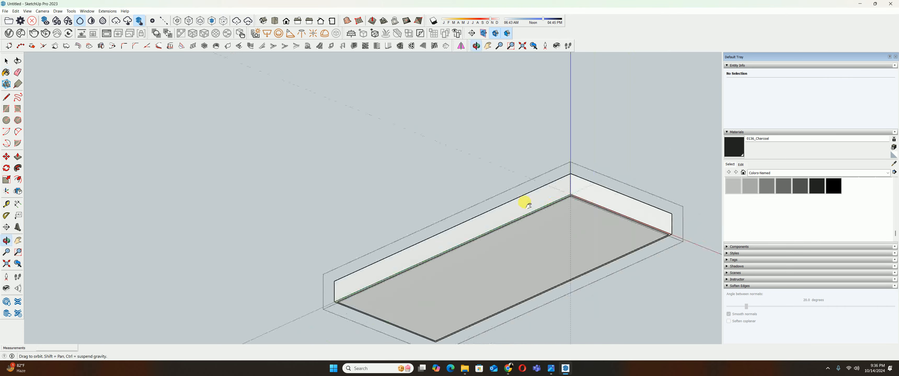
- Pull the countertop's recessed rim level with the underside and paint it with 0136_Charcoal
scroll(486, 179, up, 5)
middle_drag(486, 179, 486, 153)
key(p)
click(487, 154)
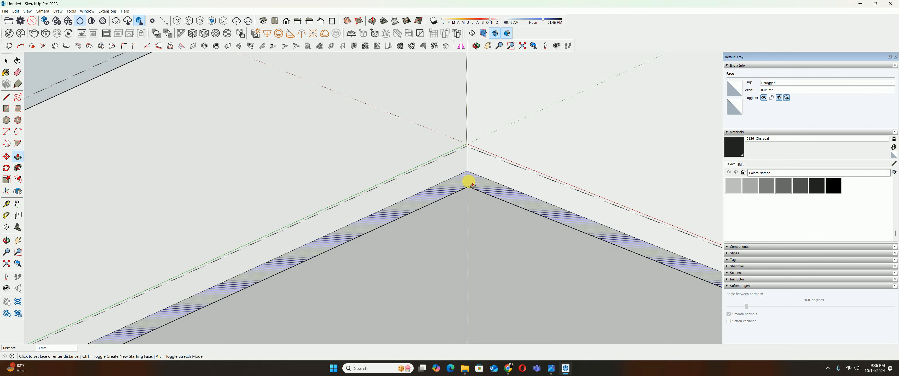
text(1.5)
key(Return)
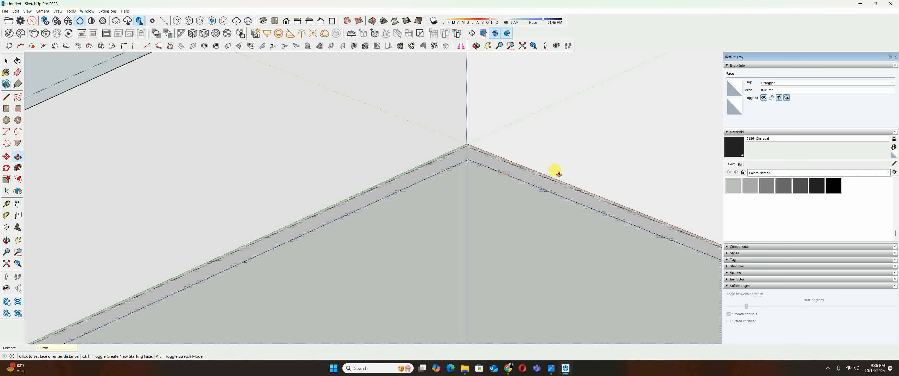
click(734, 147)
click(484, 160)
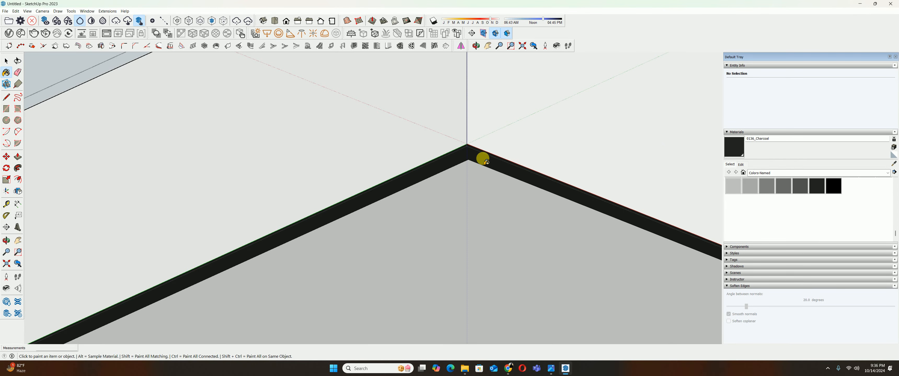
- Push the charcoal rim about 3 mm back into the countertop's underside
key(p)
click(483, 156)
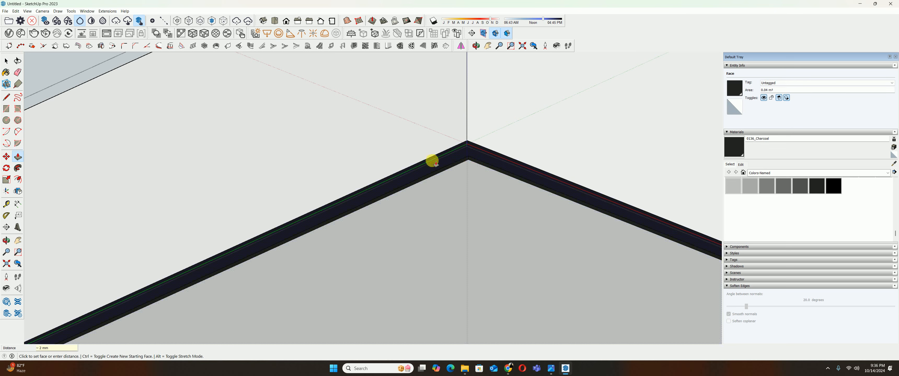
key(space)
- Pull the inner lip of the countertop's recess 10 mm outward, flush with the slab edge, and view the vanity's dark joint
middle_drag(517, 177, 412, 222)
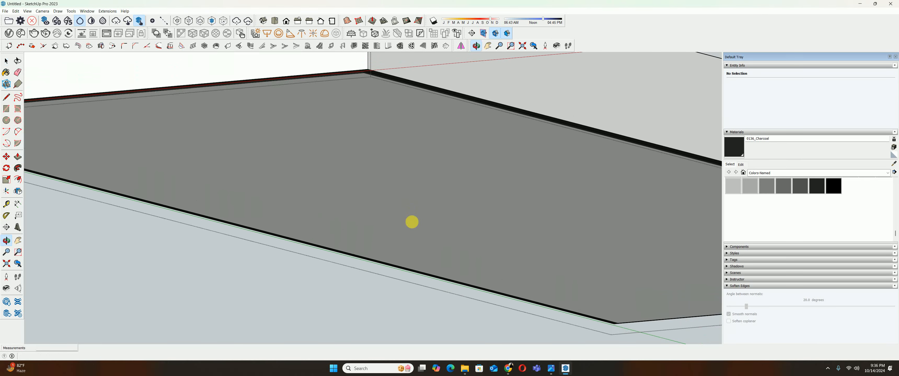
scroll(367, 68, up, 4)
key(p)
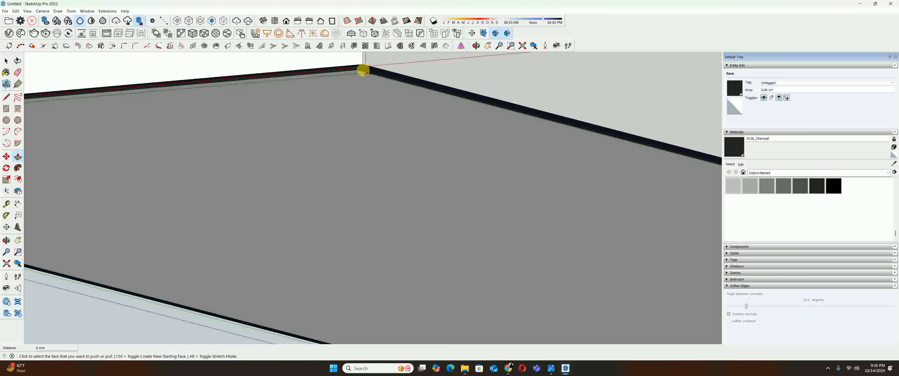
click(363, 69)
click(363, 63)
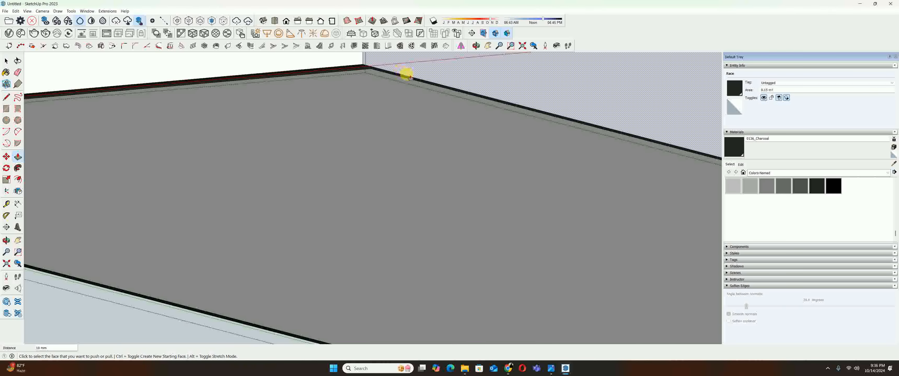
key(e)
middle_drag(404, 75, 471, 138)
scroll(421, 129, down, 5)
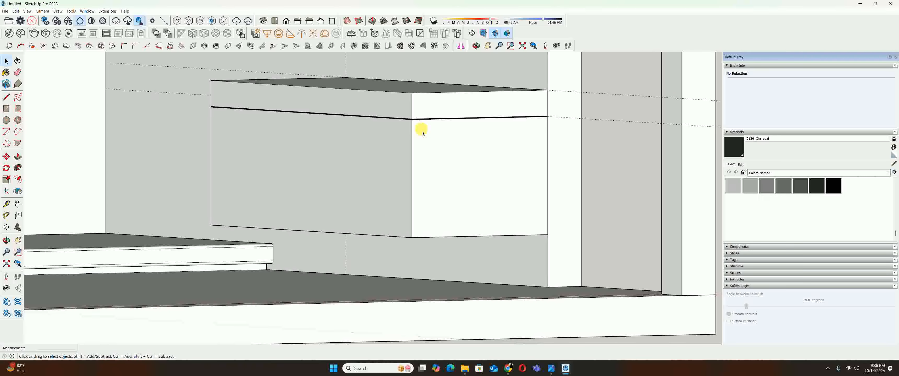
shift+middle_drag(375, 97, 368, 124)
- Delete all guide lines from the model
key(space)
click(16, 11)
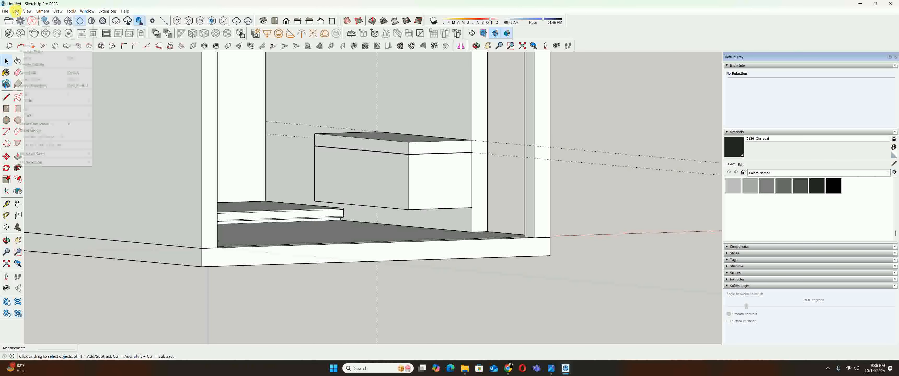
click(261, 173)
shift+middle_drag(401, 193, 379, 182)
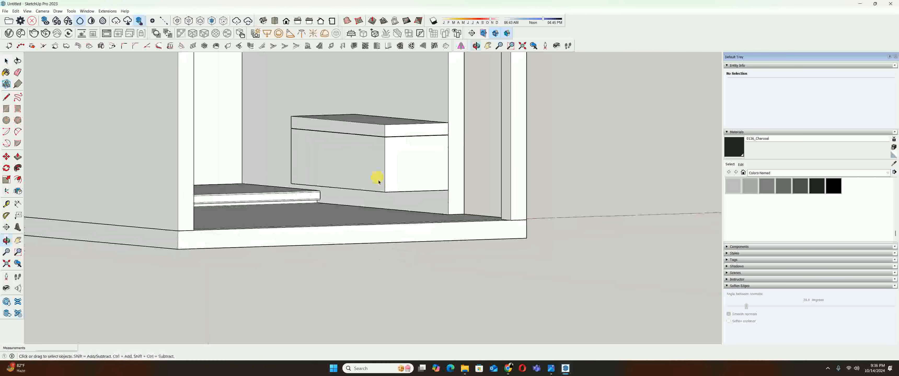
- Check the vanity in the reference photo and offset the cabinet group's front face inward by 10 mm
click(551, 368)
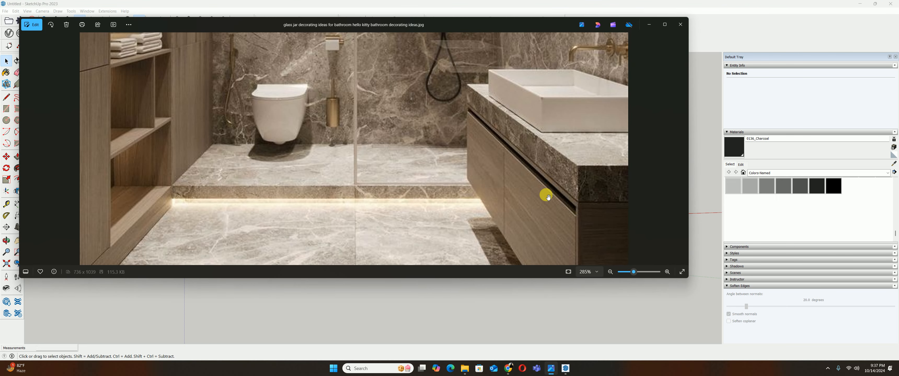
click(645, 22)
scroll(552, 173, down, 1)
double_click(394, 165)
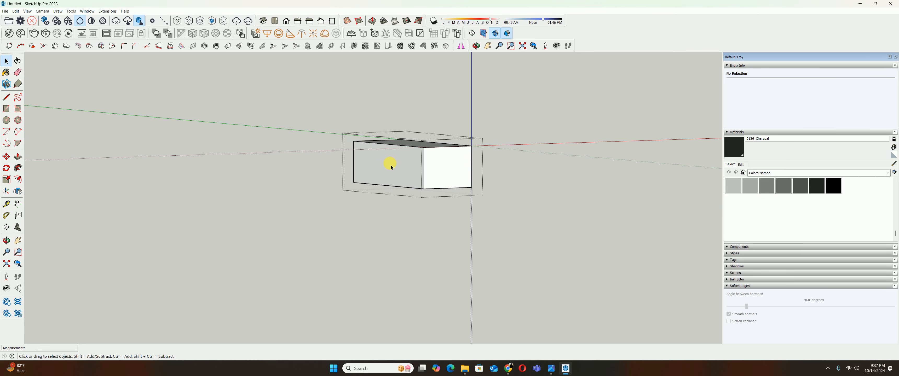
scroll(383, 160, up, 2)
mouse_move(384, 159)
middle_down()
mouse_move(414, 175)
mouse_move(542, 180)
mouse_move(378, 181)
middle_up()
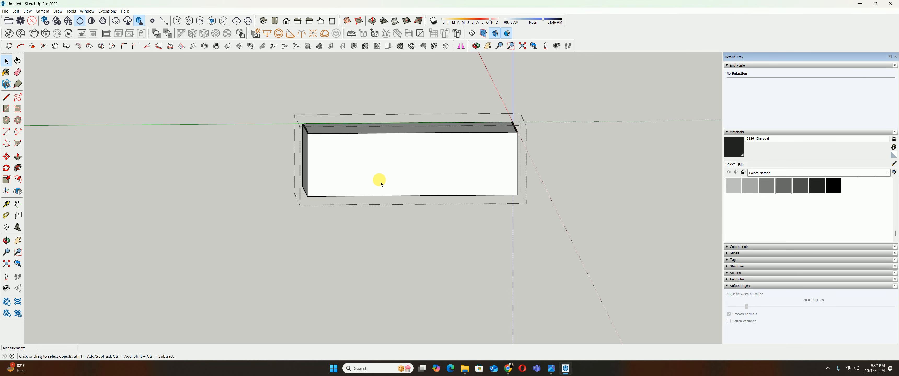
key(f)
click(365, 153)
text(10)
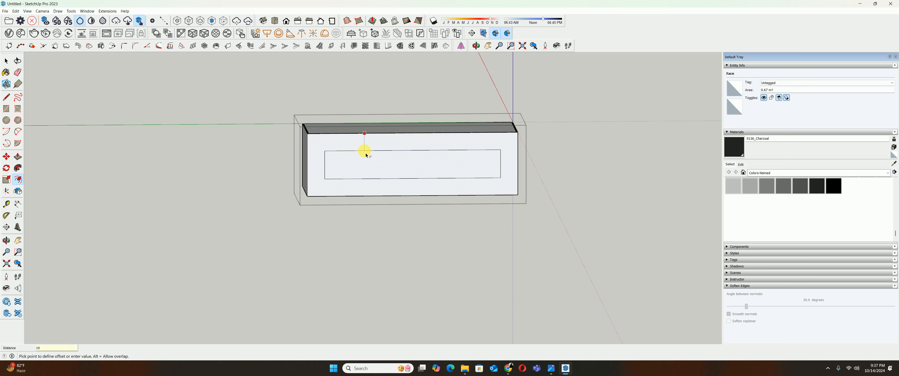
key(Return)
- Draw a vertical line down the middle of the inset front face to divide it into two door panels
key(l)
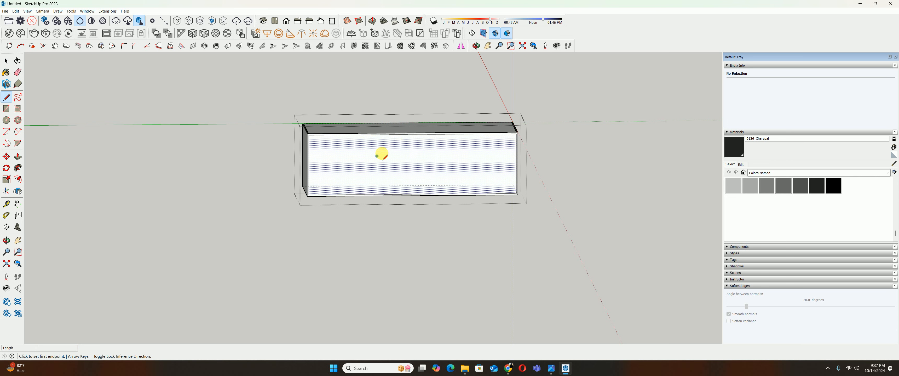
click(412, 134)
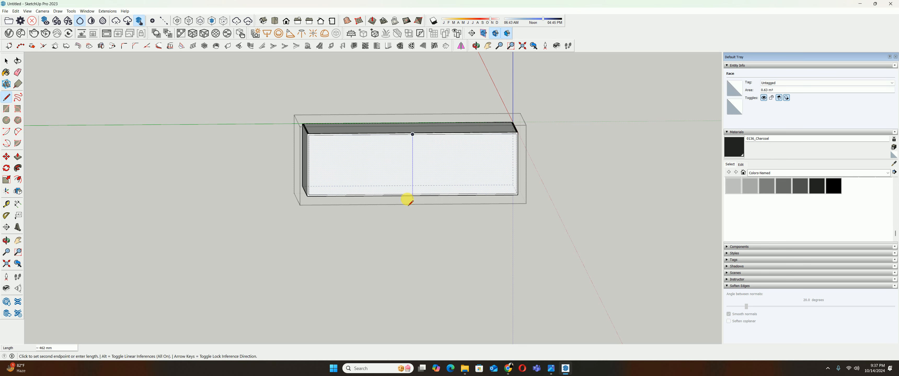
click(412, 194)
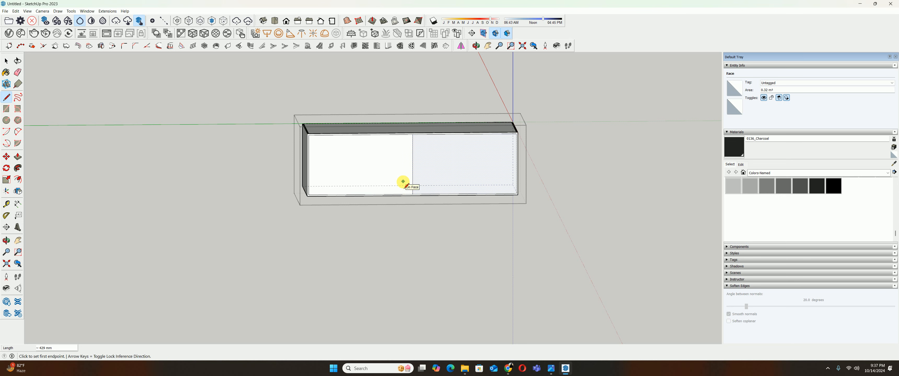
- Offset both door panels on the cabinet front inward by 10 mm
key(space)
key(f)
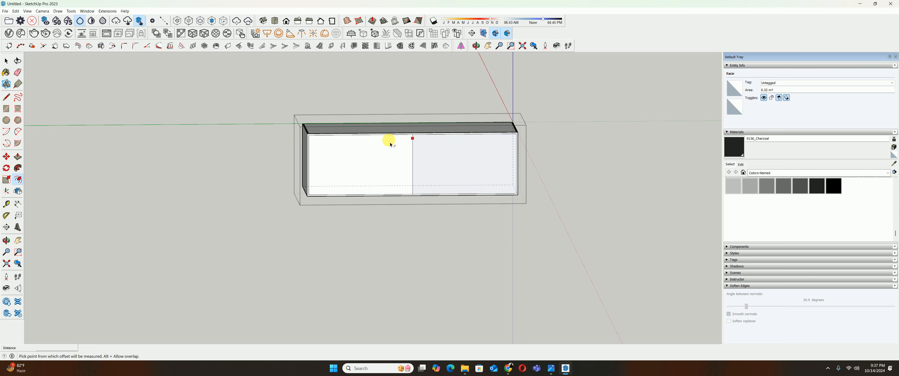
click(447, 142)
text(10)
key(Return)
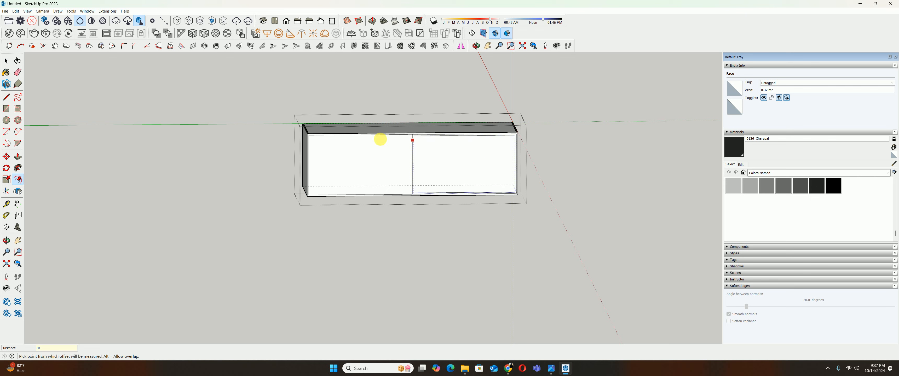
click(354, 143)
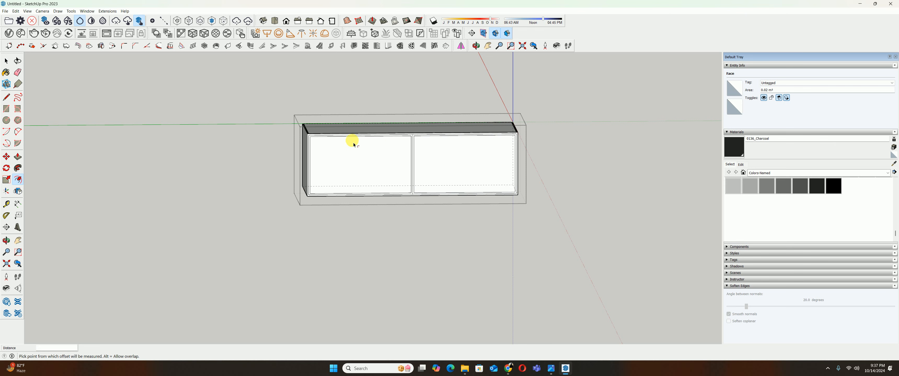
- Erase the dividing line between the two doors and the leftover outer offset lines above and below them
mouse_move(367, 155)
middle_down()
mouse_move(395, 186)
mouse_move(425, 141)
middle_up()
scroll(383, 128, up, 6)
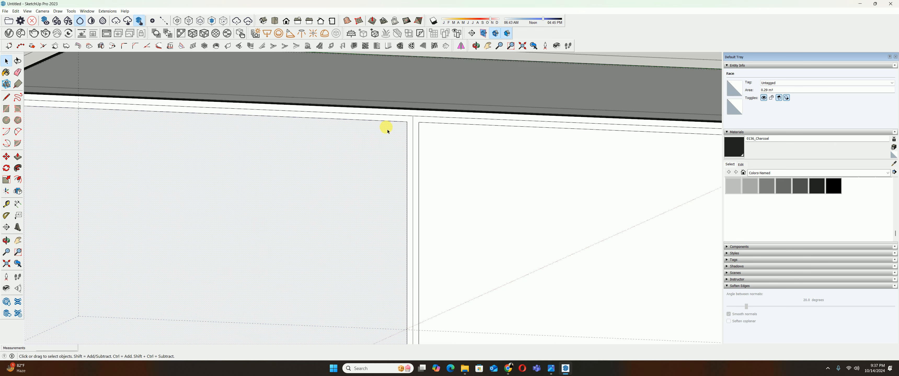
key(e)
drag(417, 108, 425, 117)
scroll(420, 122, down, 2)
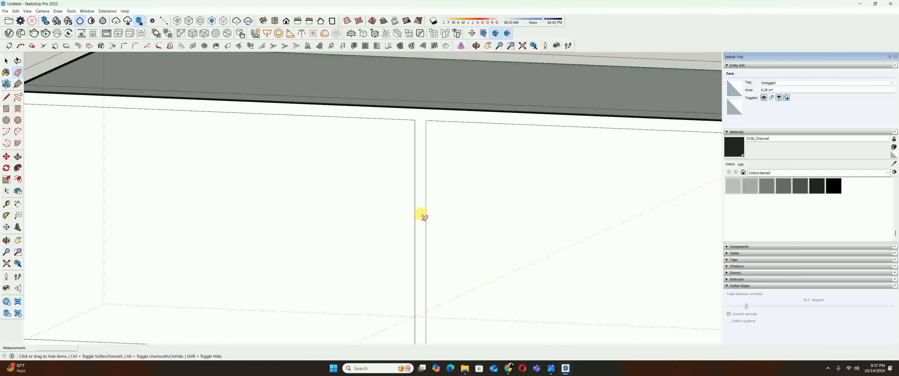
shift+middle_drag(421, 331, 417, 213)
scroll(418, 216, up, 2)
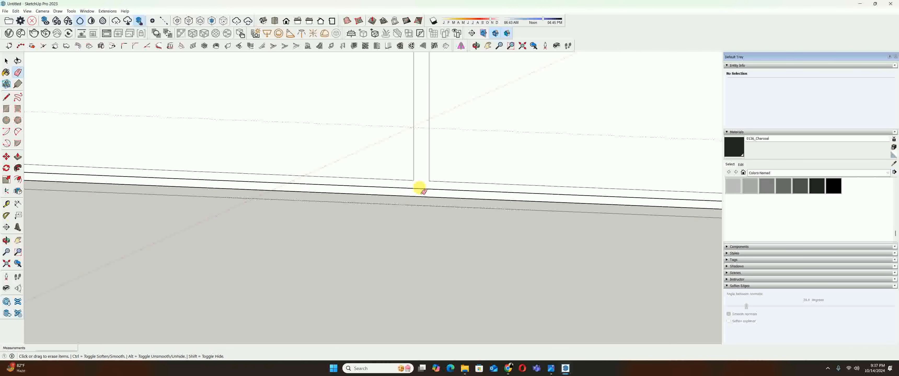
scroll(423, 191, down, 6)
key(space)
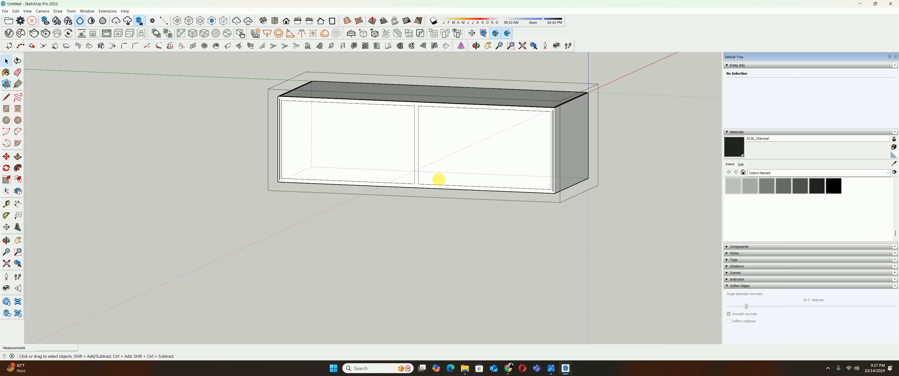
- Erase the leftover vertical offset lines at both outer ends of the cabinet front
scroll(549, 145, up, 5)
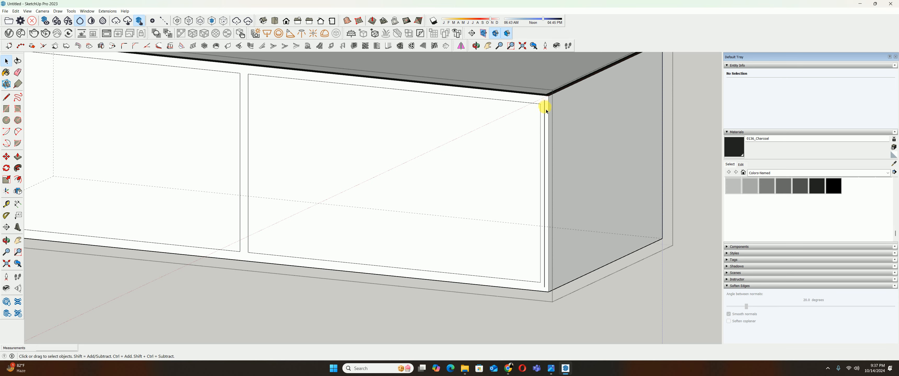
key(e)
click(544, 107)
scroll(421, 131, down, 1)
shift+middle_drag(147, 124, 585, 197)
scroll(416, 118, up, 3)
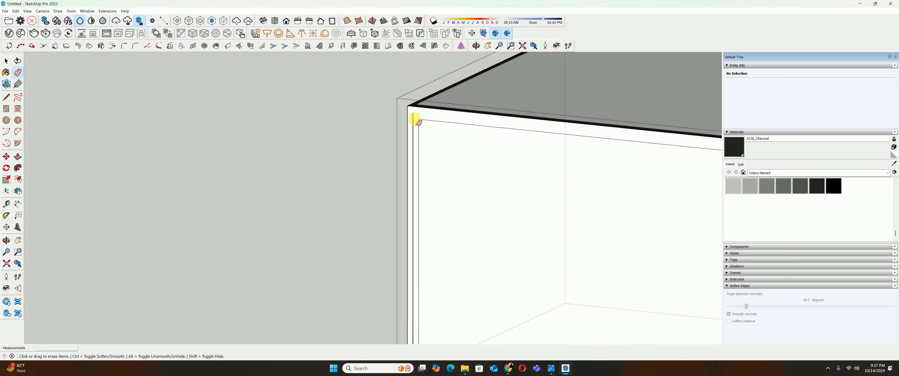
click(412, 119)
scroll(416, 121, down, 6)
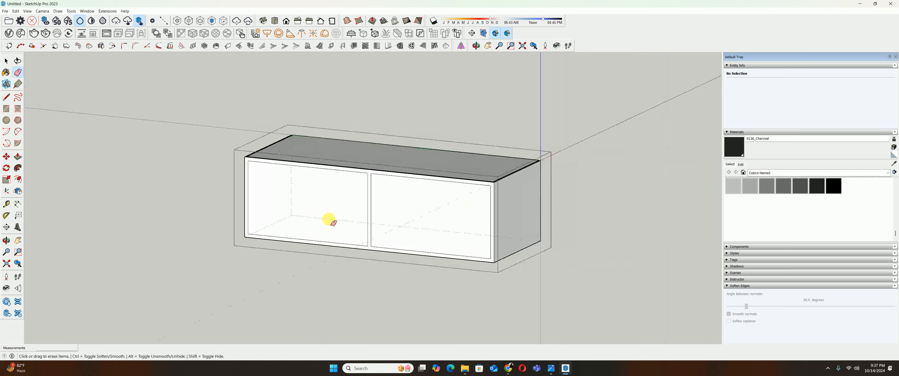
- Copy the two door faces, and push both panels back to the cabinet's rear edge to hollow out the compartments
middle_drag(329, 219, 286, 235)
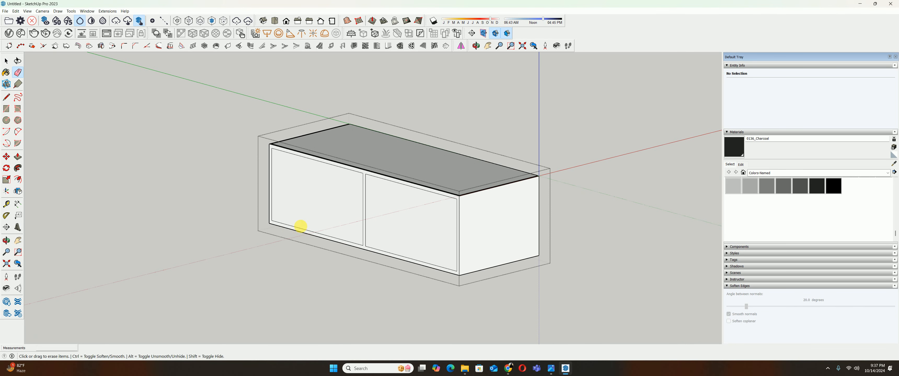
key(space)
click(303, 223)
shift+click(403, 226)
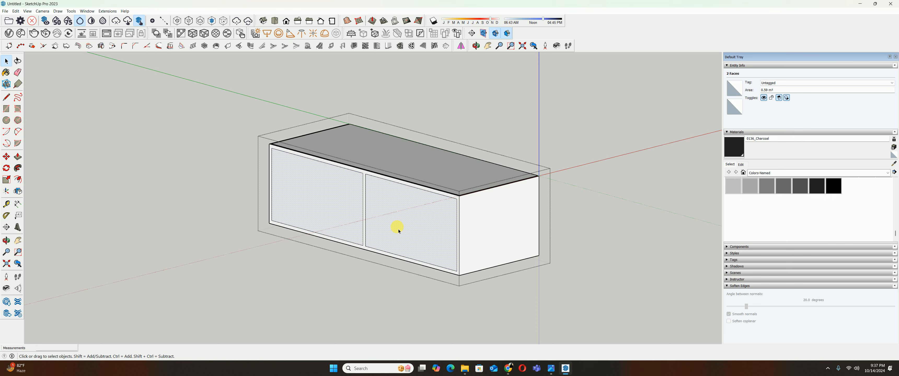
key(p)
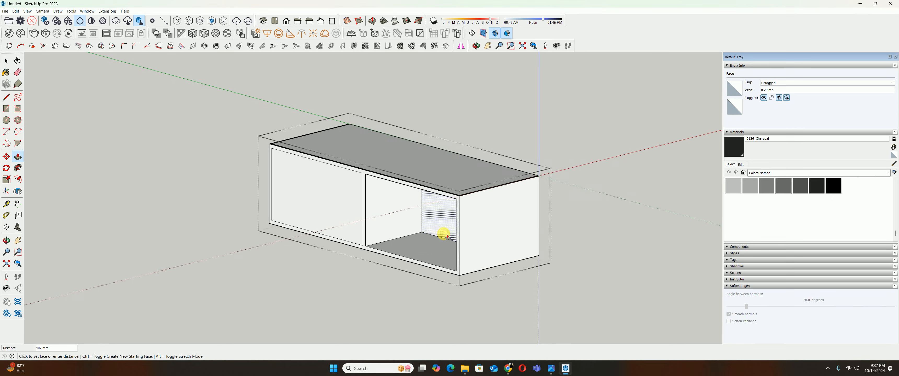
click(539, 194)
double_click(332, 198)
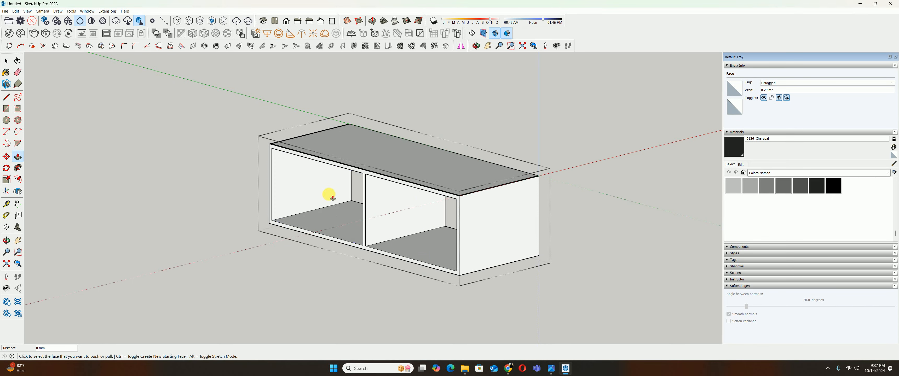
middle_drag(321, 195, 370, 195)
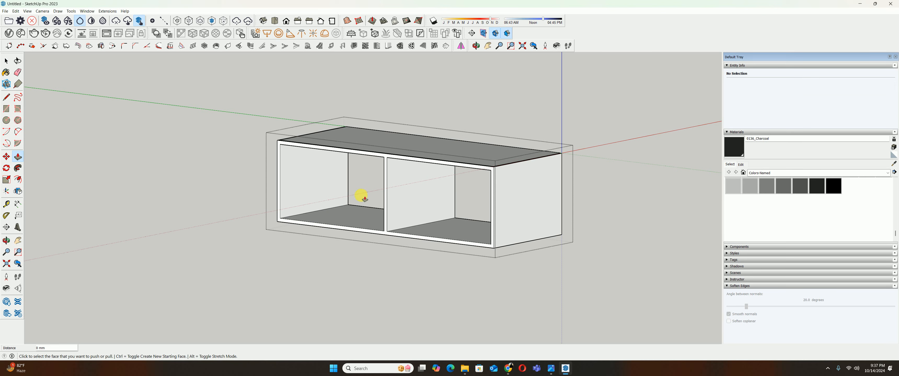
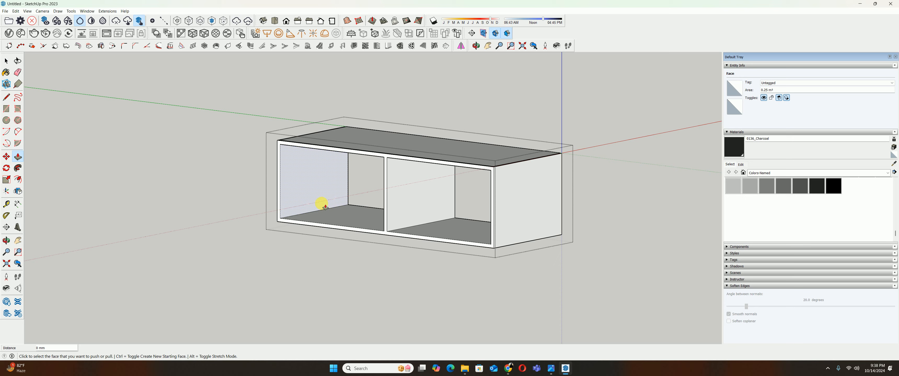
- Copy the front top edges of both compartment openings 20 mm inward along the compartments' upper inside faces
key(space)
middle_drag(387, 206, 370, 151)
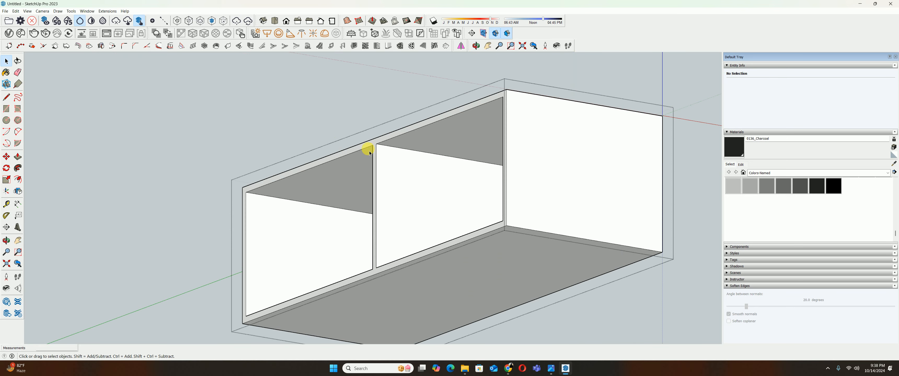
scroll(370, 151, up, 2)
click(367, 146)
click(381, 141)
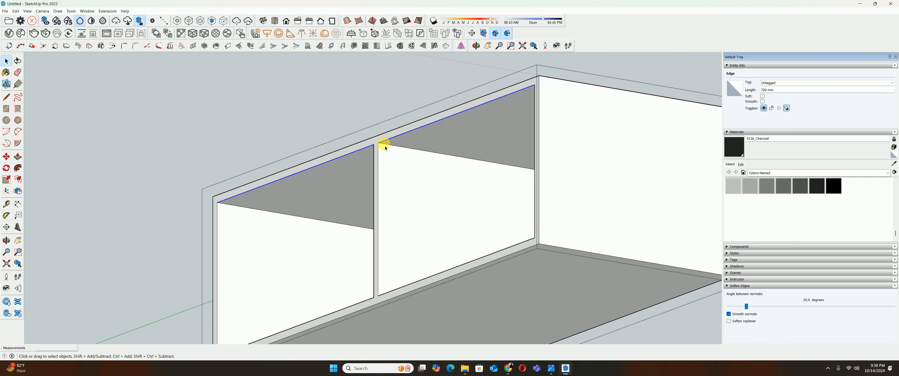
ctrl+click(376, 144)
key(m)
scroll(379, 148, up, 2)
key(ctrl)
click(378, 144)
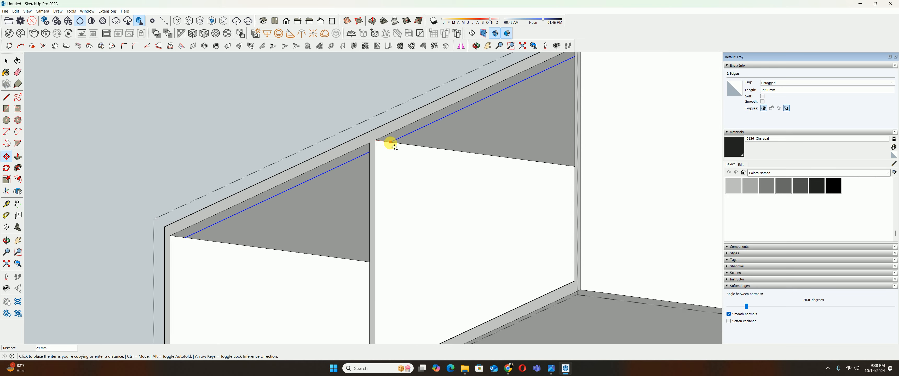
text(20)
key(Return)
- Check the gap between the vanity countertop and the door fronts in the reference photo
key(p)
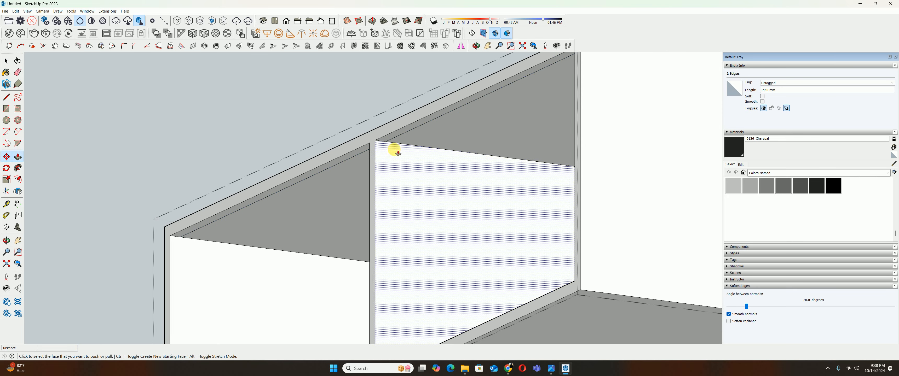
click(393, 143)
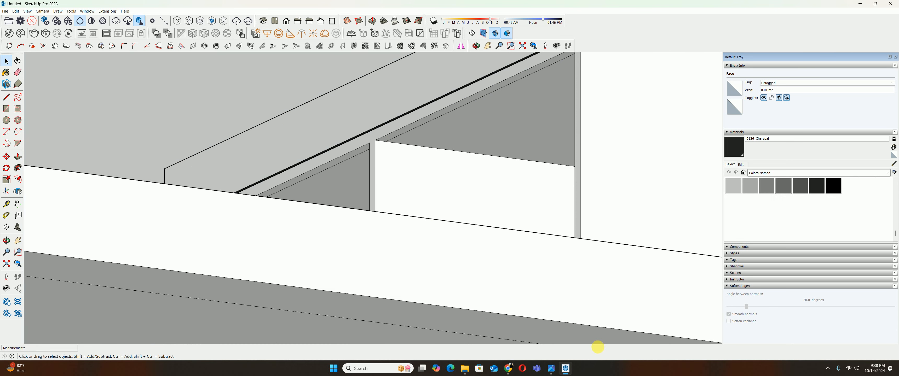
key(space)
click(550, 369)
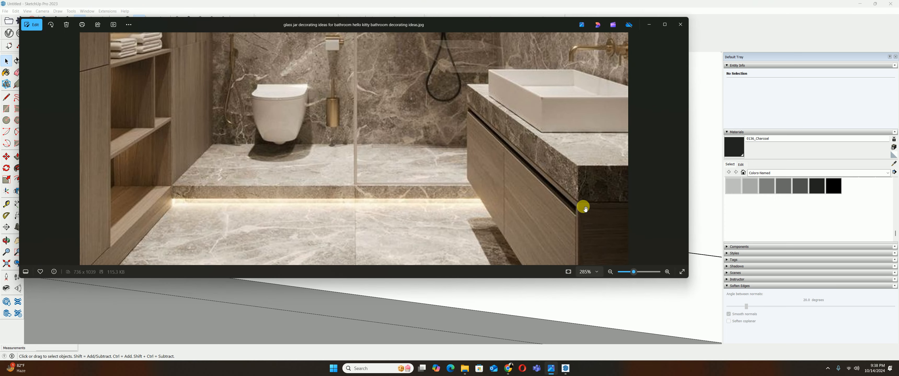
click(649, 25)
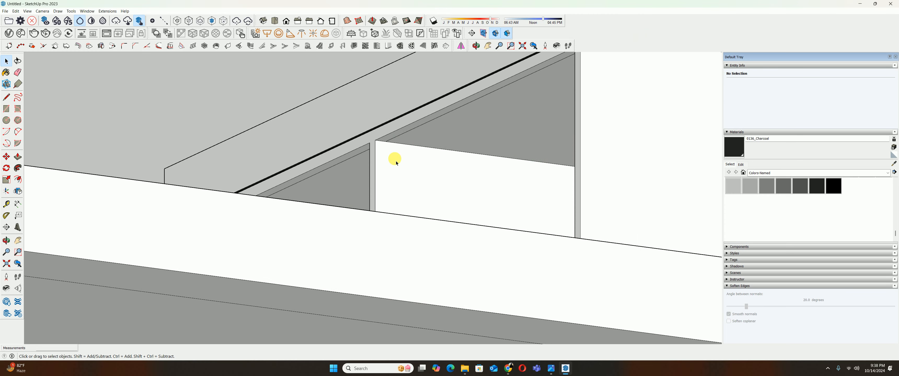
- Reopen the cabinet group and copy the two inner lines another 20 mm inward along the compartments' upper inside faces
click(414, 131)
double_click(414, 131)
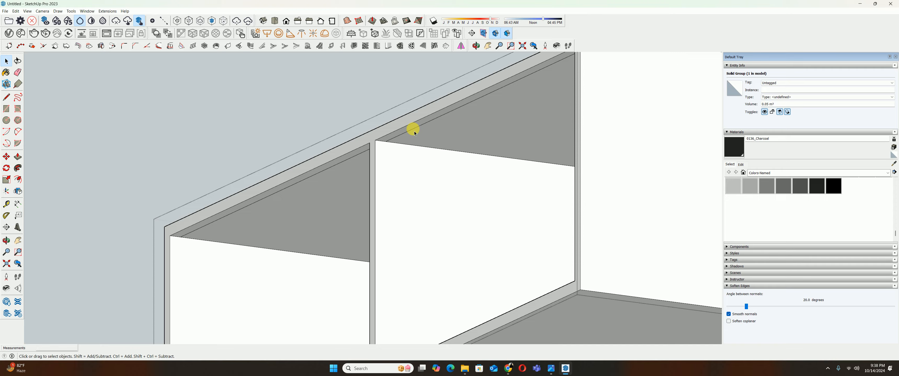
key(ctrl+a)
ctrl+click(359, 150)
key(m)
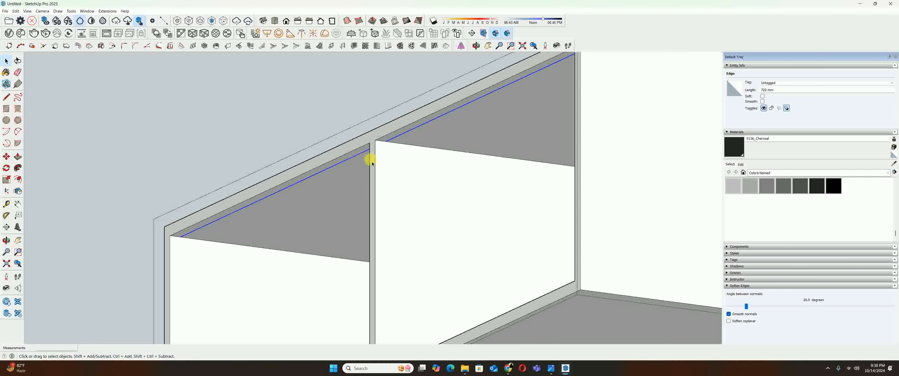
scroll(381, 155, up, 3)
click(387, 144)
key(ctrl)
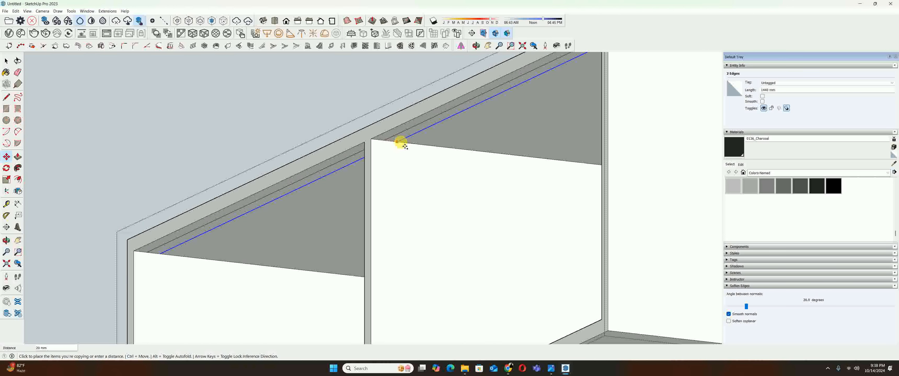
text(20)
key(Return)
- Pull the narrow strip between the copied lines down 20 mm in both compartments and close the cabinet group
key(p)
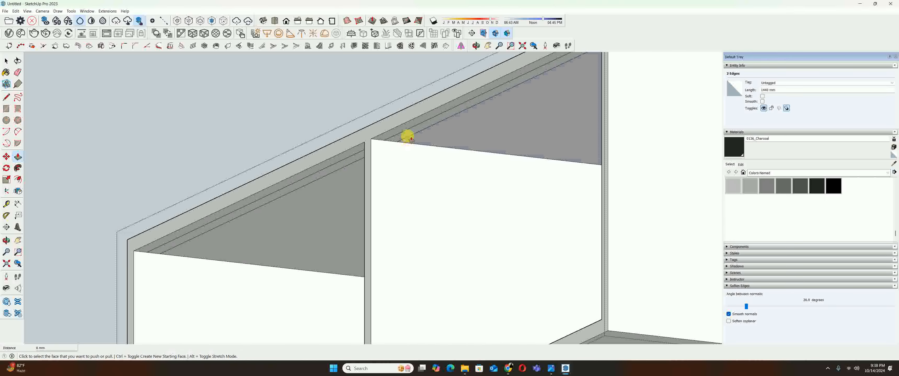
click(402, 144)
key(Return)
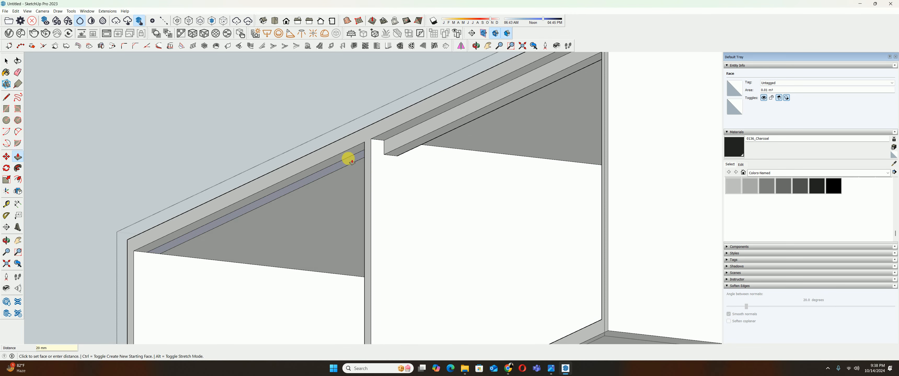
double_click(349, 157)
middle_drag(351, 156, 304, 193)
key(space)
scroll(398, 171, down, 3)
key(Escape)
key(Escape)
key(r)
scroll(268, 173, up, 2)
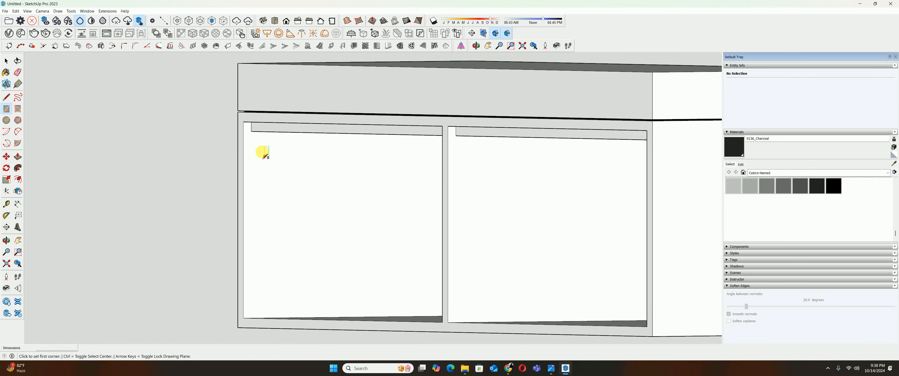
click(243, 122)
key(Escape)
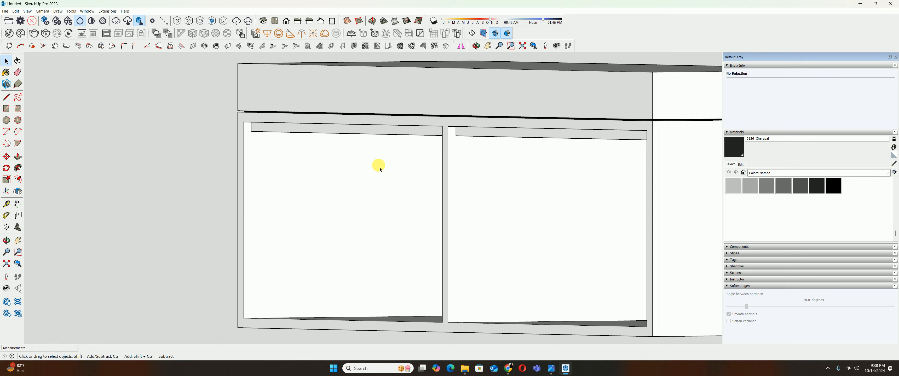
- Paste the copied door faces in place over the two cabinet openings and make them a group
scroll(377, 166, down, 3)
click(6, 60)
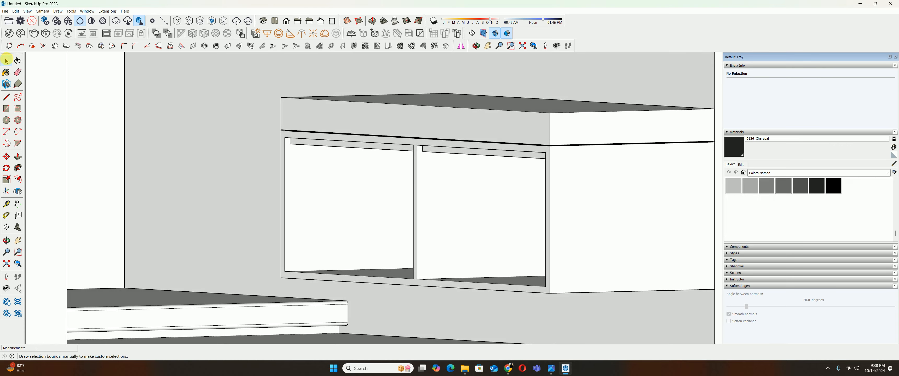
click(16, 11)
click(32, 52)
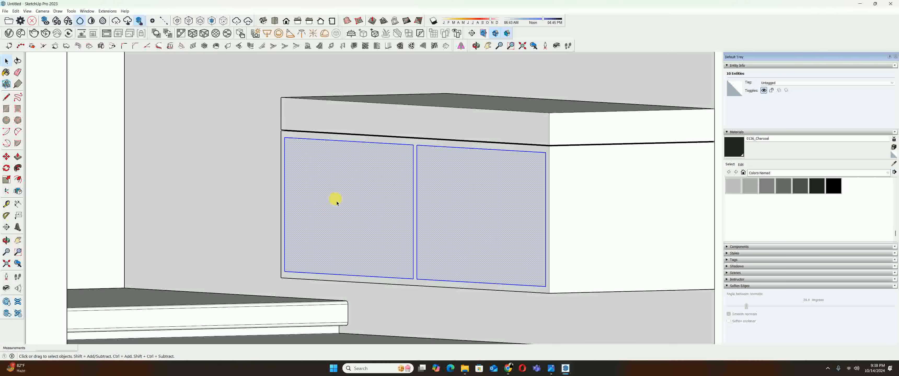
right_click(334, 198)
click(370, 245)
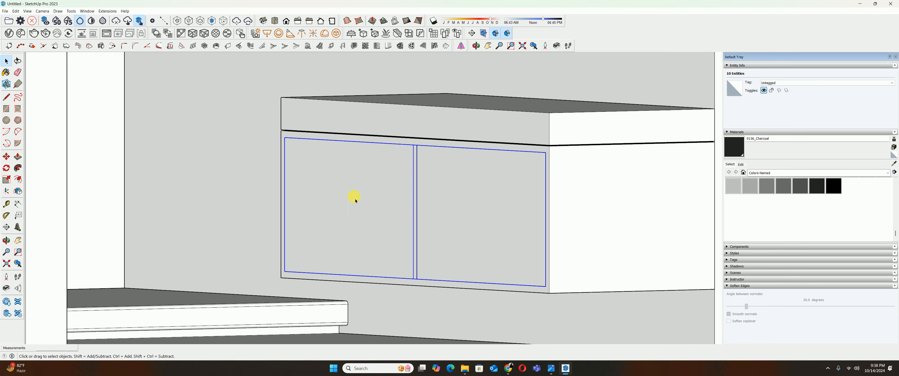
- Open the door group and extrude both door panels to a thickness of 20 mm
double_click(354, 198)
middle_drag(354, 197, 321, 232)
key(p)
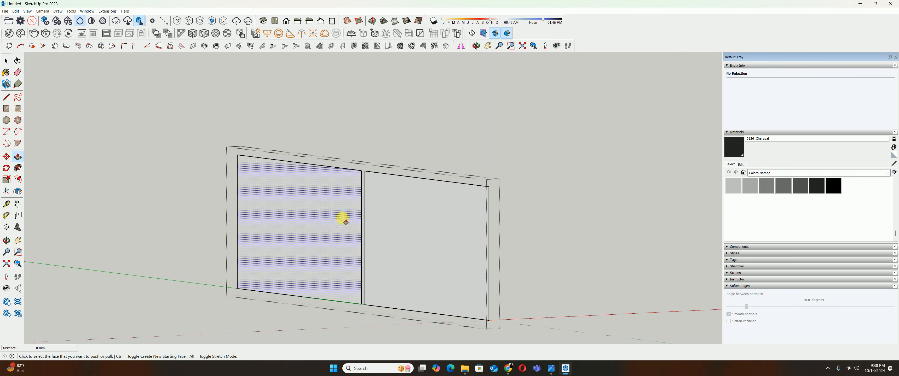
click(337, 202)
click(387, 155)
double_click(401, 197)
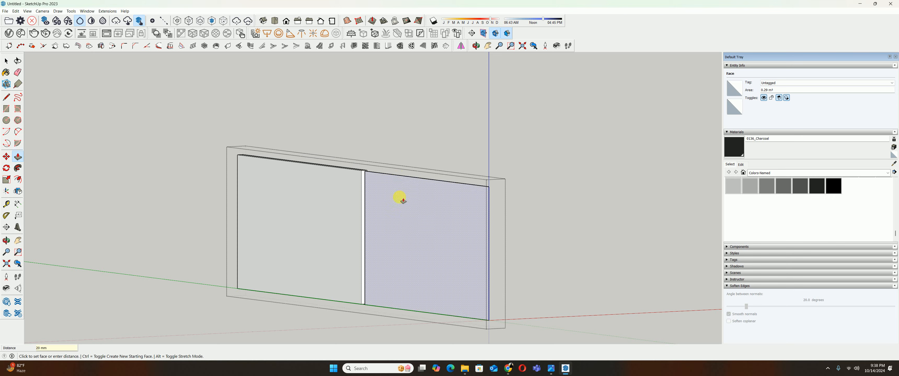
scroll(465, 197, up, 3)
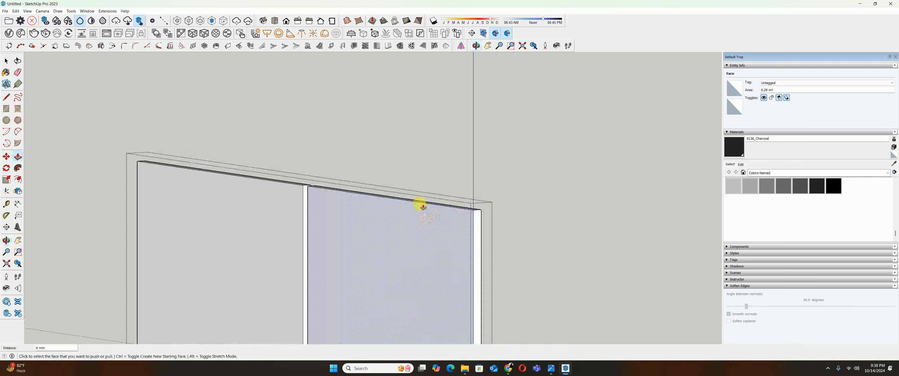
click(418, 205)
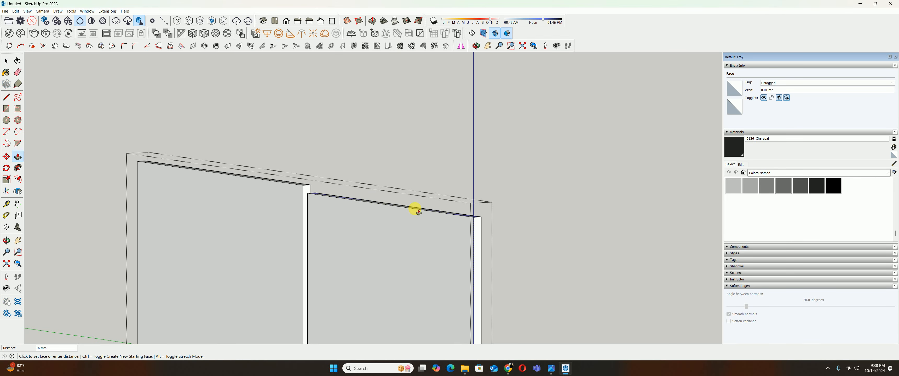
click(297, 184)
- Place guides on the door's end face, one 10 mm in from the vertical edge and one 10 mm below the top edge
middle_drag(322, 203, 289, 221)
scroll(366, 233, up, 2)
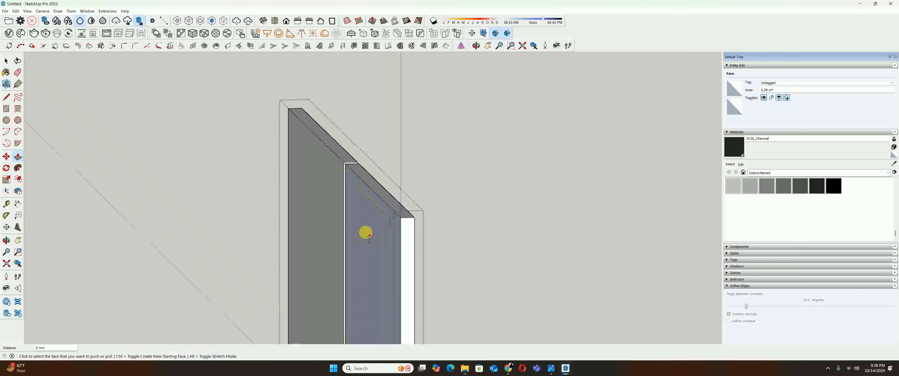
key(l)
scroll(409, 226, up, 1)
key(t)
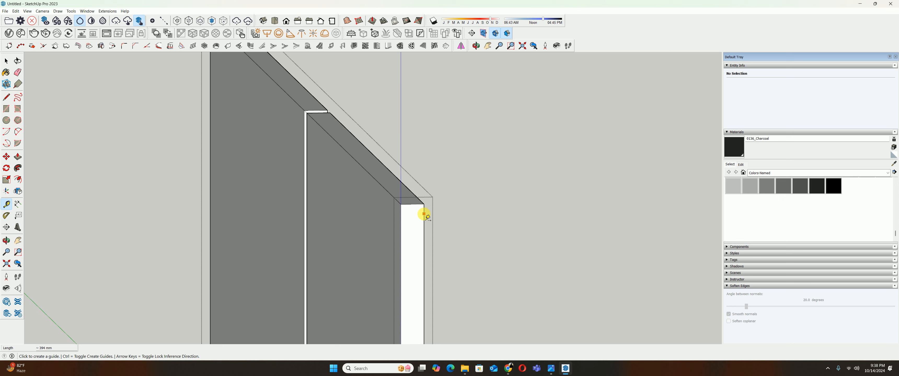
click(424, 213)
click(411, 214)
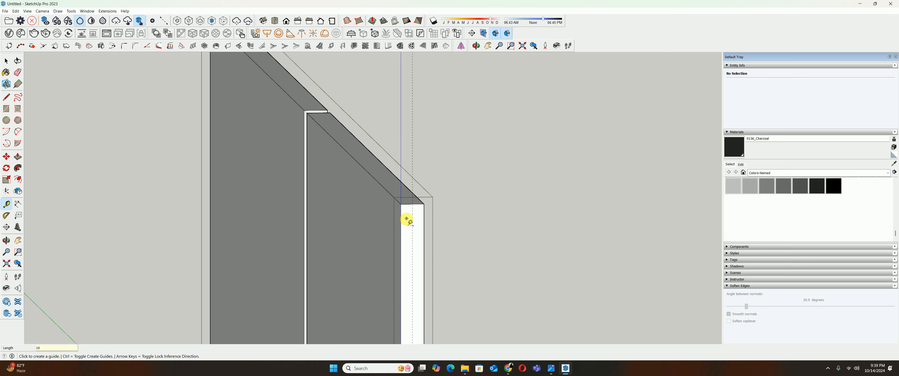
scroll(413, 209, up, 2)
click(417, 202)
text(10)
key(Return)
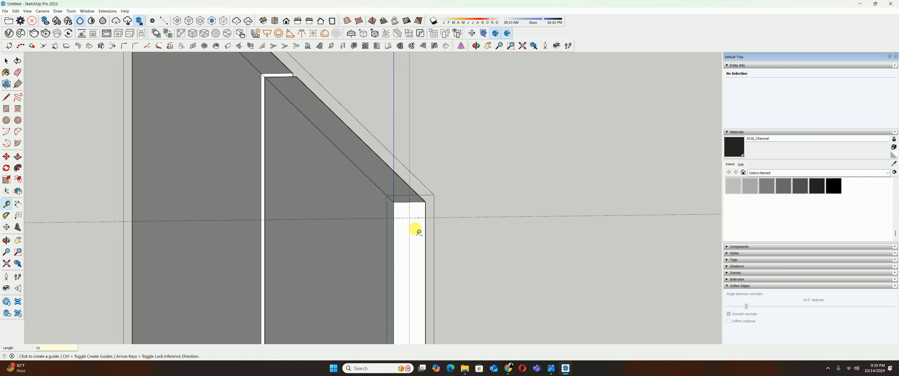
- Draw a diagonal line across the top corner of the door's end face between the two guide intersections
key(l)
click(409, 202)
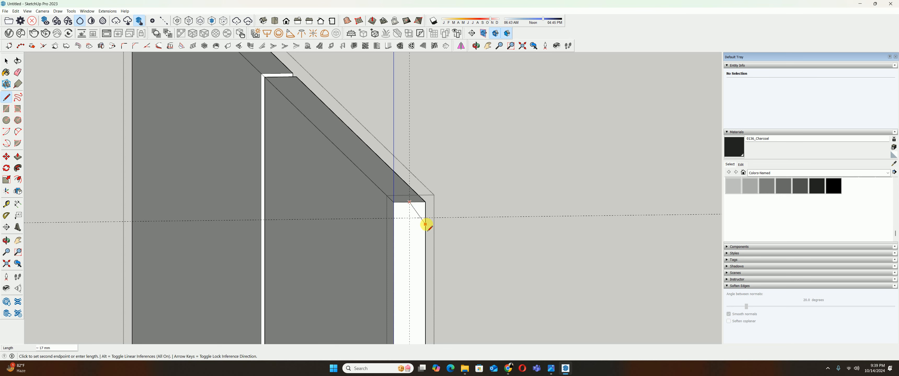
click(425, 218)
middle_drag(421, 217, 388, 263)
key(space)
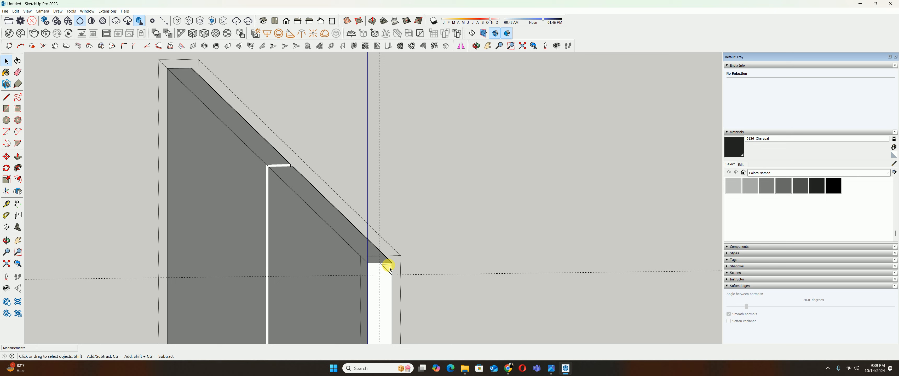
- Copy the small triangular corner face from the first door's end to the matching top corner of the second door's end
click(389, 269)
key(m)
click(368, 263)
key(ctrl)
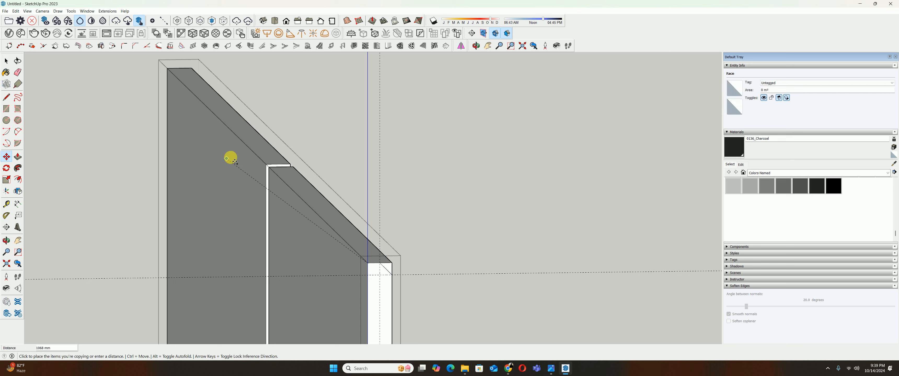
click(268, 165)
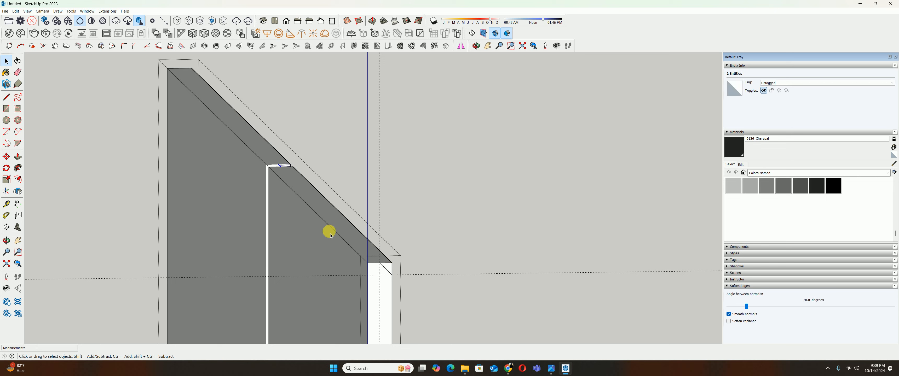
- Push the triangular corner profiles through the full length of both doors to bevel their top edges
key(p)
click(390, 269)
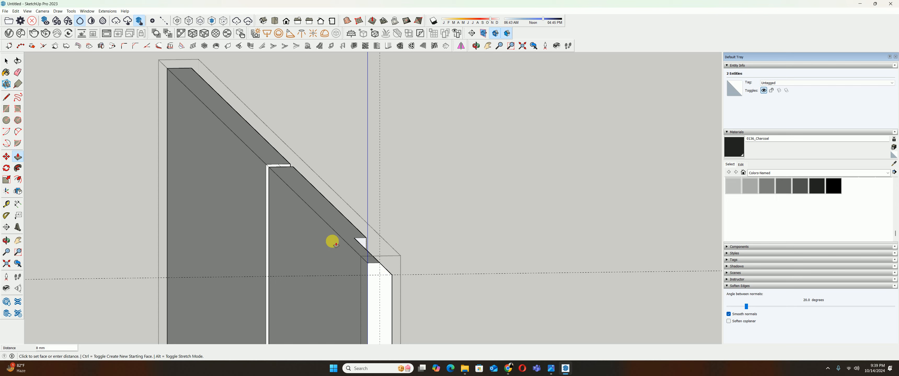
click(268, 168)
key(space)
- Open the cabinet group and draw a vertical line about 389 mm long down the divider's side, from the upper strip's corner to the compartment floor
scroll(288, 164, up, 5)
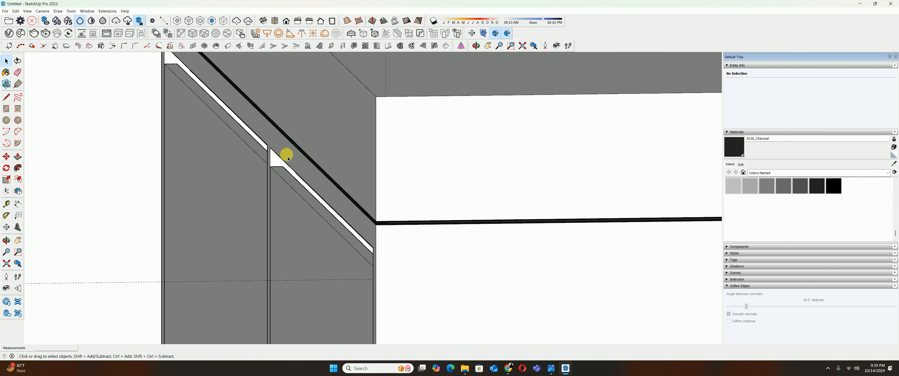
middle_drag(302, 188, 345, 239)
click(387, 228)
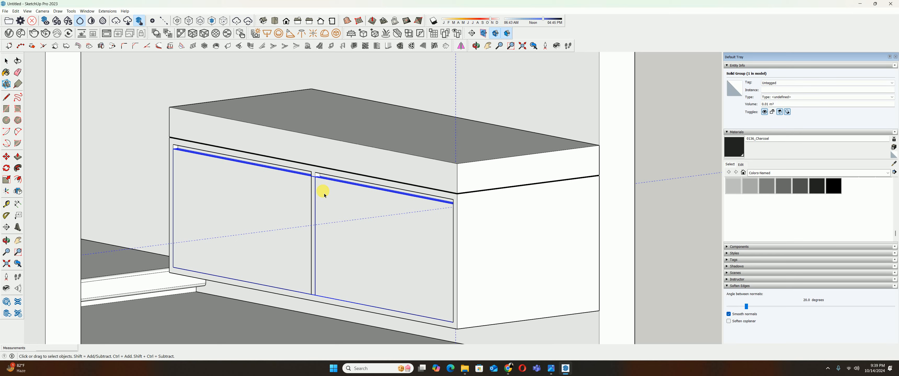
scroll(323, 179, up, 2)
mouse_move(315, 174)
middle_down()
mouse_move(326, 168)
mouse_move(311, 182)
middle_up()
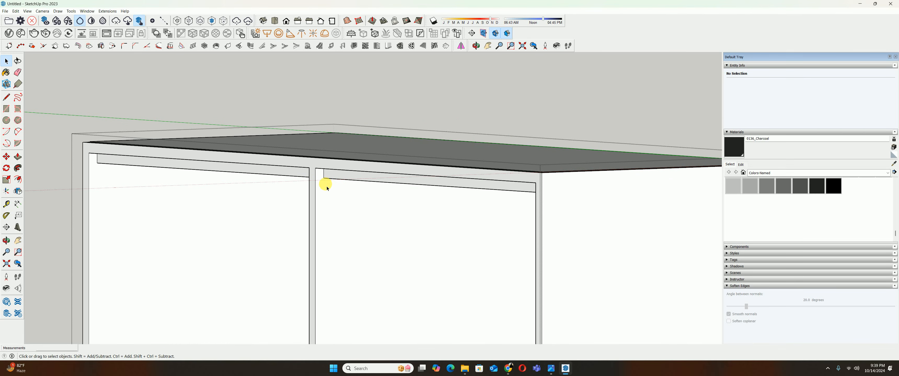
key(l)
click(323, 178)
shift+middle_drag(331, 243, 321, 154)
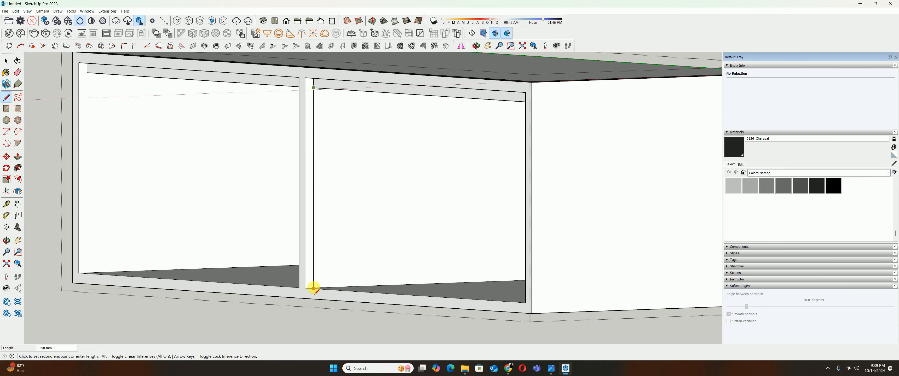
scroll(313, 286, up, 3)
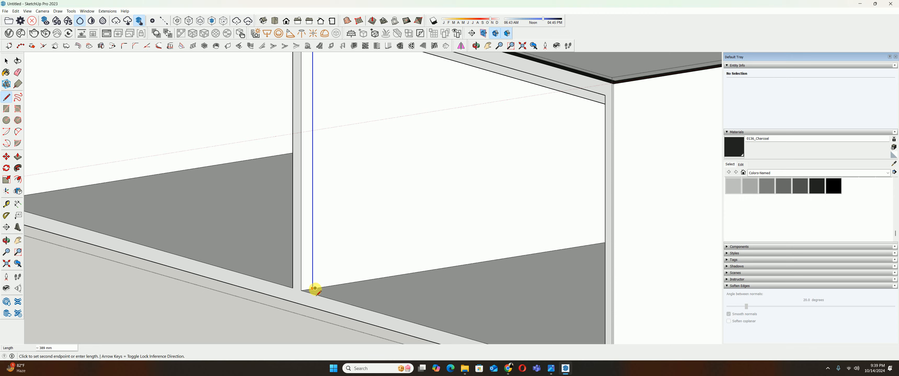
click(314, 288)
- Push the front strip of the divider's side through its thickness to recess the divider, and clean up the leftover edge
scroll(312, 265, down, 5)
key(p)
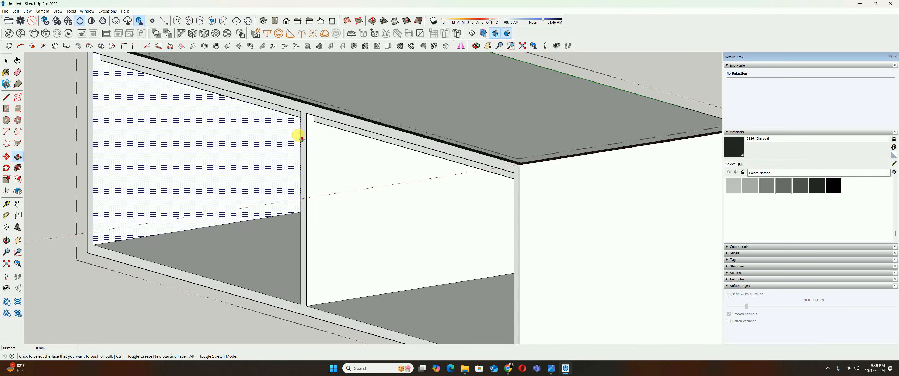
click(302, 116)
mouse_move(300, 134)
middle_down()
mouse_move(432, 136)
mouse_move(353, 120)
middle_up()
scroll(293, 132, up, 5)
key(e)
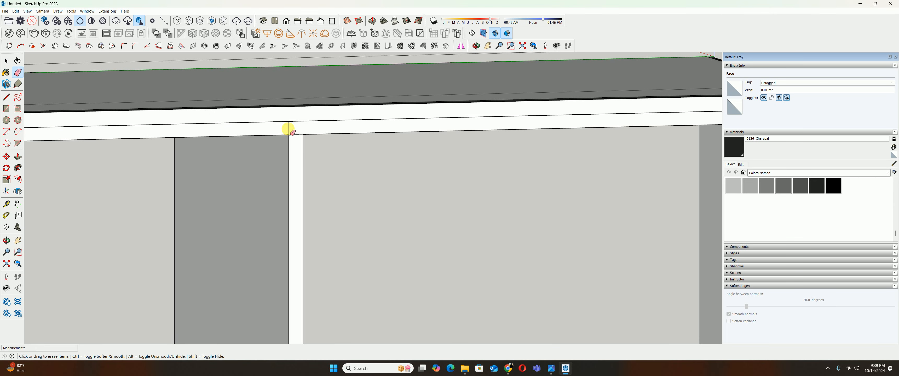
key(space)
- Try to offset the door's inner end face at the middle gap by about 9 mm, and undo it
mouse_move(294, 137)
middle_down()
mouse_move(311, 159)
mouse_move(235, 153)
mouse_move(283, 165)
mouse_move(227, 178)
middle_up()
click(6, 264)
scroll(306, 190, down, 1)
middle_drag(355, 198, 291, 195)
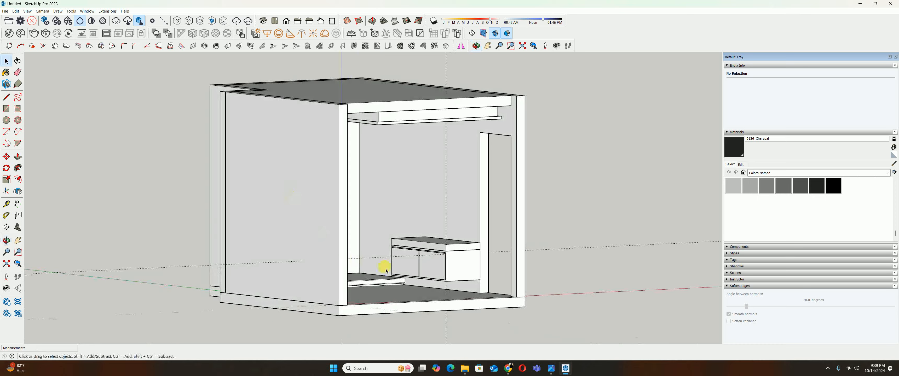
scroll(386, 270, up, 8)
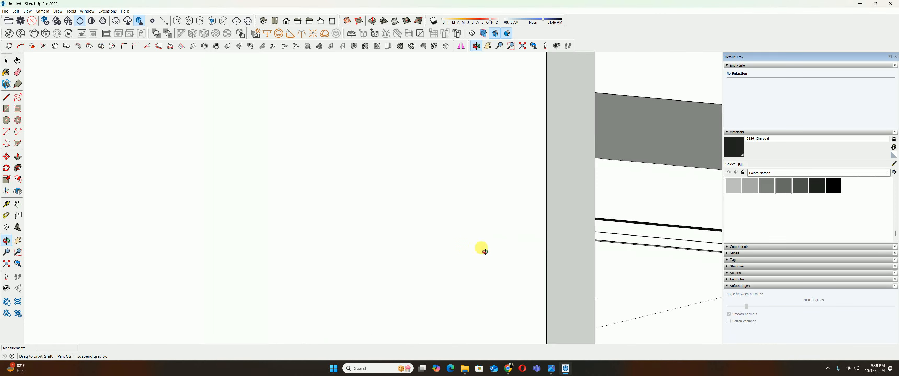
middle_drag(481, 249, 407, 239)
scroll(421, 245, up, 5)
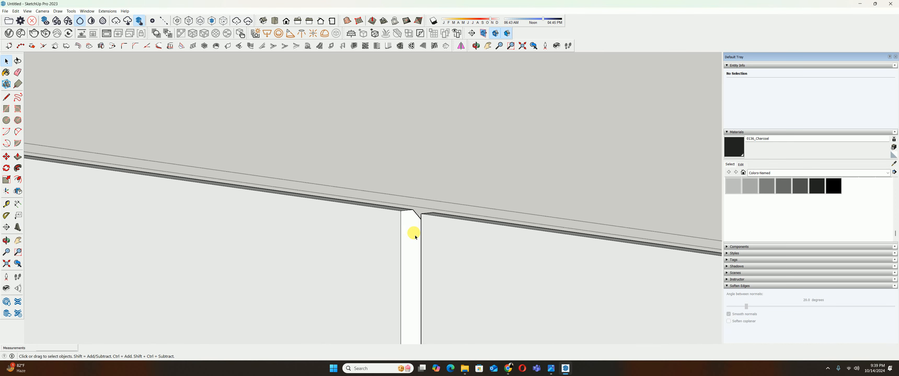
key(p)
click(407, 228)
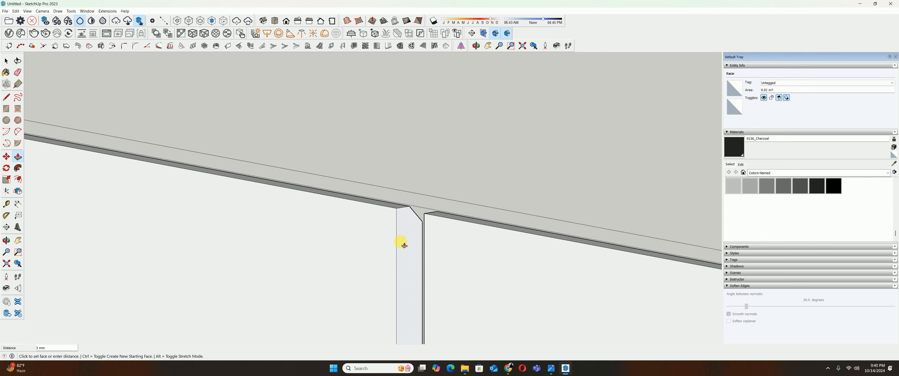
key(Return)
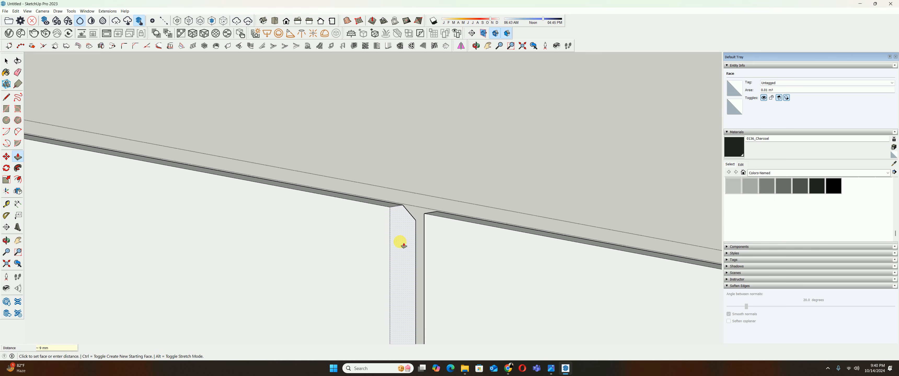
middle_drag(402, 241, 532, 231)
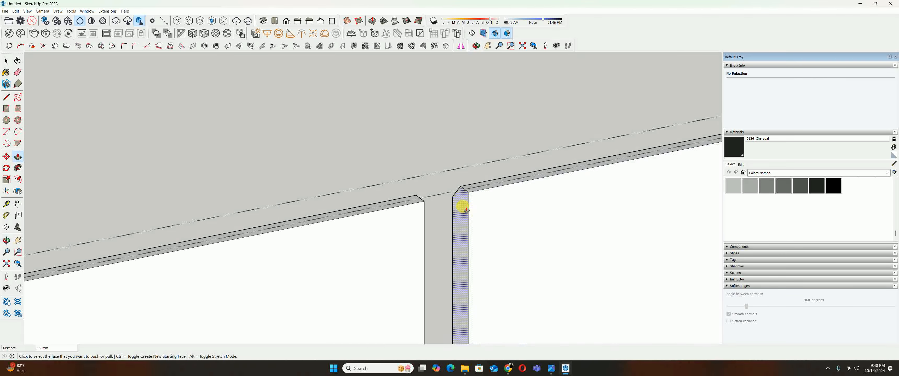
key(ctrl+z)
- Pull the facing end faces of the two doors about 9 mm each toward each other to narrow the middle gap
click(482, 216)
middle_drag(464, 215, 423, 237)
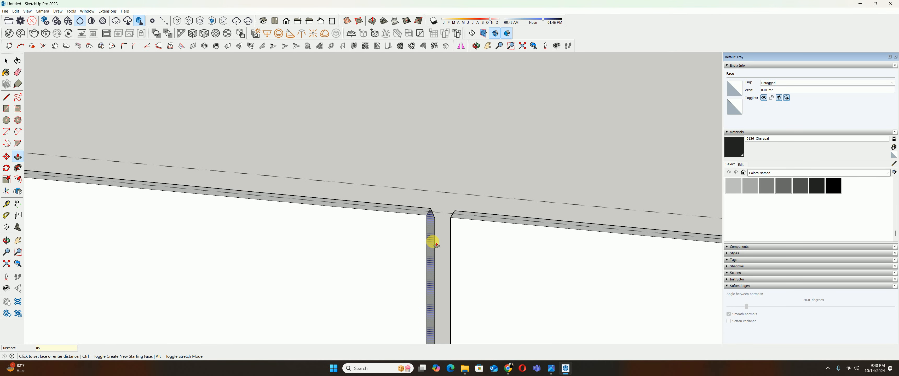
click(436, 245)
middle_drag(435, 244, 521, 247)
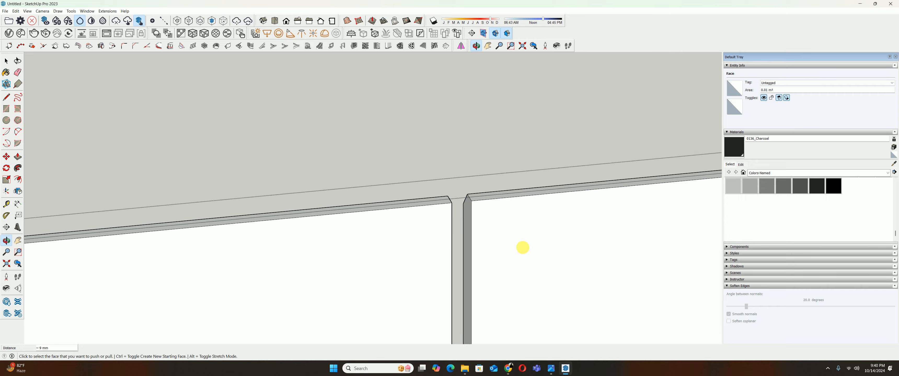
middle_drag(467, 233, 495, 212)
- Push the outer end faces of both doors inward by about 3 mm to leave a gap to the cabinet sides
scroll(497, 209, up, 4)
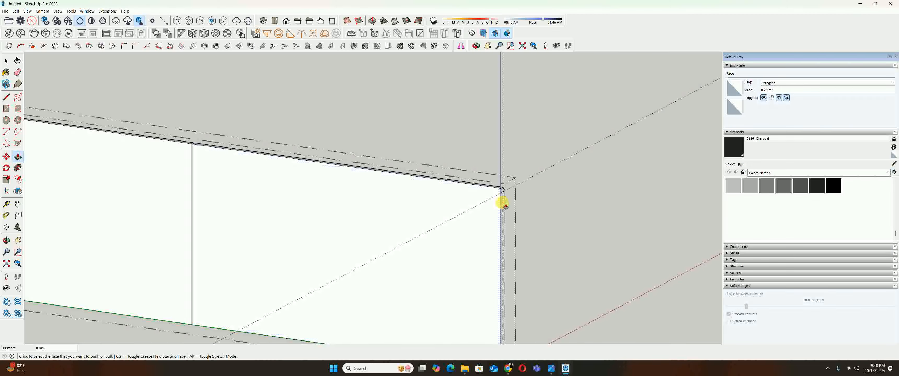
click(500, 202)
key(Return)
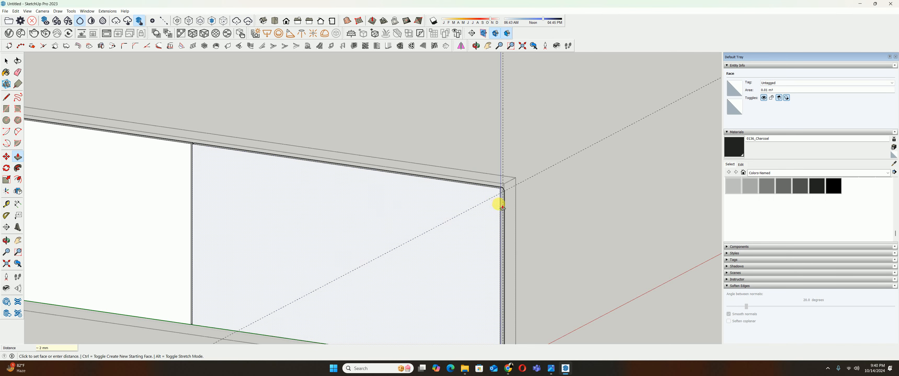
middle_drag(499, 202, 542, 239)
scroll(542, 238, down, 3)
middle_drag(224, 235, 457, 184)
scroll(323, 198, up, 1)
drag(326, 200, 315, 191)
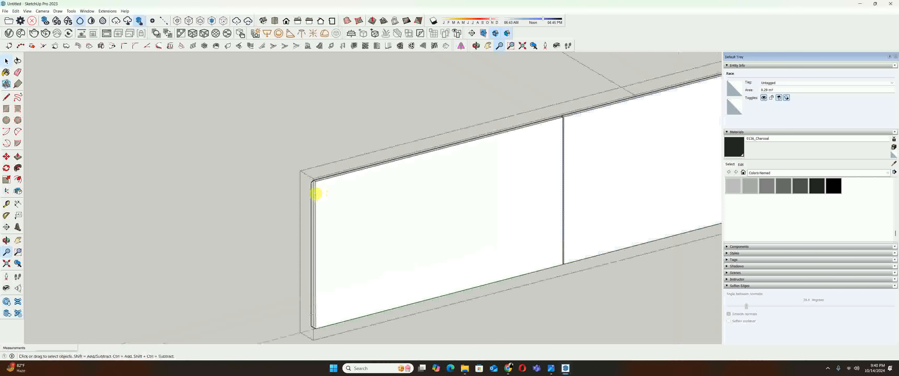
key(Escape)
key(p)
scroll(316, 192, up, 1)
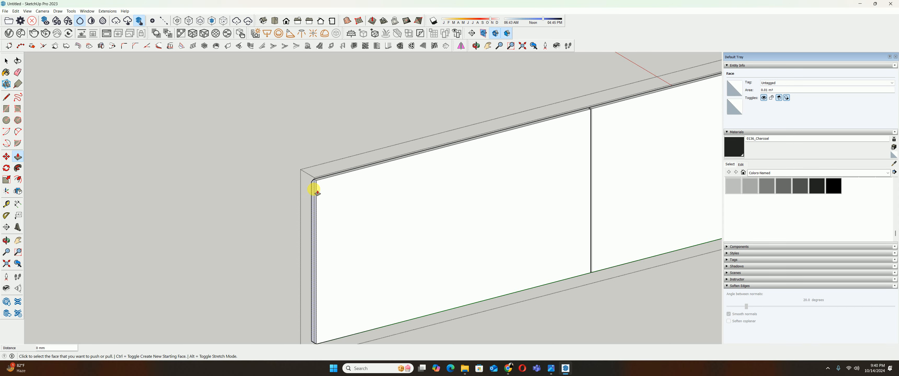
middle_drag(315, 187, 452, 307)
- Push the bottom faces of both doors up slightly to leave a gap to the cabinet base, and close the door group
scroll(457, 261, up, 3)
scroll(457, 261, up, 1)
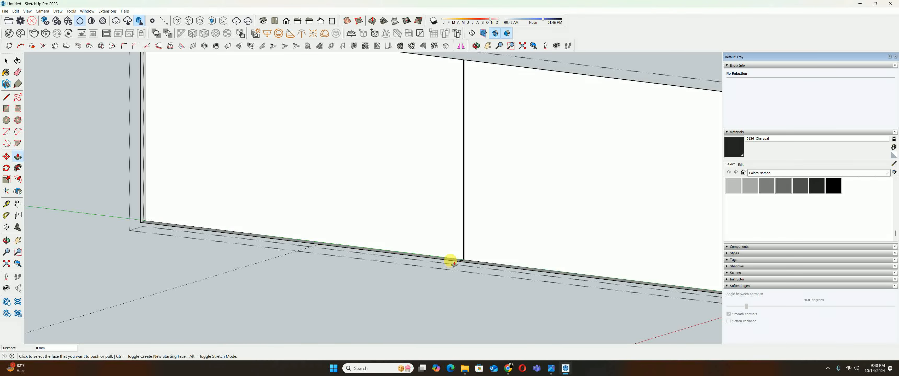
click(458, 263)
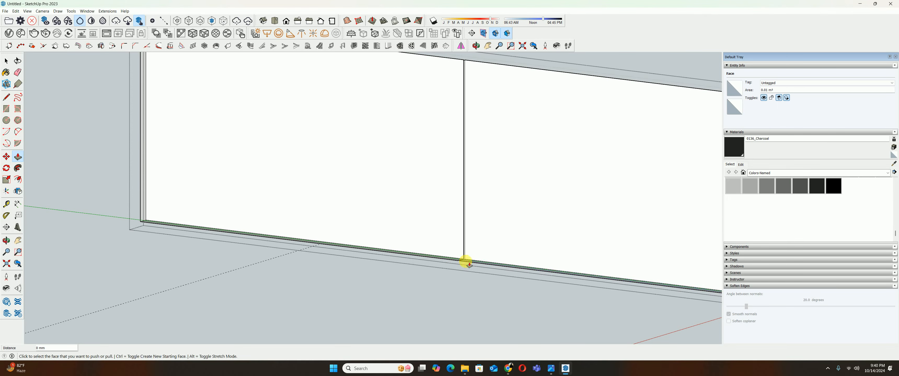
key(space)
scroll(465, 261, up, 5)
scroll(458, 268, down, 6)
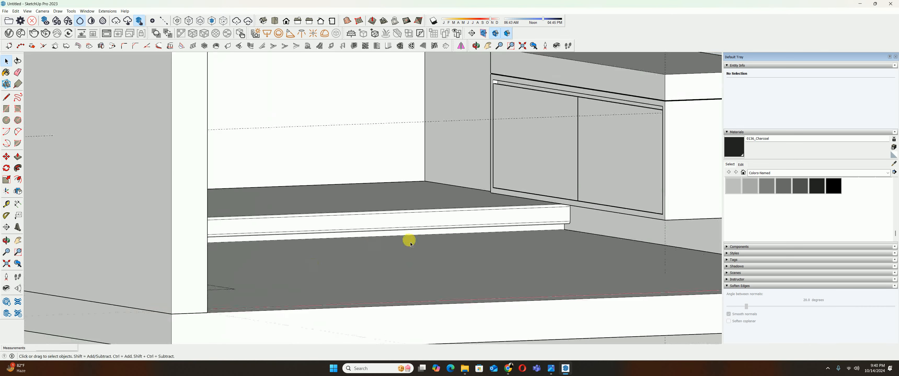
- Delete all guides from the model
middle_drag(422, 255, 546, 193)
scroll(547, 193, down, 2)
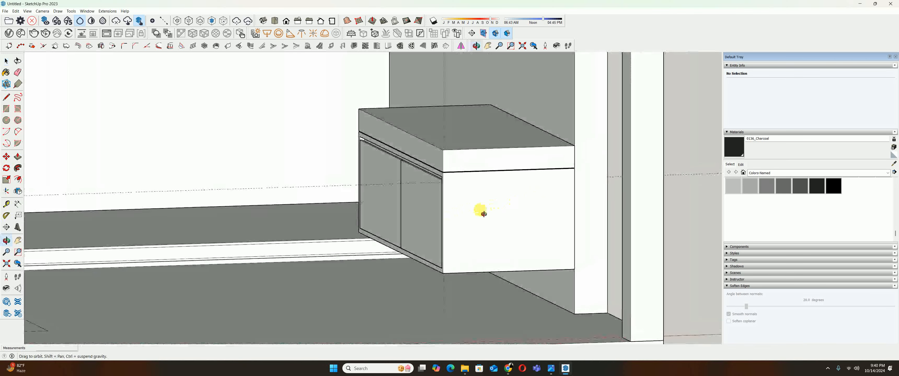
scroll(319, 126, down, 3)
click(14, 11)
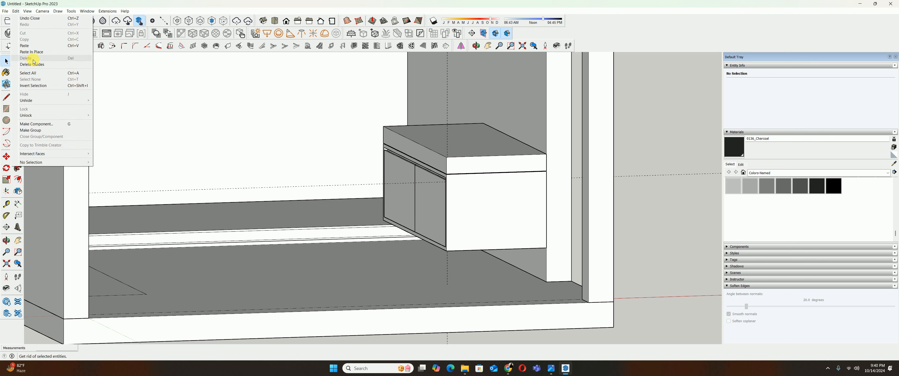
key(Escape)
- Compare the modelled vanity and floor with the bathroom reference photo, including the basin area on the countertop
middle_drag(357, 171, 595, 323)
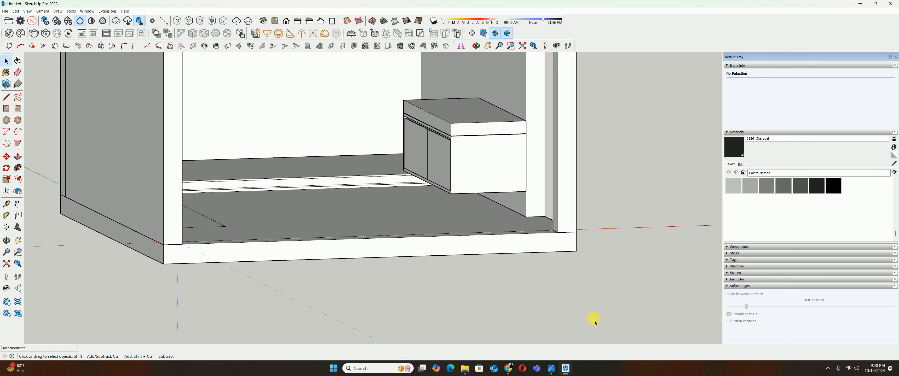
click(552, 368)
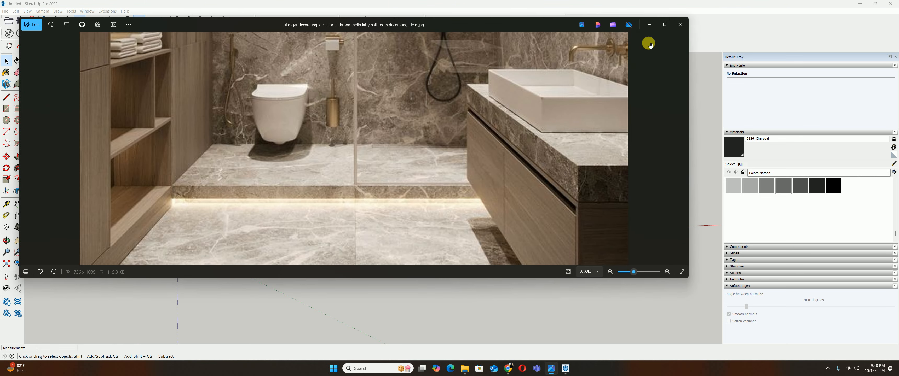
click(647, 25)
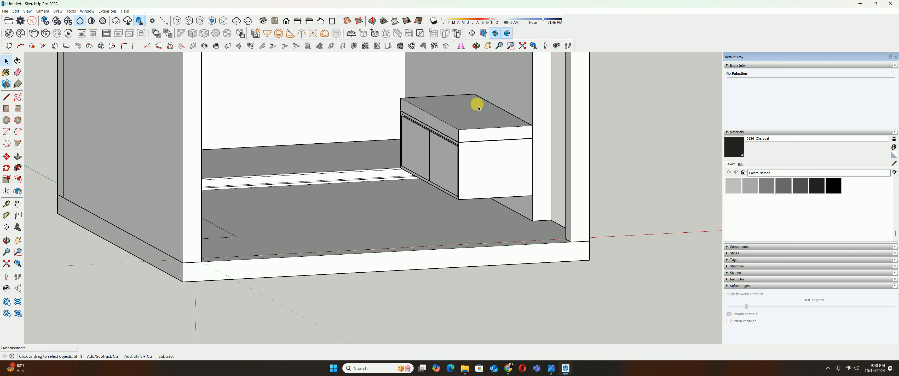
scroll(479, 106, down, 2)
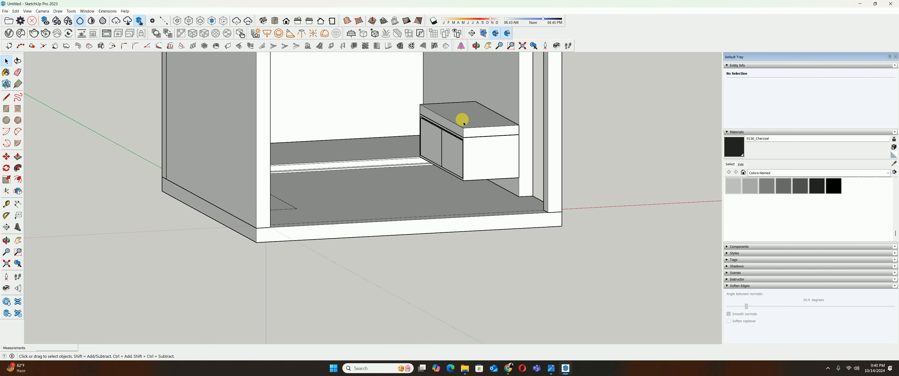
shift+middle_drag(464, 124, 463, 178)
scroll(462, 175, up, 2)
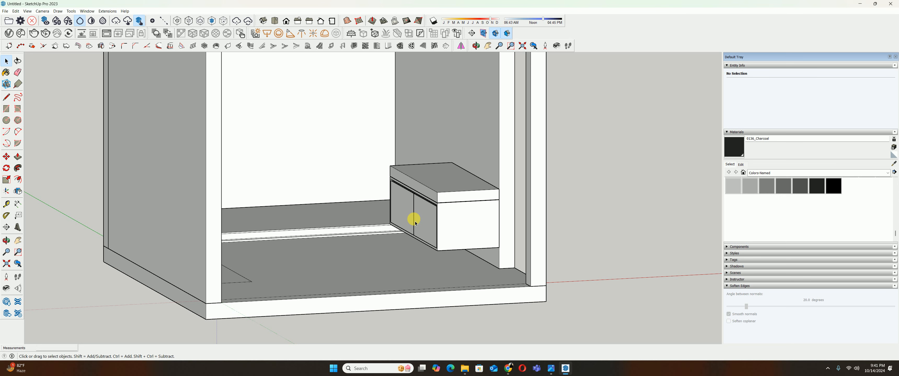
scroll(488, 211, down, 3)
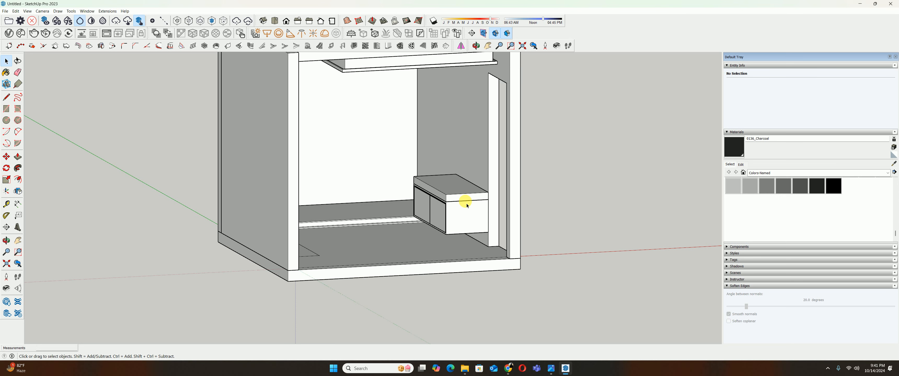
- Copy the rectangular face at the floor's back corner out of the floor group by pasting it in place, and group it
middle_drag(465, 202, 333, 230)
click(331, 229)
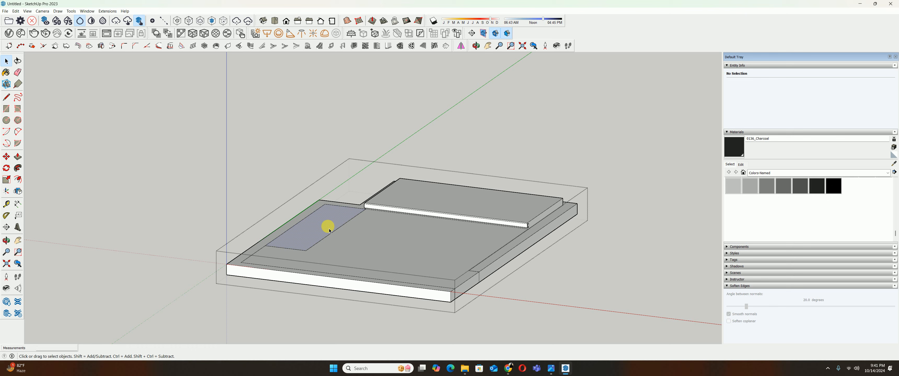
key(Escape)
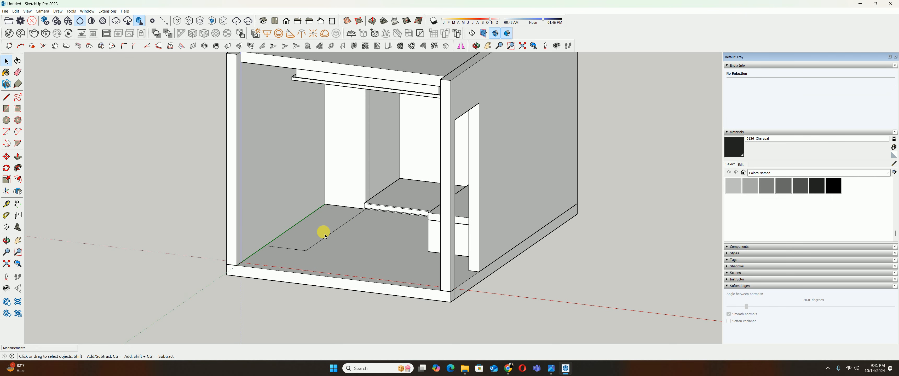
click(15, 10)
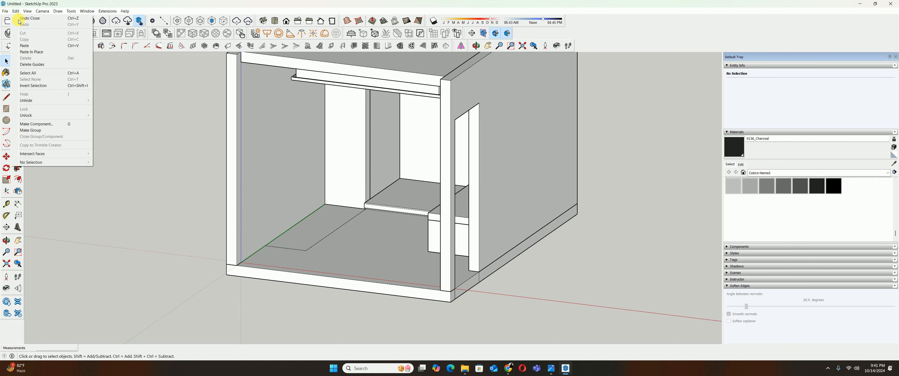
click(26, 49)
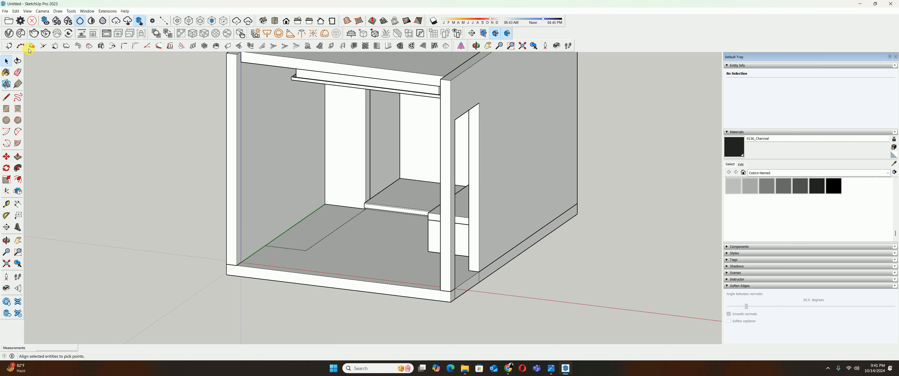
click(264, 247)
right_click(309, 231)
click(329, 279)
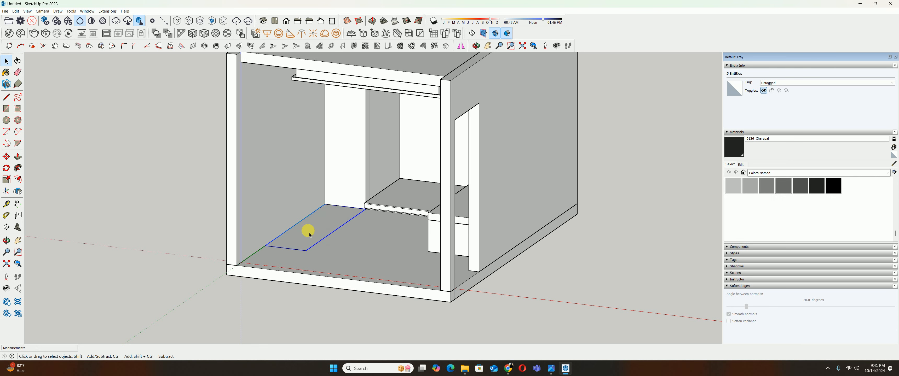
- Extrude the grouped rectangle's face up to the underside of the ceiling
double_click(307, 226)
key(p)
click(316, 231)
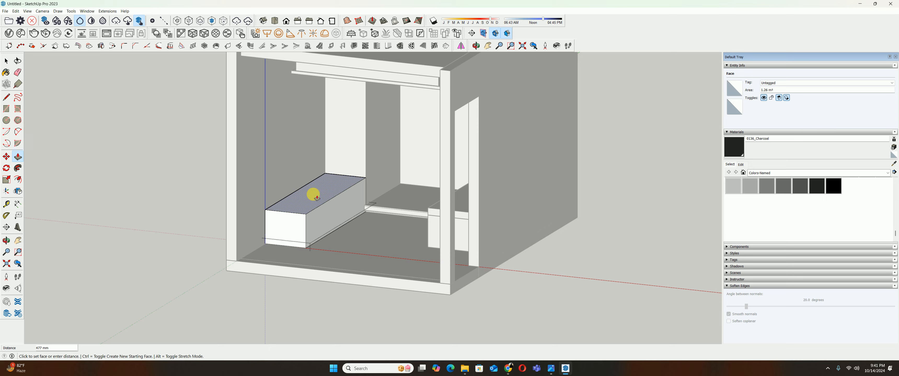
middle_drag(315, 193, 325, 144)
scroll(286, 121, up, 3)
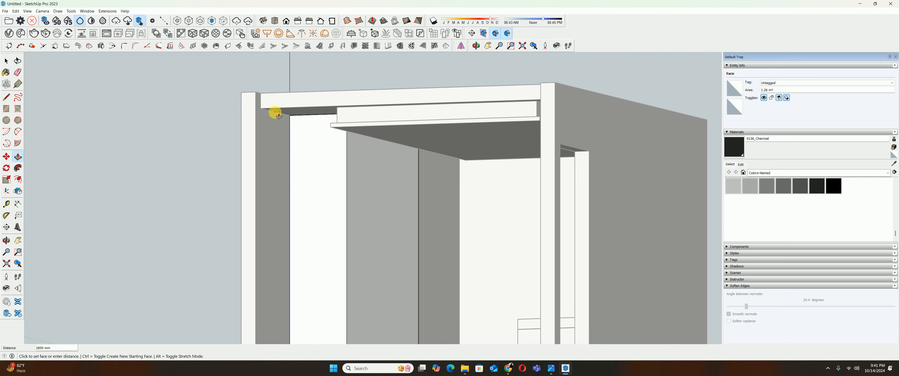
click(264, 109)
key(space)
- Copy the top edge of the tall block's long side 200 mm down, level with the false ceiling's lower edge
middle_drag(262, 106, 359, 150)
scroll(361, 152, up, 3)
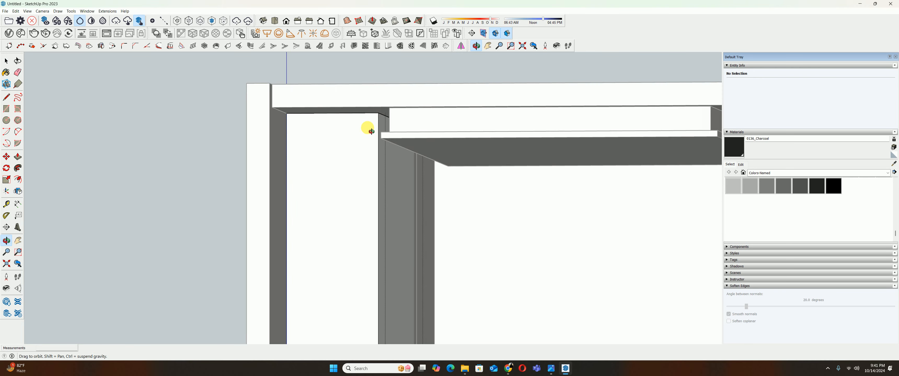
click(375, 115)
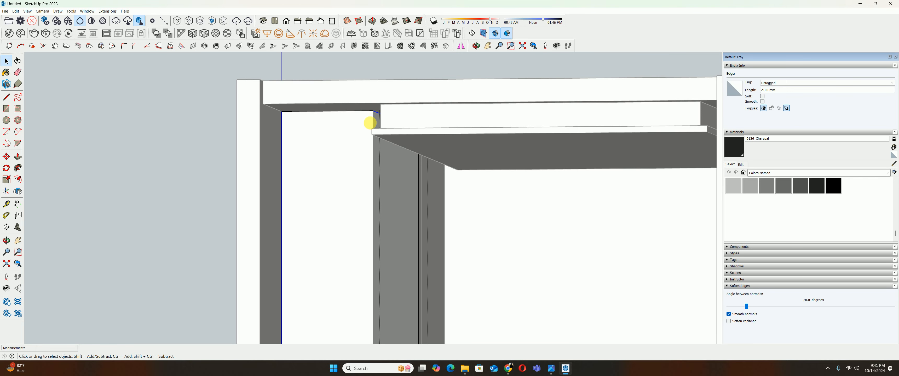
key(m)
click(375, 116)
key(ctrl)
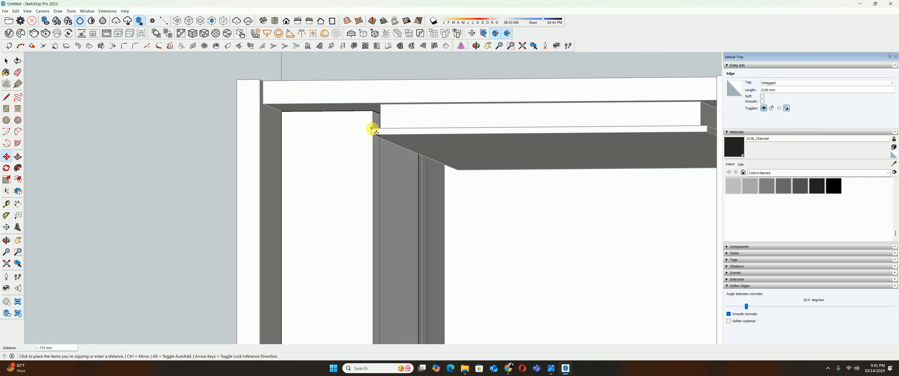
scroll(377, 139, up, 2)
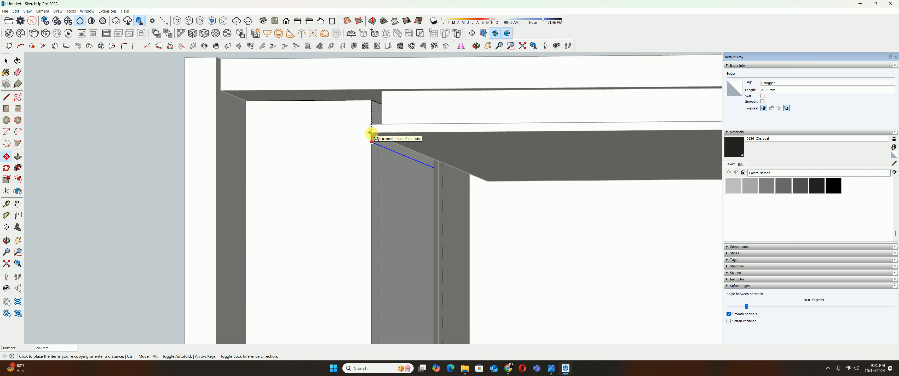
click(372, 134)
scroll(377, 164, down, 6)
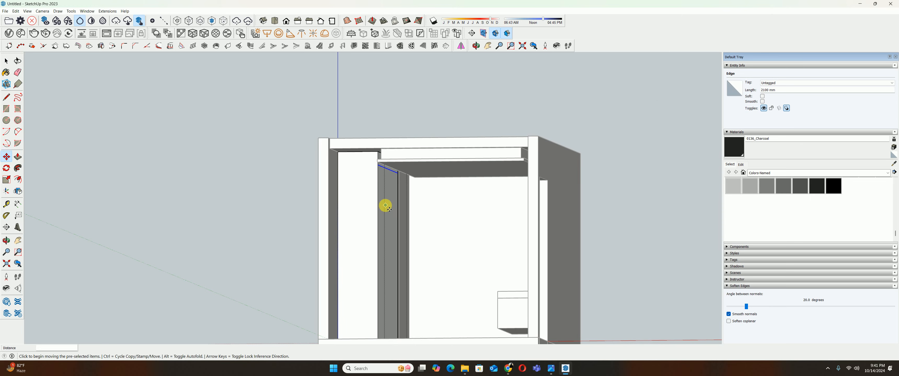
- Offset the outline of the tall face below the copied edge inward to form a thin border
key(f)
middle_drag(373, 207, 355, 128)
click(355, 128)
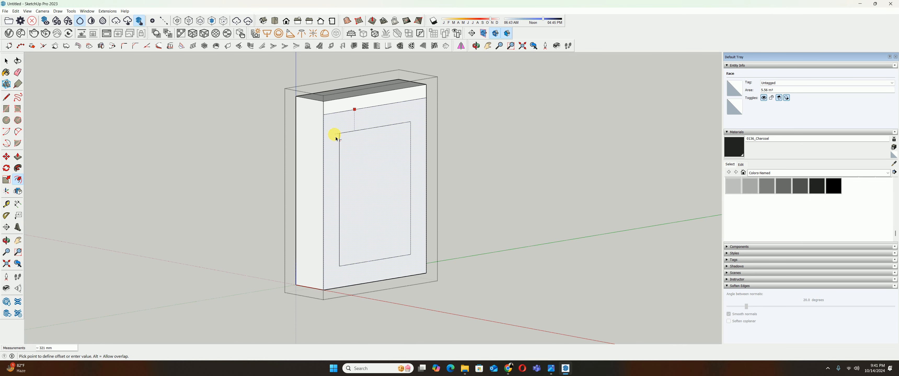
key(Return)
key(space)
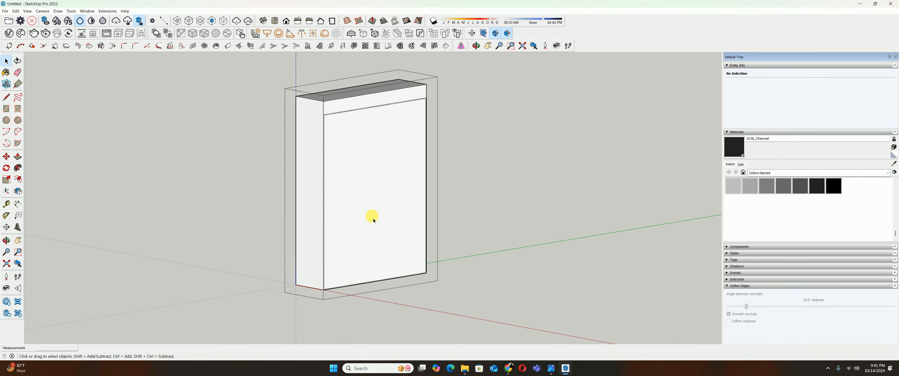
- Check the reference bathroom photo and move the block's bottom face and lower edges up 100 mm
scroll(357, 206, up, 5)
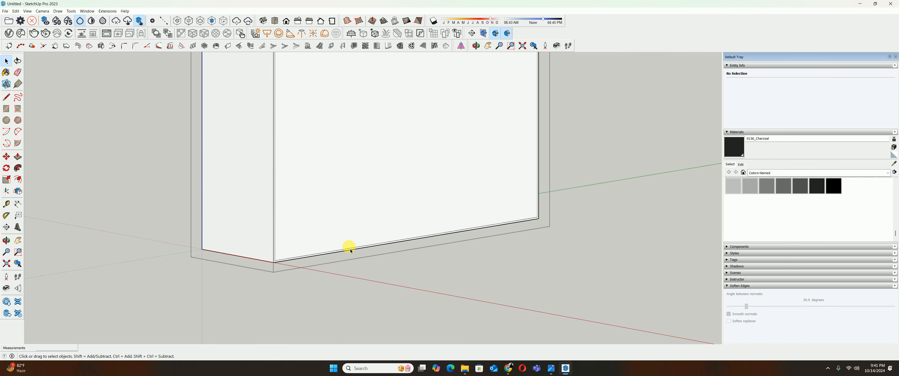
click(551, 369)
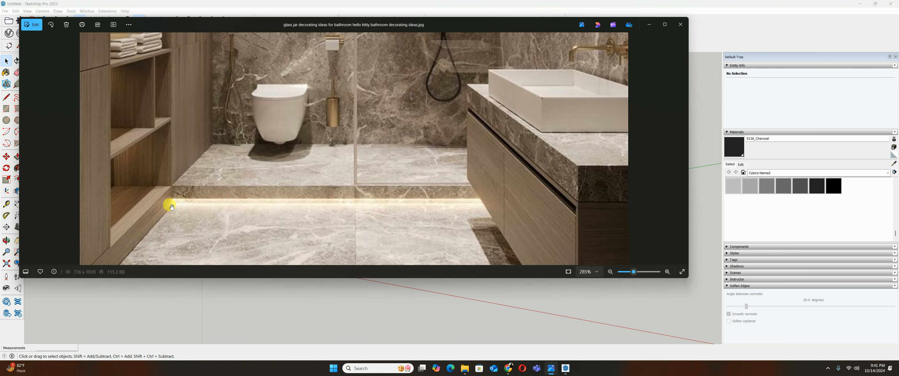
click(647, 25)
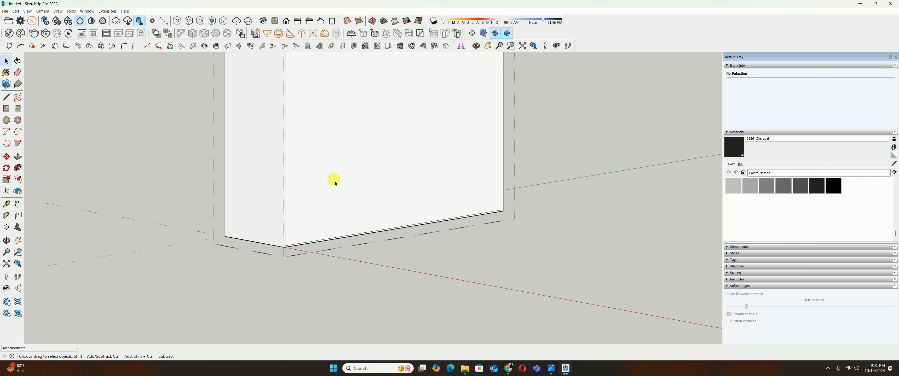
middle_drag(328, 219, 295, 193)
scroll(300, 191, down, 3)
drag(174, 157, 434, 229)
scroll(405, 205, up, 3)
key(m)
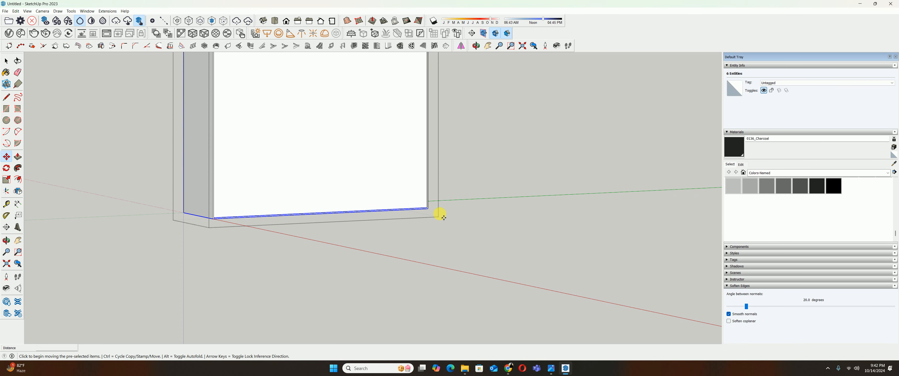
click(427, 208)
key(Return)
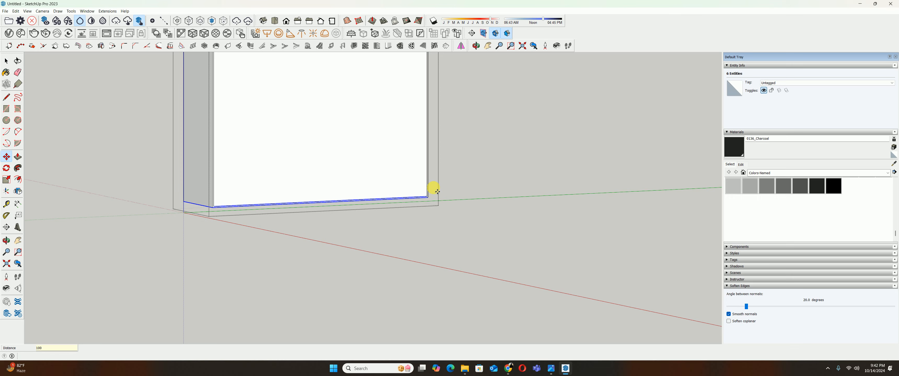
- Extrude the raised bottom face 100 mm down to the floor as a new section, keeping the starting edges as a base line
middle_drag(412, 207, 316, 202)
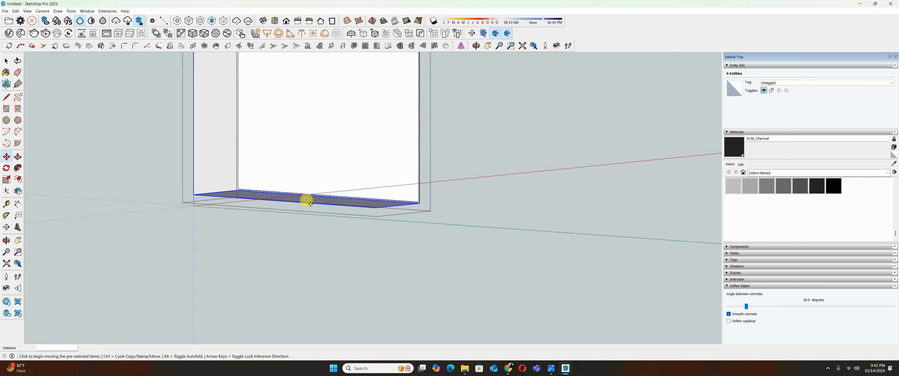
key(space)
click(551, 368)
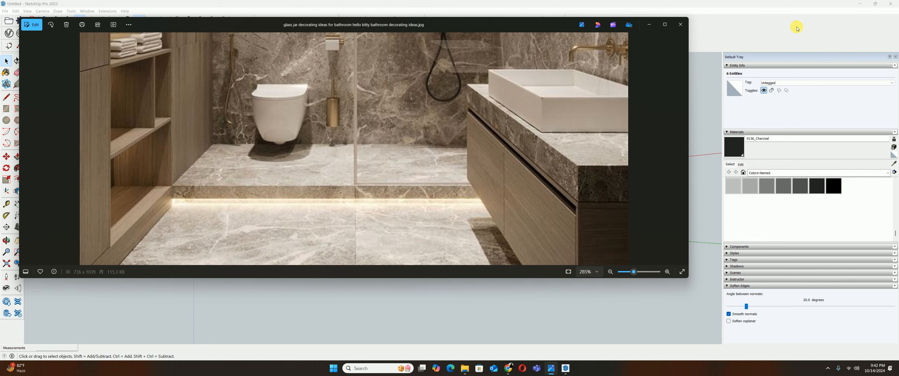
click(648, 25)
scroll(241, 194, up, 4)
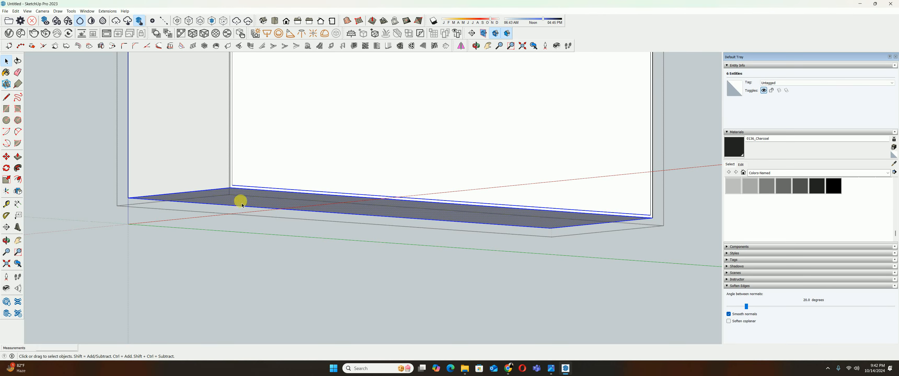
key(p)
click(251, 208)
key(ctrl)
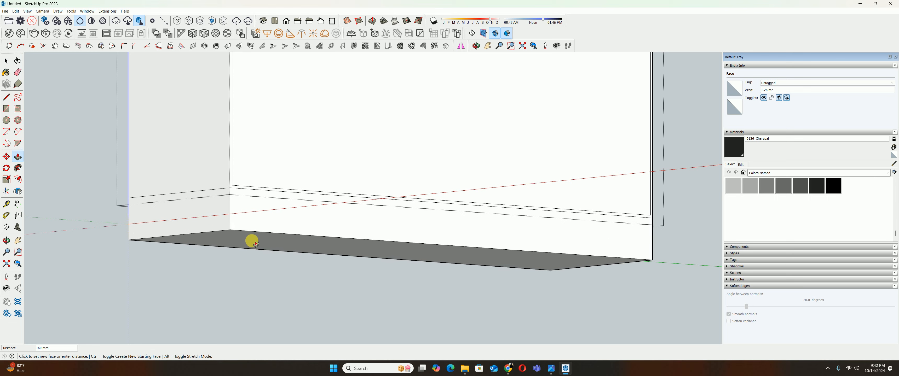
key(Return)
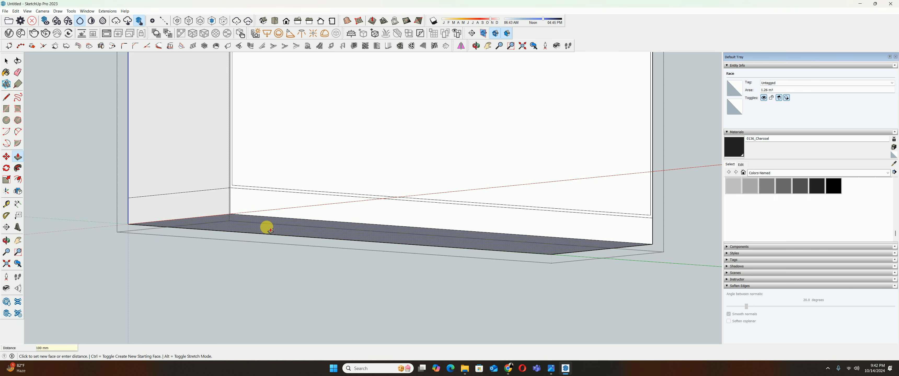
middle_drag(296, 192, 403, 159)
scroll(355, 168, down, 3)
key(space)
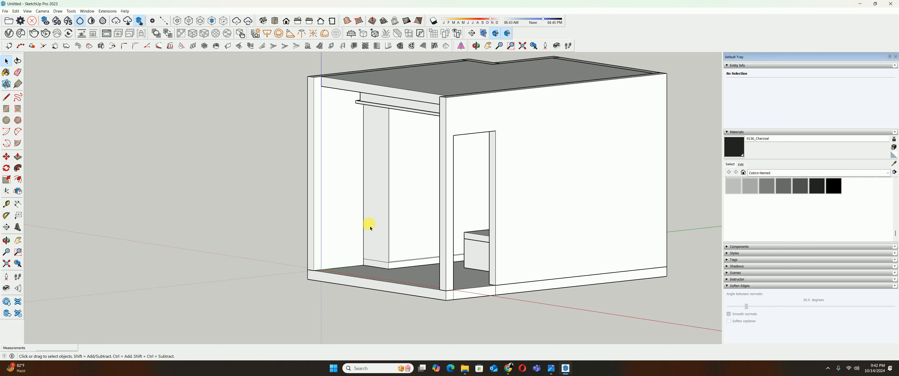
scroll(401, 230, up, 6)
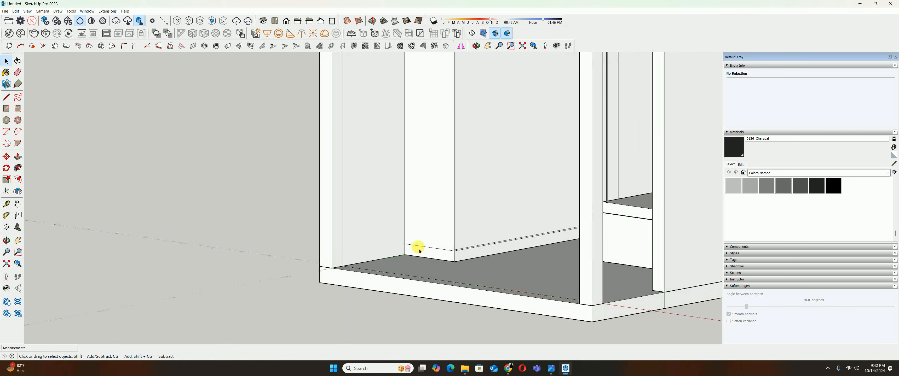
scroll(400, 263, down, 2)
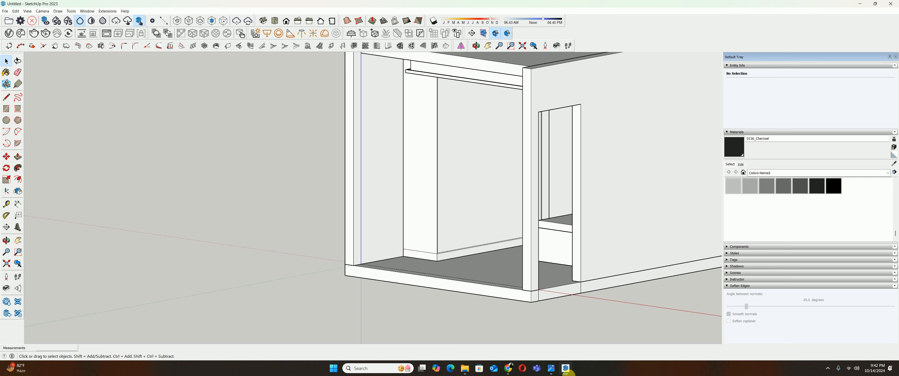
- Switch to Chrome, open 3D Warehouse in a new tab and search for "washing machine"
click(508, 368)
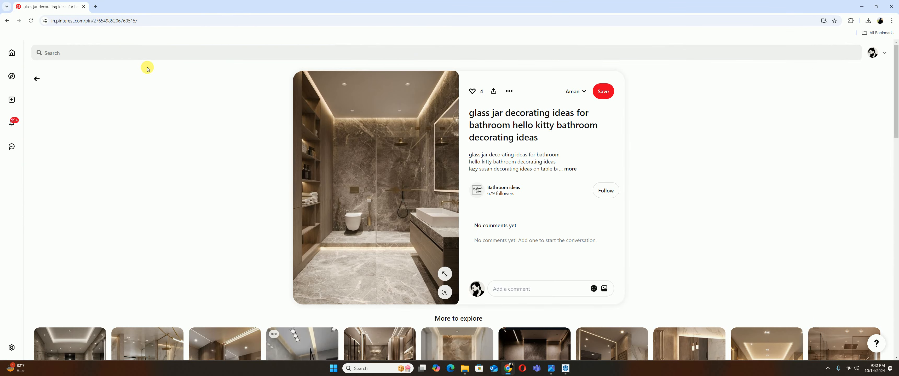
click(96, 8)
click(396, 159)
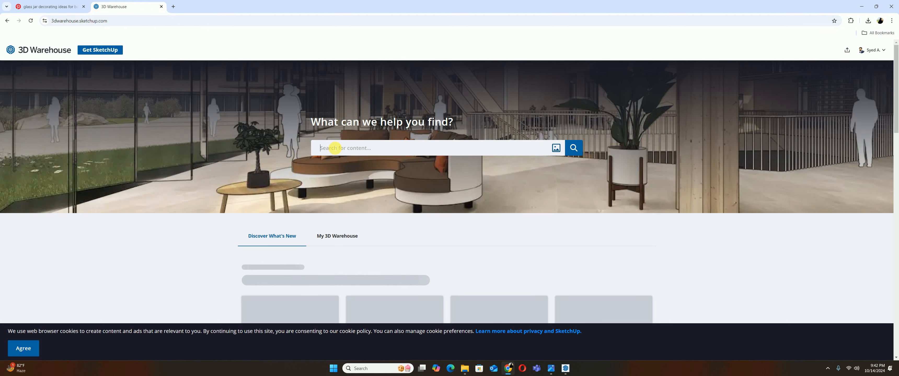
click(328, 147)
text(w)
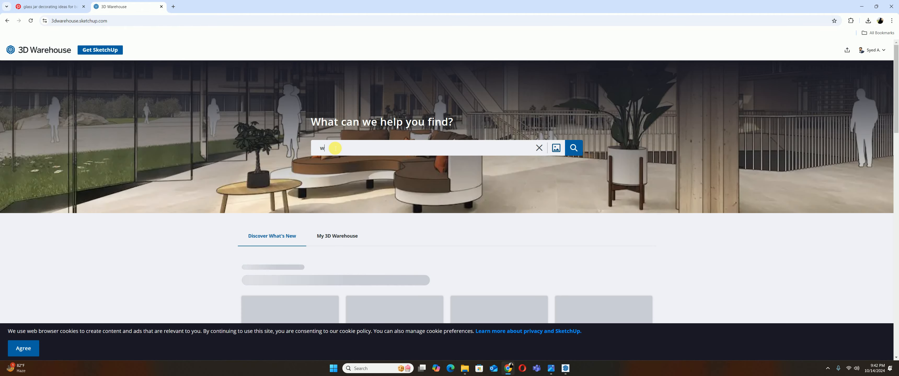
text(ashing machi)
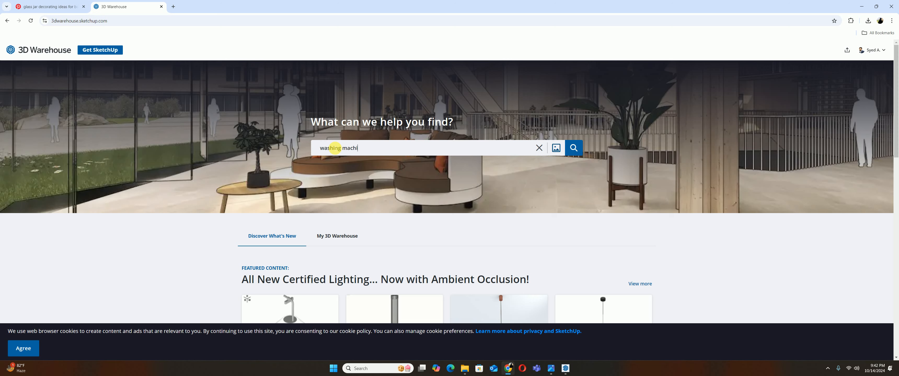
text(ne)
key(Return)
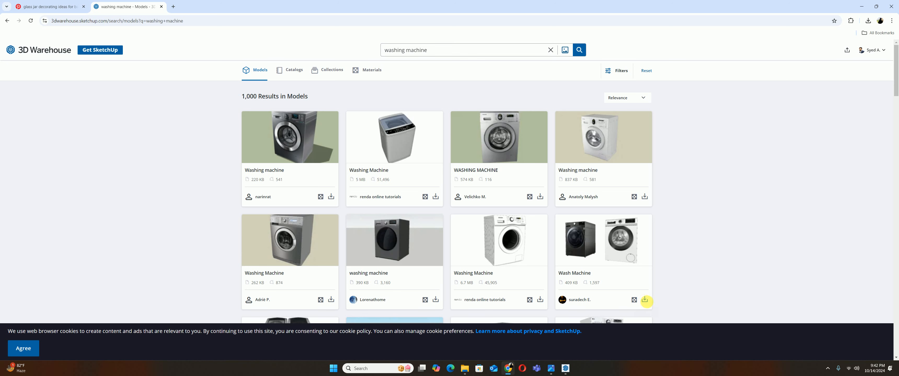
- Browse the washing machine results and download the grey 3 MB front-loading model from the third row
scroll(644, 297, down, 2)
scroll(538, 237, up, 2)
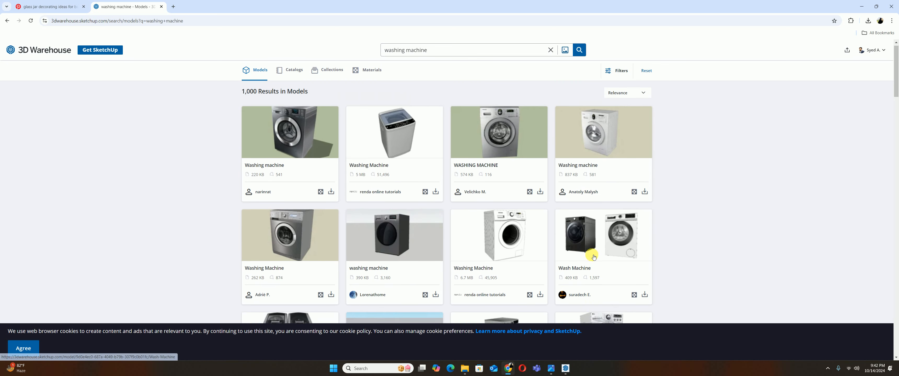
scroll(585, 254, down, 3)
scroll(535, 201, up, 3)
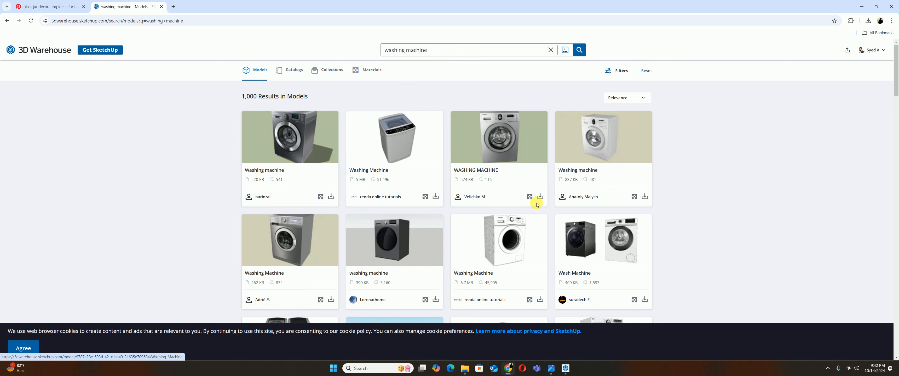
scroll(512, 195, down, 4)
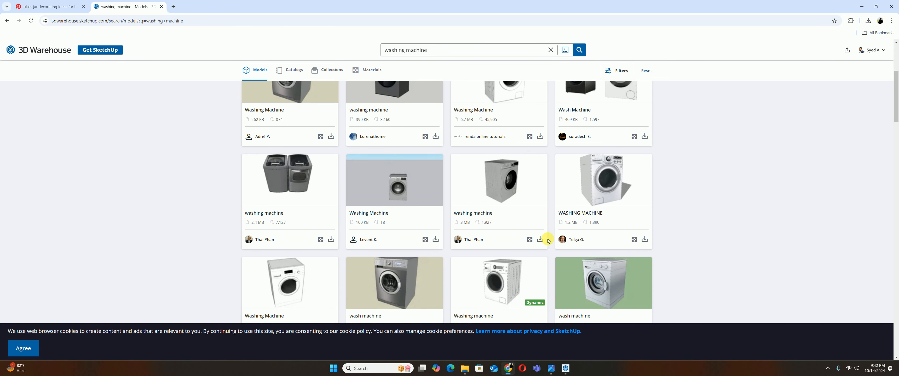
click(540, 239)
scroll(596, 234, up, 4)
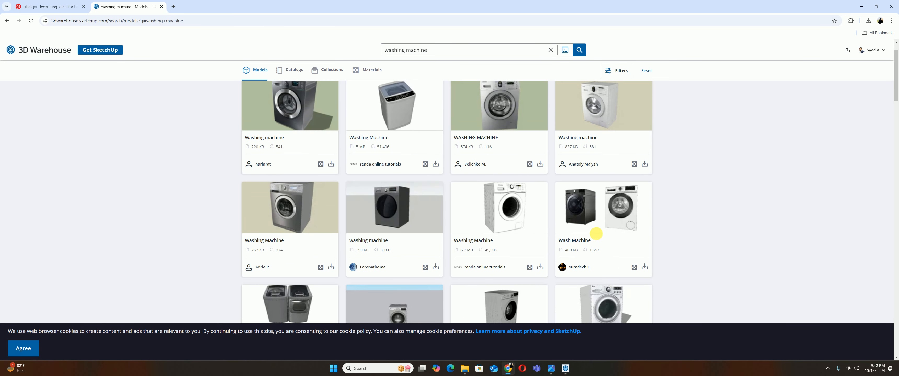
- Download the 409 KB "Wash Machine" model with the black and white pair, and the dark 390 KB "washing machine" model
click(644, 267)
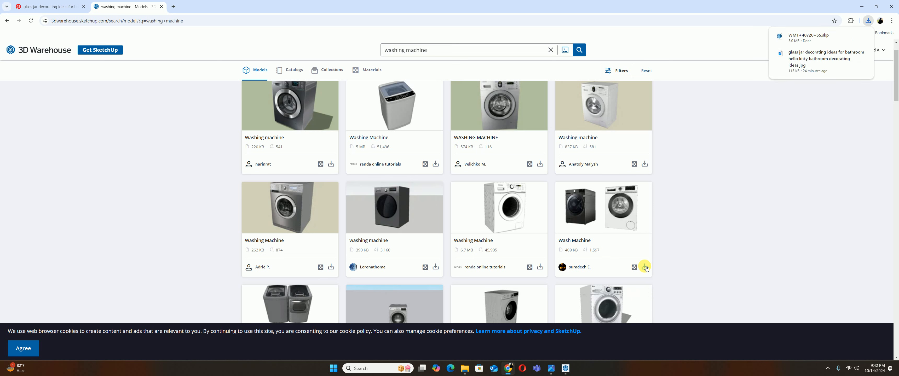
click(659, 284)
scroll(393, 195, up, 1)
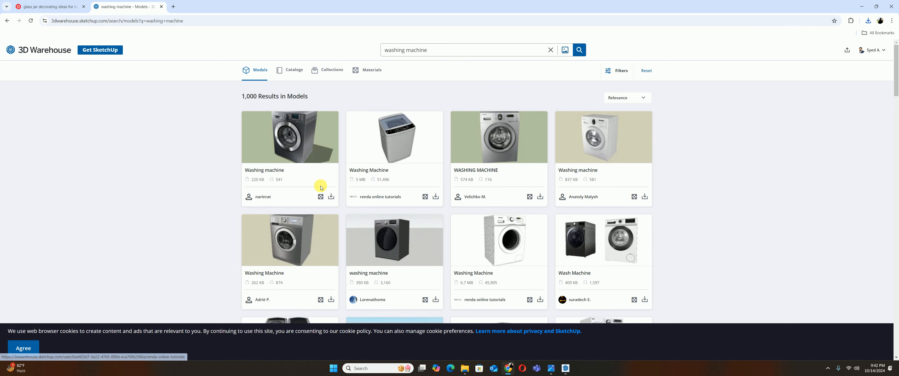
scroll(372, 208, down, 1)
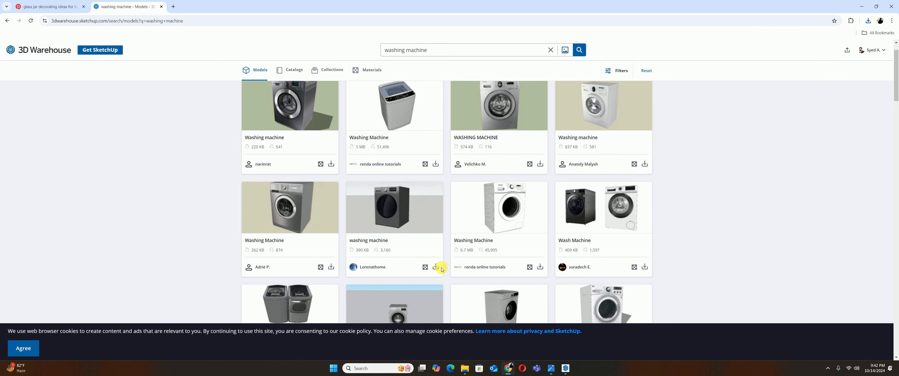
- Switch back to SketchUp, import wash+machine.skp and place it on the floor at the open front of the room
click(861, 6)
click(5, 11)
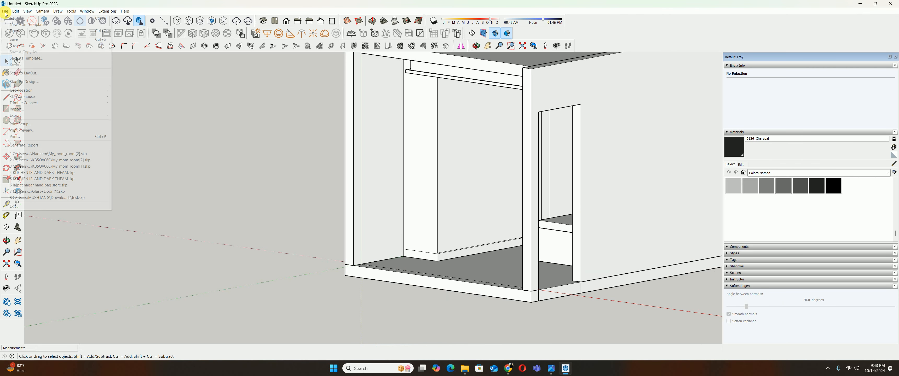
click(27, 107)
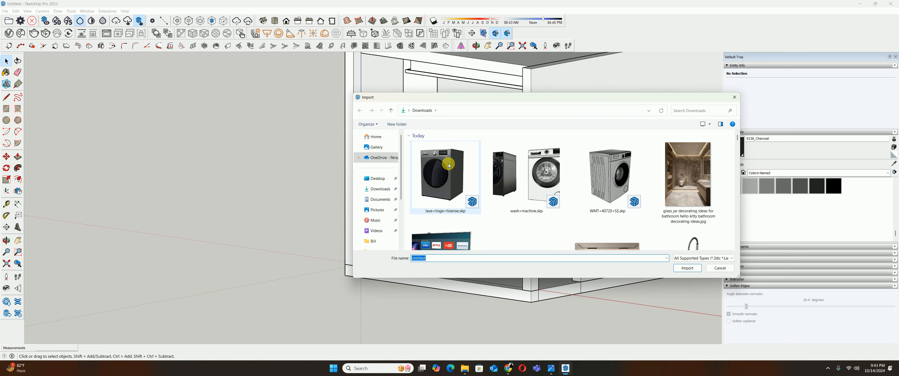
click(508, 182)
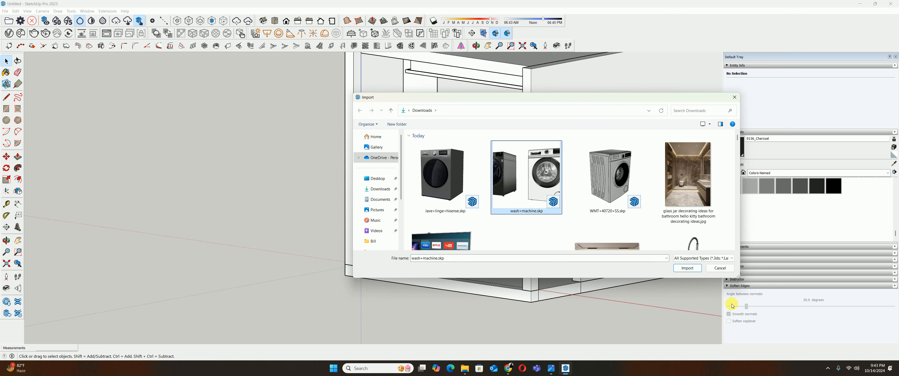
click(687, 268)
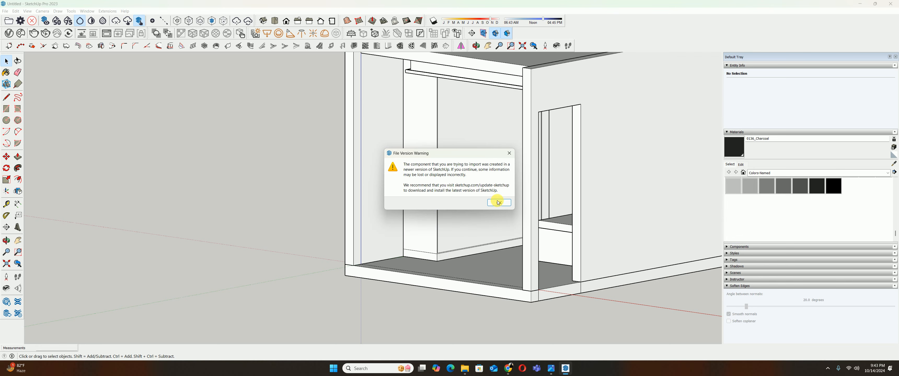
click(498, 202)
middle_drag(345, 226, 395, 257)
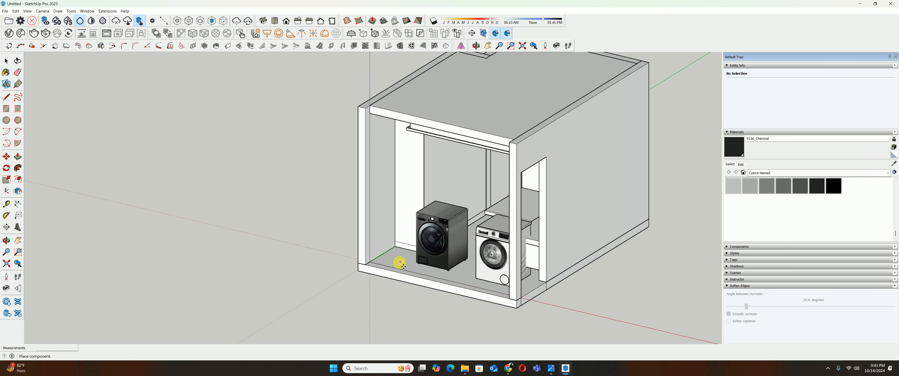
click(398, 269)
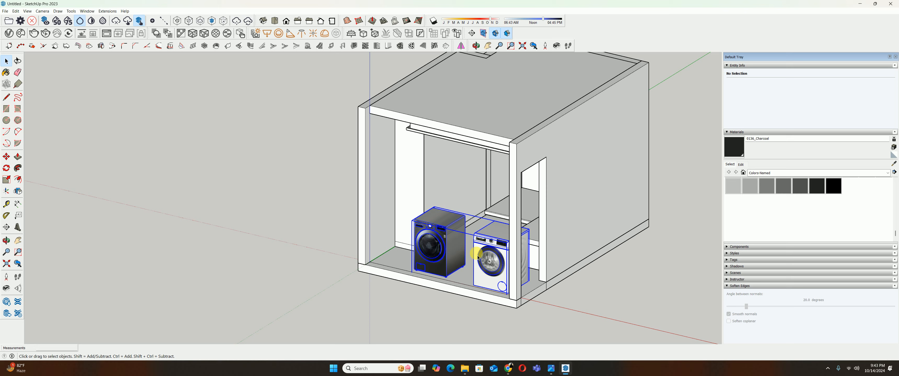
- Open the imported component, delete the white washing machine and keep only the black one
double_click(478, 258)
scroll(474, 246, up, 6)
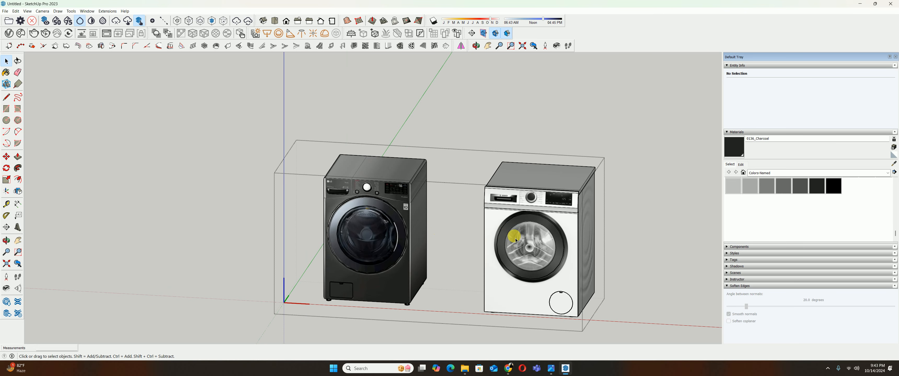
middle_drag(397, 241, 465, 228)
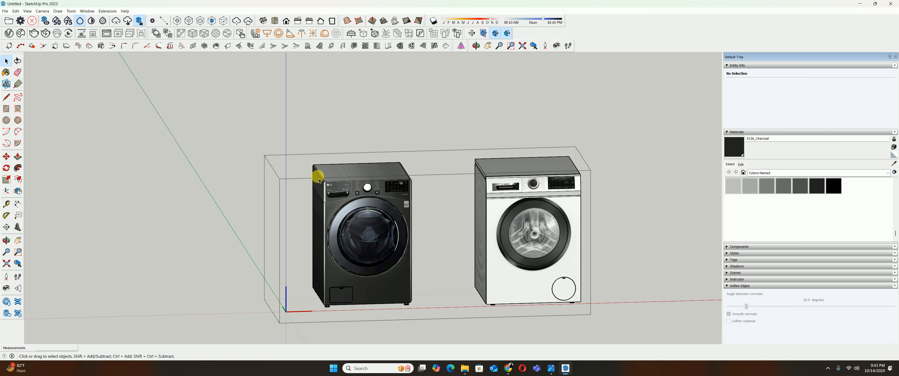
scroll(458, 127, up, 1)
drag(454, 126, 685, 344)
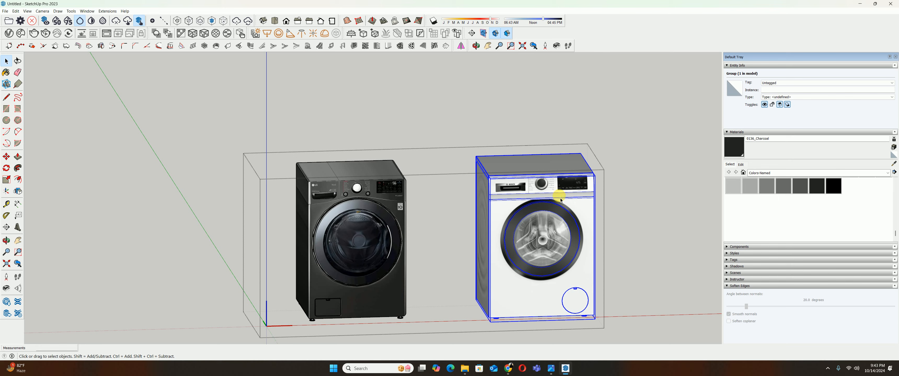
key(Delete)
key(Escape)
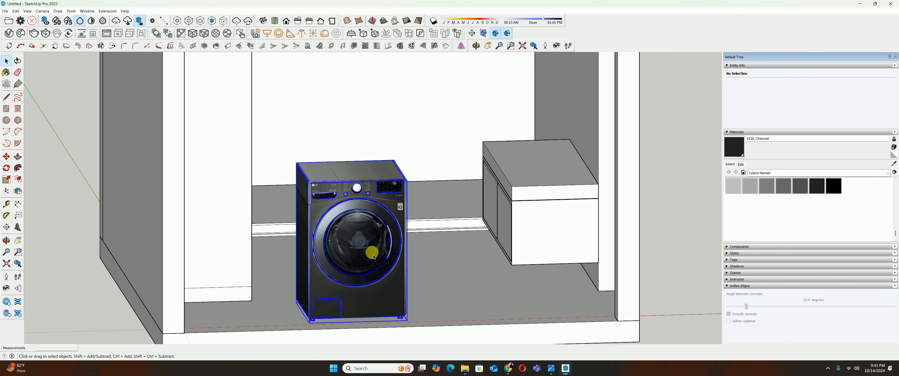
- Rotate the black washing machine about its lower front corner so its door faces the side wall with the opening
click(374, 257)
scroll(373, 257, up, 5)
key(q)
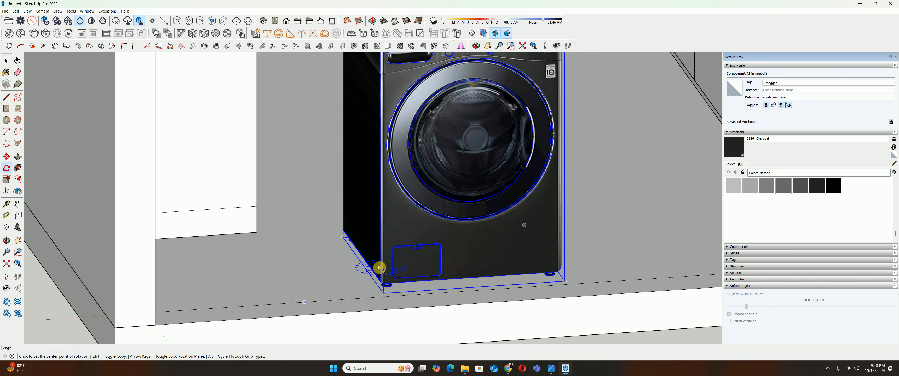
scroll(380, 268, up, 2)
click(384, 303)
click(362, 306)
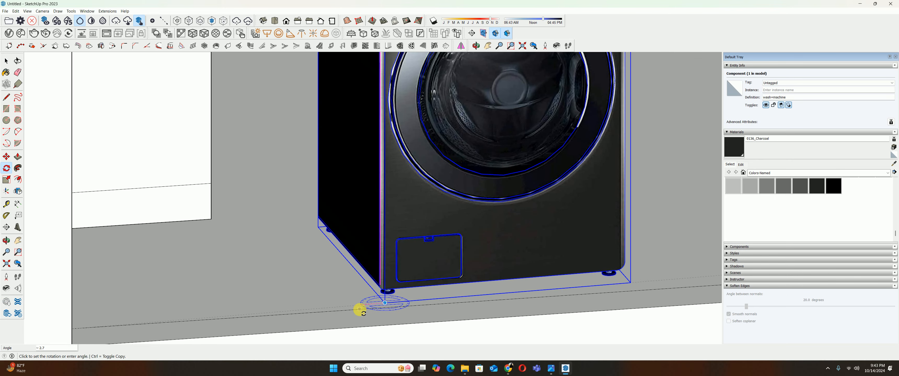
key(Return)
- Move the rotated washing machine back along the floor into the space beside the tall cabinet block
scroll(372, 293, down, 3)
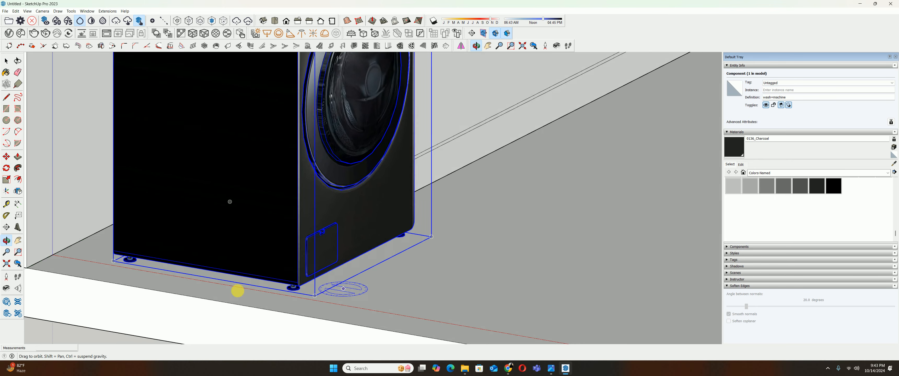
scroll(349, 262, up, 2)
key(m)
middle_drag(281, 230, 423, 215)
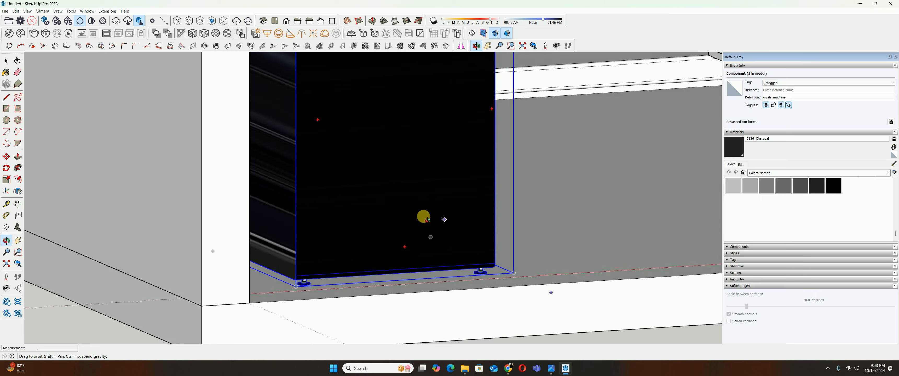
shift+middle_drag(327, 233, 249, 263)
scroll(165, 259, up, 1)
click(164, 264)
middle_drag(162, 263, 108, 249)
click(108, 249)
scroll(337, 249, down, 3)
middle_drag(337, 249, 303, 284)
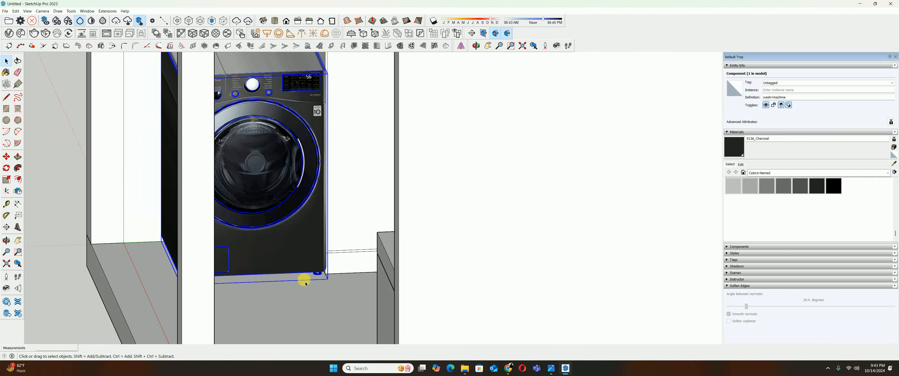
- Shift the washing machine 100 mm sideways, away from the tall cabinet block, and deselect it
click(327, 299)
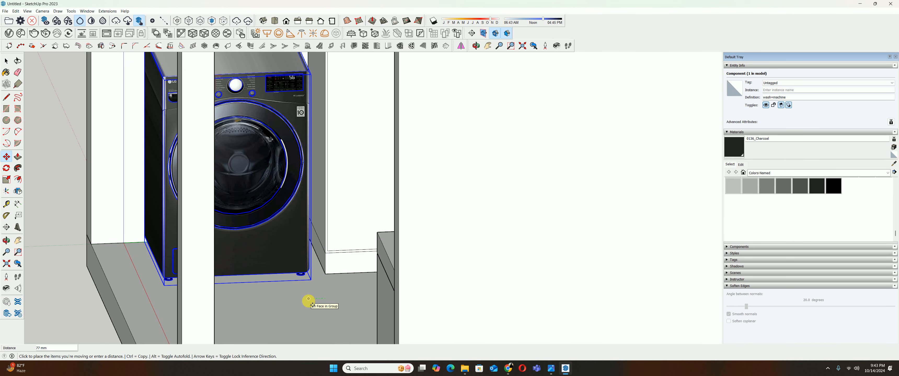
click(311, 300)
key(space)
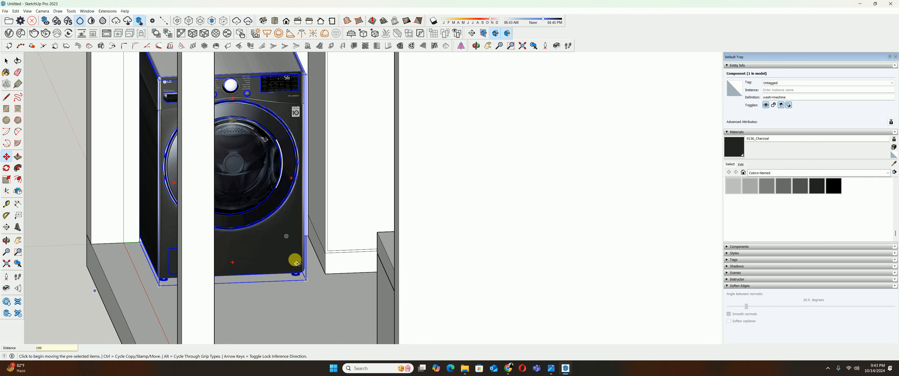
scroll(305, 211, down, 2)
click(37, 232)
shift+middle_drag(93, 219, 145, 210)
scroll(145, 211, down, 4)
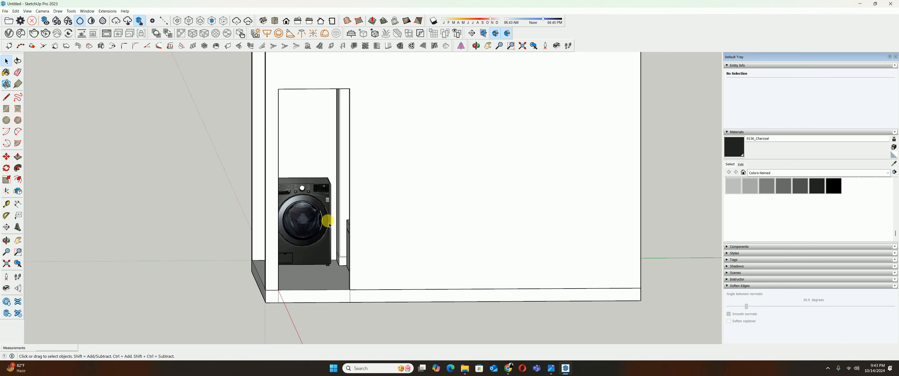
- Switch the camera to perspective projection and face the room interior with the washing machine
click(41, 11)
click(56, 50)
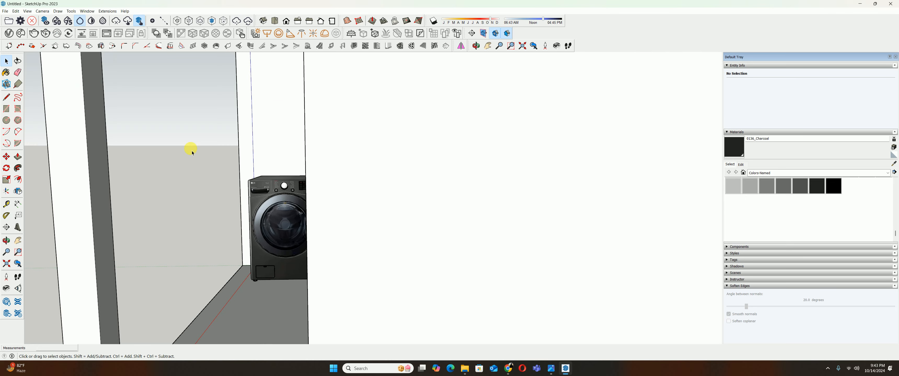
scroll(404, 207, down, 3)
scroll(405, 210, up, 5)
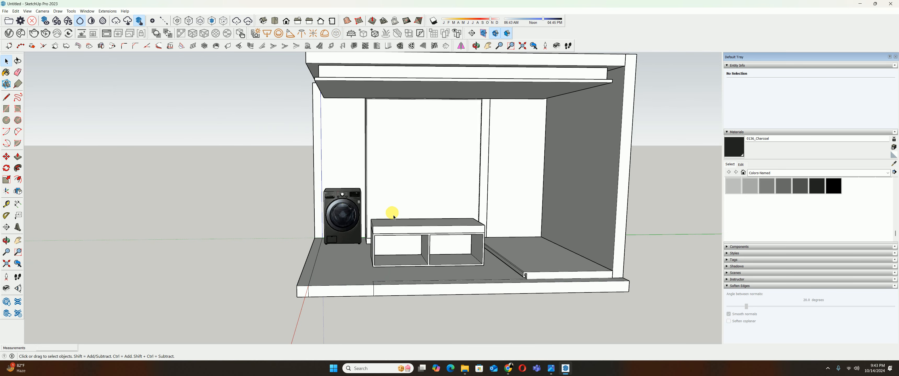
mouse_move(394, 213)
middle_down()
mouse_move(404, 211)
mouse_move(392, 223)
middle_up()
scroll(404, 211, down, 3)
- Group the parts of the low two-compartment cabinet and remove the group from the scene
key(space)
click(411, 202)
scroll(394, 203, up, 4)
click(391, 215)
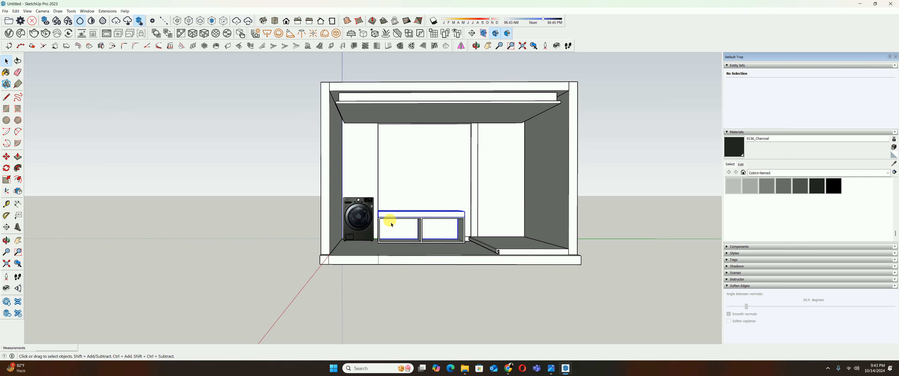
scroll(391, 225, up, 2)
shift+click(388, 217)
right_click(389, 216)
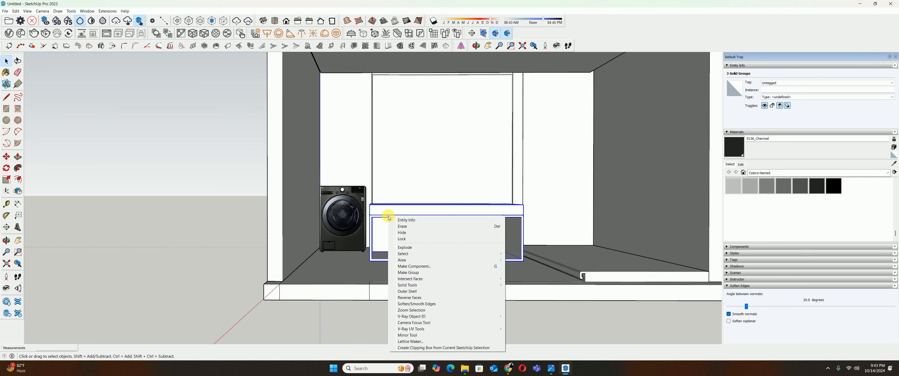
click(408, 273)
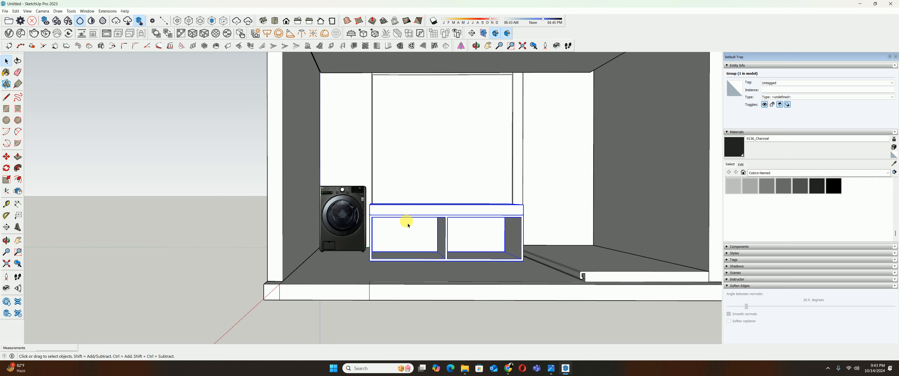
key(Delete)
- Place a horizontal guide above the washing machine, offset upward from the floor edge of the tall block's side
scroll(391, 205, up, 4)
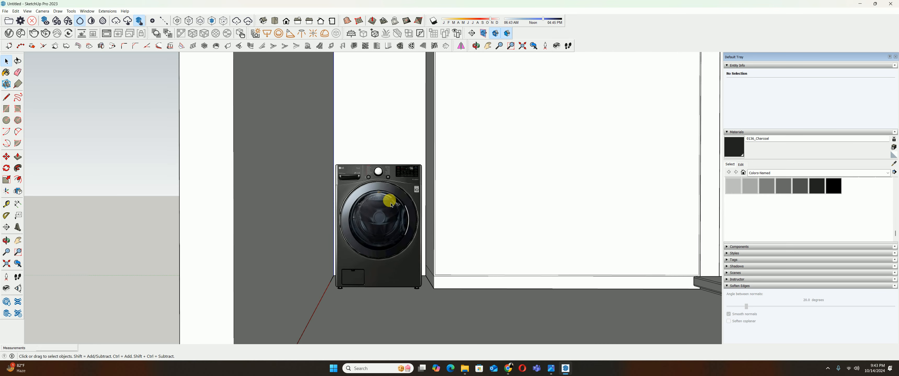
middle_drag(391, 204, 436, 279)
click(380, 202)
scroll(437, 281, up, 4)
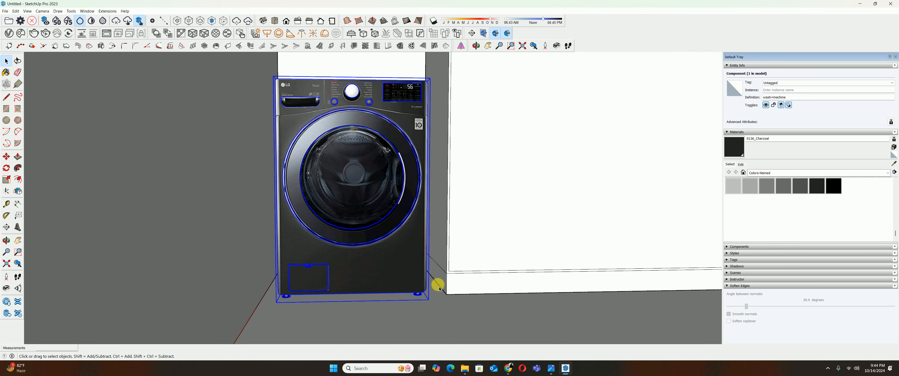
key(t)
click(441, 287)
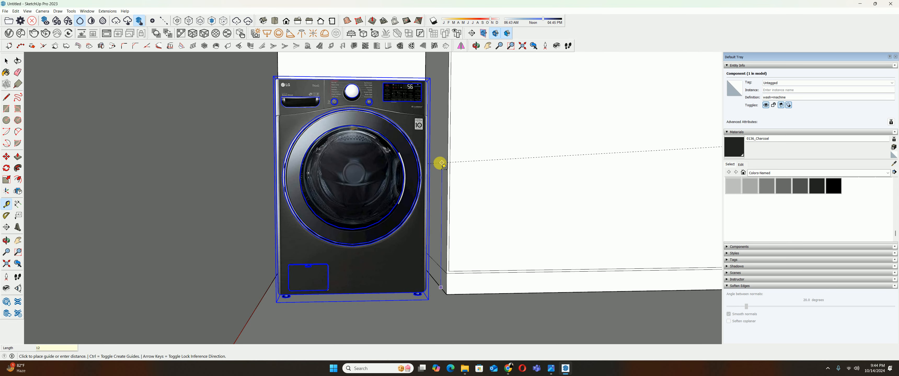
click(442, 163)
- Add a second horizontal guide 200 mm below the first one on the tall block's side
middle_drag(433, 90, 449, 85)
click(448, 76)
text(2)
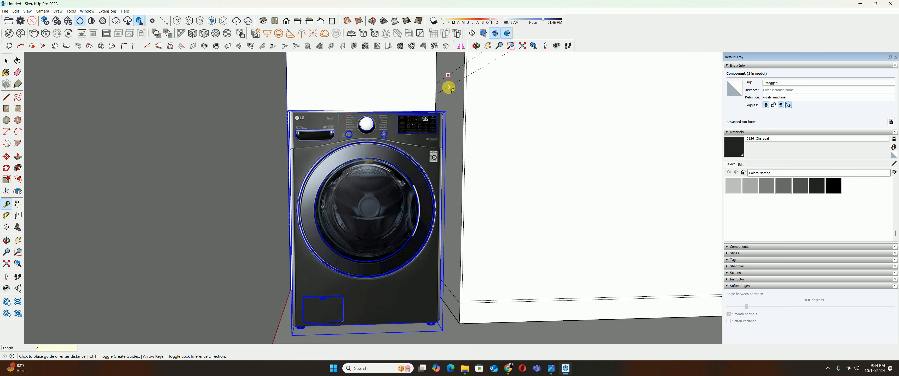
text(00)
key(Return)
middle_drag(447, 94, 420, 114)
key(space)
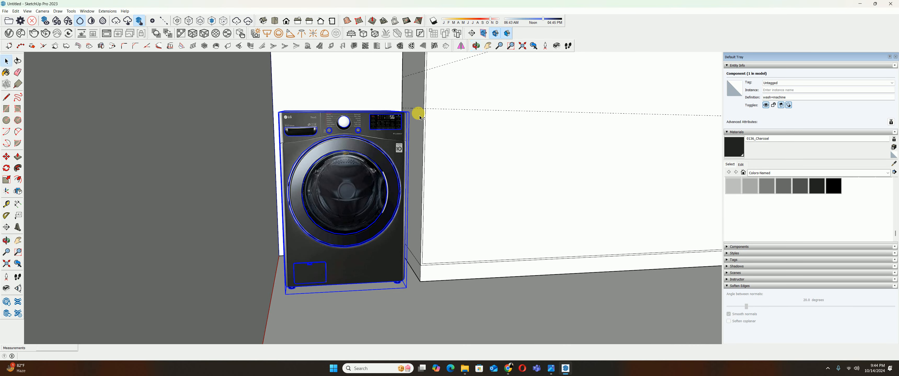
- Draw a 600 × 1000 mm rectangle on the tall block's side from the lower guide to the floor corner and group it
double_click(414, 241)
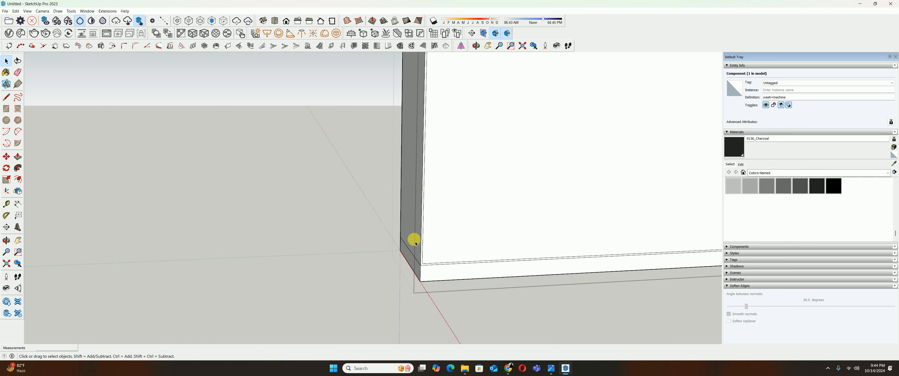
key(Escape)
scroll(406, 242, down, 1)
key(r)
scroll(407, 215, up, 4)
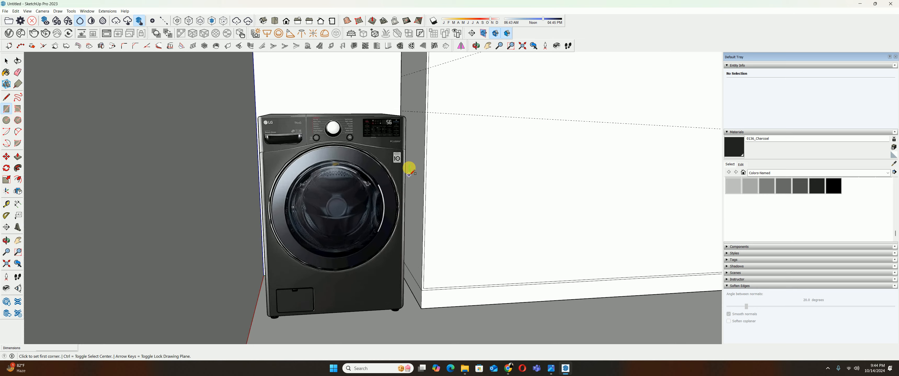
click(399, 100)
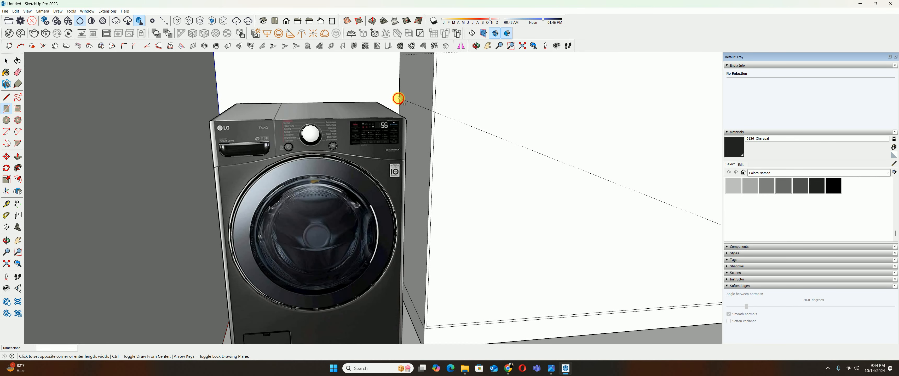
scroll(411, 181, down, 2)
scroll(405, 201, up, 5)
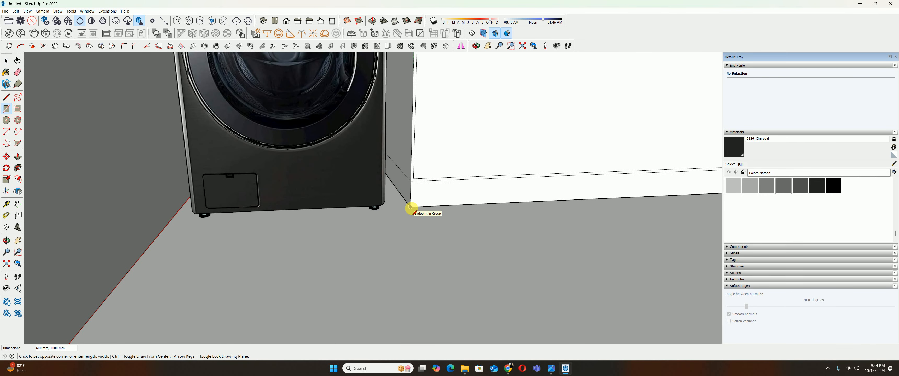
key(space)
scroll(412, 159, down, 3)
right_click(413, 158)
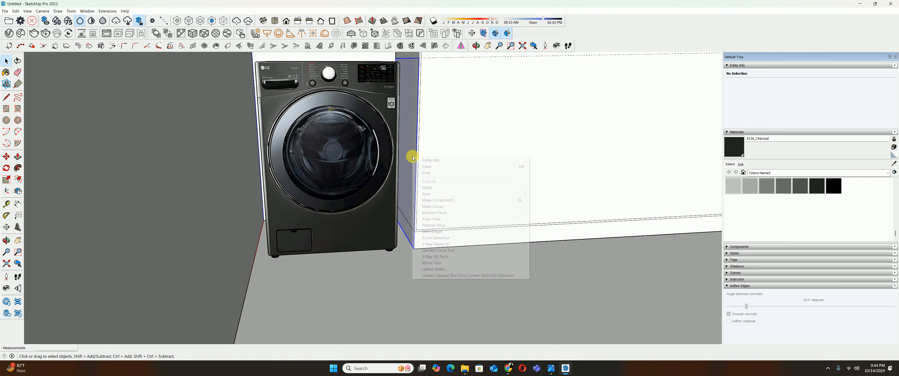
click(432, 206)
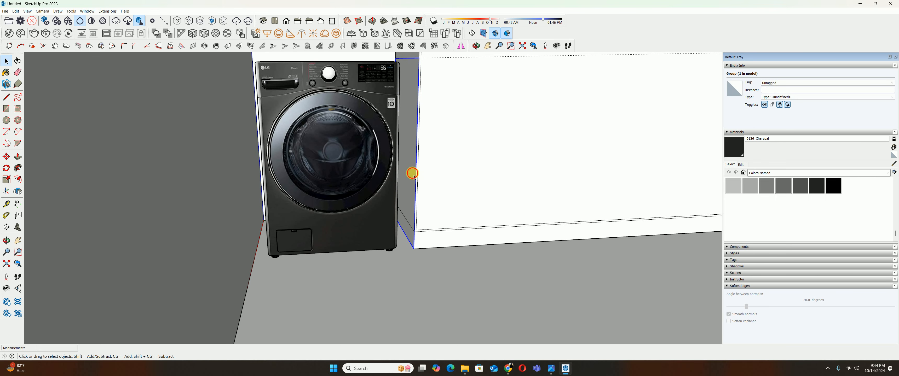
- Open the new rectangle group and extrude its face 850 mm across the washing machine niche to the opposite wall
double_click(412, 173)
key(p)
click(409, 183)
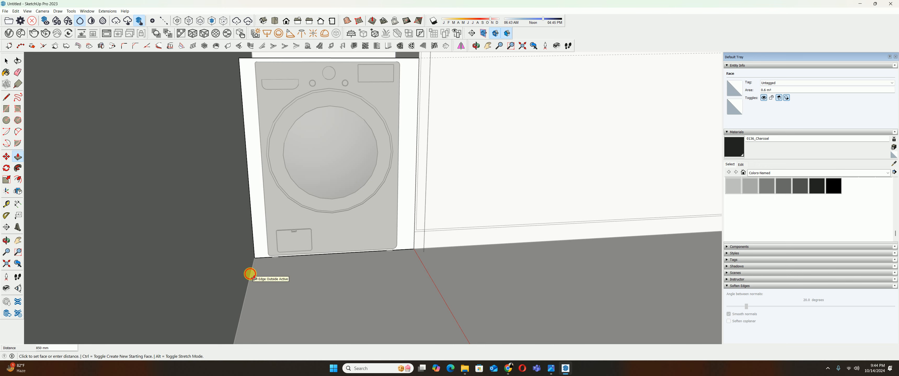
click(249, 274)
- Push the bottom face of the extruded box up by 980 mm, leaving only a thin slab
middle_drag(248, 274, 370, 228)
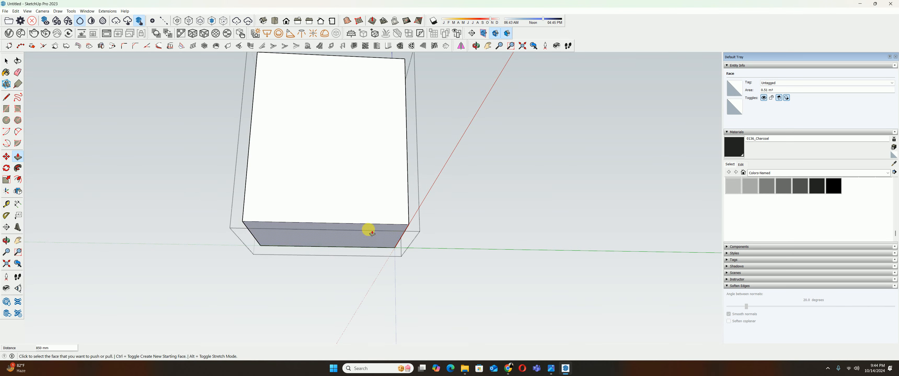
click(372, 233)
middle_drag(361, 100, 372, 171)
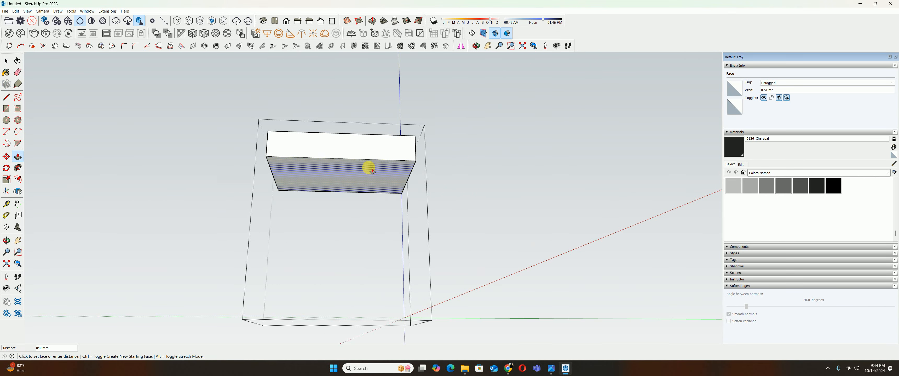
text(980)
key(Return)
key(space)
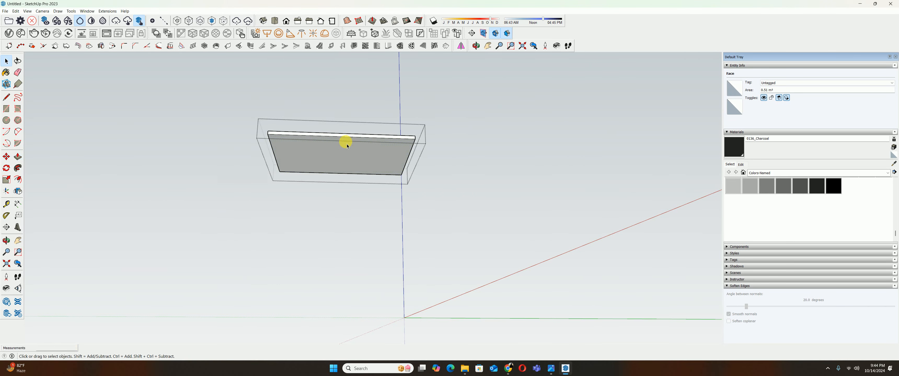
- Move the slab group upward so that it sits just above the washing machine
scroll(345, 142, up, 5)
middle_drag(335, 143, 333, 182)
click(315, 148)
middle_drag(315, 148, 257, 165)
key(m)
click(305, 135)
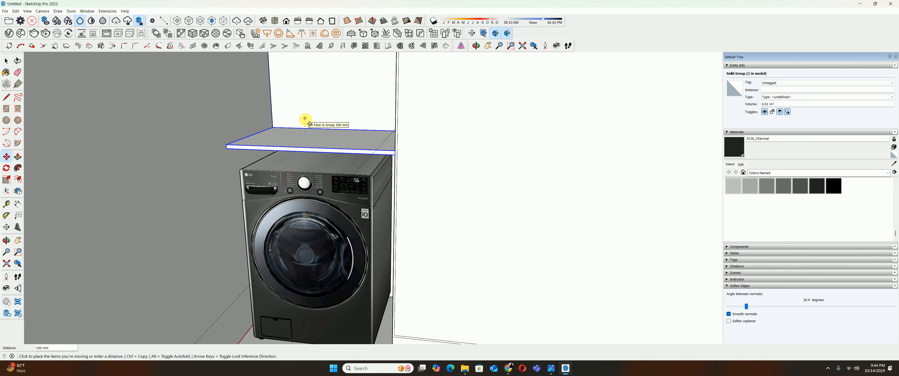
key(Return)
key(space)
- Open the slab group above the washing machine and pull its front face out by 50 mm
middle_drag(294, 160, 331, 156)
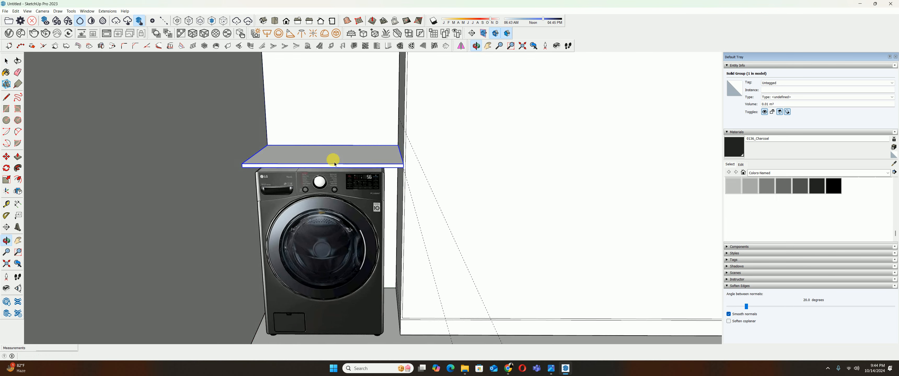
scroll(314, 166, up, 2)
scroll(186, 147, down, 3)
double_click(240, 145)
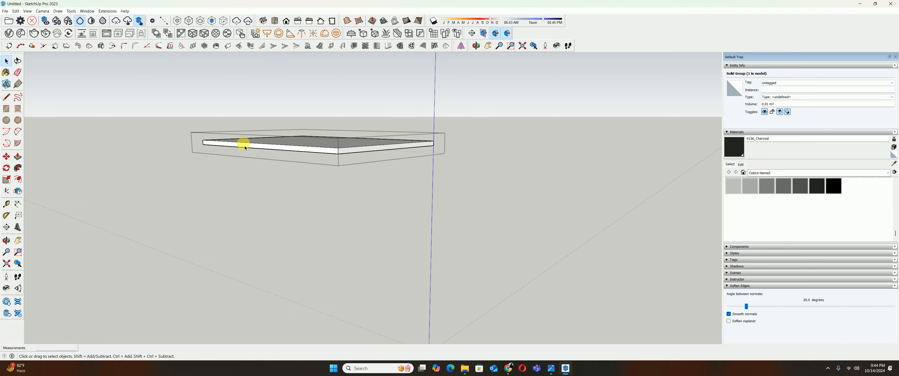
middle_drag(241, 145, 217, 168)
click(282, 148)
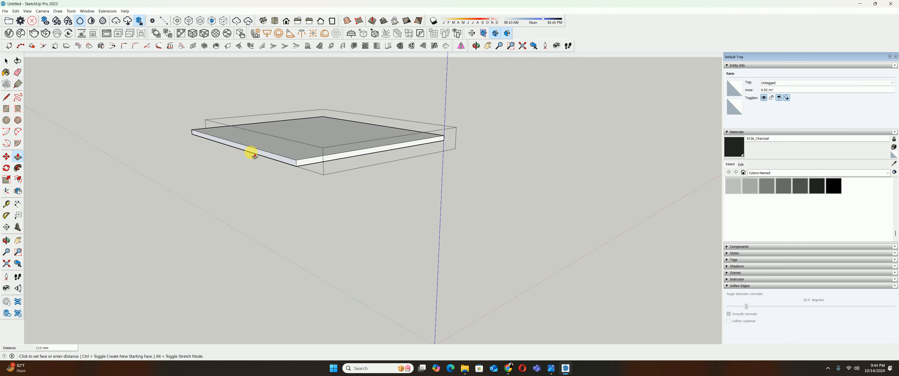
text(50)
key(Return)
key(space)
click(295, 172)
middle_drag(295, 172, 297, 151)
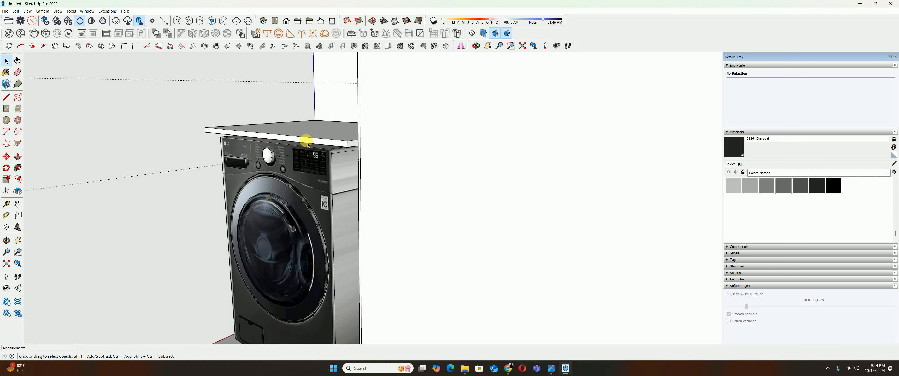
- Pull the slab's front face further outward to increase its overhang in front of the washing machine
double_click(306, 141)
click(324, 147)
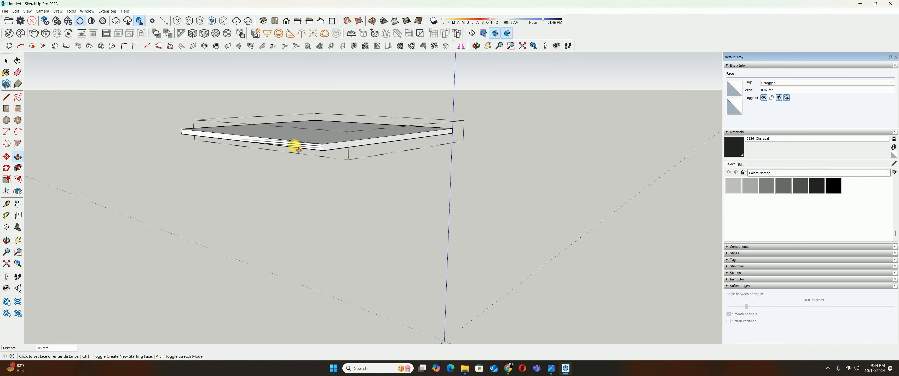
text(5)
key(Return)
key(space)
key(Escape)
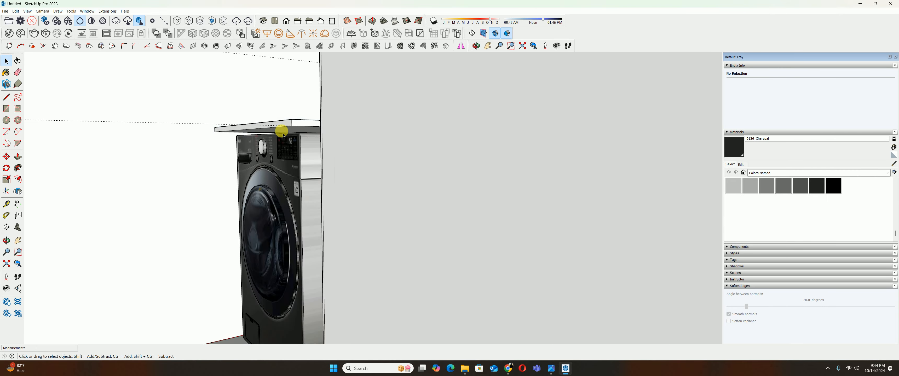
- Inside the slab group, copy the front bottom edge 20 mm inward across the underside
double_click(282, 131)
click(286, 133)
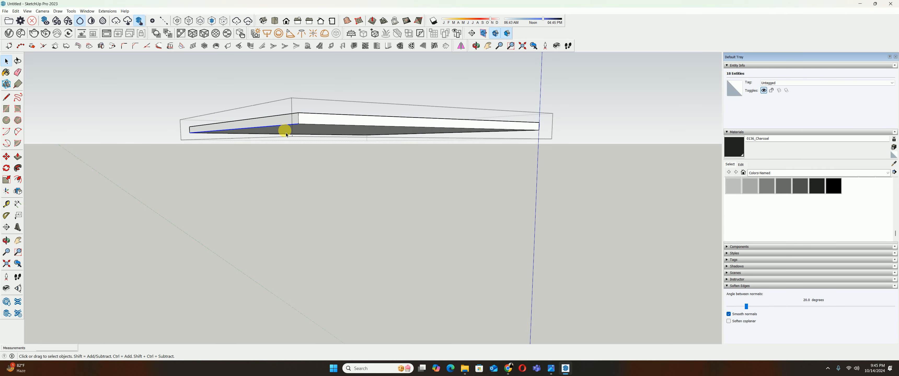
key(m)
scroll(249, 125, up, 5)
click(220, 96)
key(ctrl)
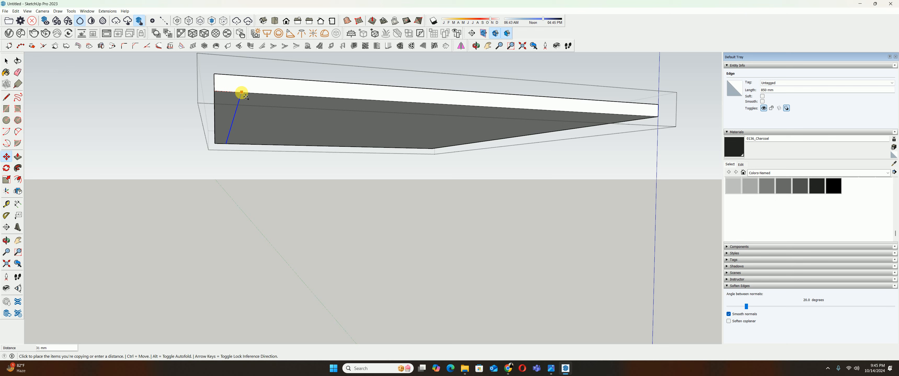
text(2)
key(Return)
- Extrude the narrow front strip on the slab's underside down by 20 mm to form a front lip
key(p)
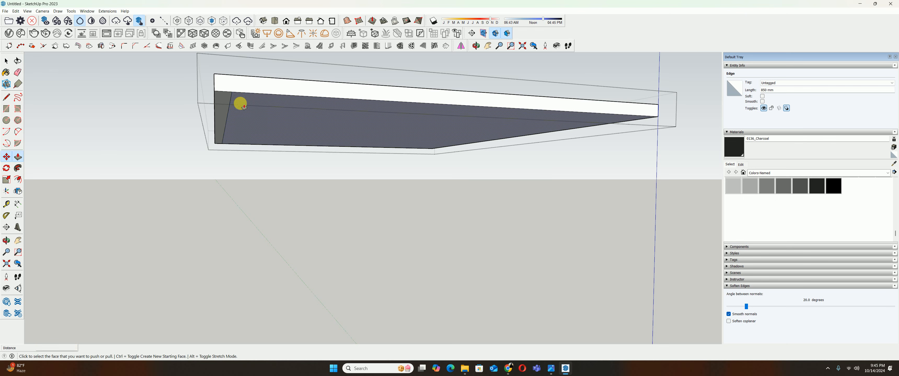
click(226, 102)
text(20)
key(Return)
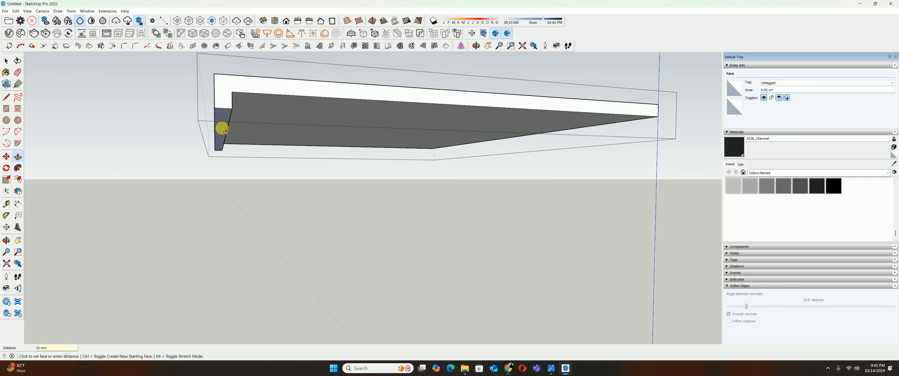
middle_drag(222, 127, 38, 80)
- Copy the short end edge of the front lip 20 mm along the lip's inner face
key(space)
click(253, 134)
scroll(359, 123, up, 5)
scroll(248, 236, up, 5)
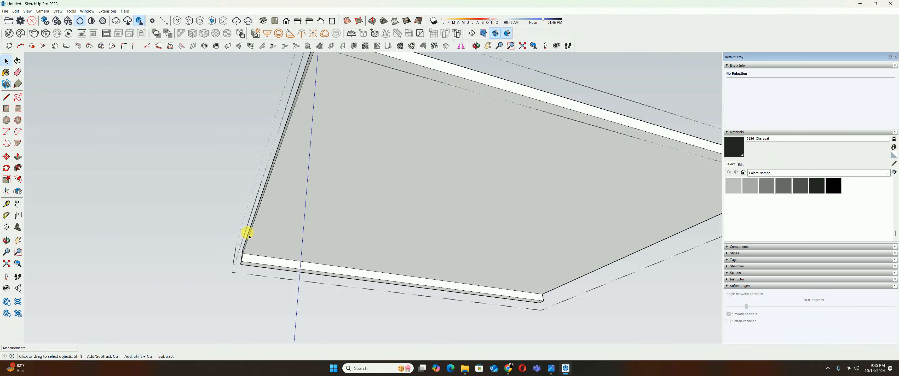
scroll(245, 245, up, 2)
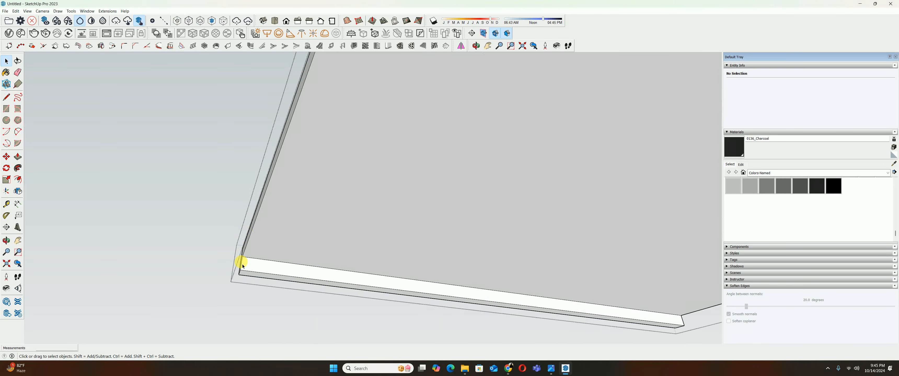
click(241, 262)
mouse_move(240, 262)
middle_down()
mouse_move(256, 275)
mouse_move(253, 262)
middle_up()
scroll(252, 262, up, 1)
key(m)
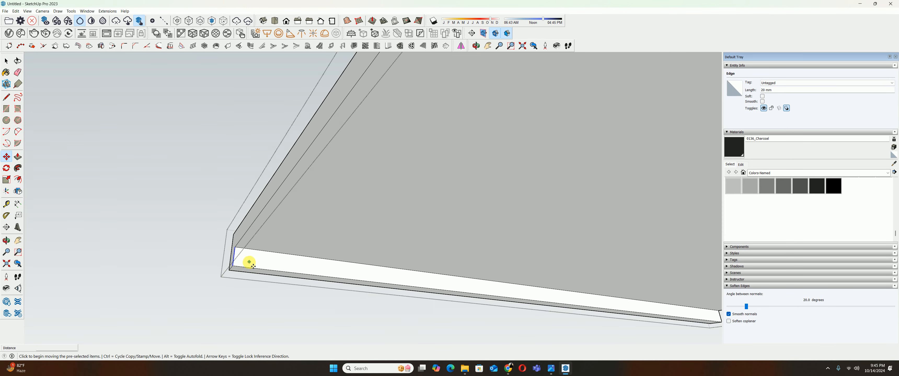
click(235, 264)
key(ctrl)
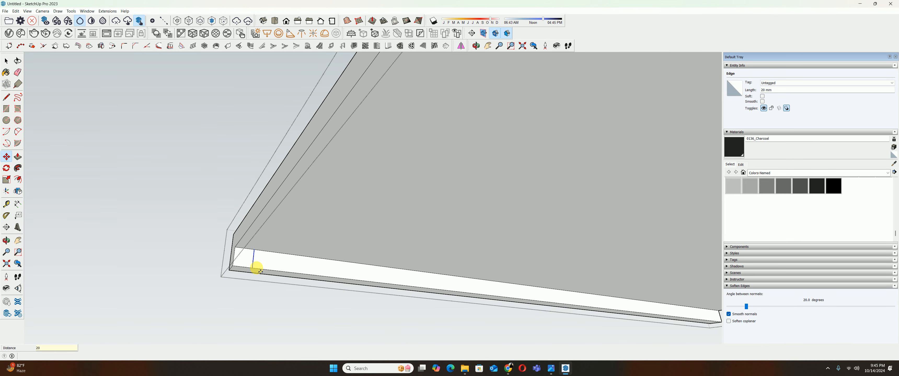
key(Return)
- Extrude the small end face on the lip's inner side by 20 mm to start a side lip
key(p)
click(232, 248)
middle_drag(232, 248, 40, 208)
scroll(280, 239, down, 5)
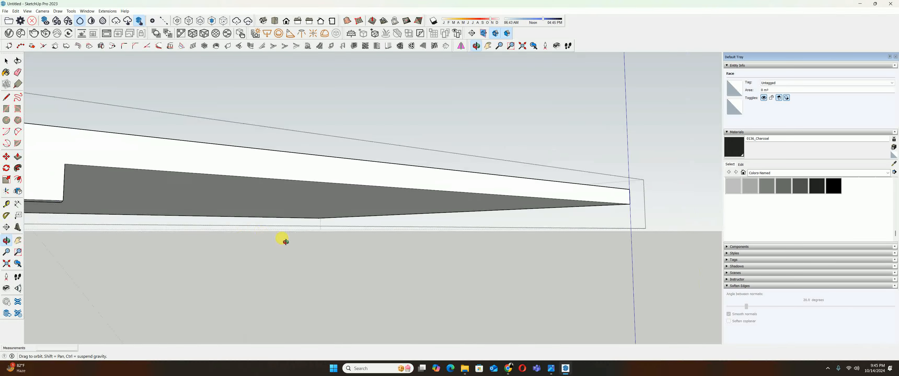
key(Return)
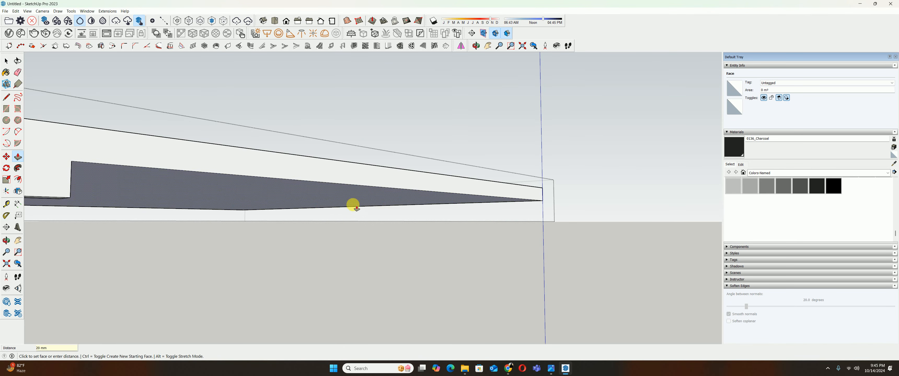
- Extend the side lip along the slab's underside up to its back corner
key(space)
scroll(335, 216, down, 4)
double_click(279, 203)
middle_drag(265, 198, 168, 215)
scroll(168, 215, up, 1)
click(222, 212)
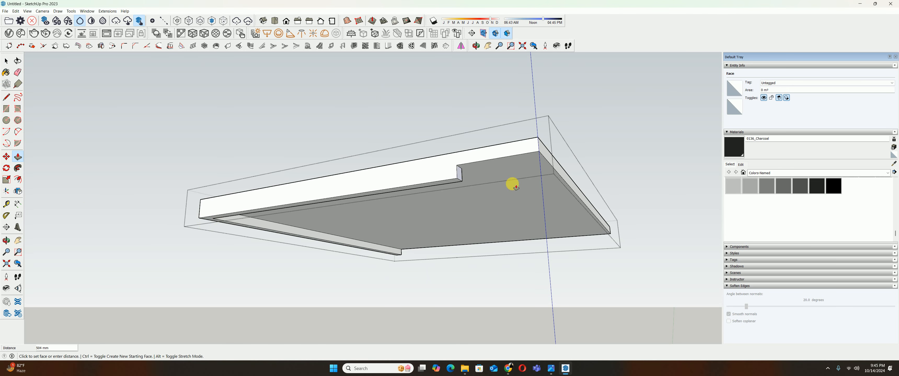
click(538, 146)
key(space)
- Leave the slab group and view the whole room from the front, focusing on the niche with the washing machine
middle_drag(538, 146, 500, 185)
click(499, 185)
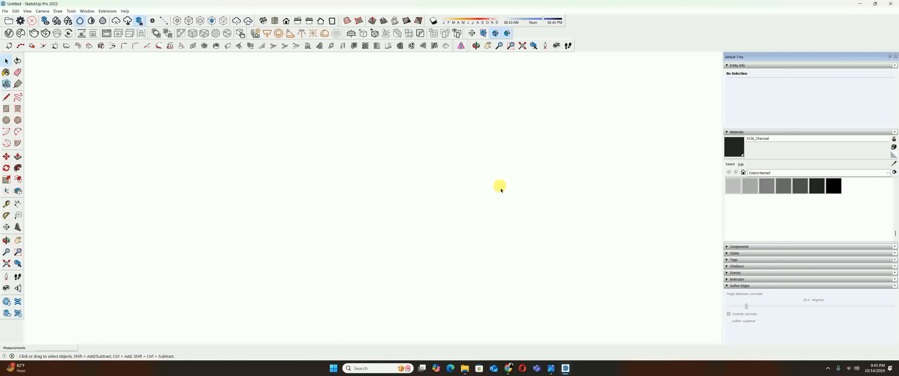
click(7, 263)
middle_drag(224, 251, 287, 250)
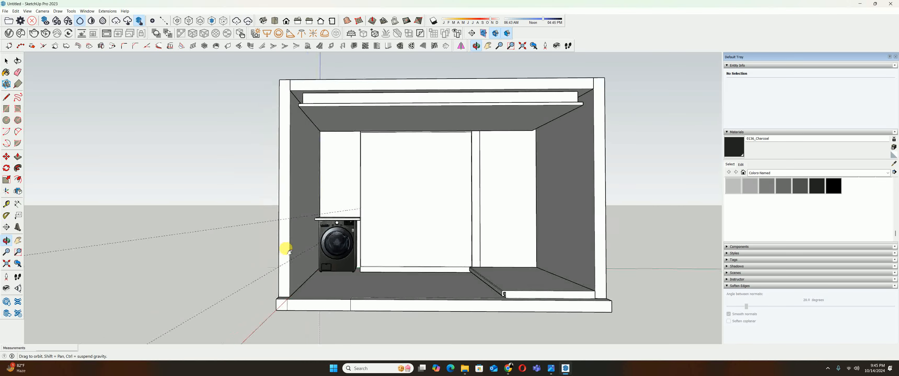
scroll(355, 287, up, 5)
shift+middle_drag(378, 239, 387, 257)
scroll(400, 231, down, 2)
scroll(386, 258, up, 2)
click(387, 259)
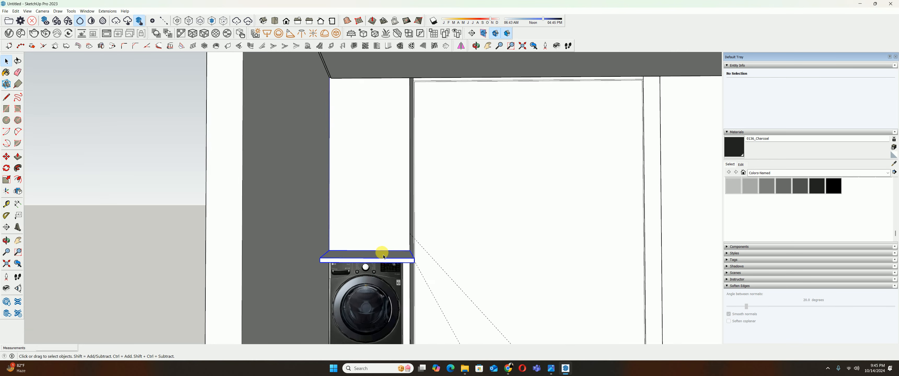
scroll(384, 256, up, 3)
key(m)
scroll(398, 274, up, 1)
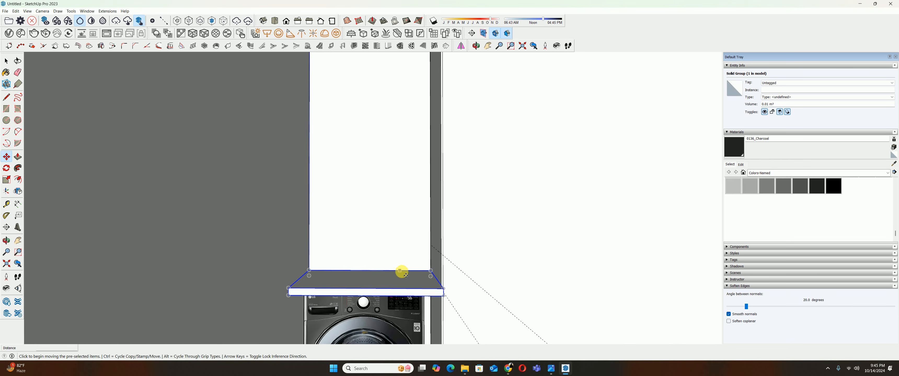
middle_drag(421, 275, 386, 288)
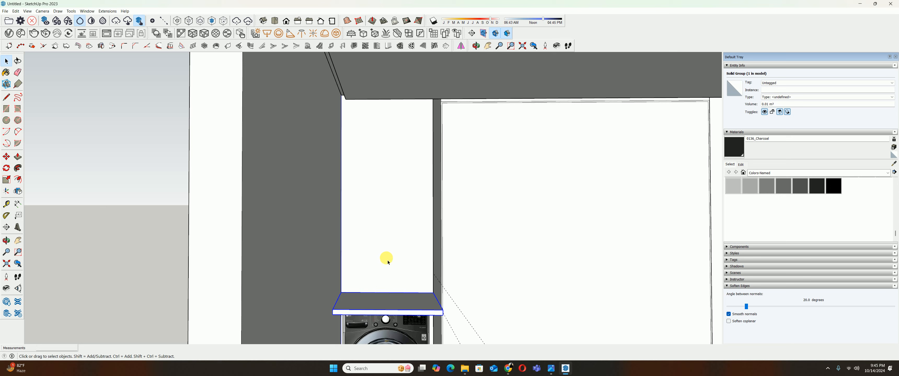
- Draw a rectangle on the tall cabinet's side from the countertop's back corner up to its top front corner and make it a group
middle_drag(436, 246, 415, 289)
key(r)
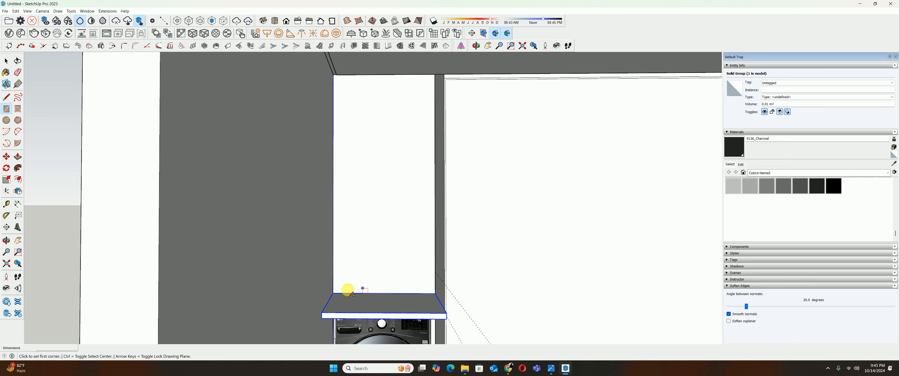
middle_drag(345, 291, 431, 287)
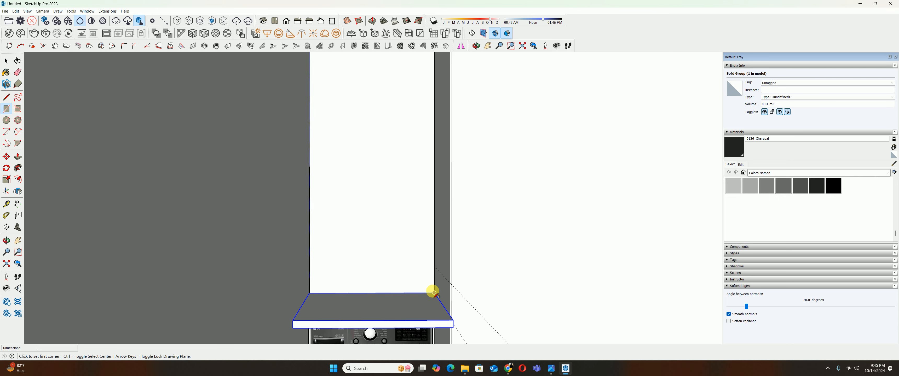
click(434, 293)
middle_drag(450, 151, 447, 116)
key(space)
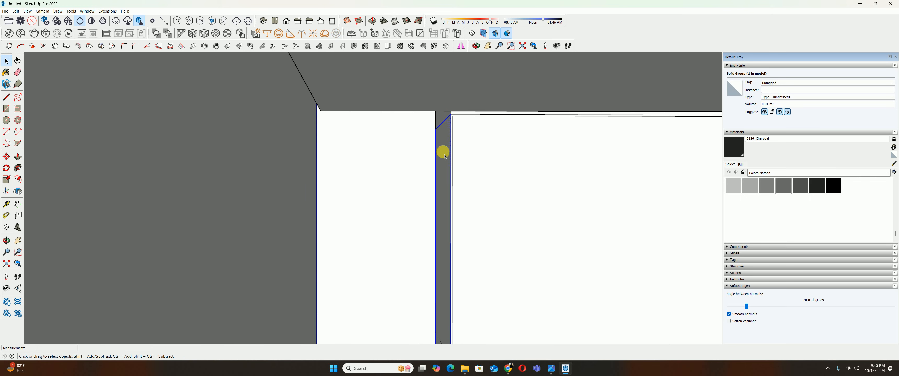
right_click(441, 150)
click(443, 205)
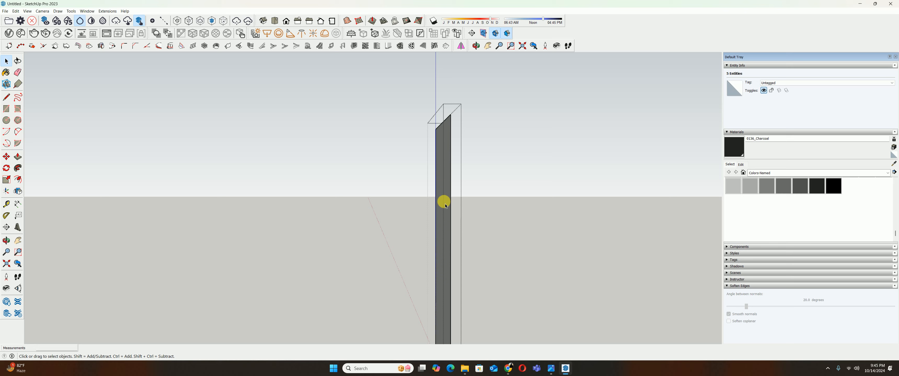
- Extrude the grouped rectangle across the washing-machine niche to the opposite wall
key(p)
click(445, 204)
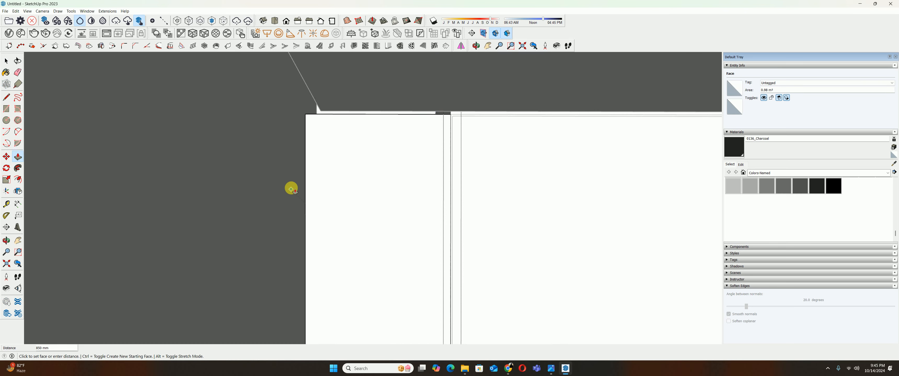
click(288, 149)
- Raise the top face of the new niche block by 200 mm
scroll(323, 151, down, 3)
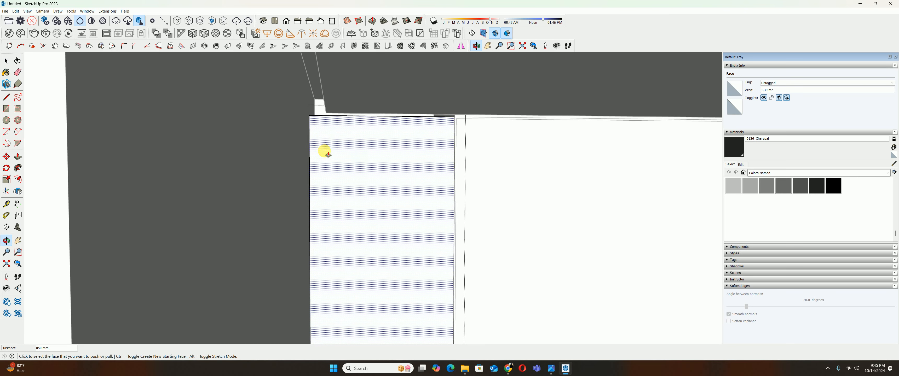
middle_drag(328, 154, 389, 192)
click(335, 108)
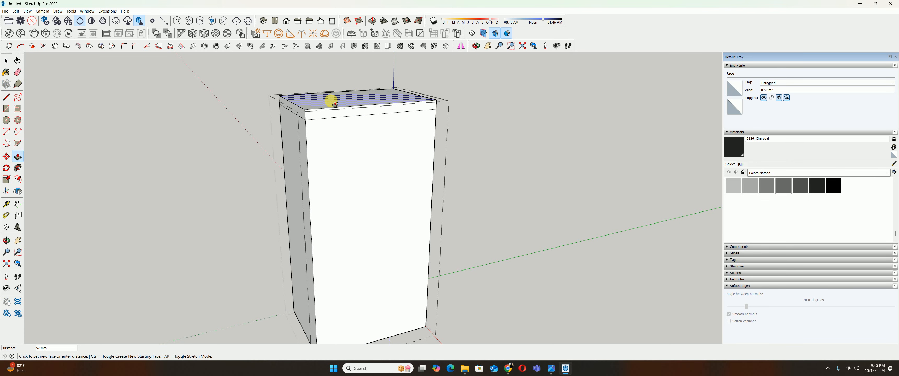
scroll(332, 101, up, 5)
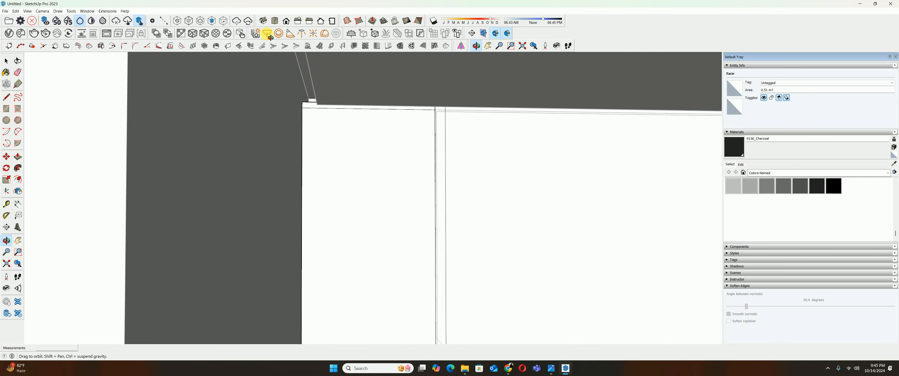
click(304, 69)
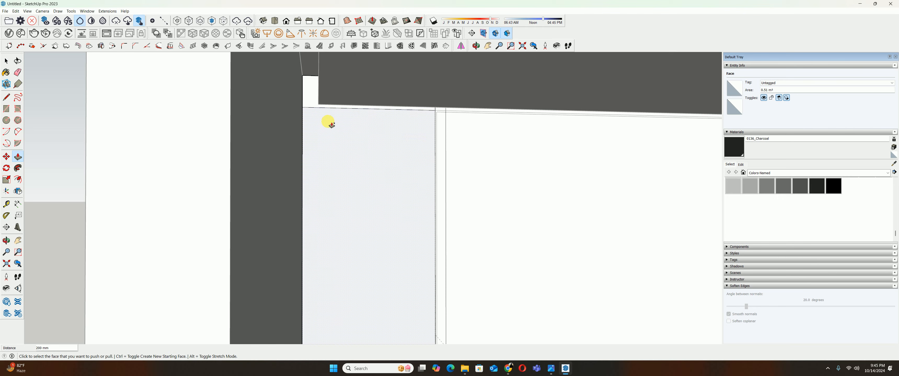
- Raise the block's bottom face to leave an open space above the countertop
scroll(373, 203, down, 6)
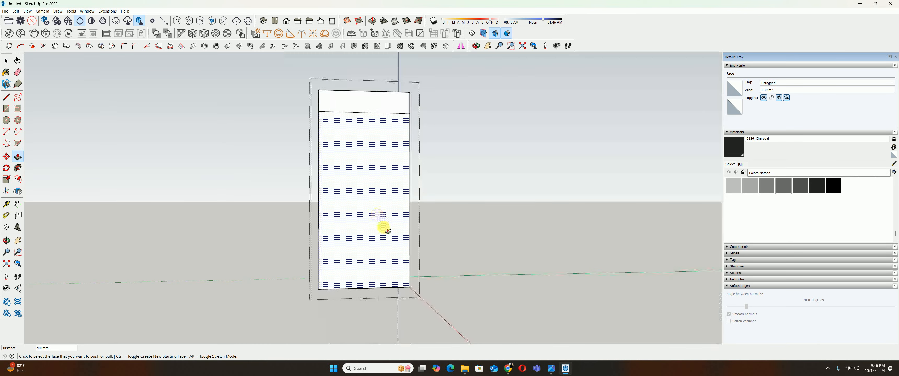
middle_drag(387, 230, 280, 218)
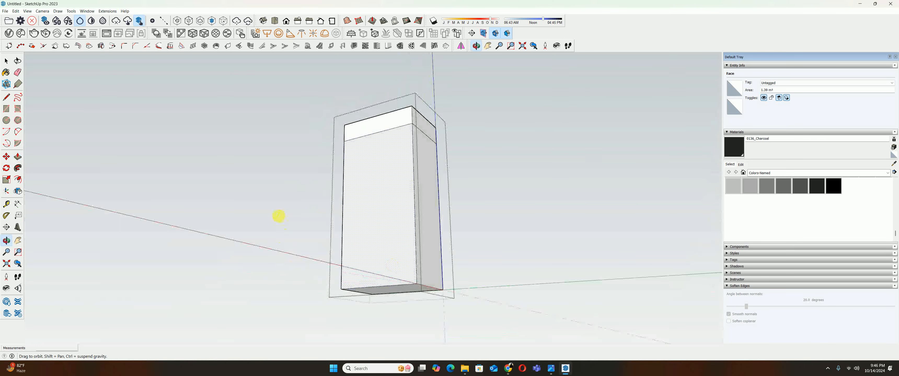
click(408, 294)
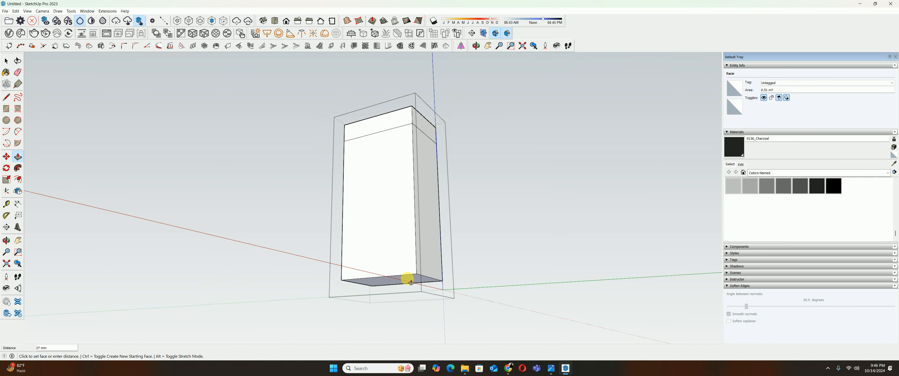
key(Return)
- Push both the lower and the upper front faces of the wall-cabinet block back by 50 mm
key(o)
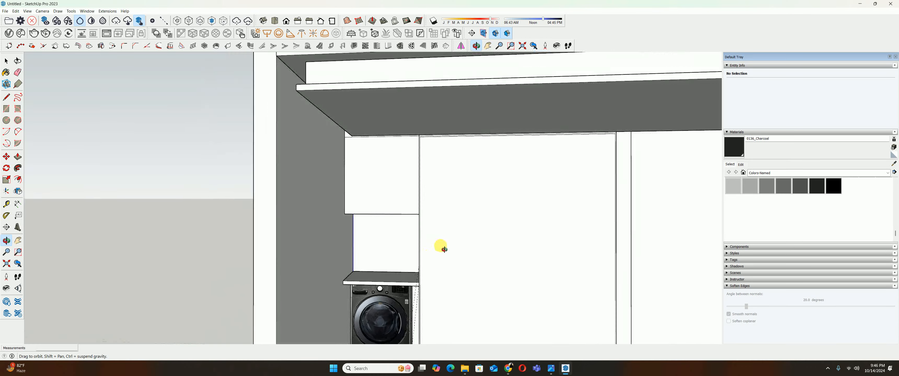
drag(445, 249, 379, 206)
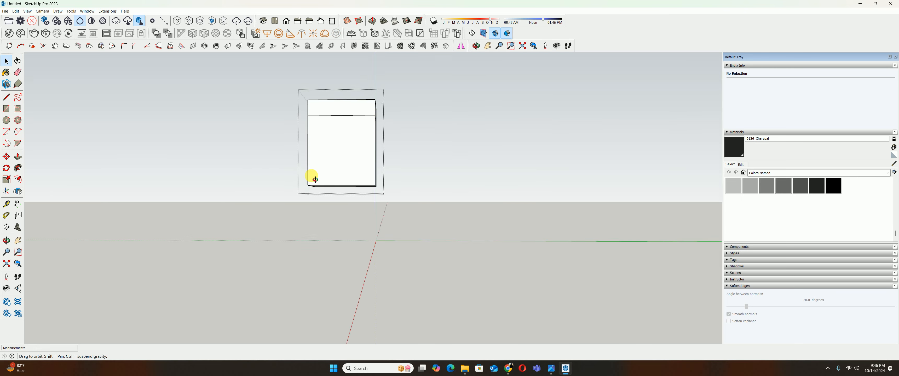
middle_drag(315, 175, 339, 203)
key(p)
scroll(340, 204, up, 1)
click(339, 200)
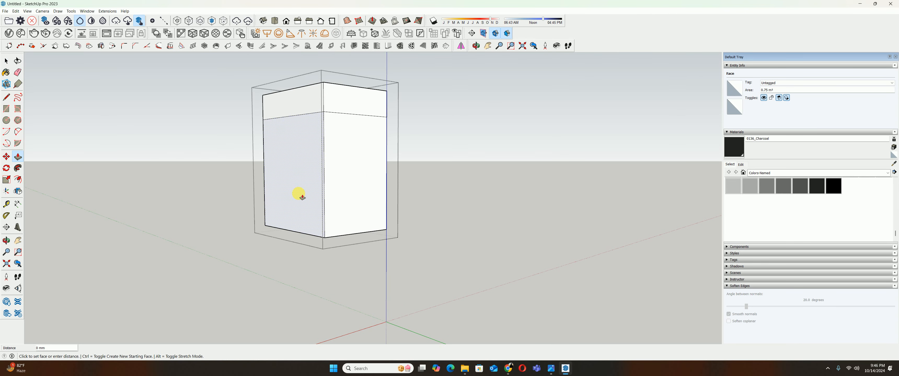
key(Return)
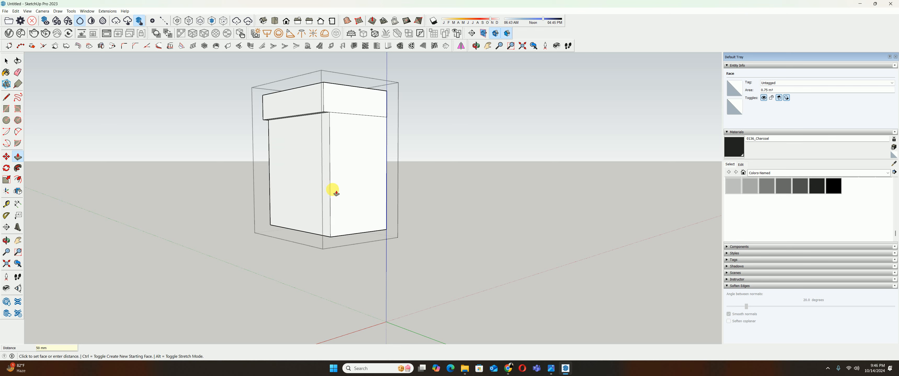
double_click(306, 108)
- Place a vertical guide on the block's side, 300 mm from its back edge
click(320, 207)
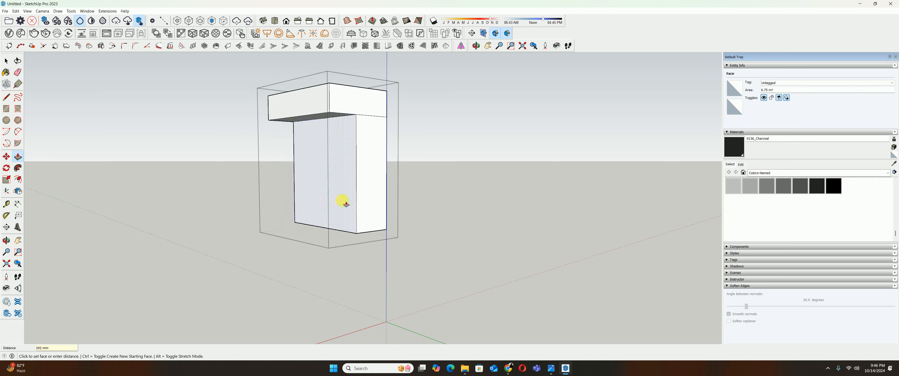
click(342, 202)
key(t)
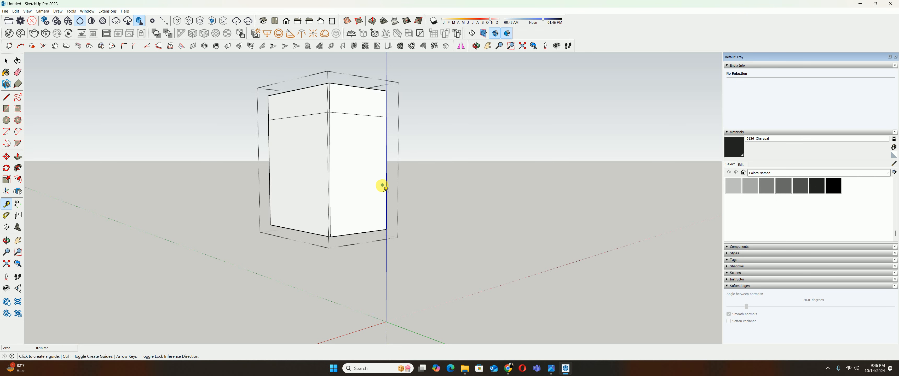
click(386, 181)
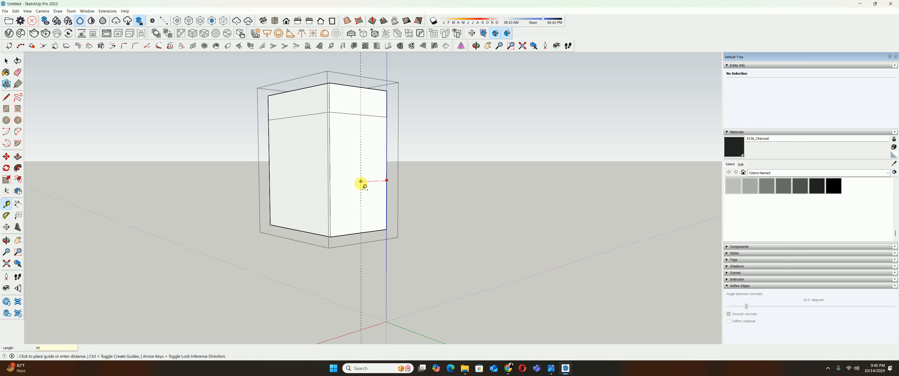
middle_drag(361, 185, 388, 173)
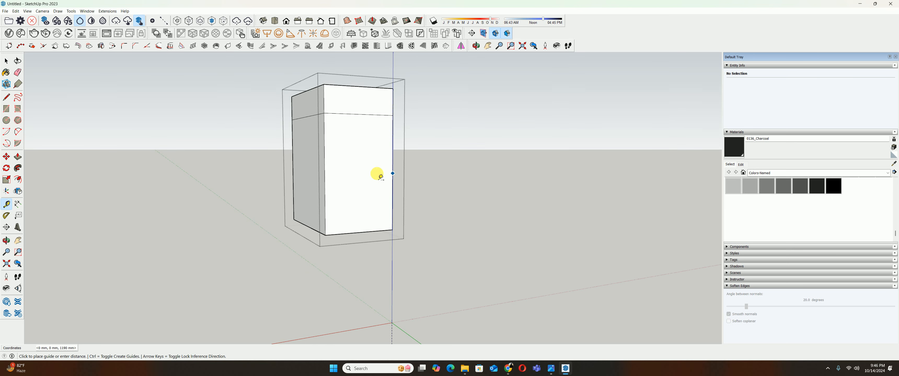
text(300)
key(Return)
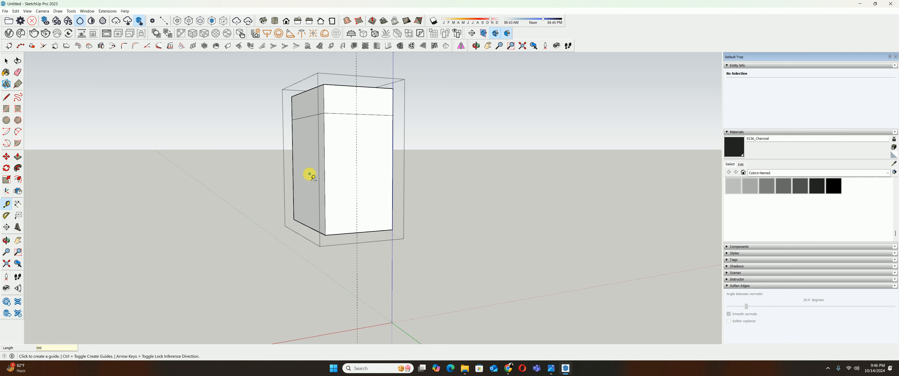
- Push the block's lower front face back to the guide, match the upper front face to it, and leave the group
key(p)
click(301, 173)
click(356, 114)
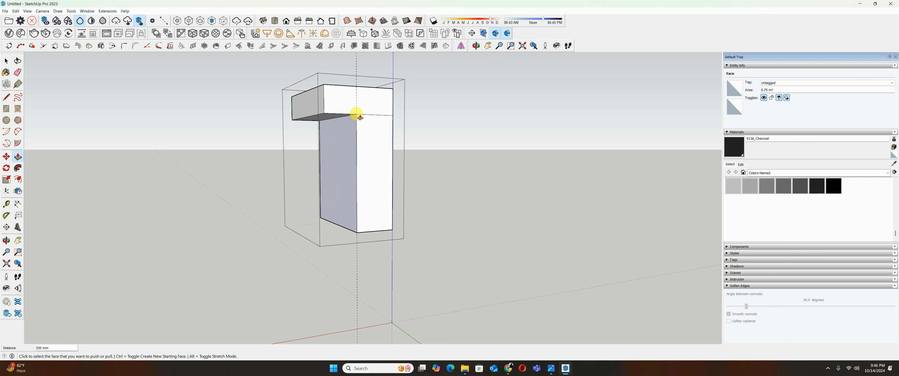
double_click(304, 109)
key(space)
click(305, 109)
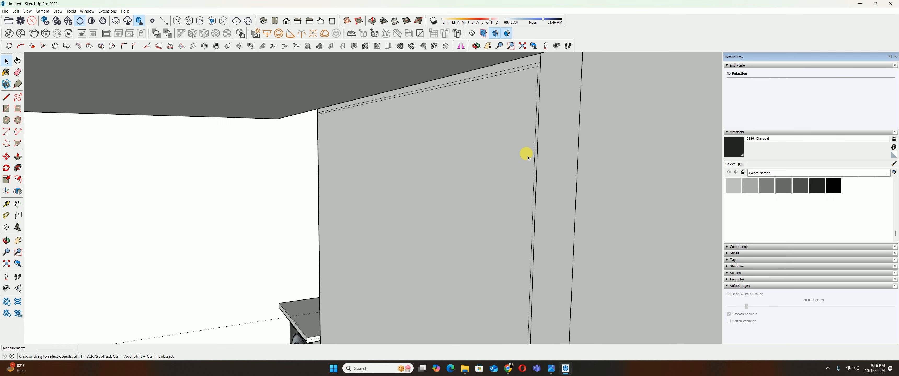
- Reopen the wall-cabinet group and pull the upper band's front face forward to the tall cabinet's front
middle_drag(527, 158, 375, 182)
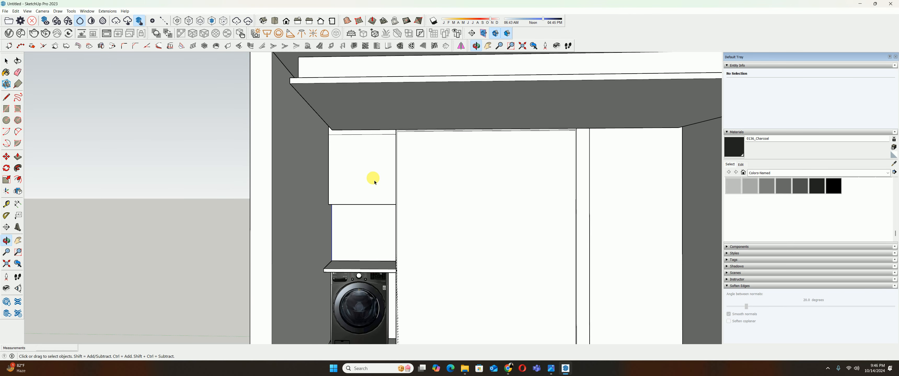
double_click(369, 168)
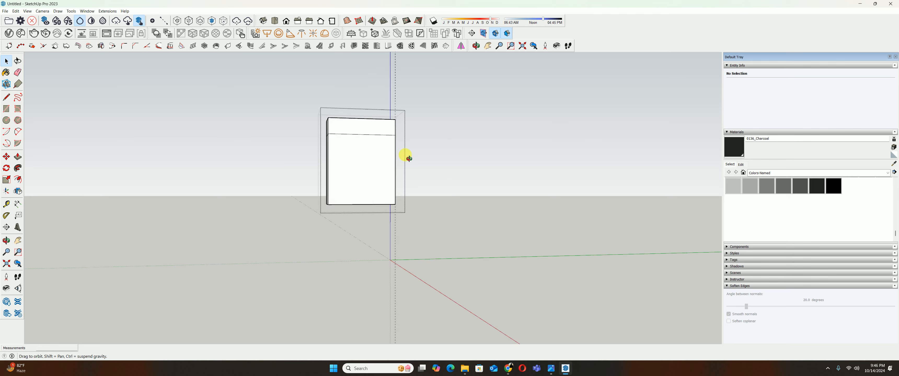
key(p)
click(341, 123)
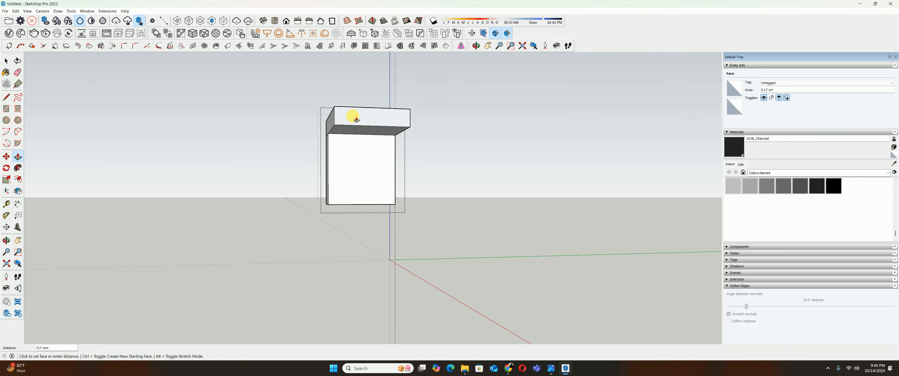
scroll(356, 120, up, 10)
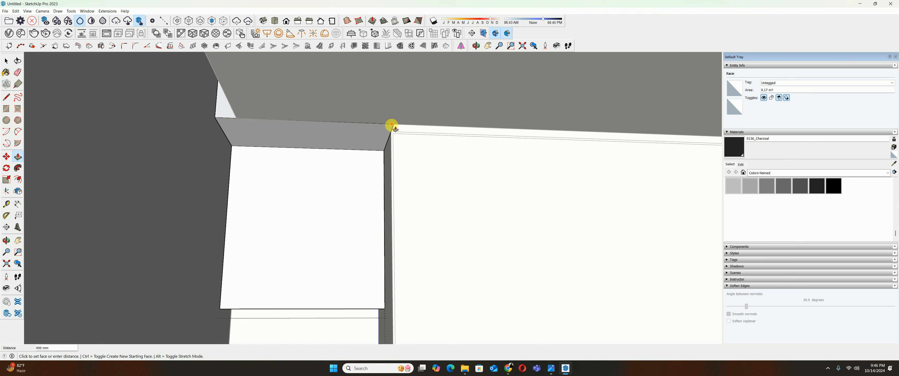
click(392, 125)
key(space)
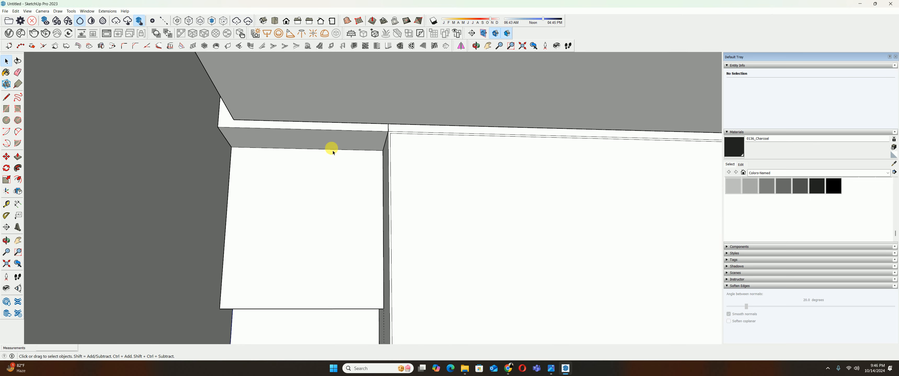
- Offset the outline of the block's lower front face slightly inward to form a thin frame
scroll(331, 152, down, 3)
mouse_move(286, 177)
middle_down()
mouse_move(327, 196)
mouse_move(358, 197)
mouse_move(293, 157)
mouse_move(303, 176)
middle_up()
key(f)
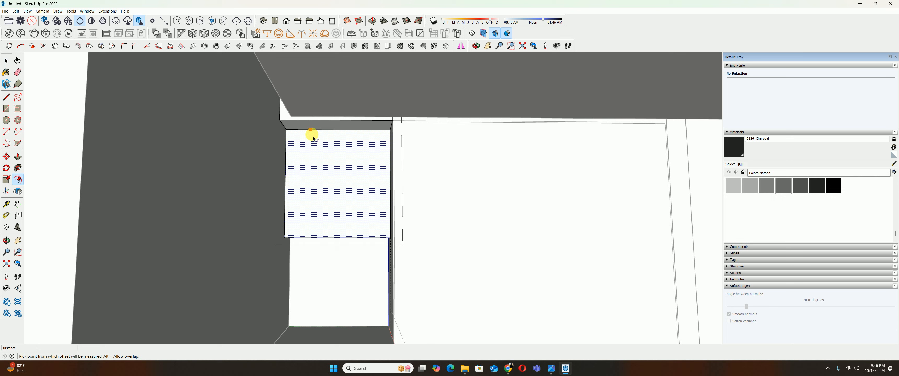
click(313, 138)
- Split the inset front face into two door panels with a vertical line between its top and bottom midpoints
key(Escape)
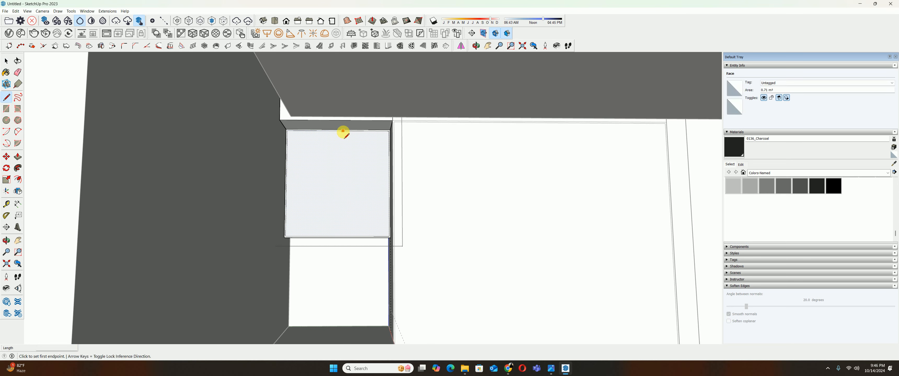
click(338, 131)
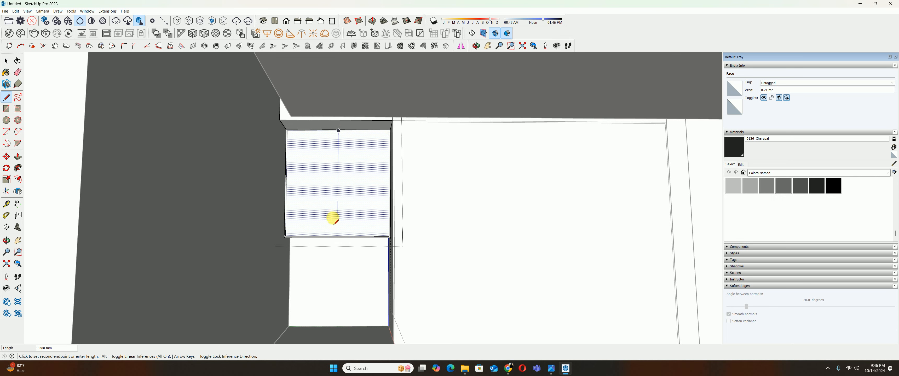
click(337, 236)
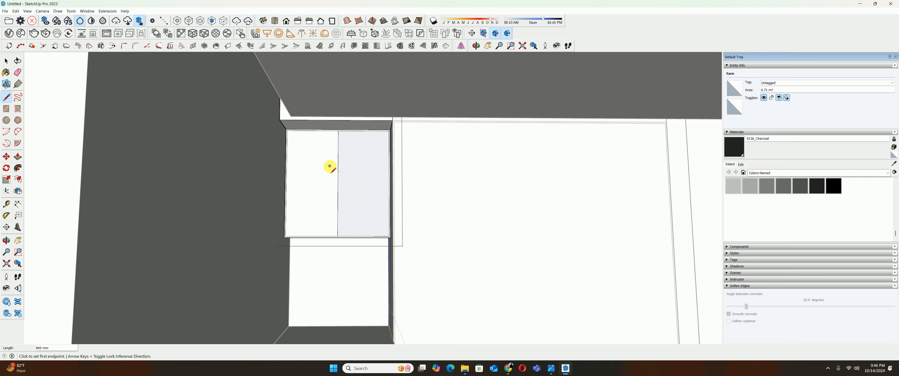
key(space)
- Measure the height of the door panel nearest the side wall
key(t)
scroll(309, 155, up, 2)
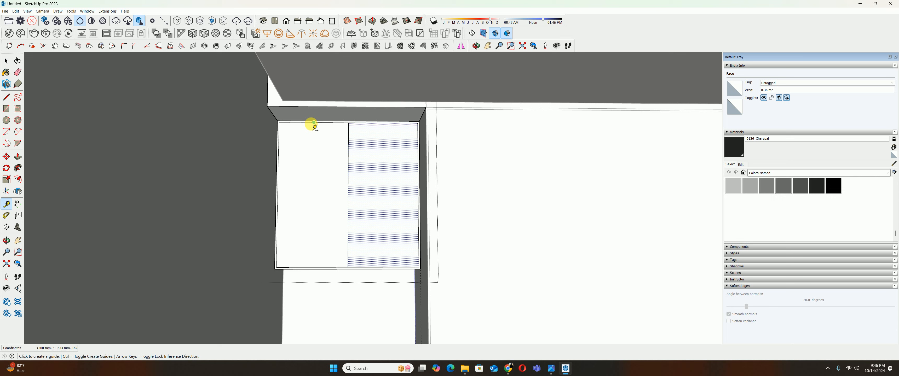
click(314, 122)
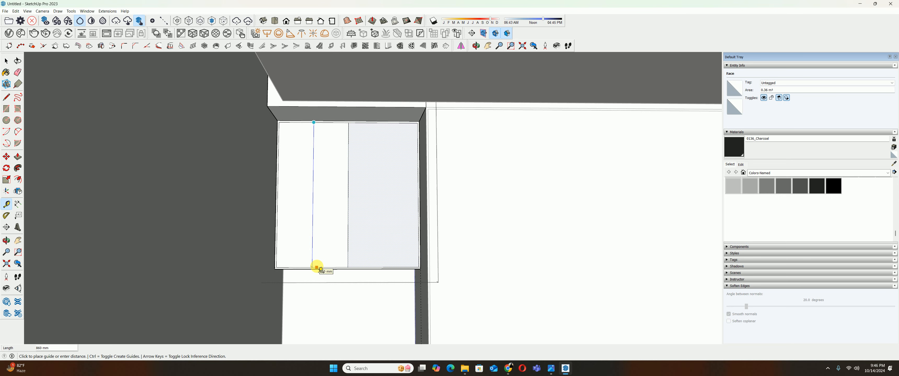
key(space)
scroll(321, 216, down, 2)
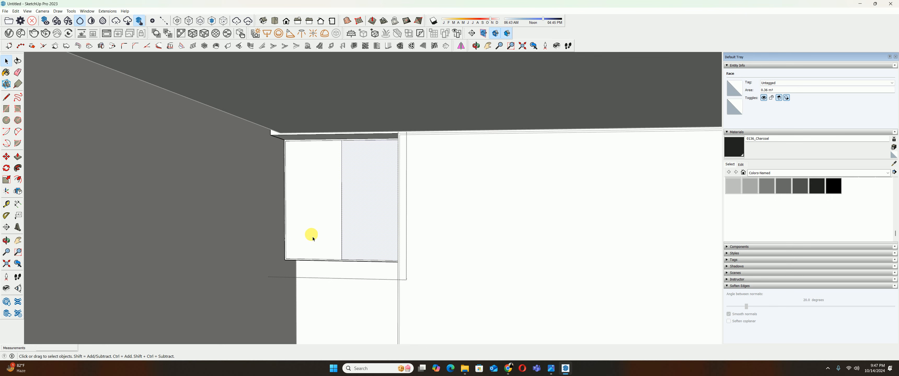
- Offset the outlines of both door panels inward by 10 mm
key(t)
middle_drag(351, 208, 310, 215)
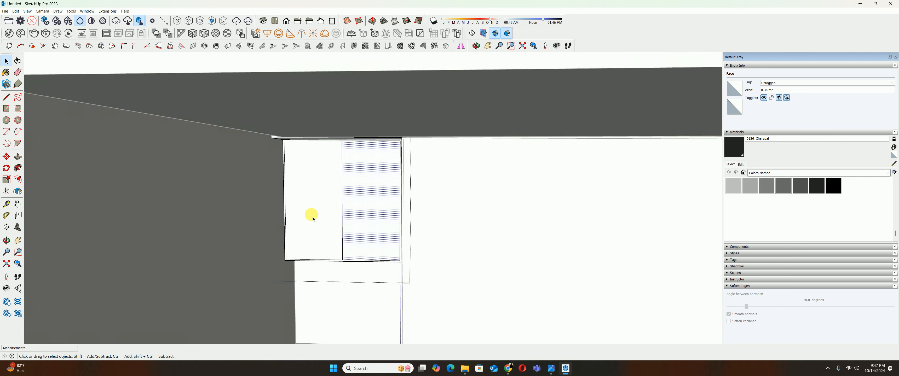
key(f)
click(356, 149)
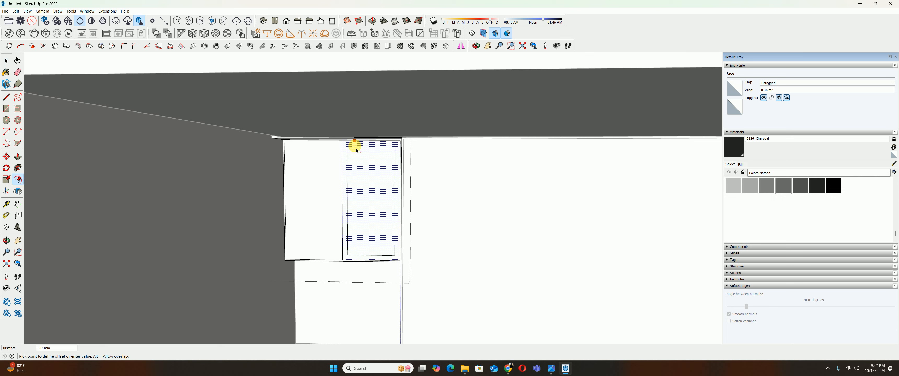
text(10)
key(Return)
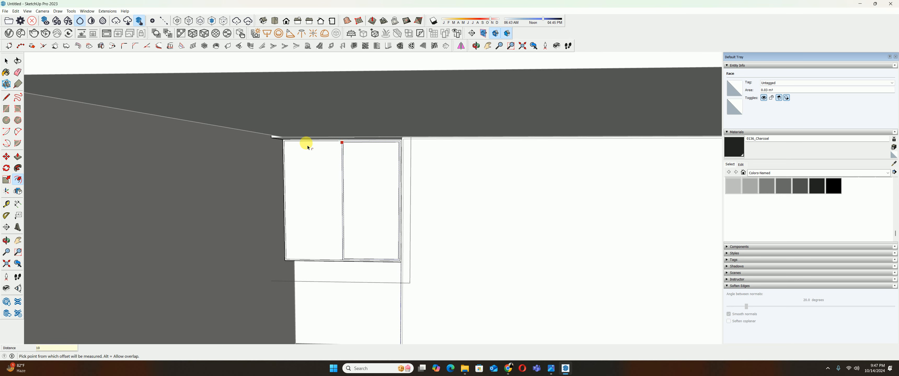
- Erase the centre line and the older inset outline around the two offset rectangles, leaving a plain frame
key(e)
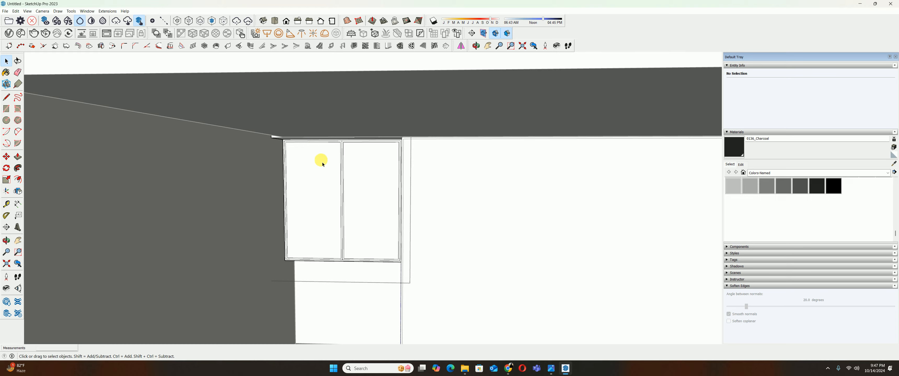
scroll(325, 156, up, 5)
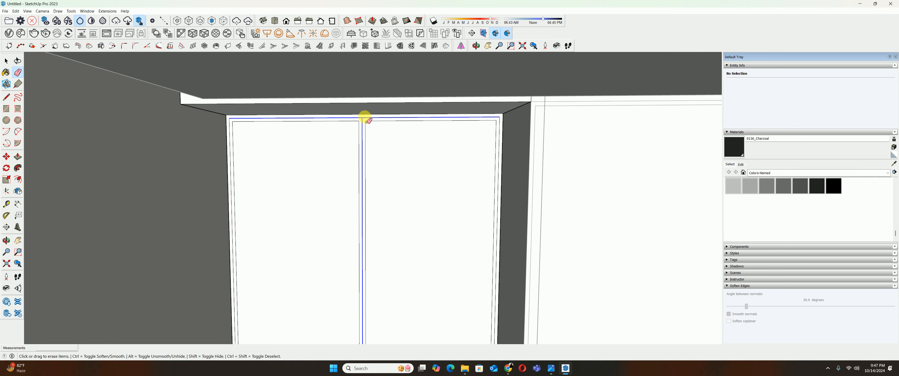
scroll(389, 164, down, 2)
scroll(452, 311, up, 4)
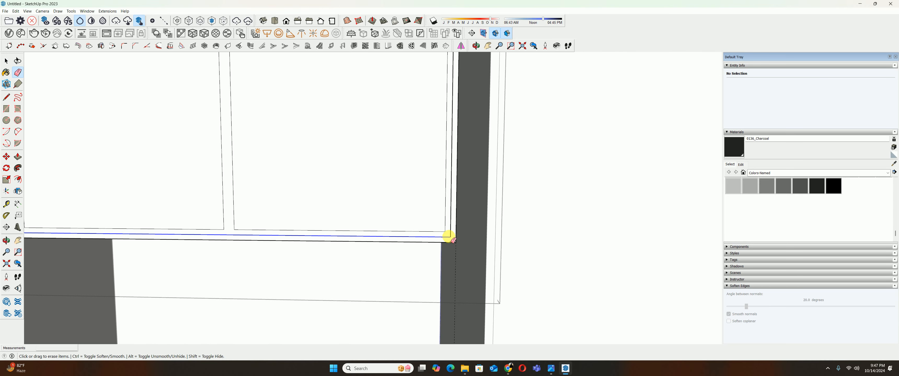
scroll(317, 248, down, 1)
scroll(403, 253, up, 5)
scroll(209, 247, down, 4)
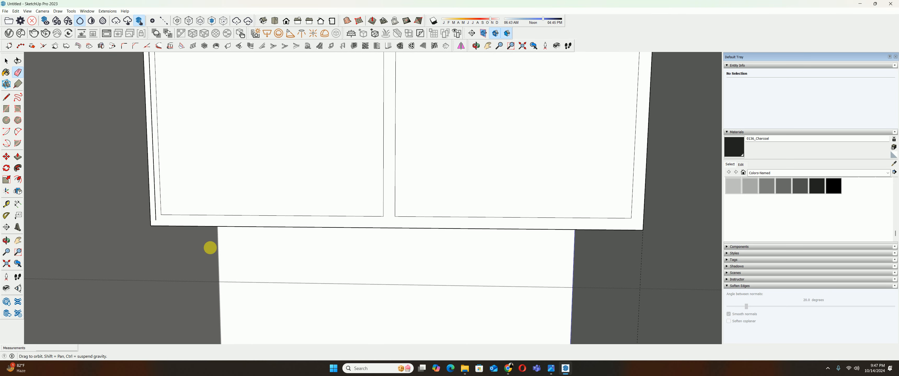
scroll(136, 217, up, 1)
scroll(188, 247, down, 1)
scroll(187, 247, down, 2)
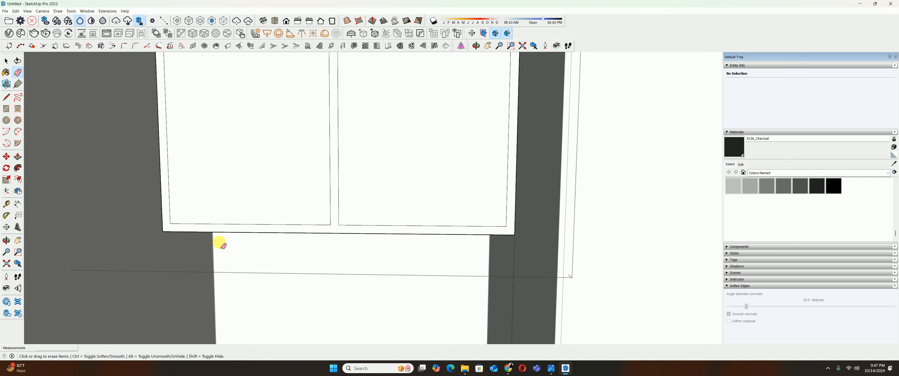
- Copy the two inner door faces and push the originals back into the cabinet to hollow out two compartments
key(space)
mouse_move(220, 243)
middle_down()
mouse_move(275, 225)
mouse_move(283, 242)
middle_up()
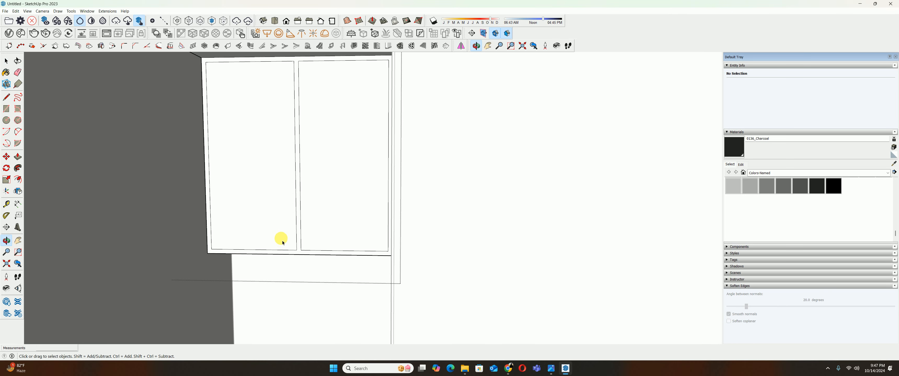
click(322, 217)
ctrl+click(281, 216)
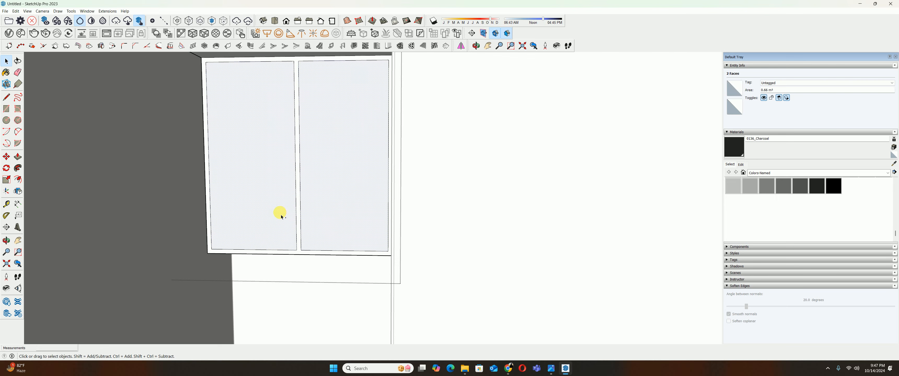
key(p)
click(261, 213)
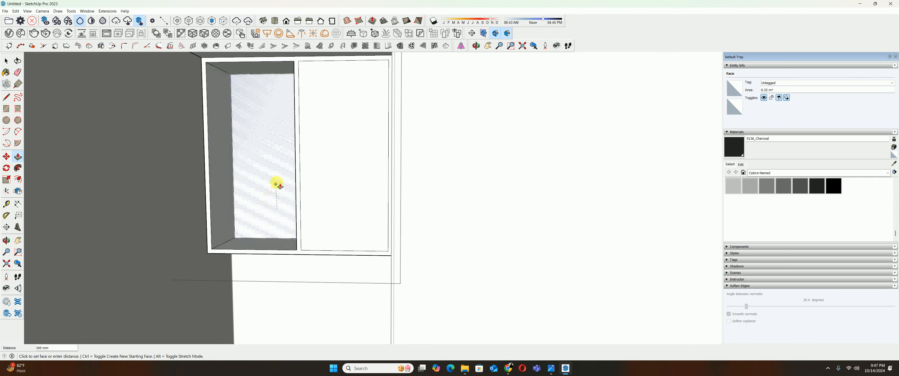
click(281, 176)
double_click(321, 198)
key(space)
middle_drag(322, 199, 310, 227)
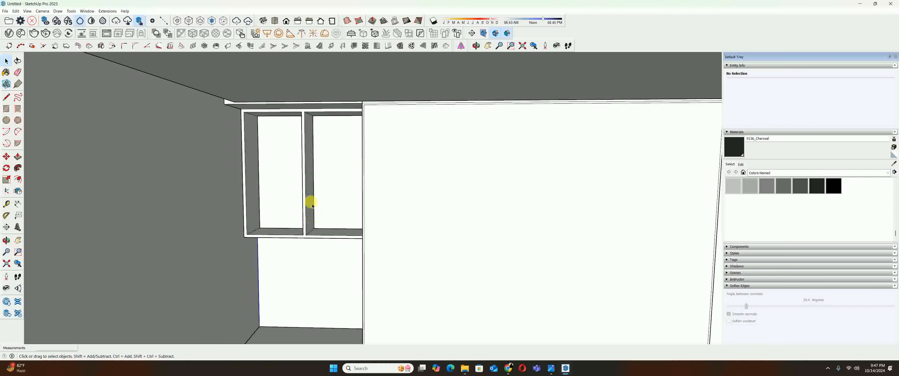
- Paste the copied door faces in place over the compartments and make them a group
click(16, 11)
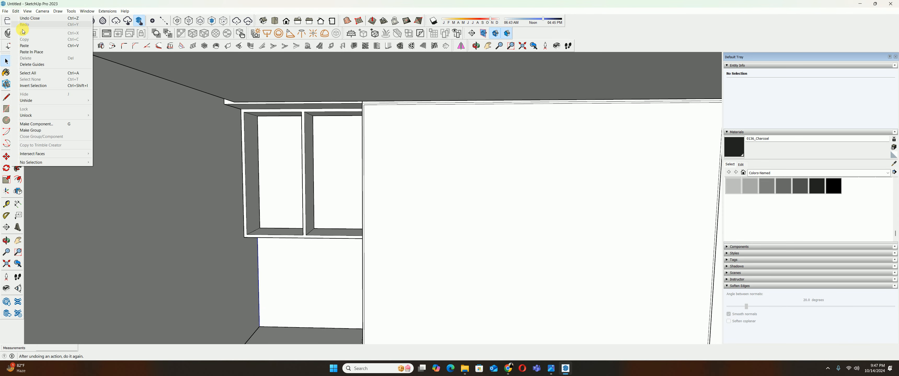
click(26, 18)
right_click(253, 133)
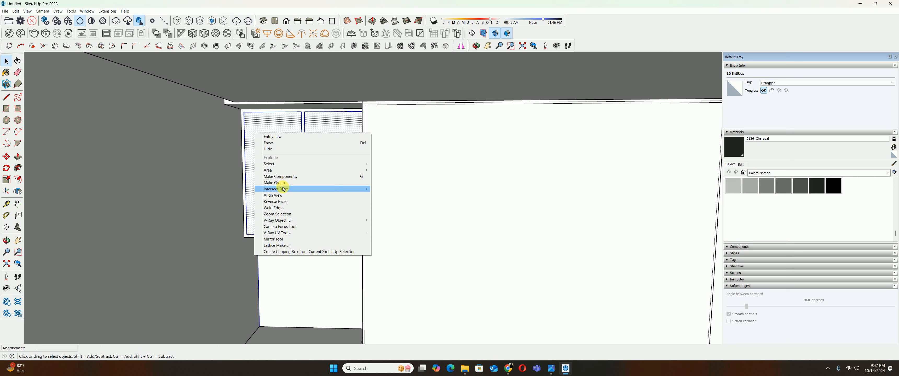
click(276, 170)
- Extrude both door faces 20 mm inside the new door group
key(p)
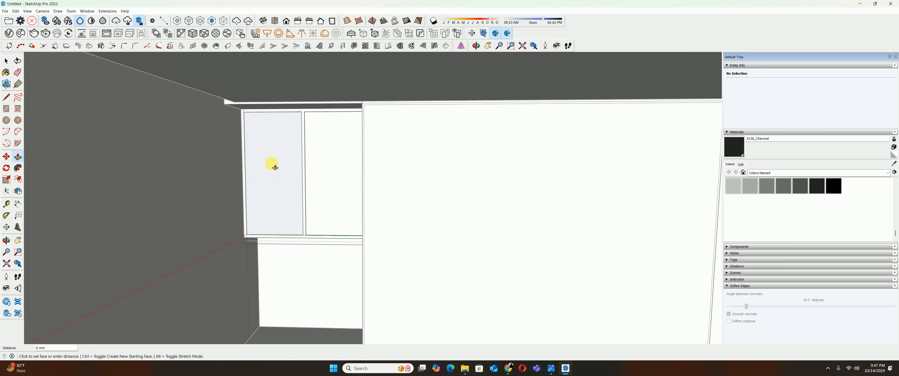
click(270, 167)
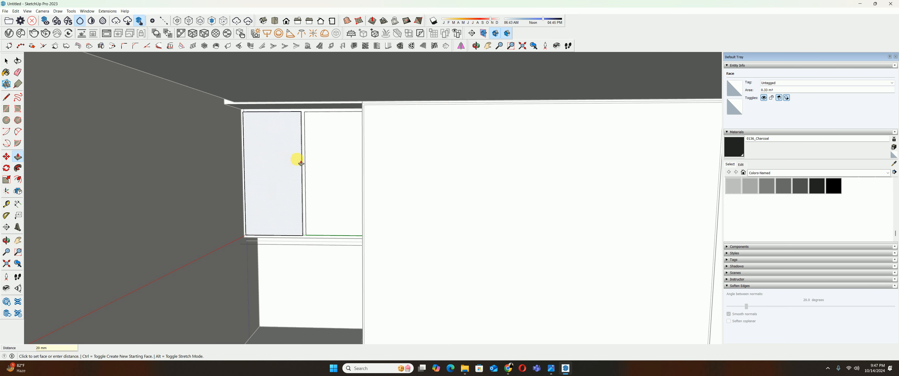
click(293, 155)
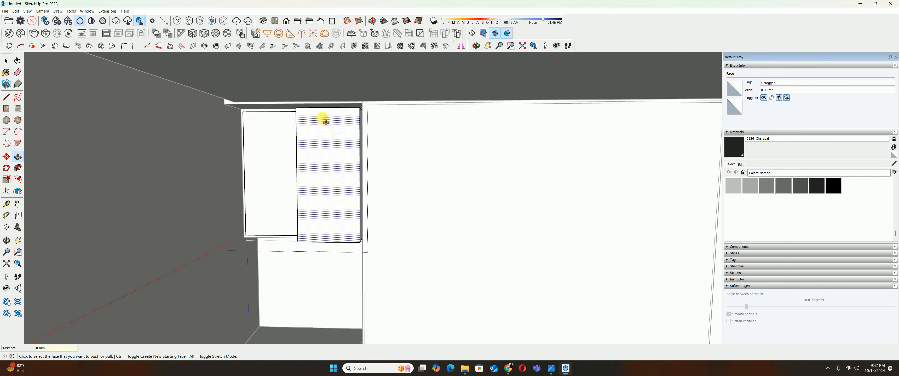
text(20)
key(Return)
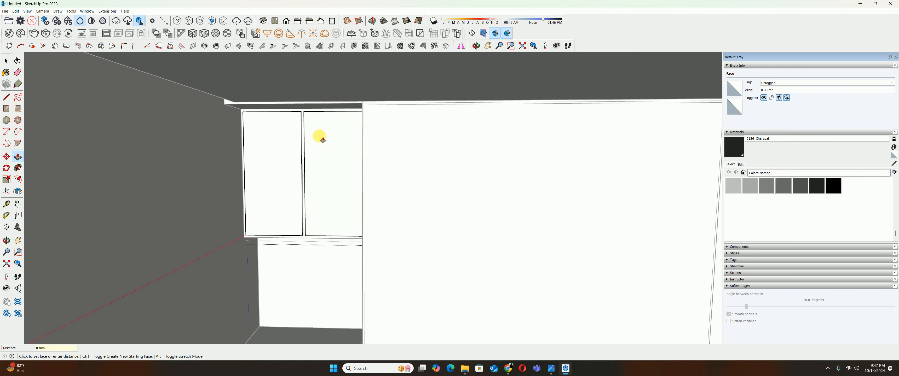
- Hide the rest of the model so only the two door panels show
scroll(285, 124, up, 2)
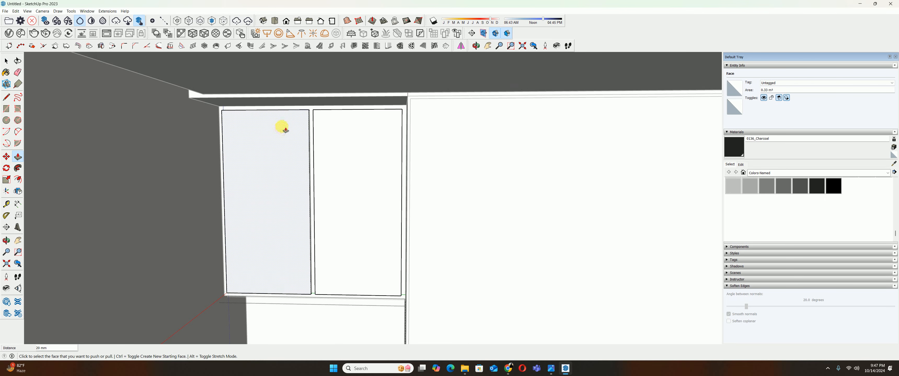
key(i)
middle_drag(262, 124, 409, 201)
scroll(401, 197, up, 2)
middle_drag(300, 185, 371, 197)
scroll(371, 198, up, 3)
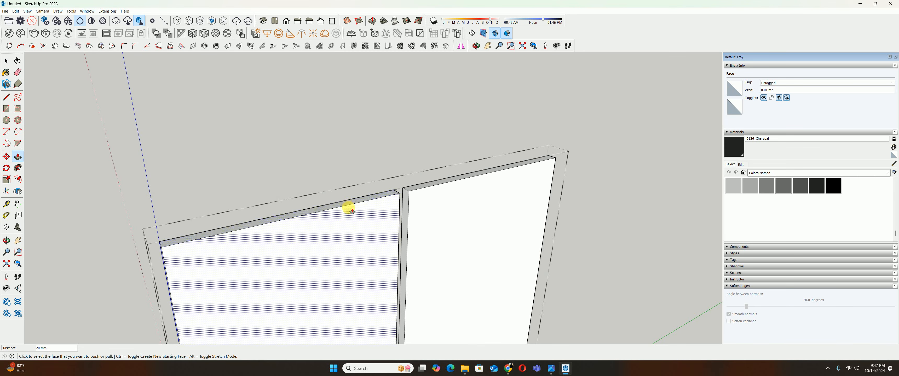
- Try to offset the front outlines of both door panels outward
key(f)
click(337, 207)
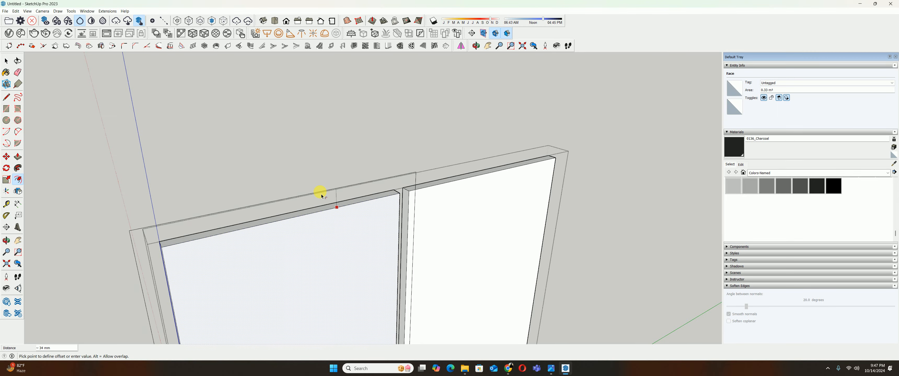
key(Return)
double_click(450, 196)
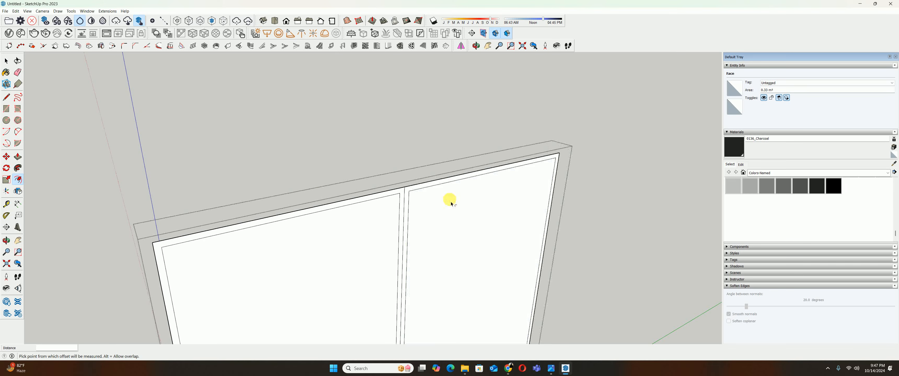
- Offset both doors' front outlines outward again, keeping a narrow gap between the two doors
middle_drag(449, 198, 425, 193)
click(353, 200)
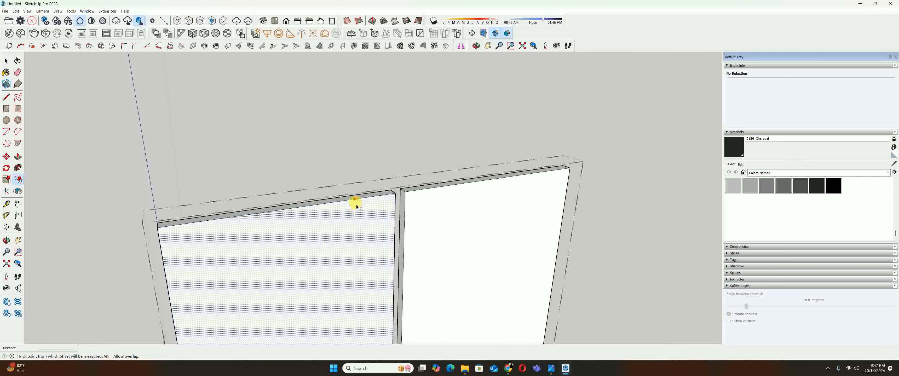
key(Return)
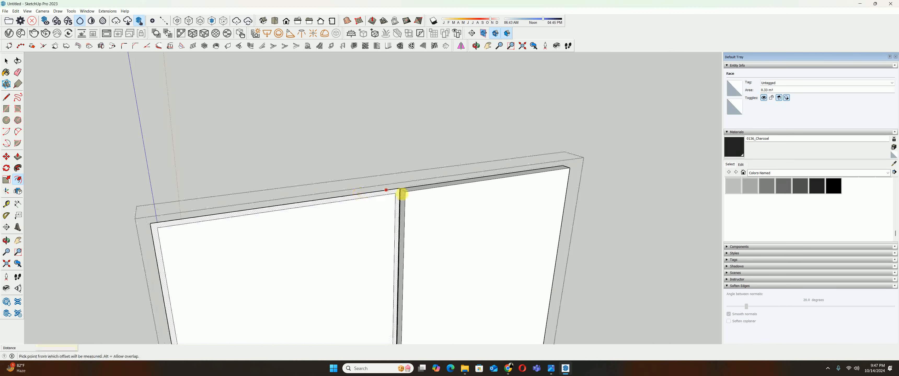
key(space)
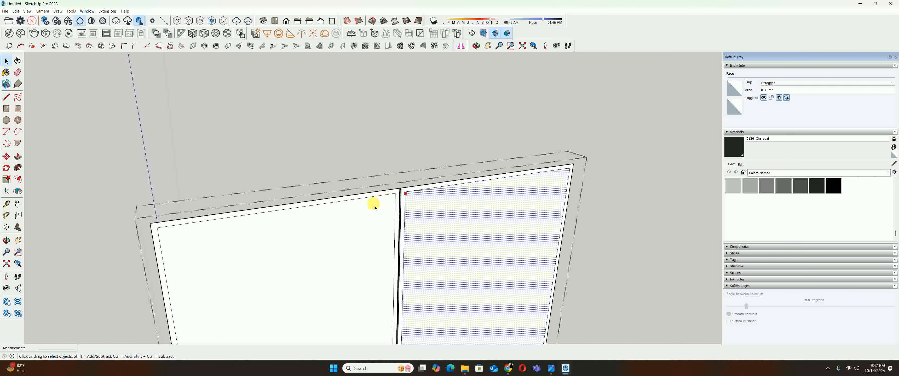
- Extrude the offset rims 20 mm from behind to match the thickness of the door panels
middle_drag(375, 208, 393, 196)
key(p)
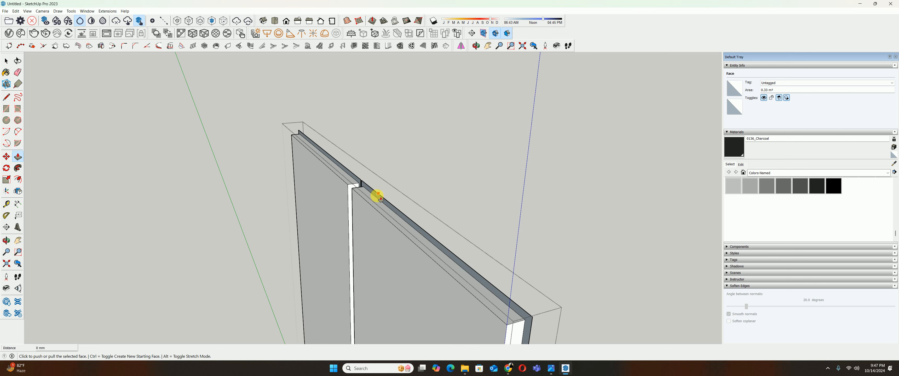
click(380, 198)
text(20)
key(Return)
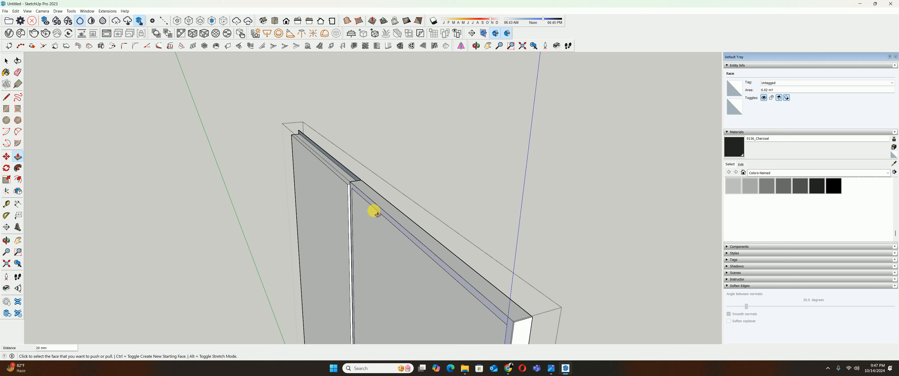
- Delete the leftover inner outlines from the front of both doors while keeping their faces
middle_drag(353, 177, 240, 169)
key(space)
double_click(243, 163)
shift+click(287, 160)
shift+click(283, 152)
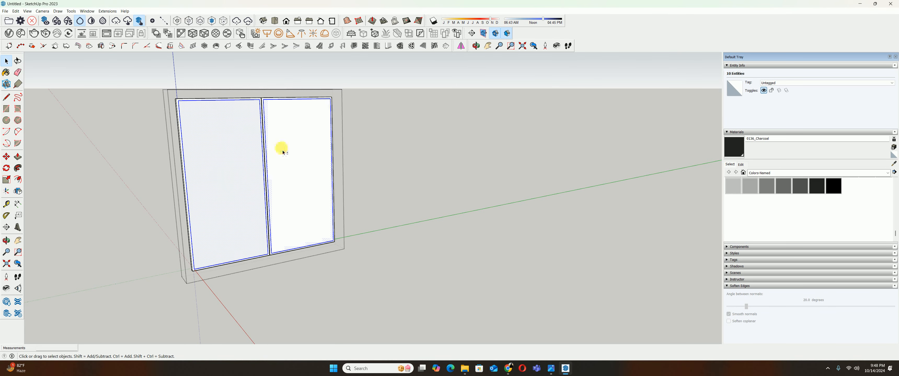
click(235, 148)
- Select the bottom ends of both doors and move them 20 mm downward to lengthen the doors
middle_drag(257, 169, 242, 135)
scroll(440, 201, up, 5)
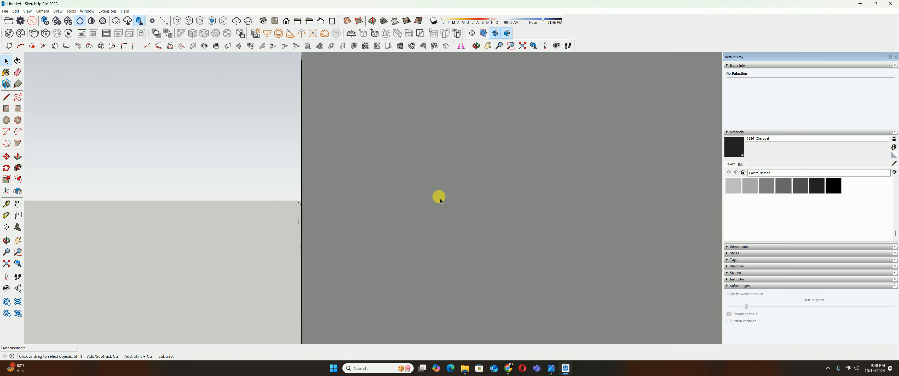
middle_drag(440, 201, 339, 158)
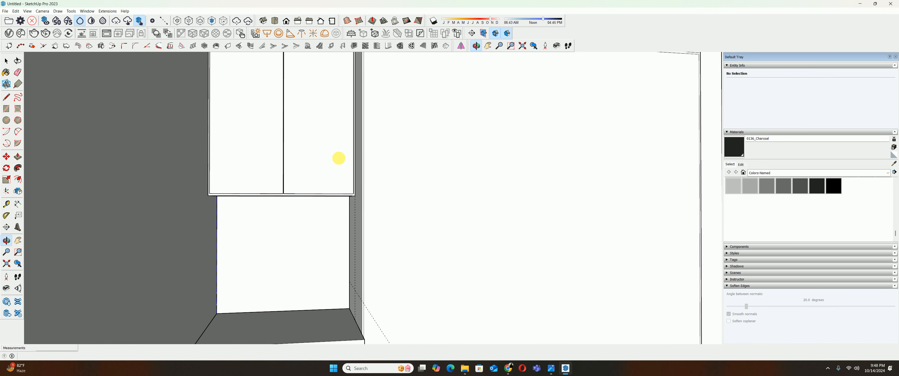
scroll(332, 167, down, 5)
drag(171, 171, 537, 257)
middle_drag(246, 195, 225, 207)
key(m)
click(212, 223)
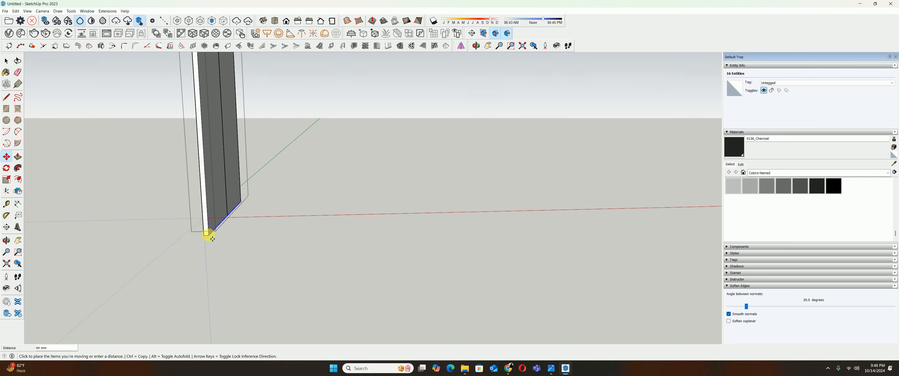
key(Return)
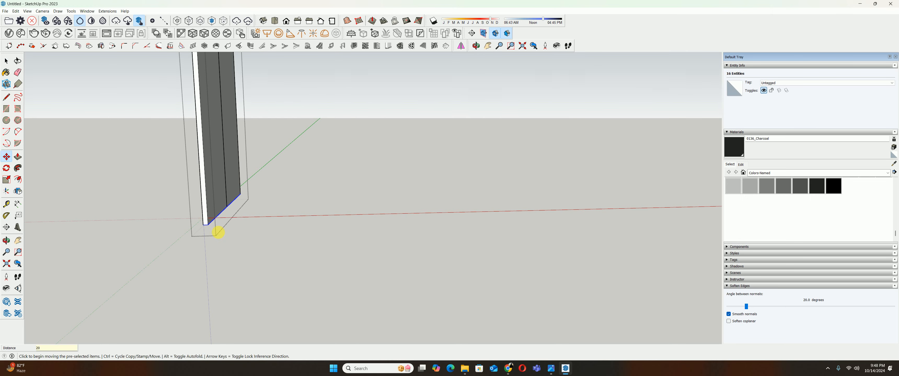
key(space)
click(289, 211)
middle_drag(289, 211, 321, 172)
scroll(296, 158, up, 3)
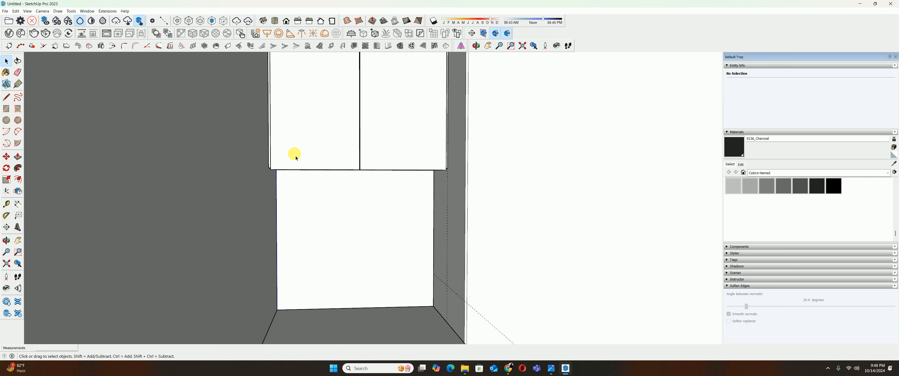
scroll(350, 178, down, 3)
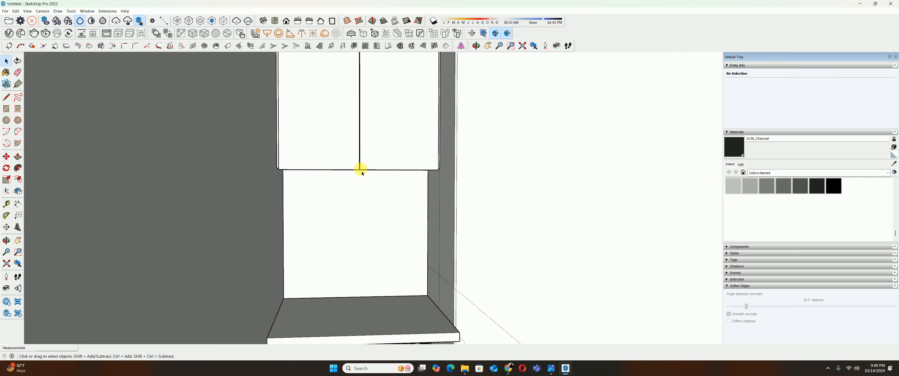
middle_drag(357, 168, 352, 132)
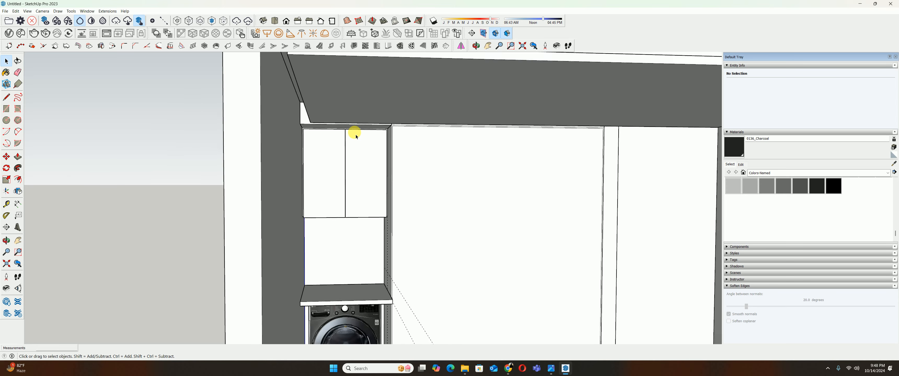
- Open the wall cabinet's door group and extend the doors' top edge faces slightly upward with Push/Pull
scroll(356, 163, up, 3)
shift+middle_drag(362, 177, 362, 153)
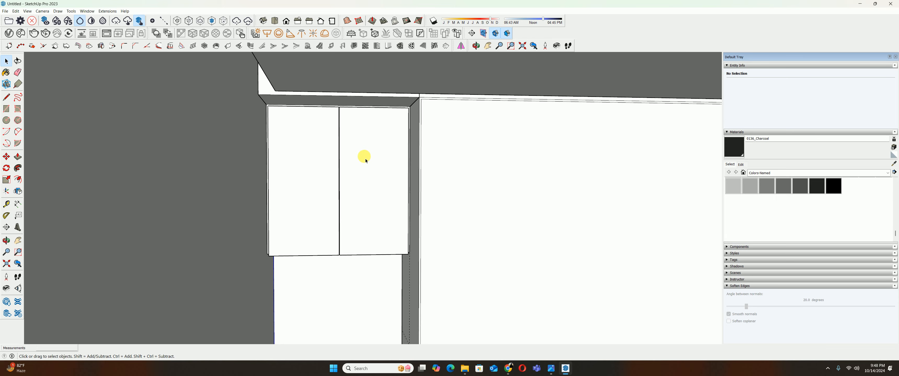
double_click(366, 159)
shift+middle_drag(299, 138, 374, 177)
scroll(405, 186, up, 3)
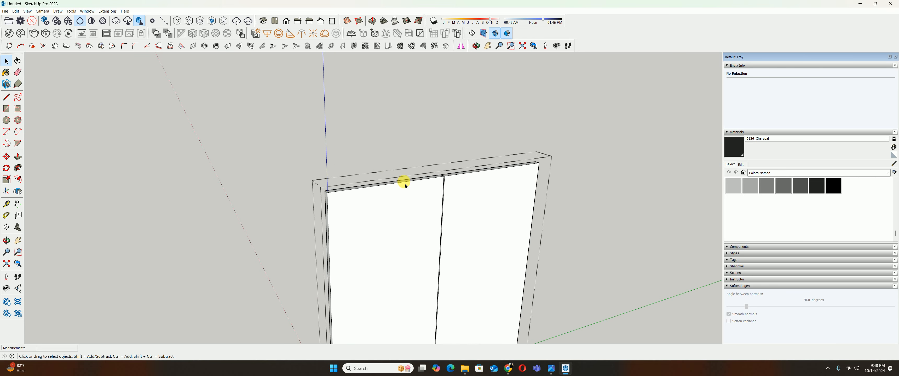
scroll(396, 189, up, 2)
key(p)
click(339, 187)
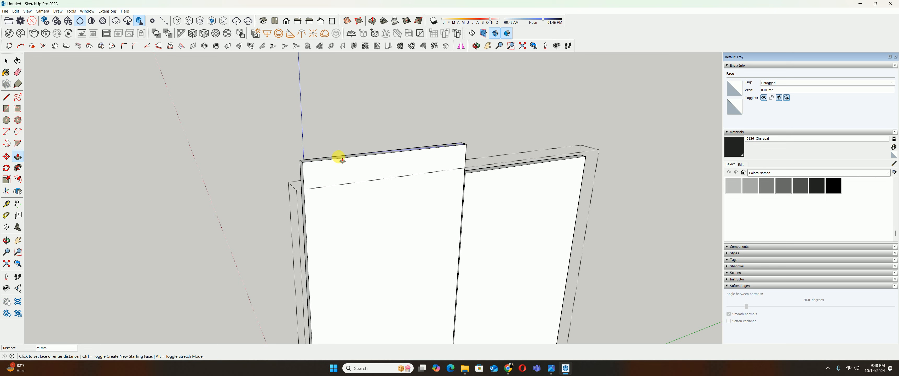
key(Escape)
click(496, 168)
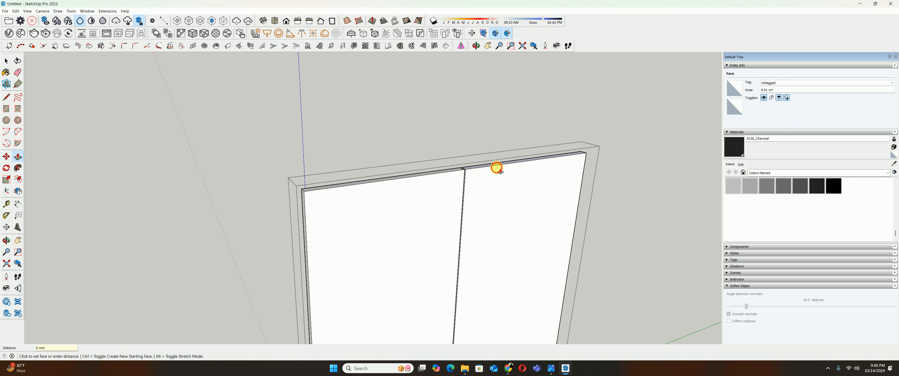
click(496, 167)
- Extend the doors' outer side faces by the same distance with Push/Pull, and leave the door group
shift+middle_drag(365, 186, 496, 139)
double_click(444, 149)
shift+middle_drag(692, 175, 338, 173)
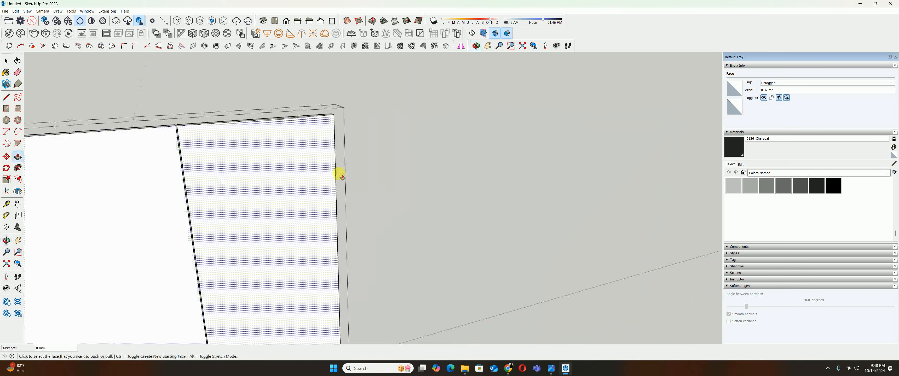
scroll(237, 134, down, 3)
scroll(271, 70, down, 2)
click(270, 70)
scroll(254, 155, down, 2)
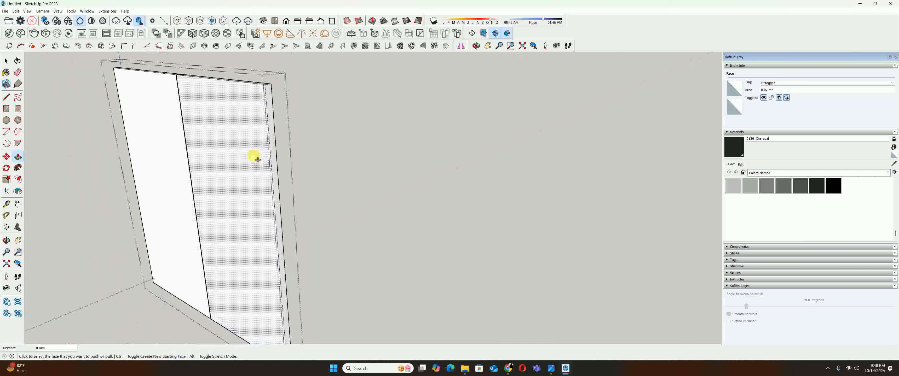
middle_drag(254, 156, 589, 49)
key(space)
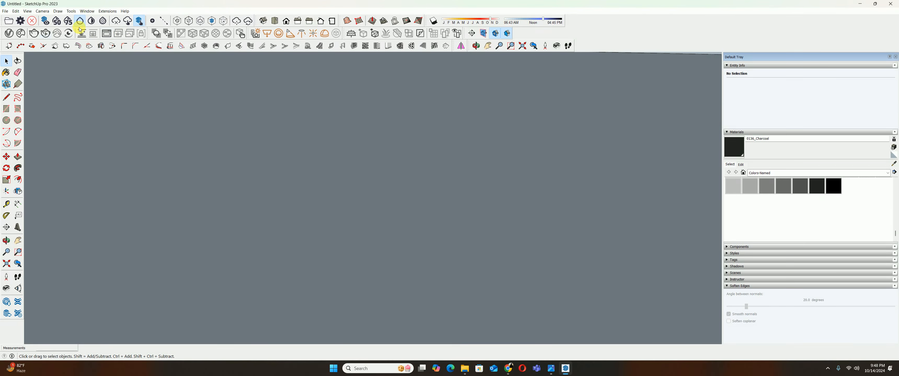
- Switch to the right view and examine how the wall cabinet doors cover the cabinet's edges
click(286, 20)
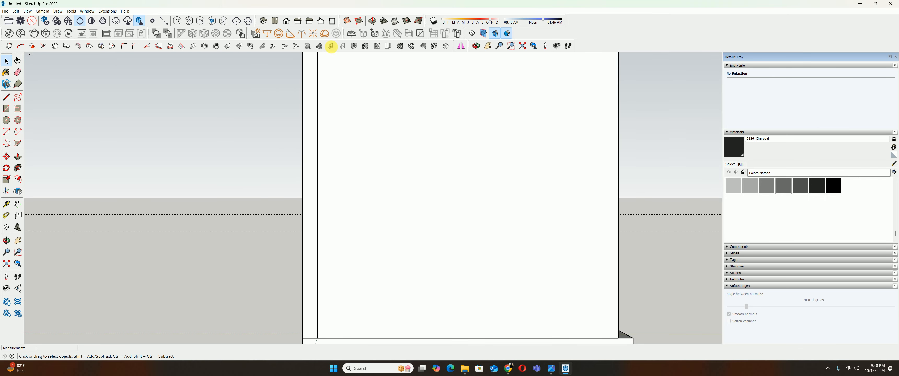
click(297, 20)
key(o)
scroll(429, 146, up, 3)
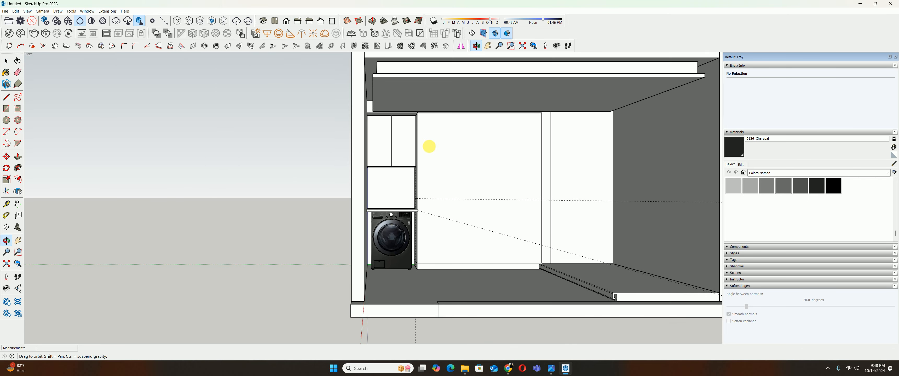
key(space)
scroll(411, 137, up, 10)
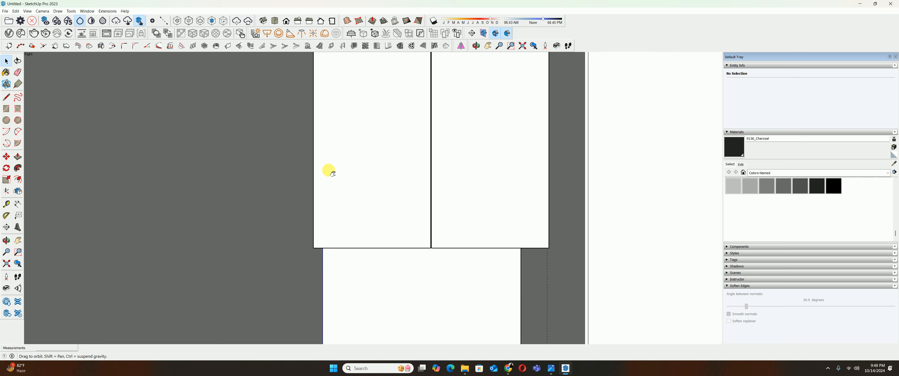
scroll(331, 173, up, 10)
key(o)
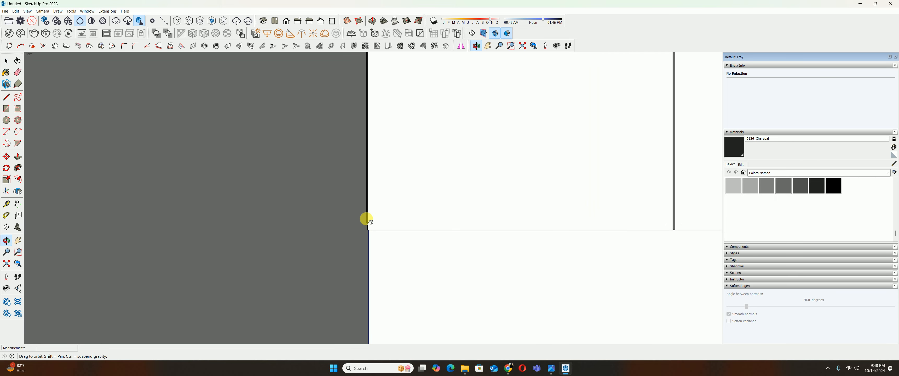
scroll(422, 191, up, 10)
key(space)
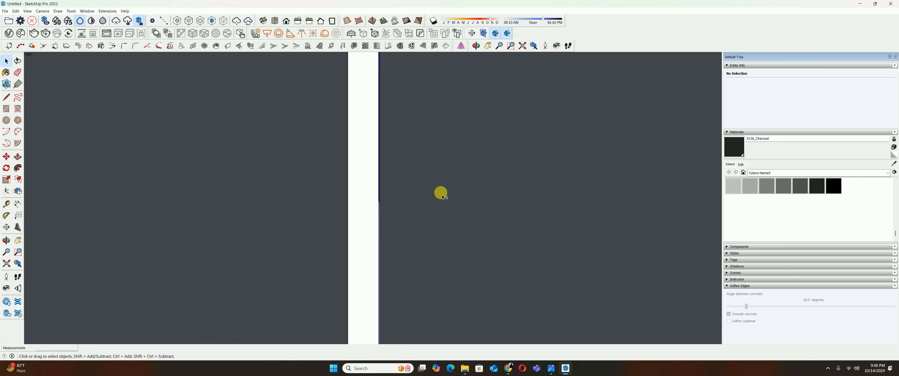
scroll(322, 193, down, 10)
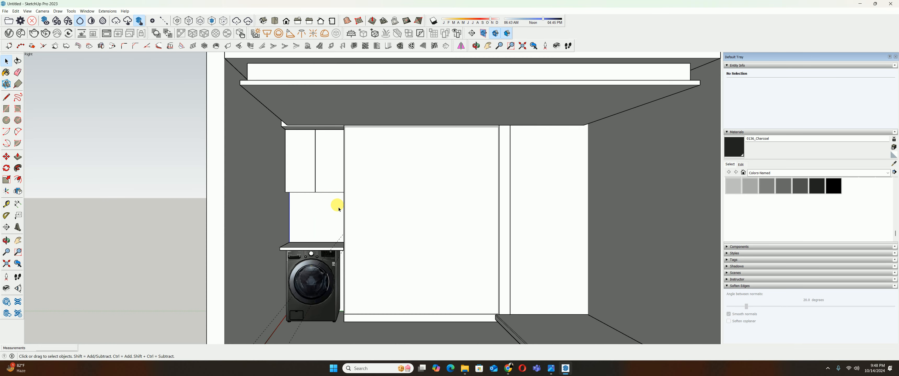
scroll(338, 208, up, 1)
middle_drag(432, 228, 437, 203)
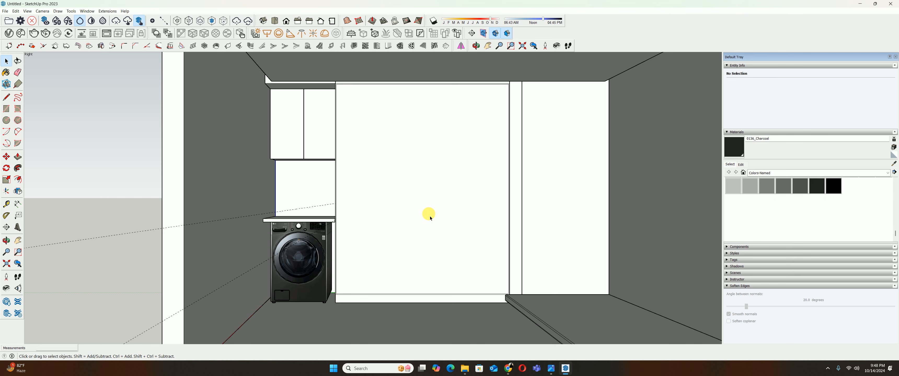
- Check the reference photo's tall shelving unit and wall layout, and return to the model
click(547, 368)
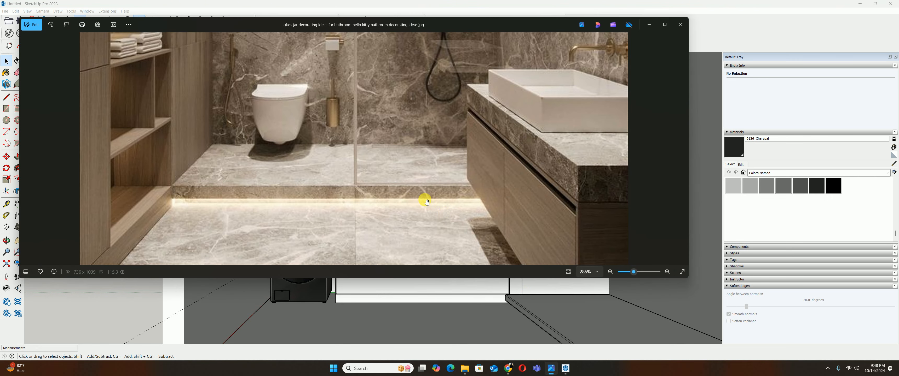
scroll(150, 161, down, 5)
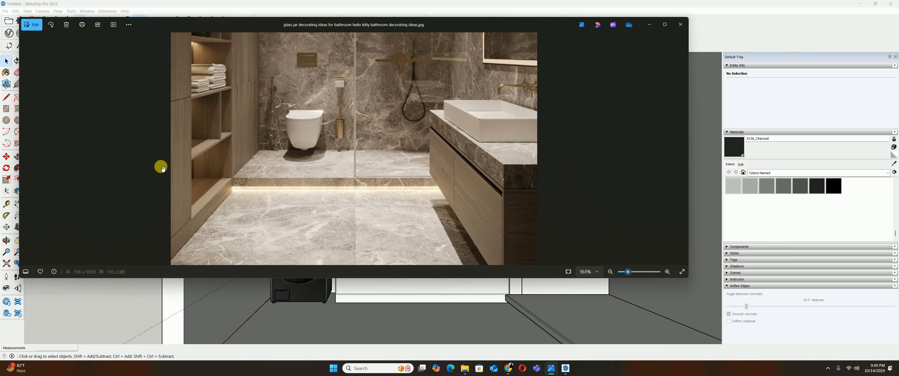
click(650, 23)
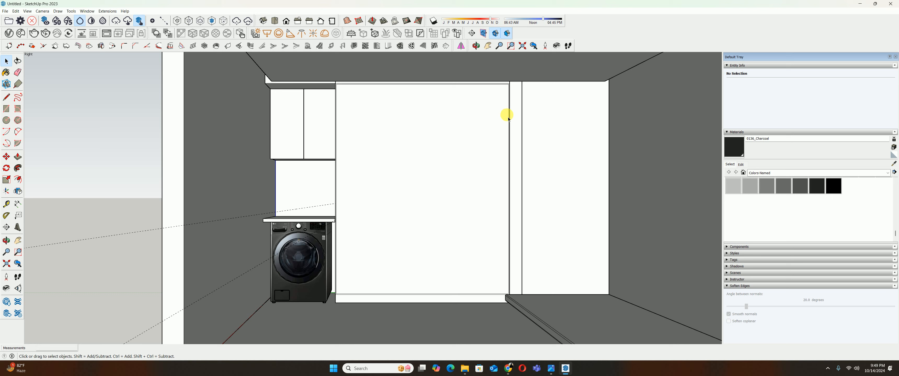
- Open the tall cabinet's group beside the washing machine and measure the full width of its front
double_click(436, 158)
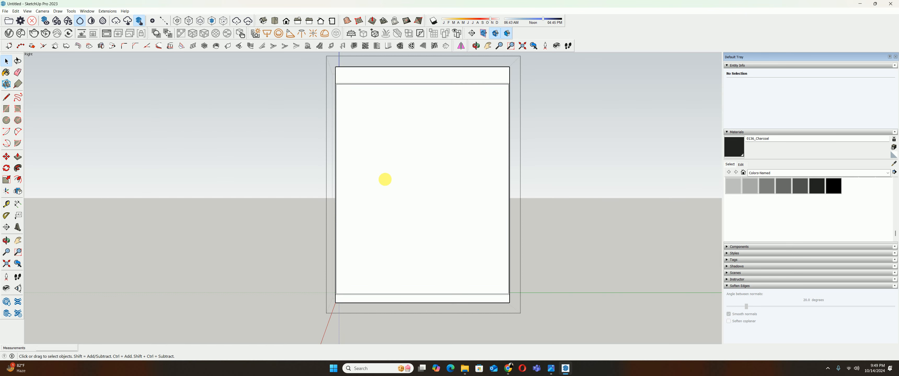
middle_drag(381, 179, 468, 160)
key(l)
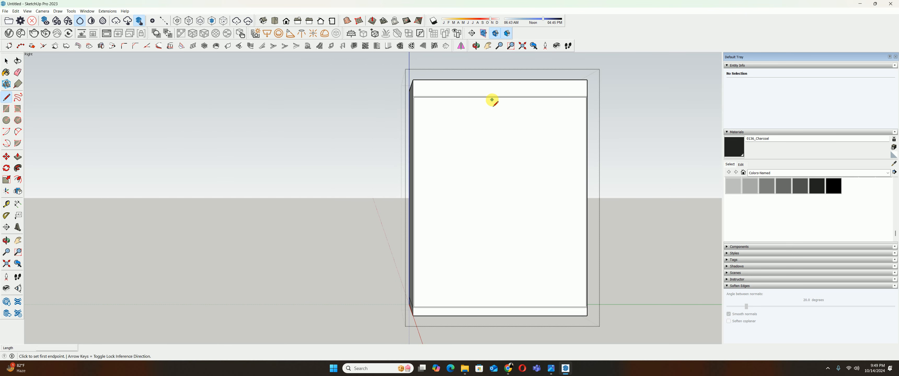
key(t)
scroll(418, 137, up, 2)
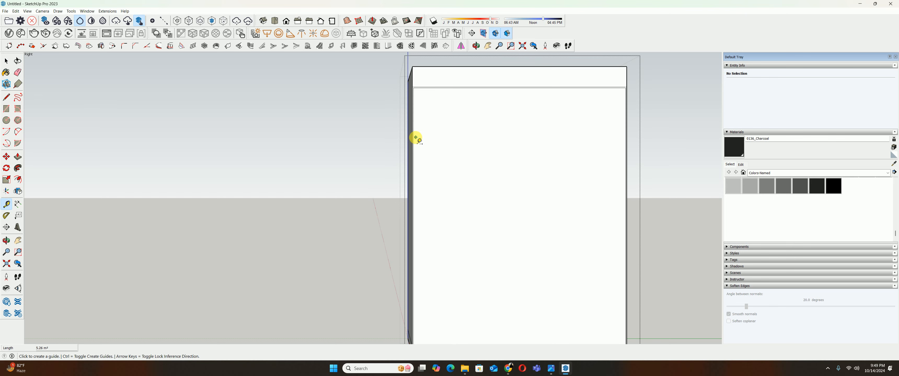
click(413, 137)
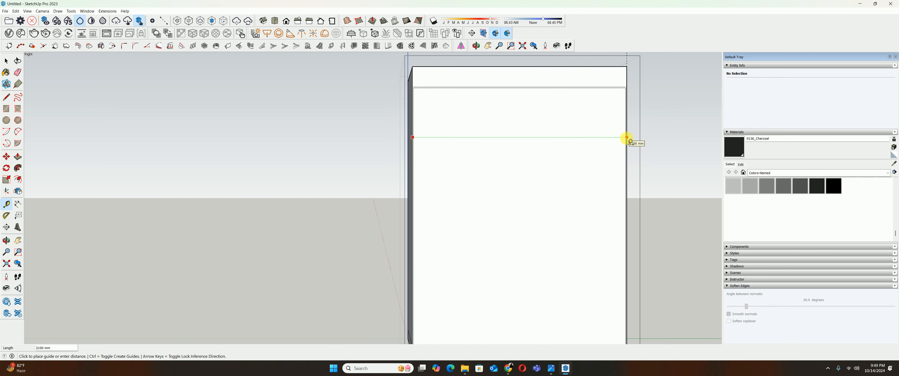
scroll(624, 138, down, 2)
- Copy the front panel's vertical edge nearest the washing machine 450 mm inward to mark the first door division
key(l)
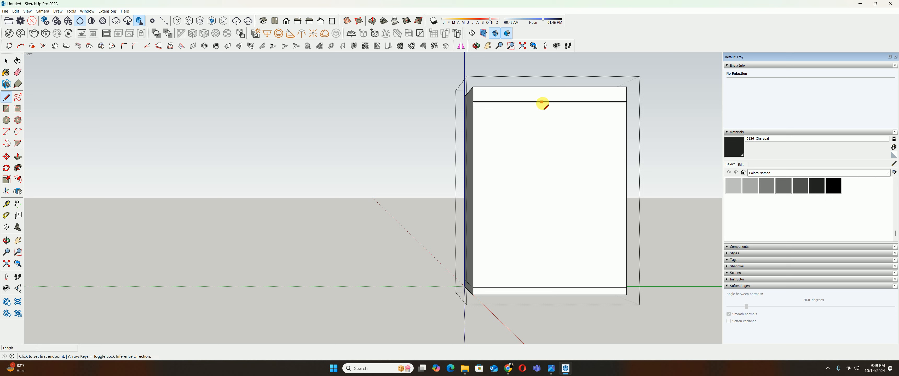
scroll(473, 114, up, 1)
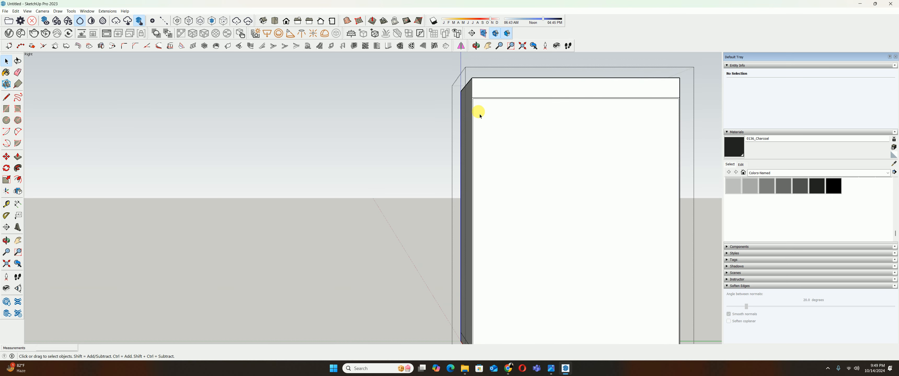
key(space)
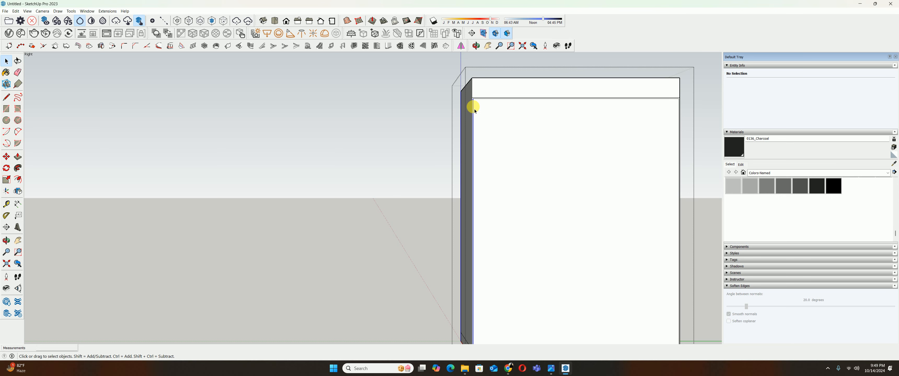
click(474, 111)
key(m)
click(475, 99)
key(ctrl)
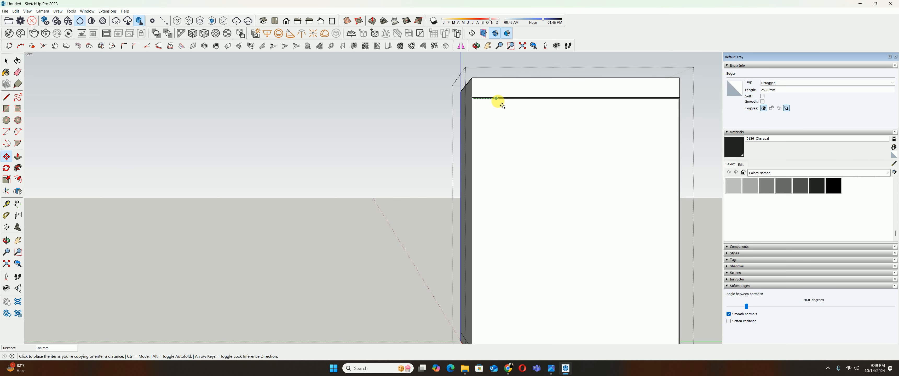
text(450)
key(Return)
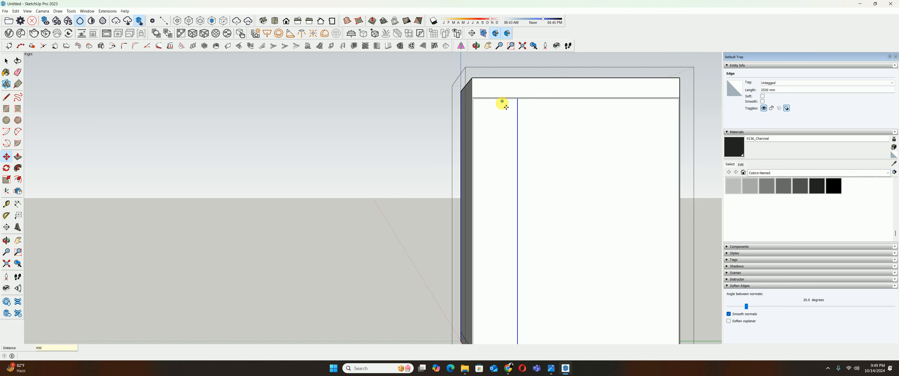
- Measure the remaining width from the copied division line to the far edge of the cabinet front
shift+middle_drag(561, 126, 452, 135)
key(t)
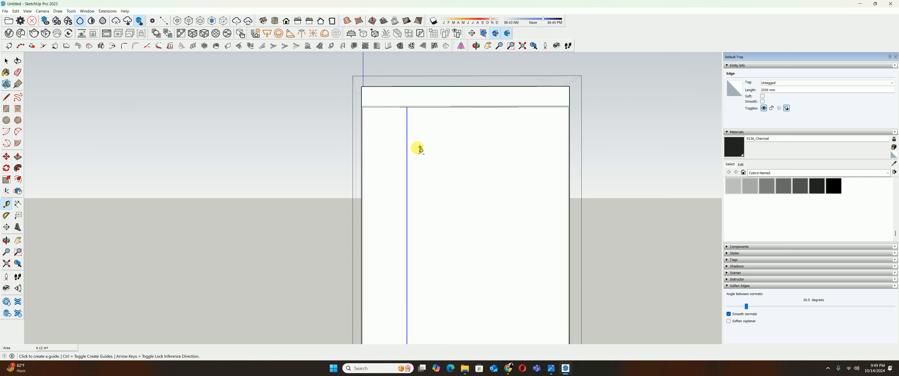
click(407, 150)
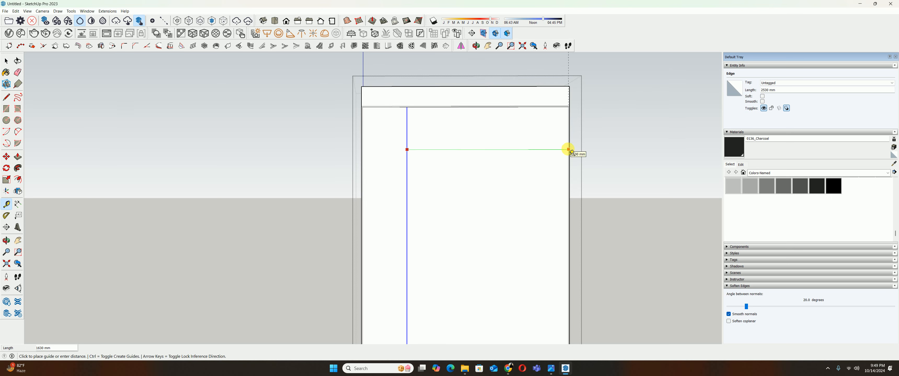
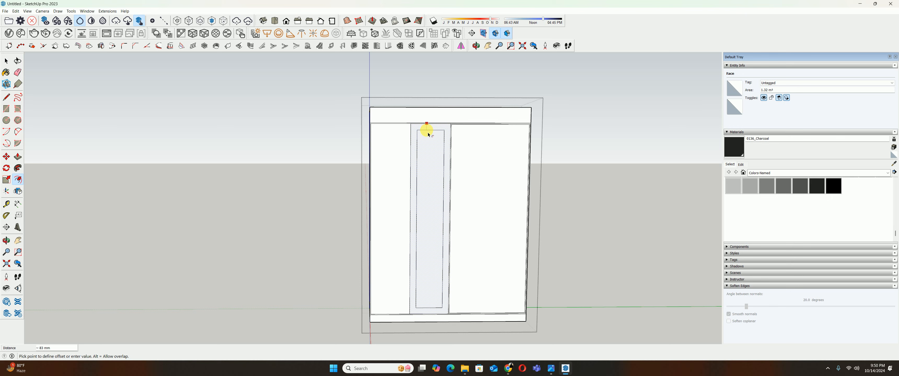
- Offset the edges of the cabinet front's three panel faces inward to outline thin surrounding frames
key(Escape)
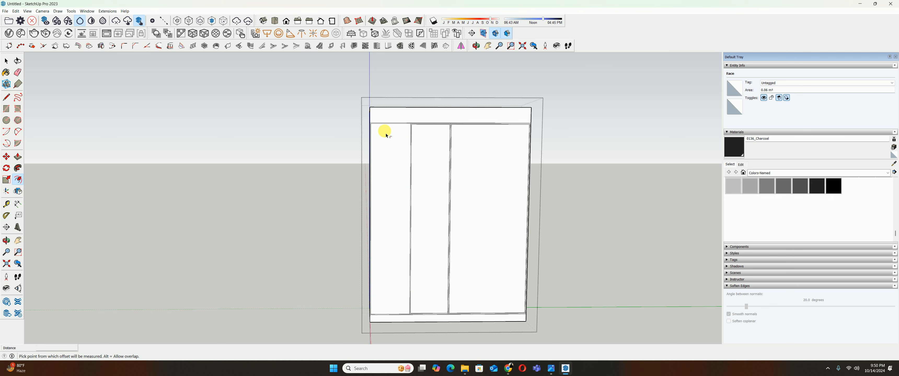
scroll(409, 125, up, 4)
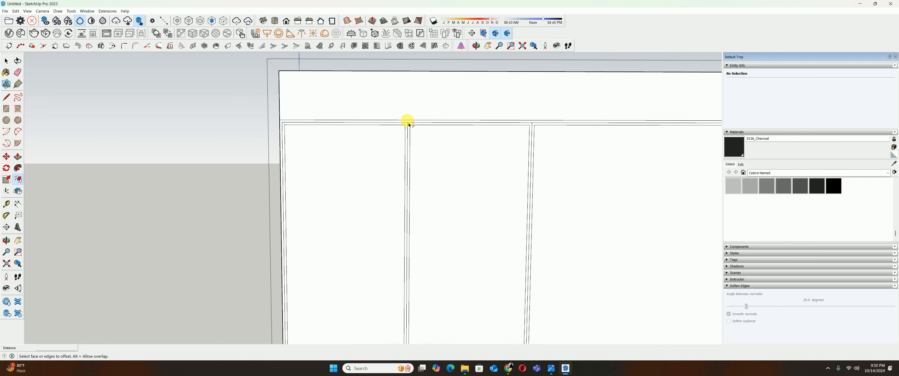
key(space)
click(411, 126)
scroll(401, 128, up, 4)
scroll(335, 138, down, 2)
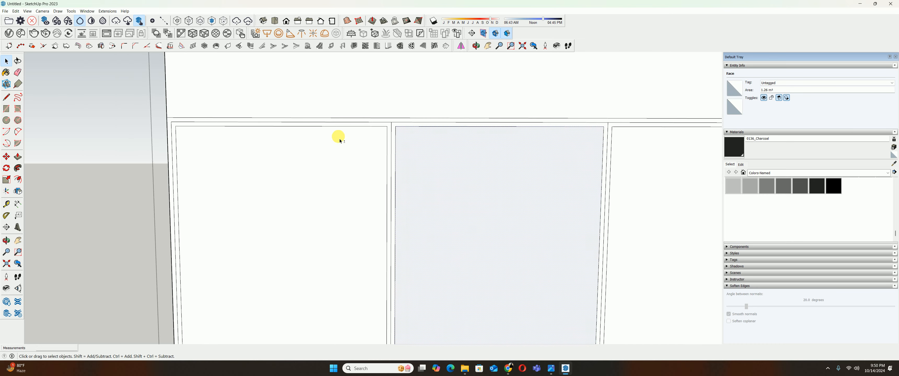
scroll(340, 141, down, 3)
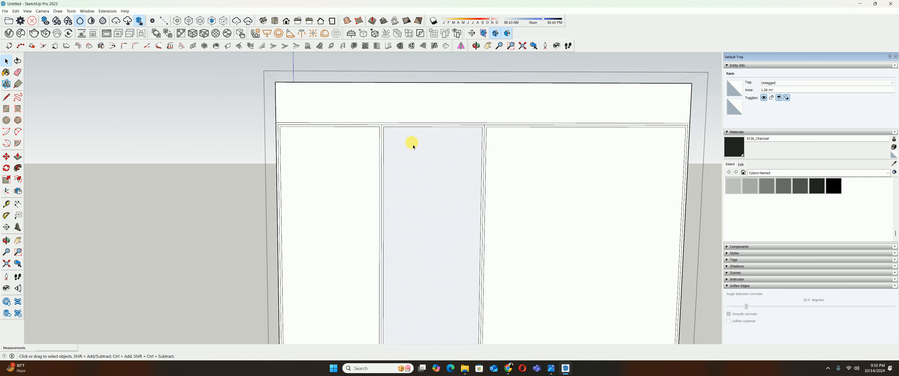
- Erase the original division lines and leftover outer edges between the offset panels on the cabinet front
key(e)
scroll(244, 128, up, 5)
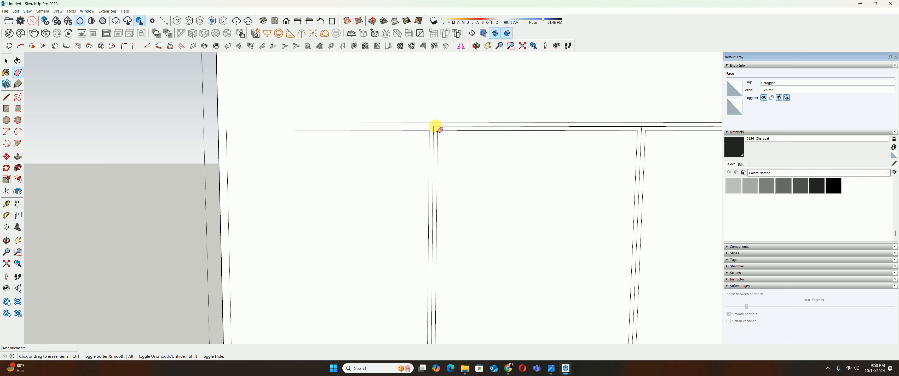
middle_drag(566, 127, 520, 136)
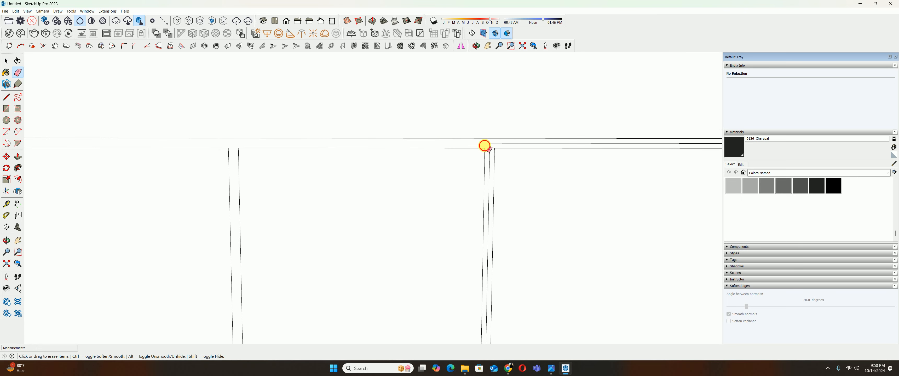
scroll(491, 142, down, 5)
middle_drag(600, 195, 473, 211)
scroll(482, 260, up, 6)
drag(483, 253, 487, 254)
scroll(359, 209, down, 1)
shift+middle_drag(340, 206, 606, 198)
shift+middle_drag(672, 216, 816, 209)
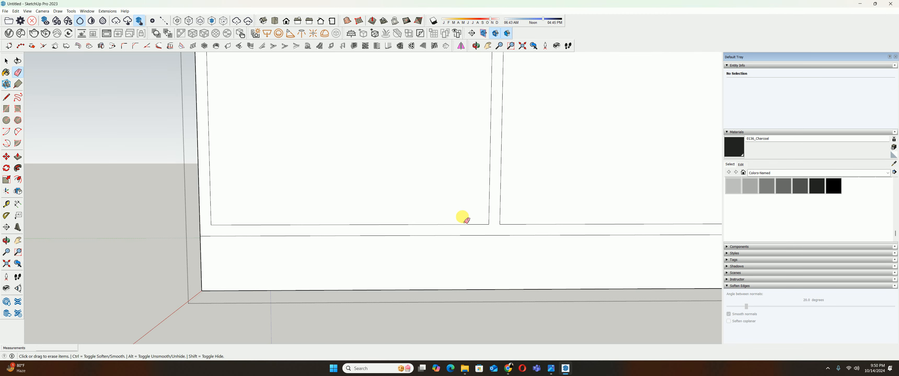
- Push the three inset panel faces back 600 mm through the cabinet to open up its compartments
scroll(466, 220, down, 5)
mouse_move(461, 217)
middle_down()
mouse_move(457, 224)
mouse_move(575, 254)
mouse_move(514, 220)
middle_up()
key(space)
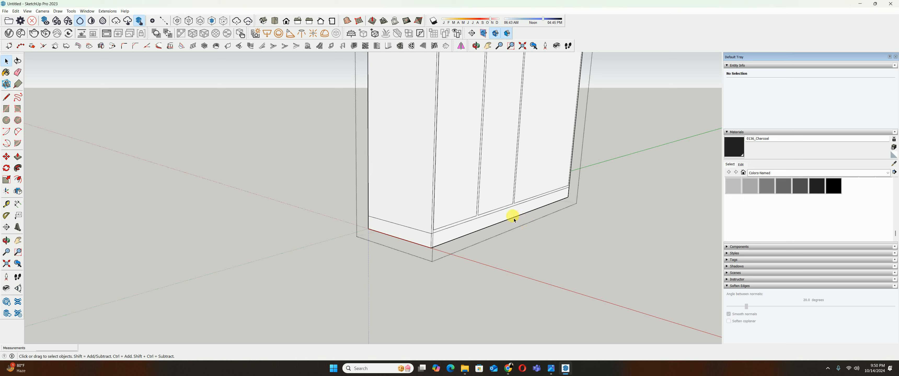
key(p)
double_click(419, 209)
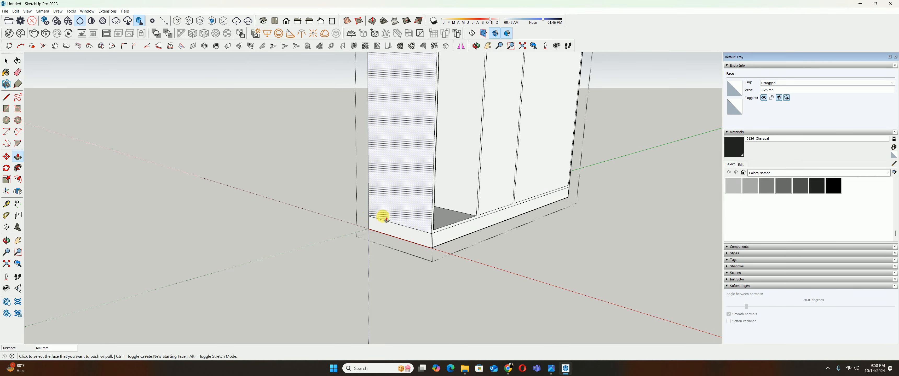
double_click(487, 184)
double_click(521, 171)
middle_drag(525, 169, 410, 174)
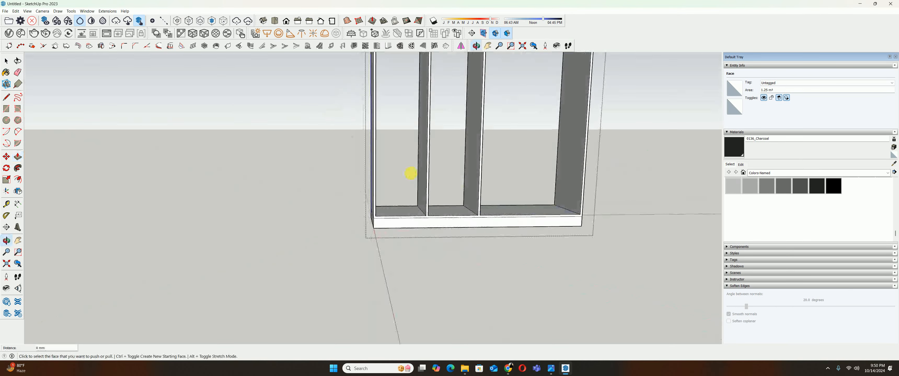
scroll(468, 176, down, 5)
- Leave the cabinet's group and measure the width of the compartment nearest the washing machine
key(space)
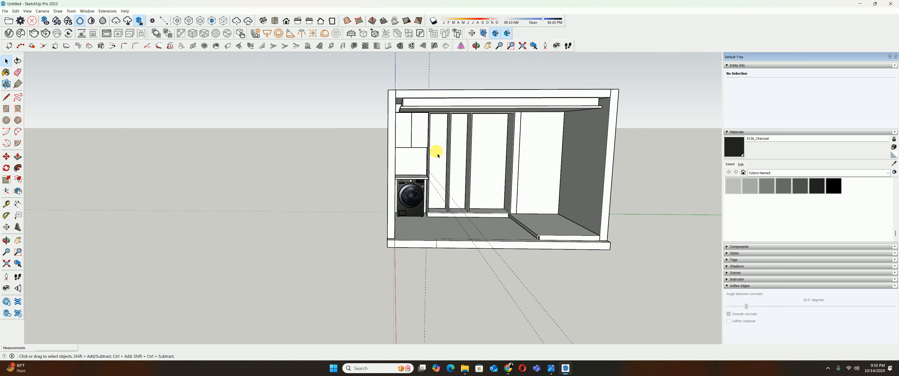
scroll(439, 159, up, 2)
scroll(440, 130, up, 4)
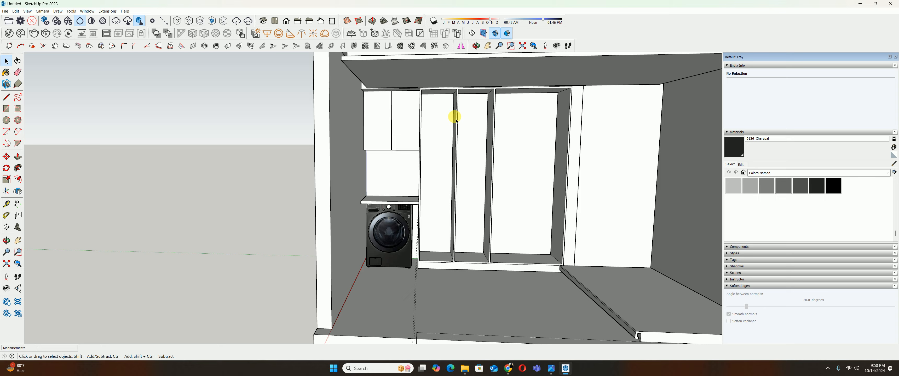
key(t)
click(414, 86)
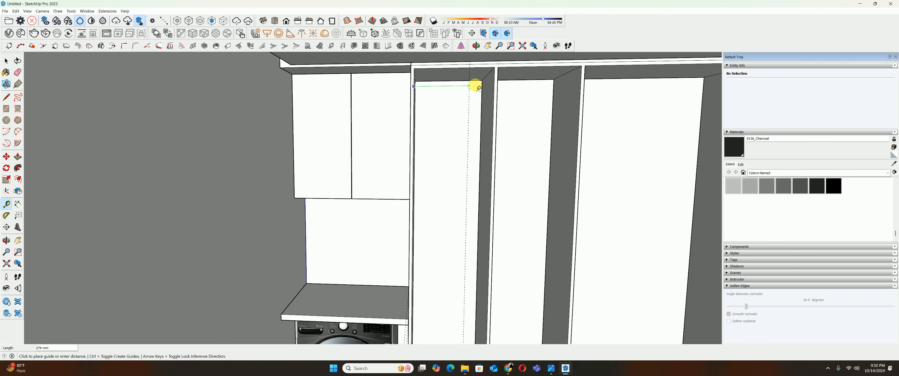
key(space)
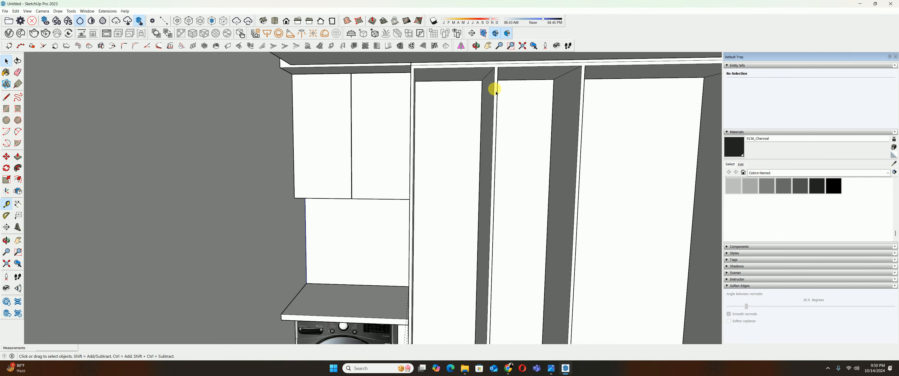
- Open the cabinet's group and move both vertical dividers 50 mm toward the washing machine
scroll(491, 105, down, 5)
double_click(490, 95)
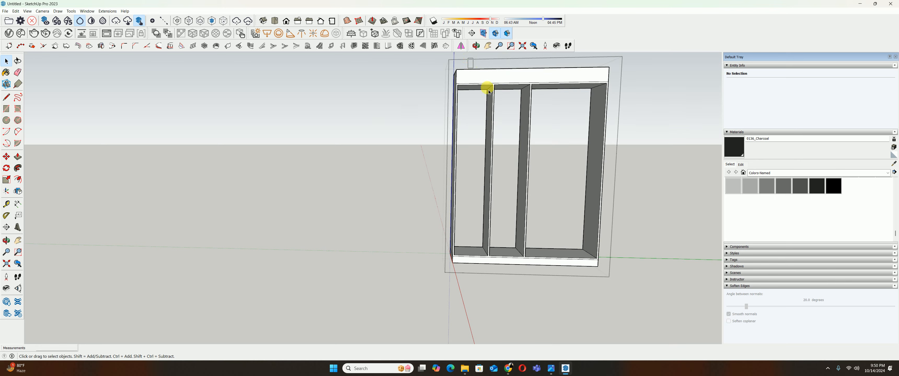
drag(488, 90, 570, 319)
scroll(496, 244, up, 3)
key(m)
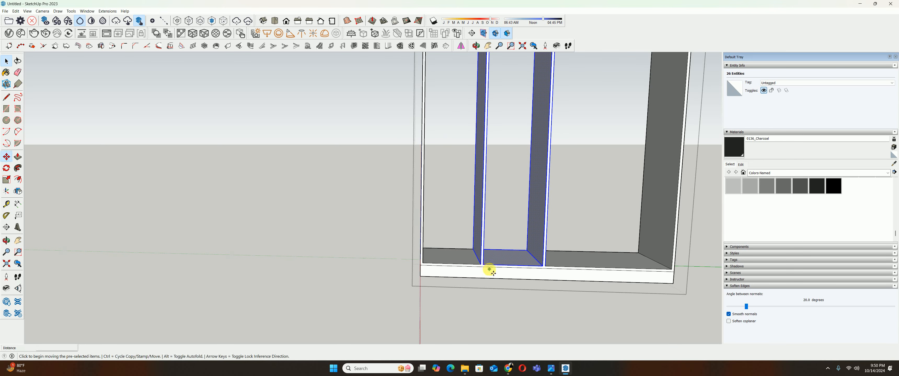
click(491, 271)
key(Return)
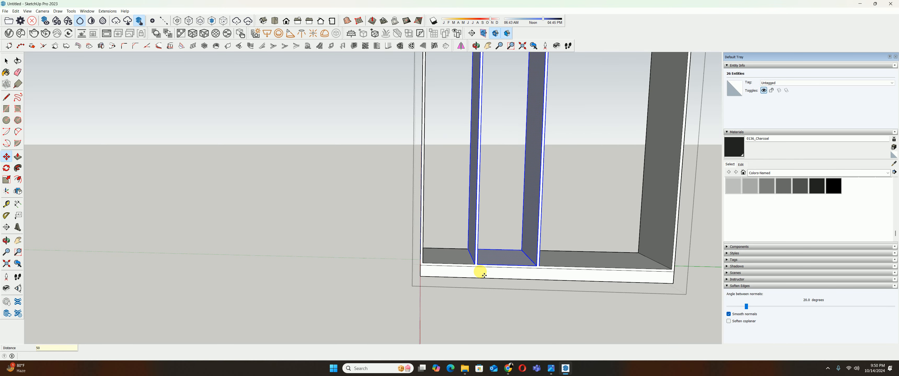
scroll(482, 270, down, 5)
- Move only the divider beside the widest compartment another 50 mm toward the washing machine, and leave the group
key(space)
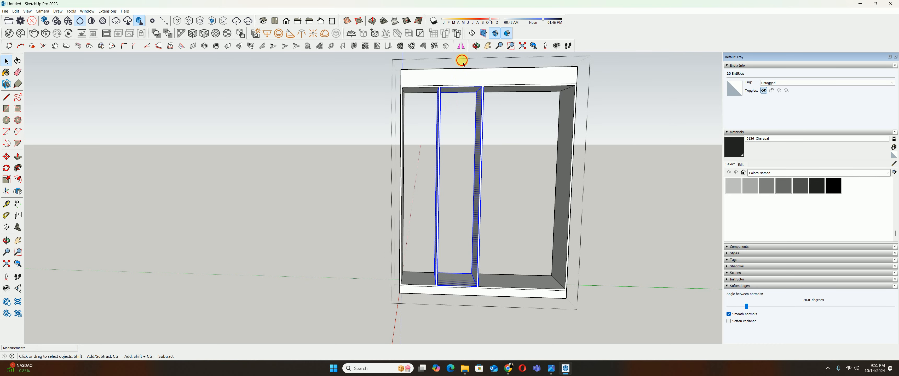
drag(462, 60, 512, 295)
scroll(496, 291, up, 1)
key(m)
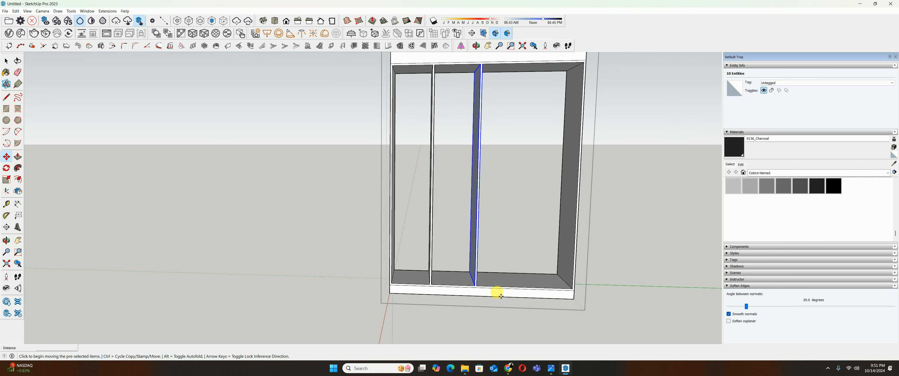
click(500, 296)
text(50)
key(Return)
key(space)
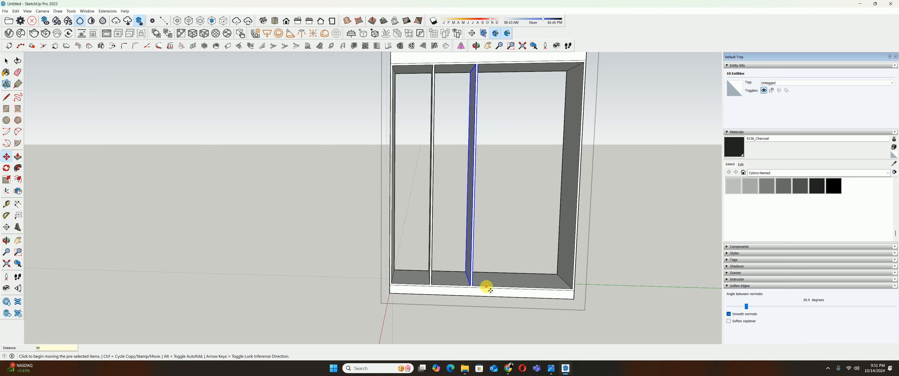
key(Escape)
scroll(489, 233, down, 1)
shift+middle_drag(489, 234, 489, 250)
- Check the reference photo's tall shelving unit and return to the model's cabinet
click(551, 368)
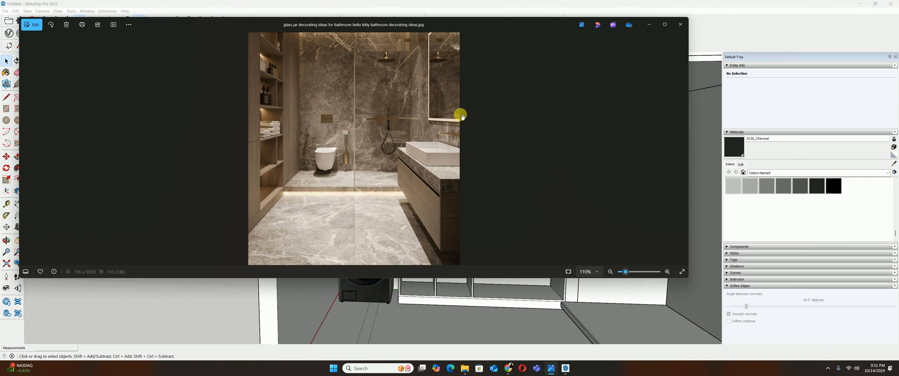
click(648, 25)
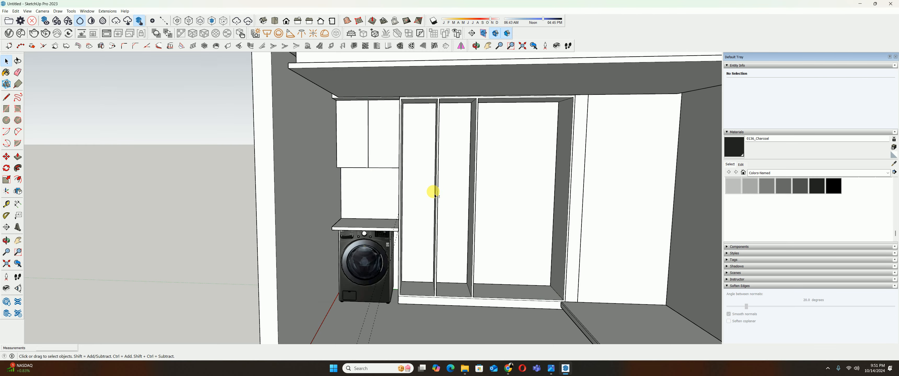
middle_drag(434, 196, 424, 228)
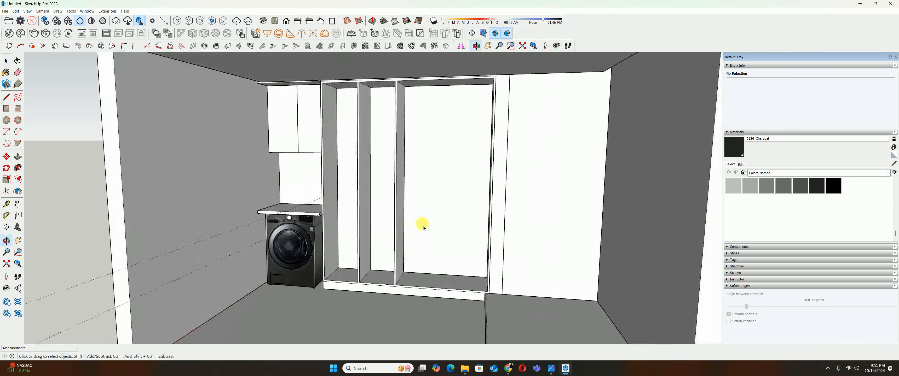
- Split the cabinet's widest opening with a vertical line from its upper edge's midpoint, and copy the two resulting faces
double_click(399, 119)
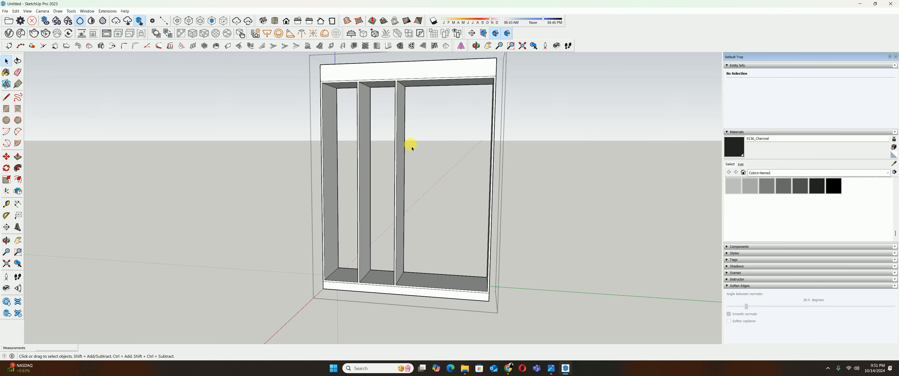
key(l)
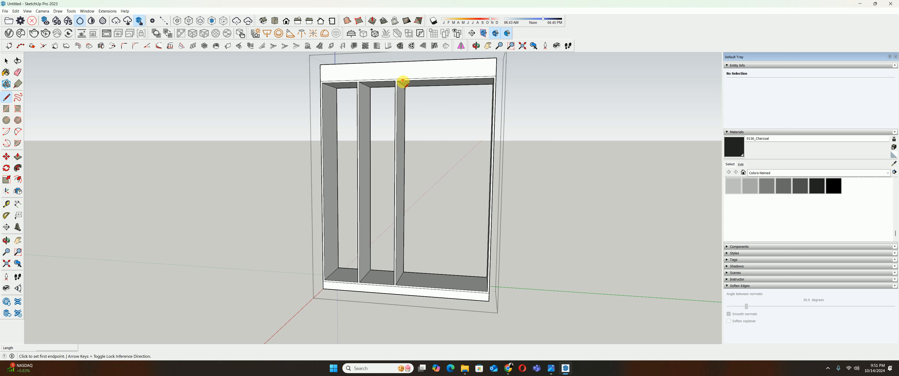
click(444, 79)
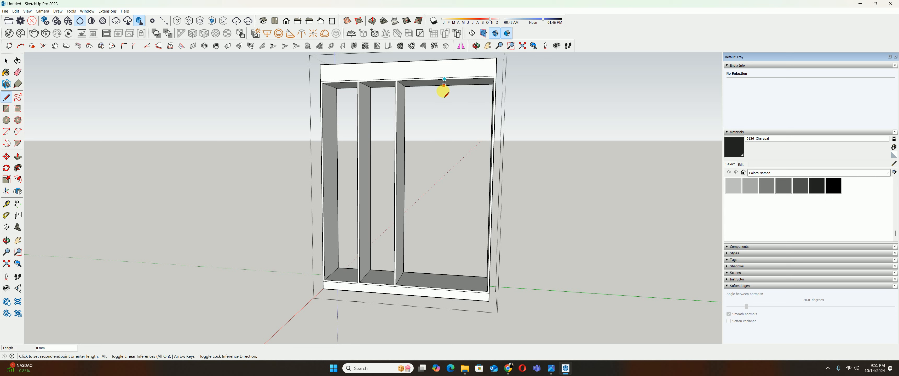
click(440, 288)
key(space)
click(423, 256)
shift+click(457, 256)
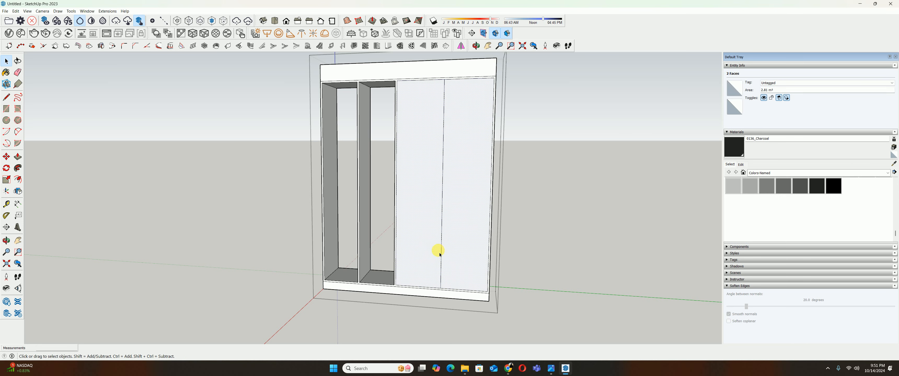
- Erase the centre line and delete the remaining face so the cabinet's widest compartment is open again
click(445, 240)
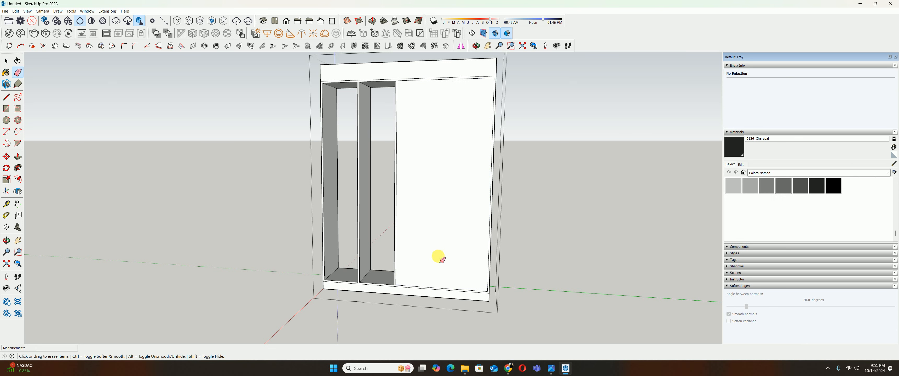
key(space)
click(437, 241)
key(Delete)
scroll(424, 278, up, 3)
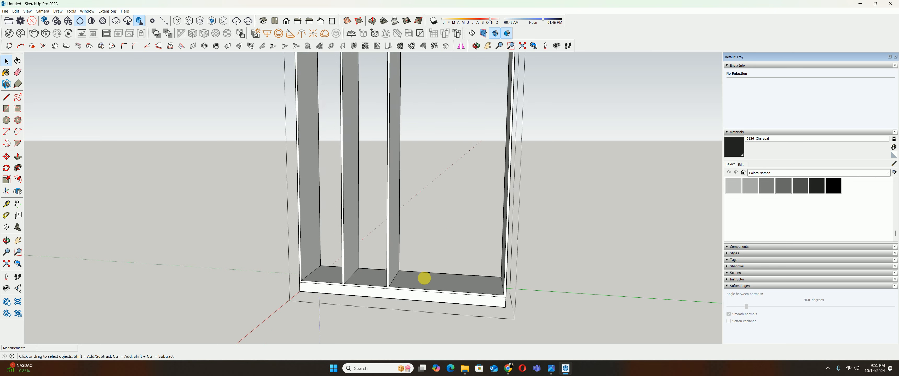
scroll(424, 278, up, 2)
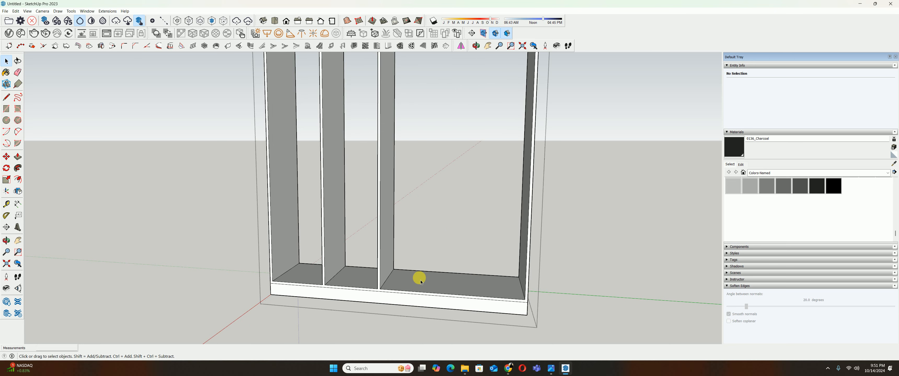
- Paste the two copied door faces in place outside the cabinet's group and make them a separate group
scroll(421, 270, down, 5)
middle_drag(421, 259, 249, 99)
scroll(422, 187, up, 2)
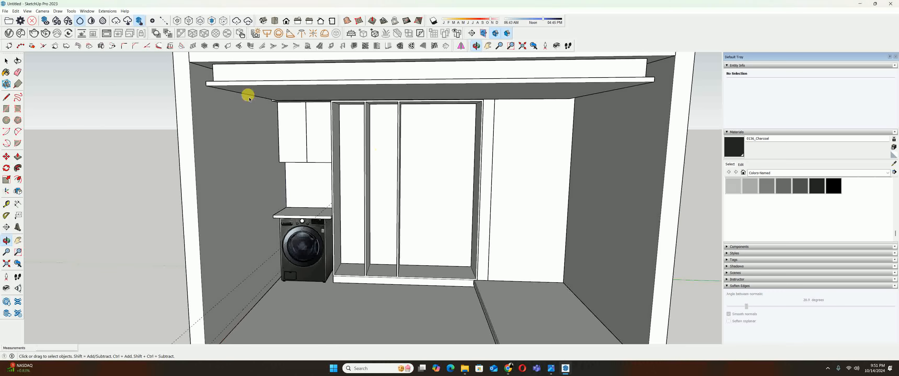
click(14, 11)
click(31, 52)
right_click(411, 128)
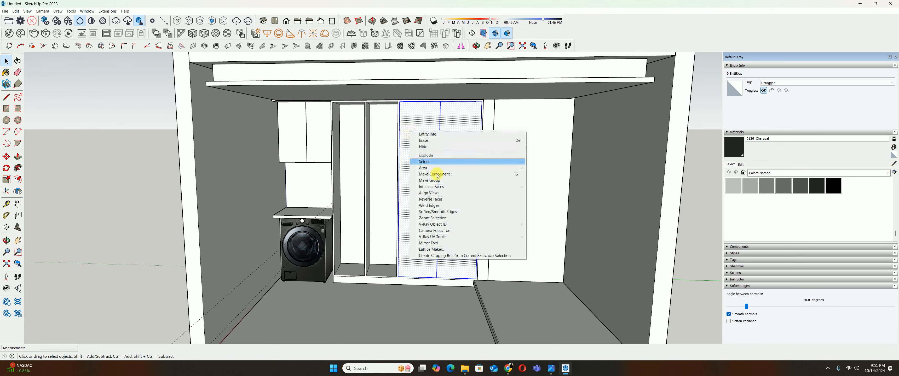
click(422, 161)
- Open the double-door group and offset both door faces slightly inwards to leave a narrow gap between them
double_click(422, 161)
middle_drag(421, 157, 415, 129)
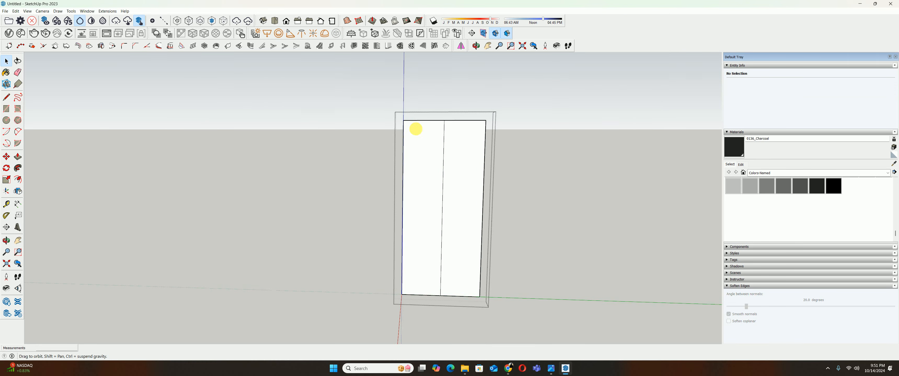
key(space)
click(444, 127)
scroll(445, 128, up, 3)
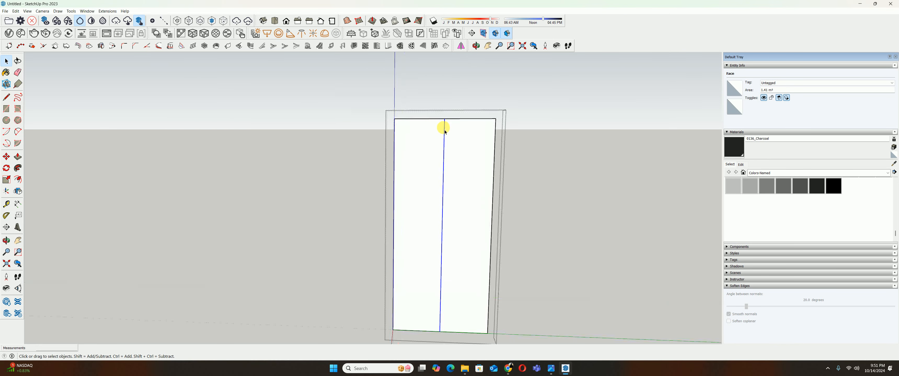
key(m)
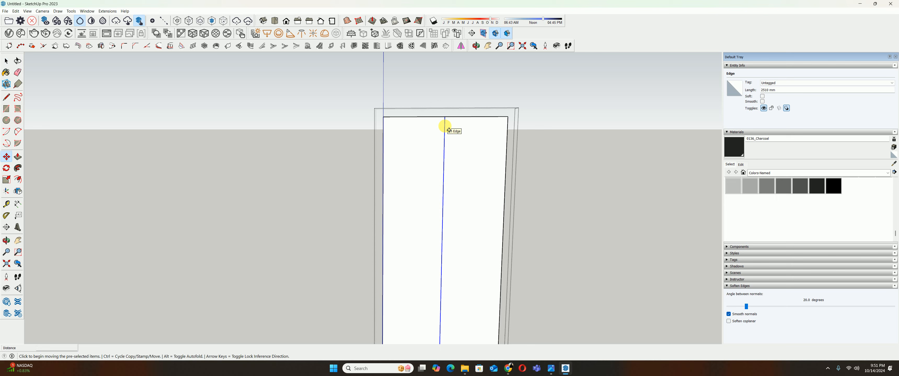
key(f)
click(409, 119)
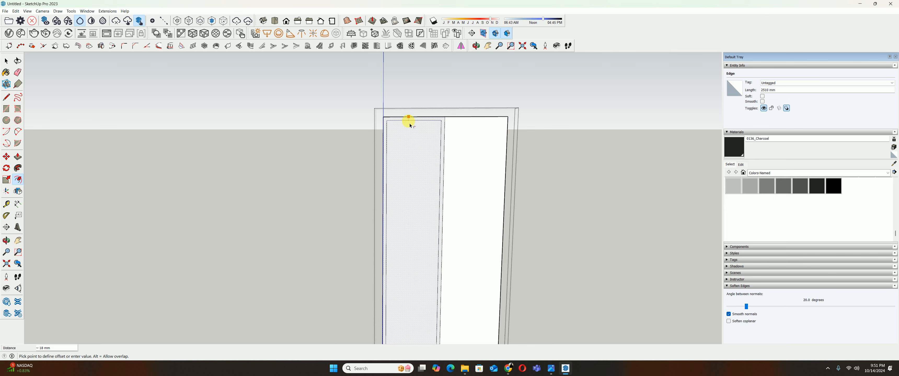
key(Escape)
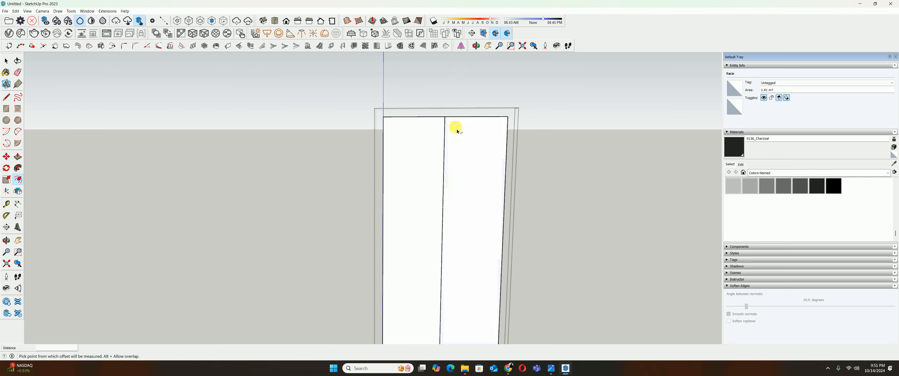
key(space)
scroll(439, 119, up, 2)
scroll(439, 119, up, 4)
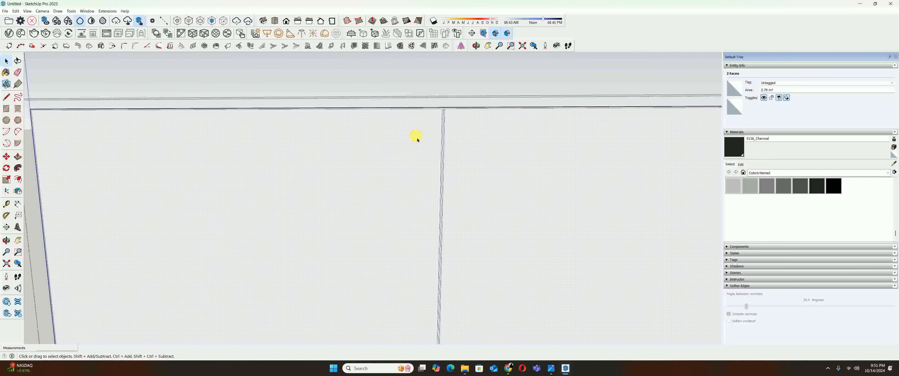
- Delete all geometry in the door group and paste only the two copied inset faces back in place
scroll(417, 139, down, 2)
triple_click(397, 140)
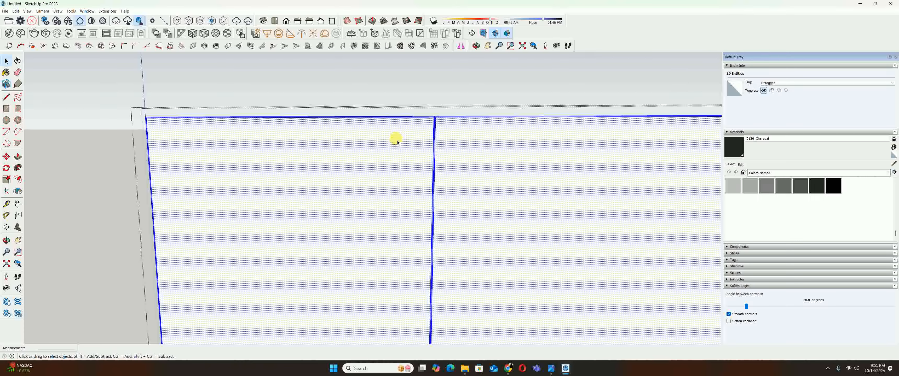
key(Delete)
scroll(396, 141, down, 2)
click(17, 11)
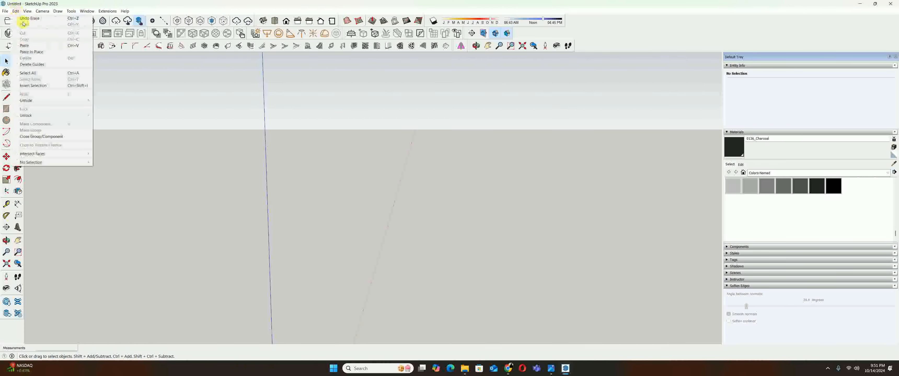
click(36, 48)
- Extrude both door faces with Push/Pull into thin door panels of equal thickness
shift+middle_drag(440, 151, 339, 151)
key(p)
click(379, 157)
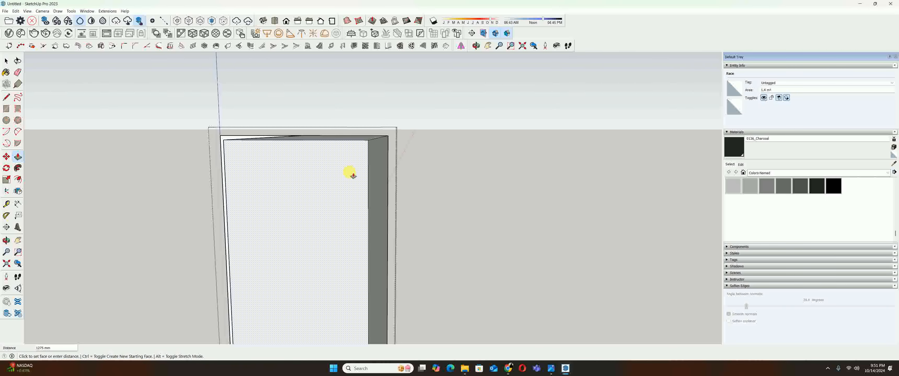
click(352, 174)
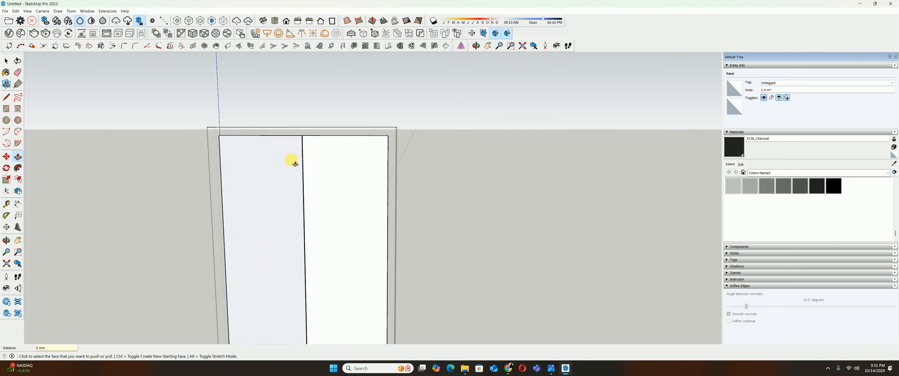
shift+middle_drag(276, 152, 374, 175)
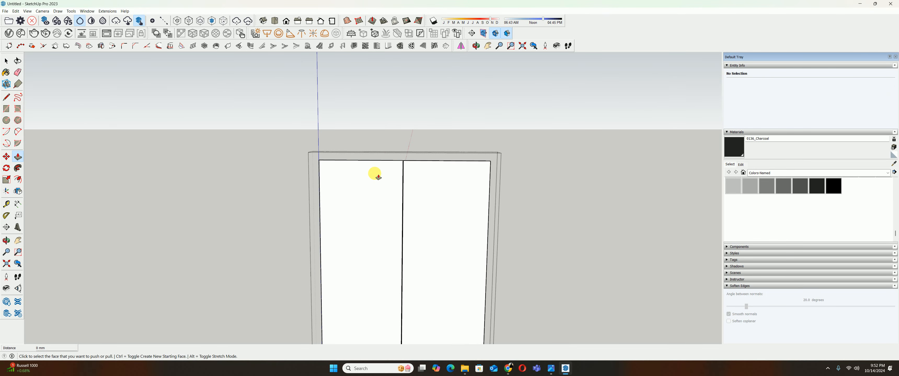
click(399, 180)
mouse_move(432, 182)
middle_down()
mouse_move(441, 178)
mouse_move(364, 153)
mouse_move(264, 158)
middle_up()
double_click(365, 154)
scroll(319, 166, down, 2)
scroll(325, 136, down, 2)
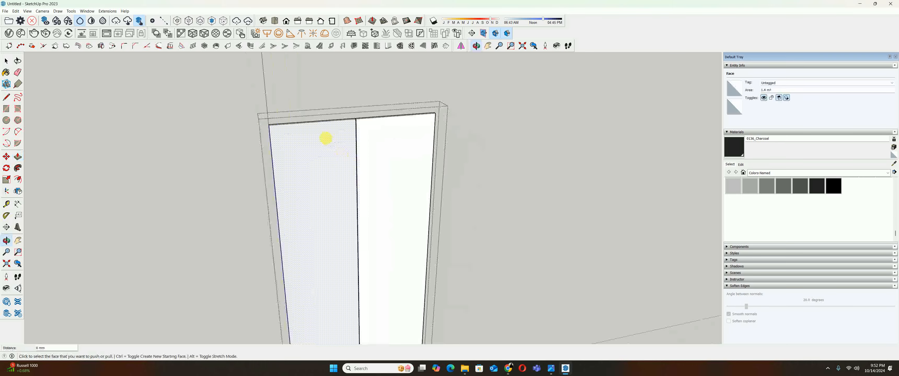
- Extend the left door panel upwards by 20 mm so it overlaps the cabinet frame
scroll(283, 135, up, 4)
click(296, 139)
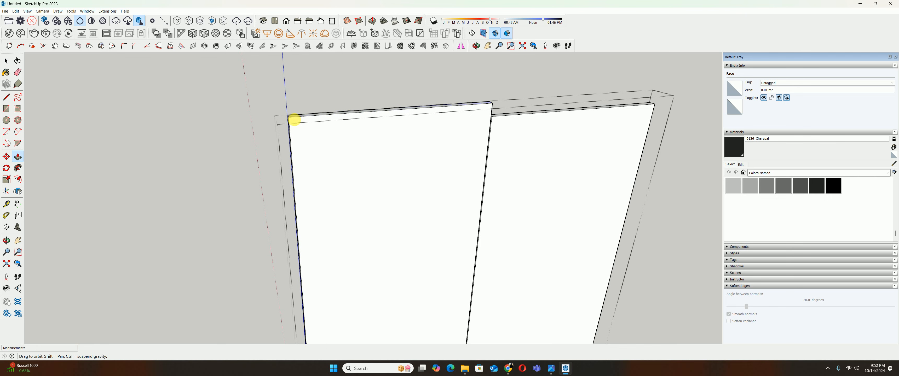
middle_drag(295, 121, 291, 90)
key(Escape)
scroll(315, 129, down, 1)
key(y)
shift+middle_drag(315, 141, 300, 52)
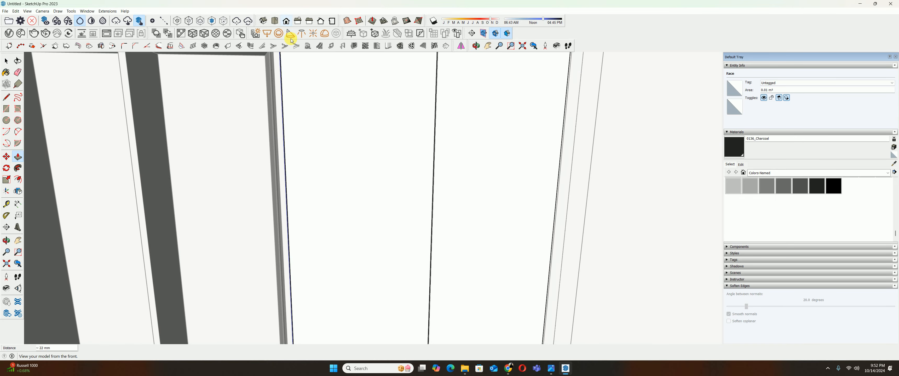
click(300, 100)
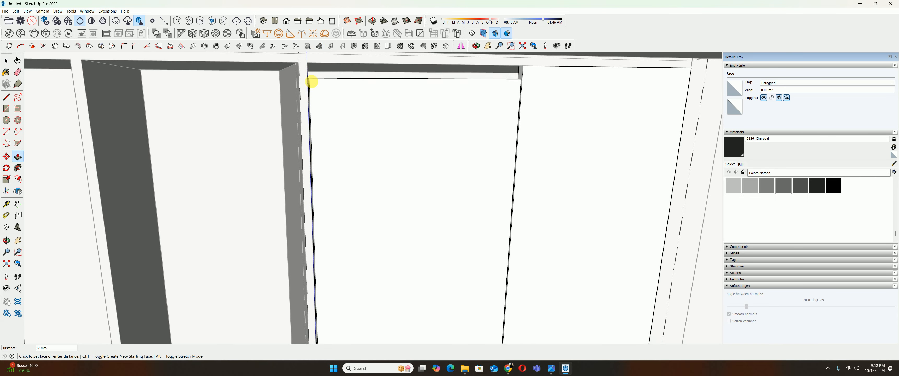
middle_drag(311, 81, 340, 84)
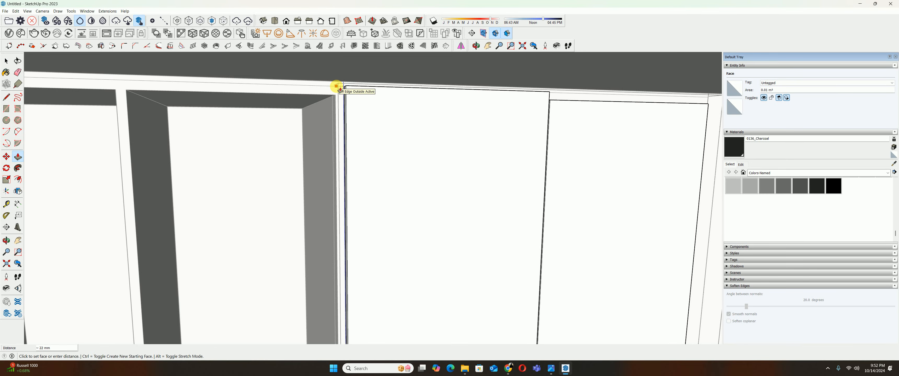
text(20)
key(Return)
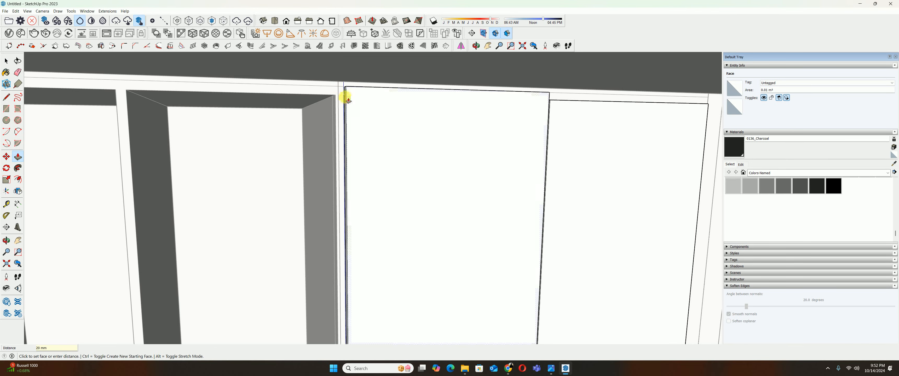
- Extend the right door panel's top and outer side to match the left door's overlap
middle_drag(367, 115, 458, 134)
click(459, 140)
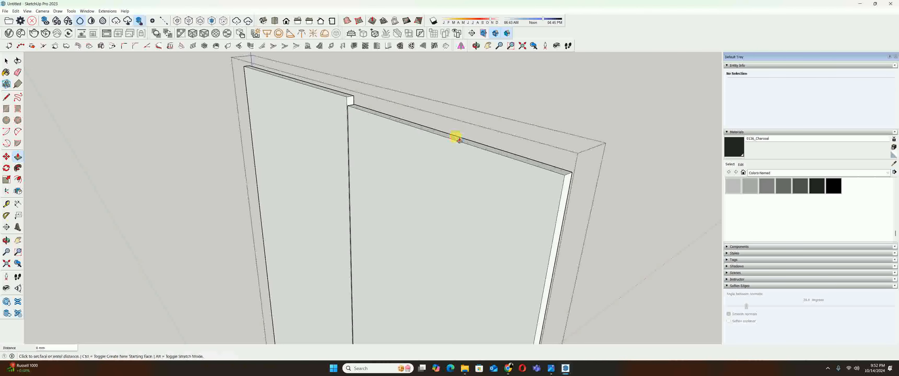
click(567, 174)
middle_drag(531, 181, 477, 267)
key(space)
scroll(471, 240, down, 10)
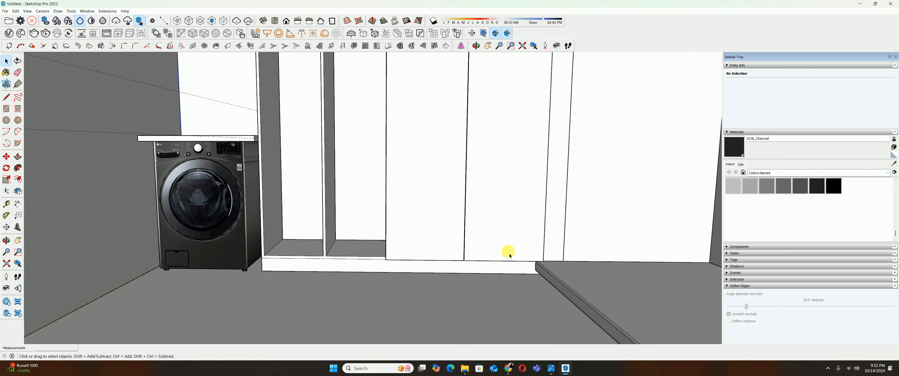
- Select the bottom ends of both door panels and move them slightly upwards
double_click(509, 252)
drag(337, 232, 606, 312)
middle_drag(606, 312, 527, 255)
key(m)
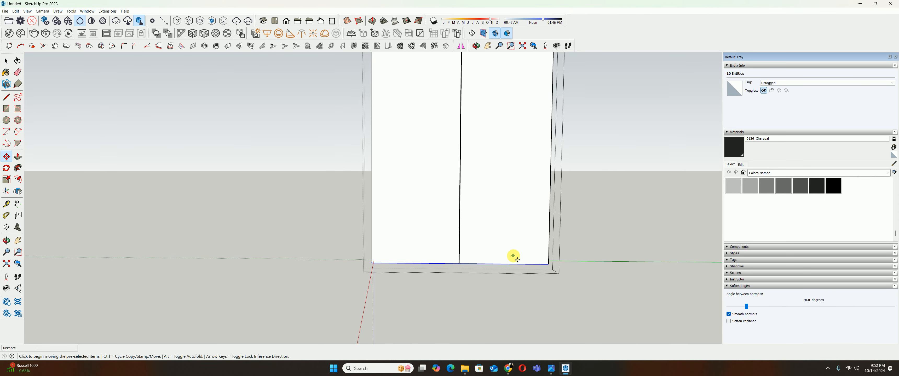
click(513, 255)
key(Return)
key(space)
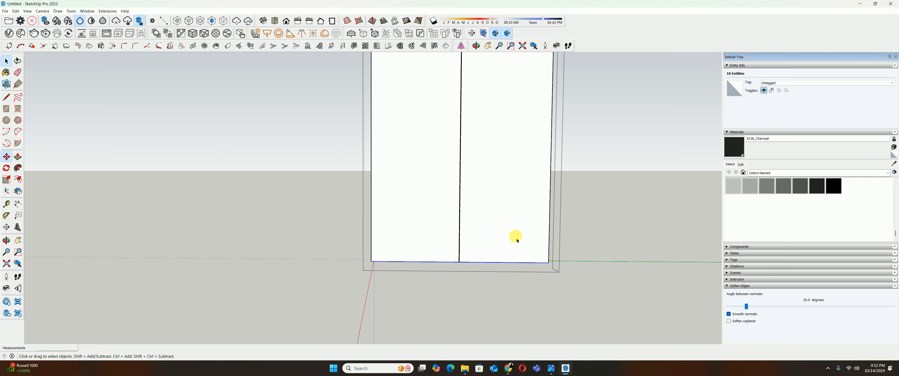
key(Escape)
middle_drag(546, 257, 407, 294)
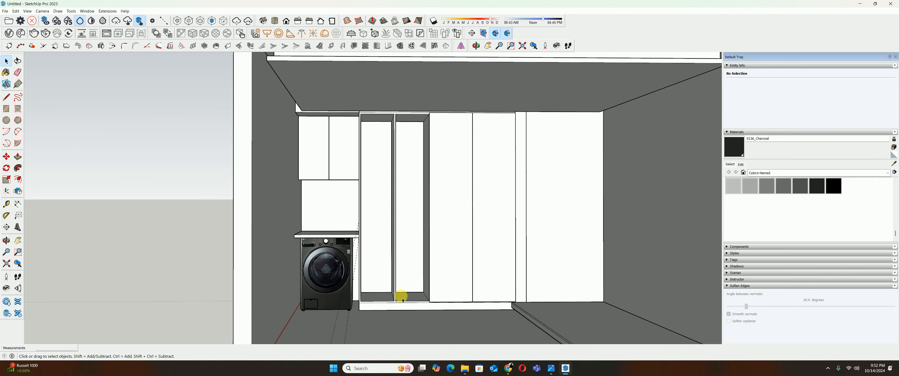
- Remove the divider between the cabinet's two narrow open compartments by pushing its side face through, leaving one wide compartment
double_click(378, 302)
middle_drag(373, 300, 405, 297)
key(p)
scroll(404, 297, up, 3)
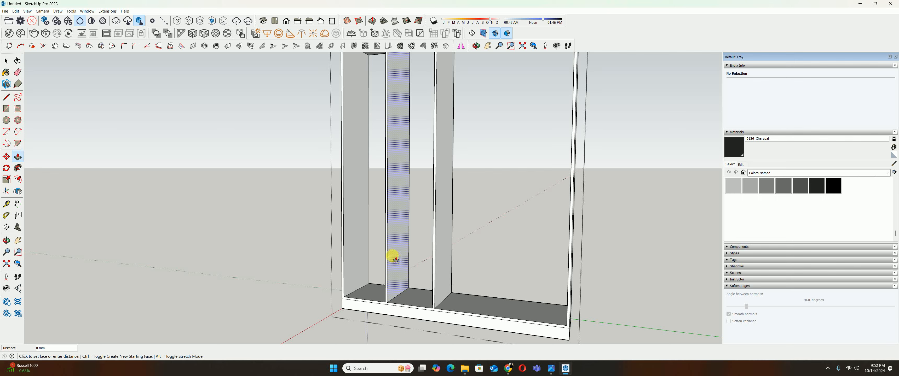
drag(389, 257, 381, 257)
key(e)
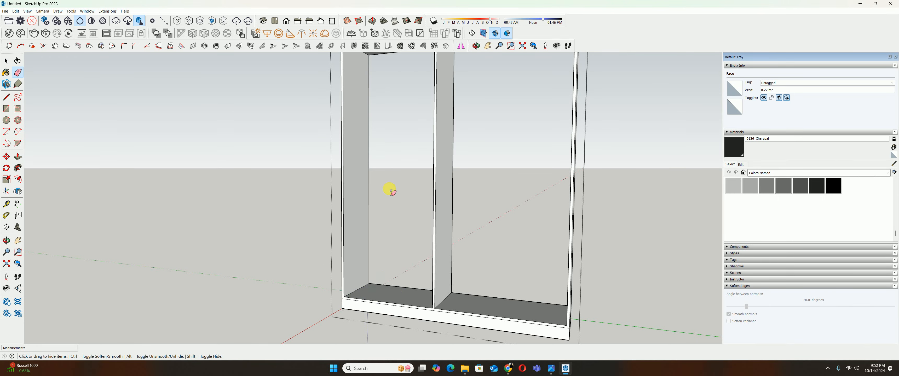
mouse_move(389, 187)
middle_down()
mouse_move(398, 139)
mouse_move(463, 239)
mouse_move(407, 207)
mouse_move(417, 280)
middle_up()
key(space)
scroll(397, 140, down, 3)
key(Escape)
middle_drag(413, 253, 415, 300)
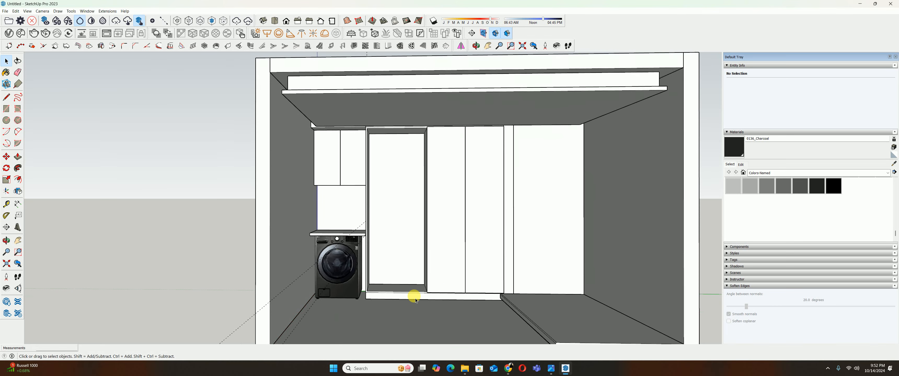
- Examine the open shelving unit in the reference photo and return to the model
click(551, 367)
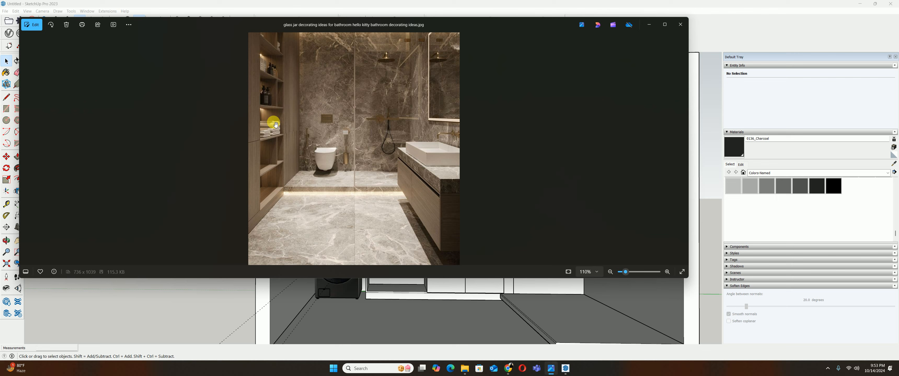
drag(276, 124, 289, 189)
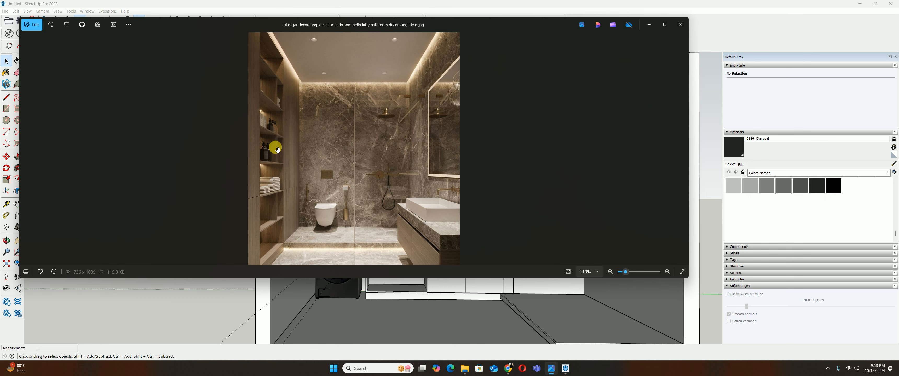
click(649, 24)
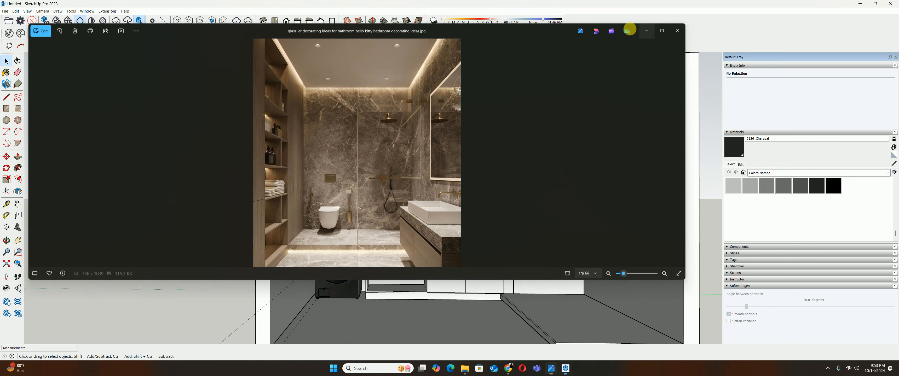
- Close the back of the cabinet's left compartment with a face by drawing a horizontal line across it, and erase the line
mouse_move(360, 251)
middle_down()
mouse_move(383, 275)
mouse_move(409, 282)
mouse_move(350, 271)
mouse_move(354, 182)
middle_up()
double_click(407, 281)
scroll(400, 278, up, 2)
scroll(354, 259, down, 2)
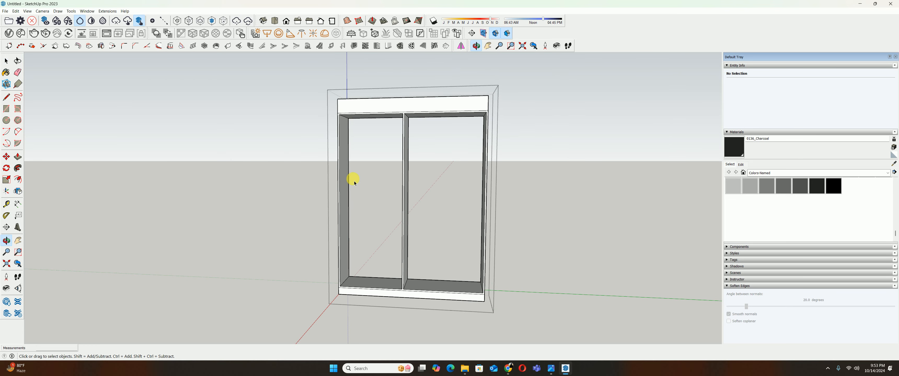
scroll(347, 134, up, 2)
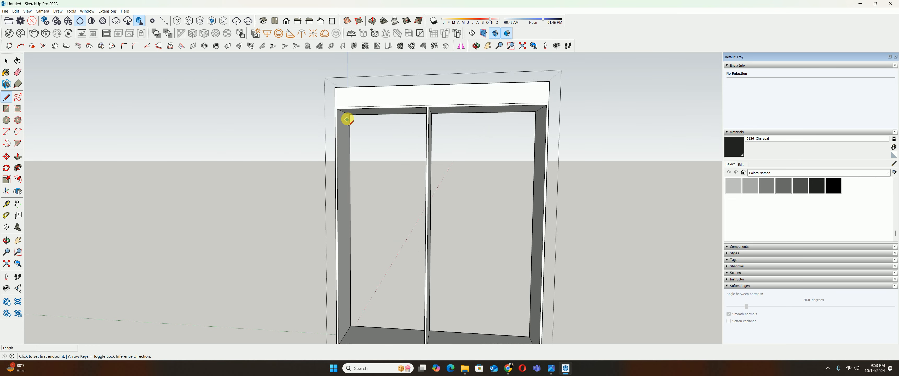
click(349, 154)
middle_drag(349, 154, 416, 153)
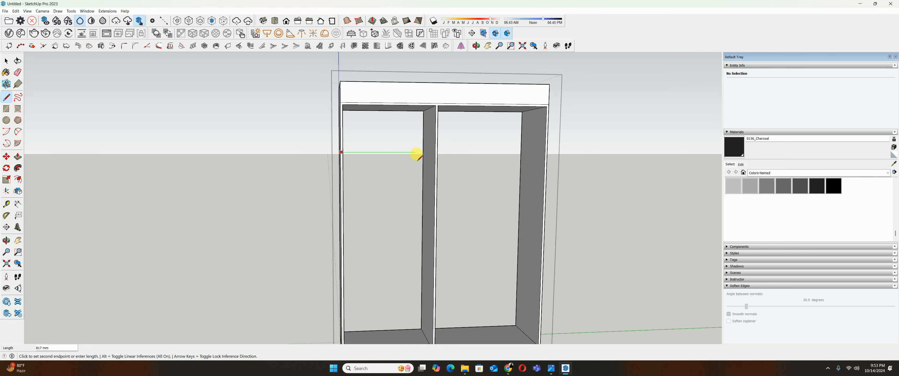
click(422, 153)
key(space)
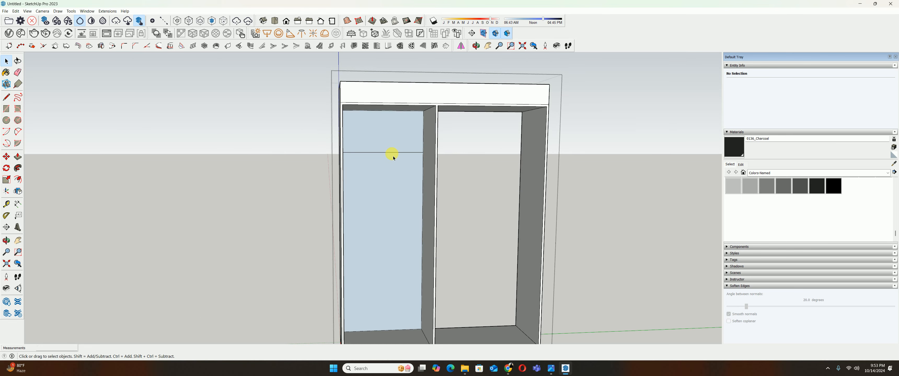
key(e)
- Pull the left compartment's back face forward 600 mm, flush with the cabinet's front frame
key(p)
click(389, 152)
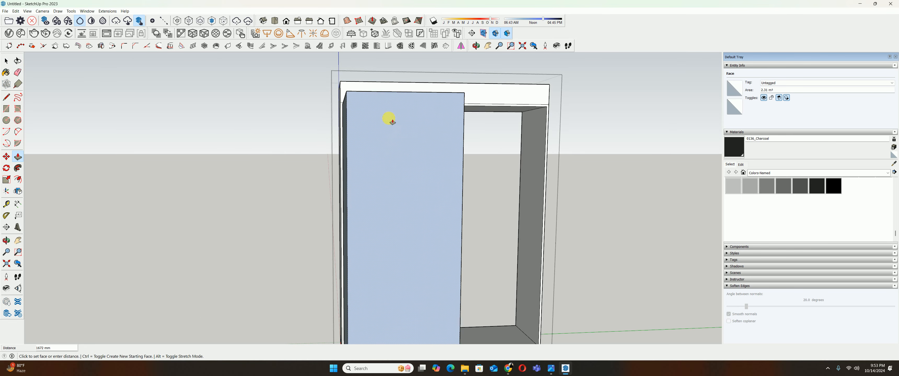
click(344, 102)
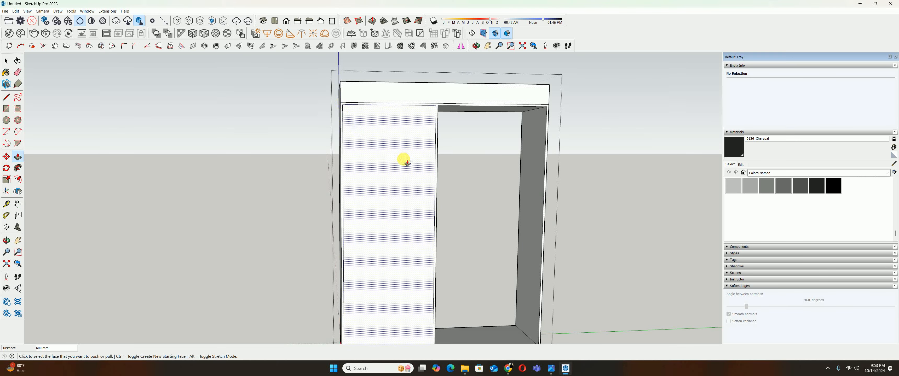
scroll(400, 193, down, 3)
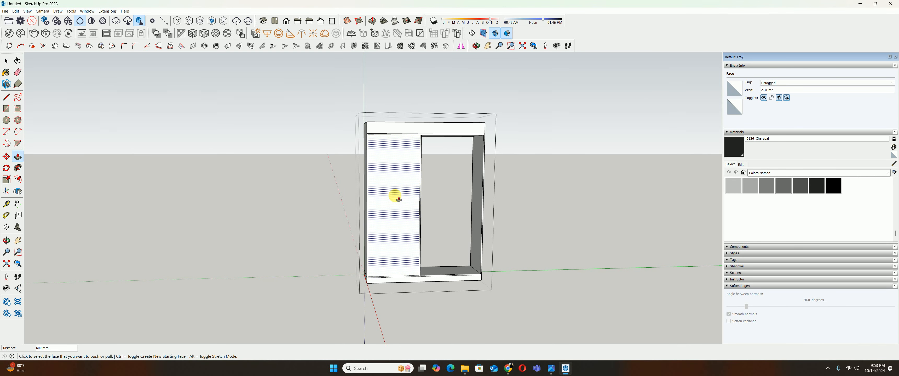
- Remove the face closing the cabinet's left compartment so it is open again, and leave the cabinet's editing
click(398, 199)
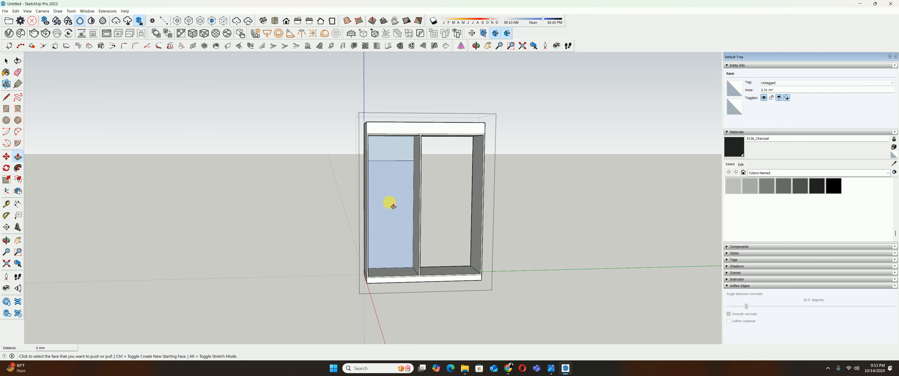
click(393, 205)
key(space)
key(Escape)
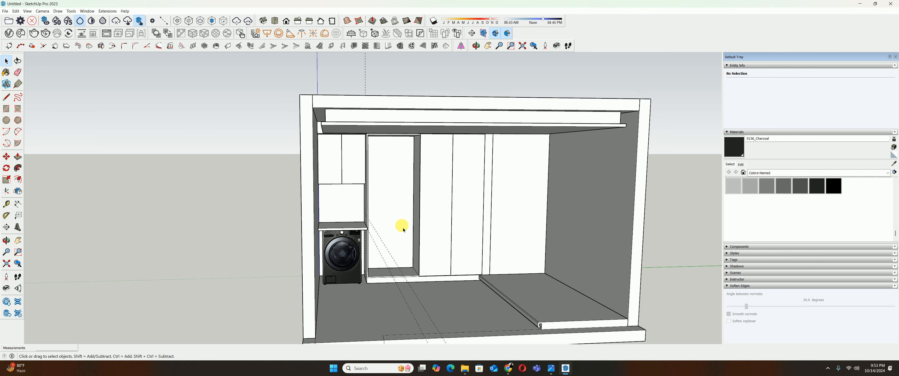
scroll(400, 234, up, 3)
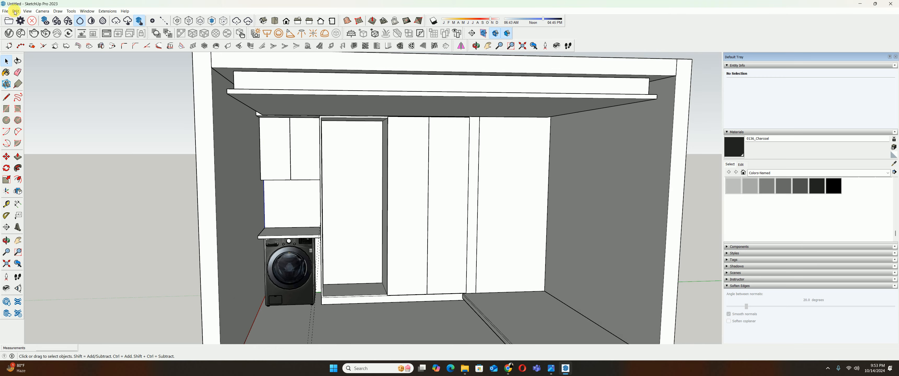
click(15, 11)
middle_drag(345, 205, 349, 231)
scroll(348, 259, down, 3)
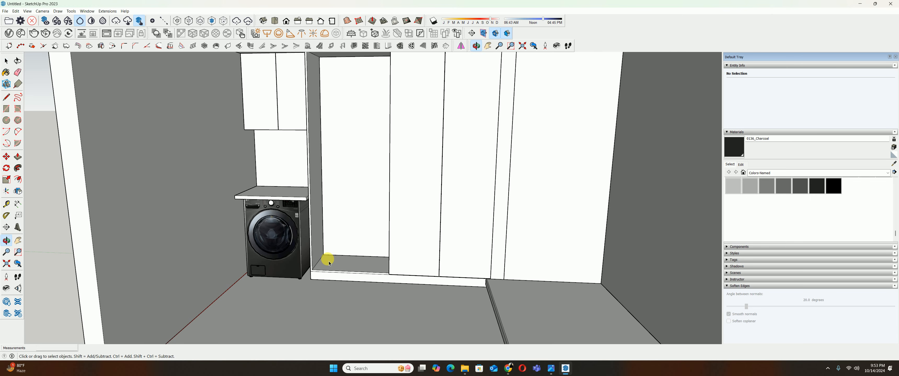
- Reopen the tall cabinet for editing and divide the left compartment's outer front vertical edge into 5 segments
key(space)
scroll(328, 263, down, 4)
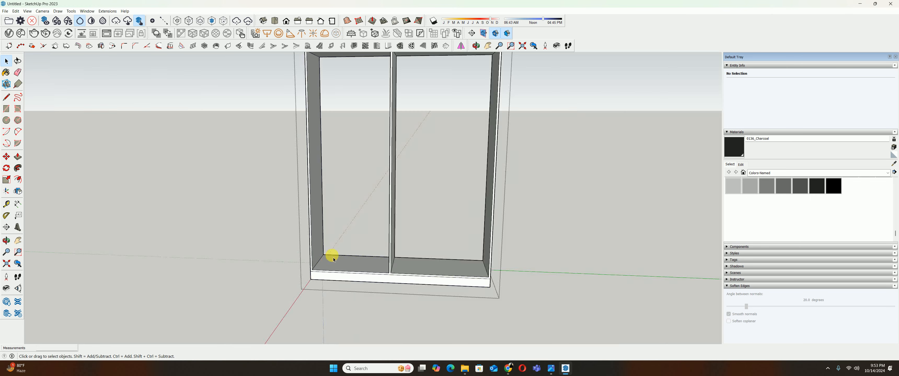
click(332, 267)
key(m)
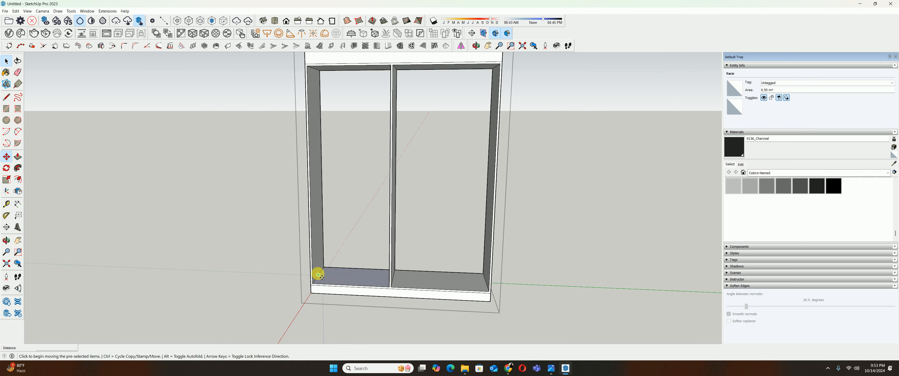
scroll(319, 284, up, 1)
key(space)
click(311, 257)
right_click(310, 256)
click(327, 294)
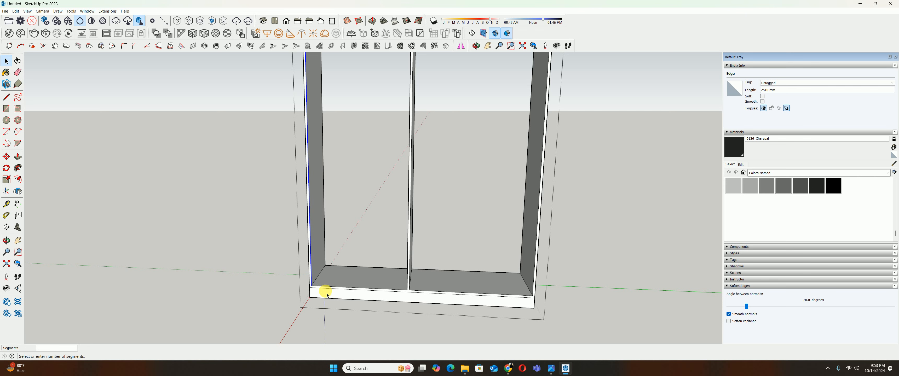
scroll(315, 249, down, 3)
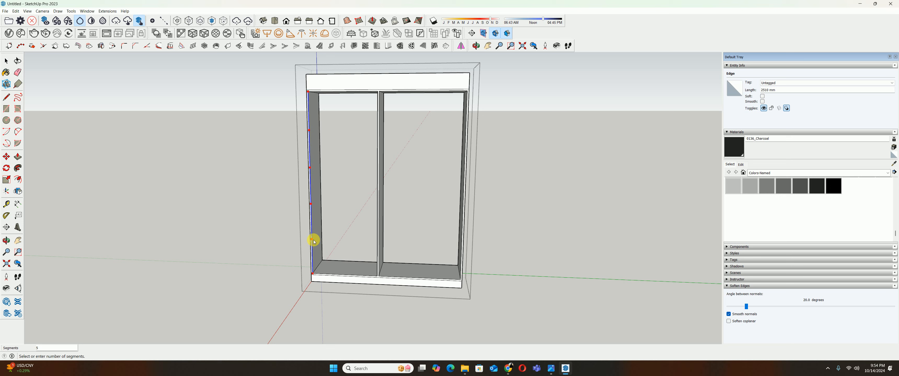
click(314, 240)
- Copy the left compartment's bottom face up to the first division point and array the copy x5 as evenly spaced shelves
scroll(326, 256, up, 3)
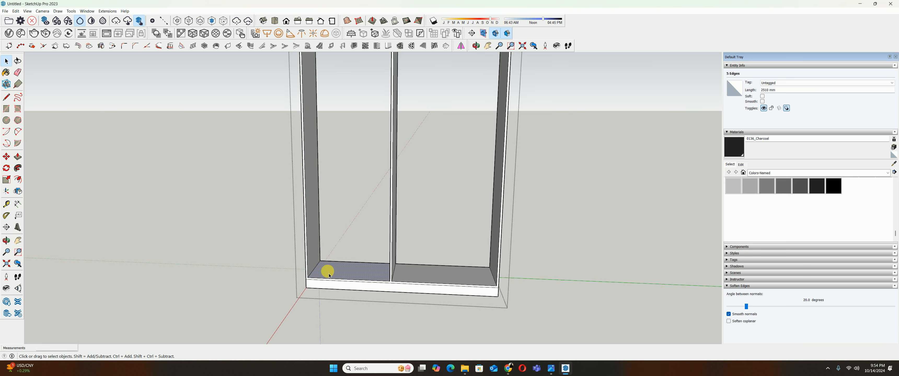
click(324, 276)
key(m)
key(ctrl)
click(308, 278)
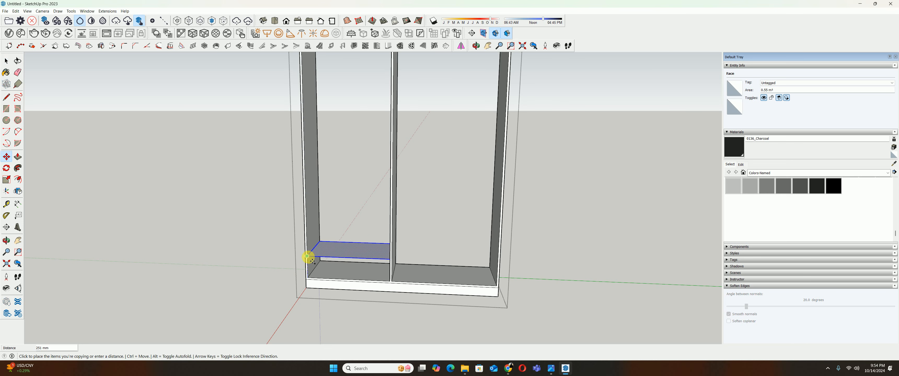
click(307, 239)
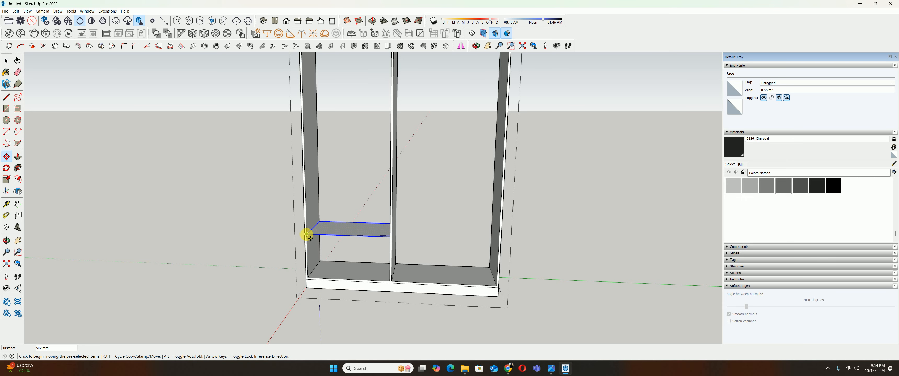
scroll(306, 241, down, 3)
text(x5)
key(Return)
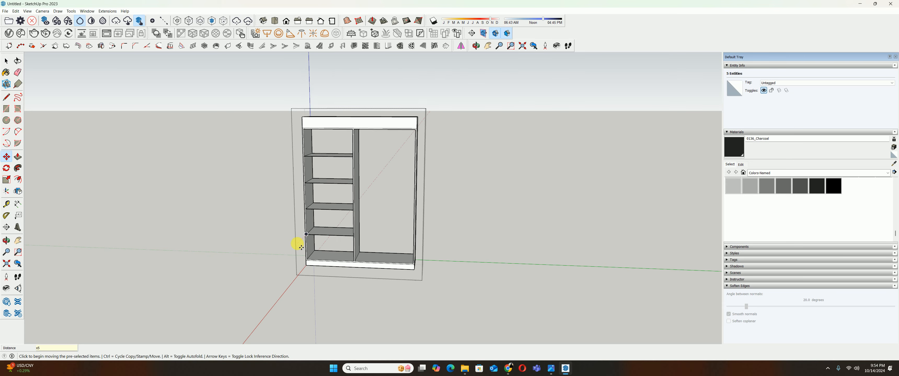
- Reverse the orientation of the topmost face in the left compartment
middle_drag(342, 235, 338, 152)
key(space)
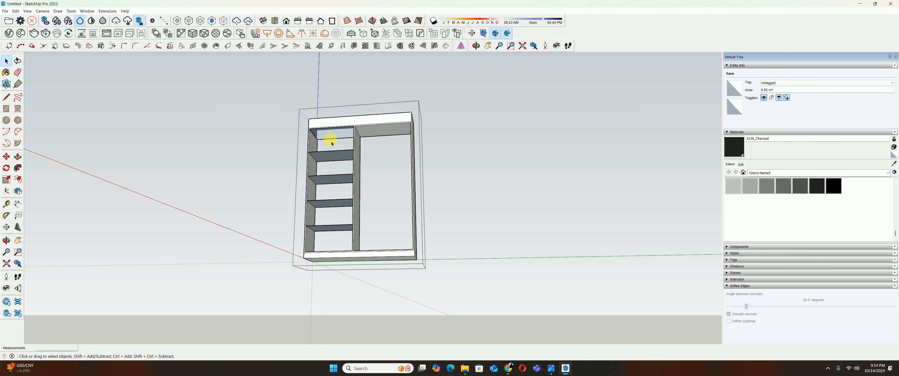
right_click(332, 143)
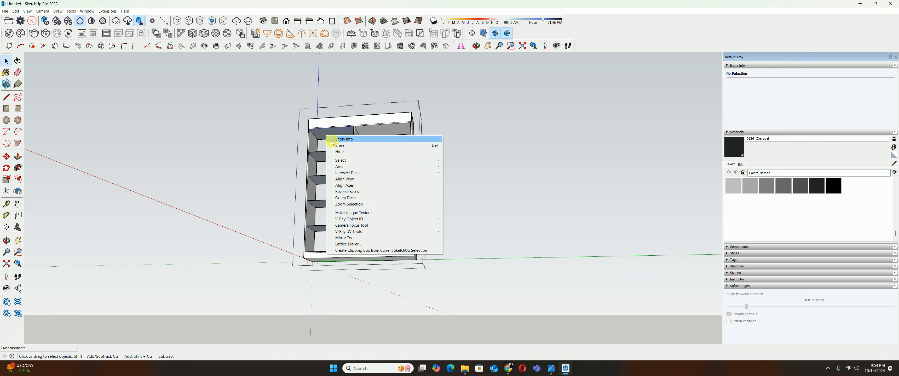
click(347, 191)
middle_drag(327, 185, 320, 158)
- Thicken the left compartment's shelf faces by 20 mm each with Push/Pull, keeping the original faces
key(p)
scroll(319, 154, up, 4)
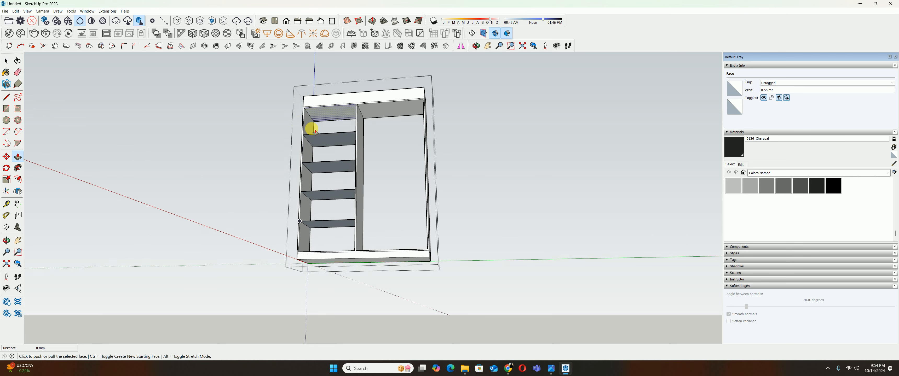
click(323, 139)
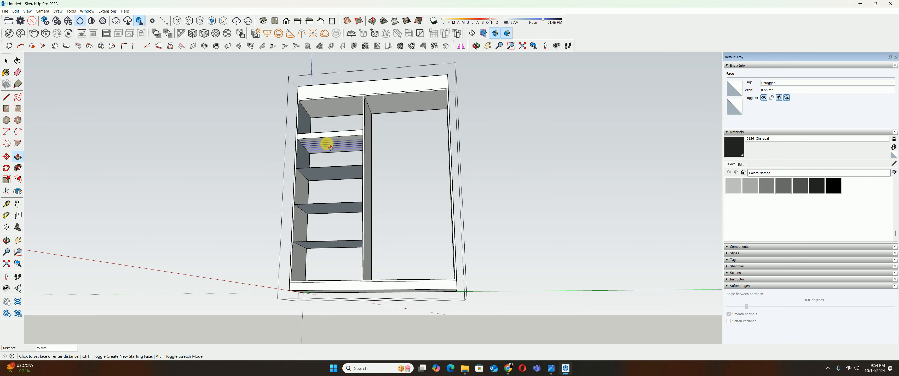
key(ctrl)
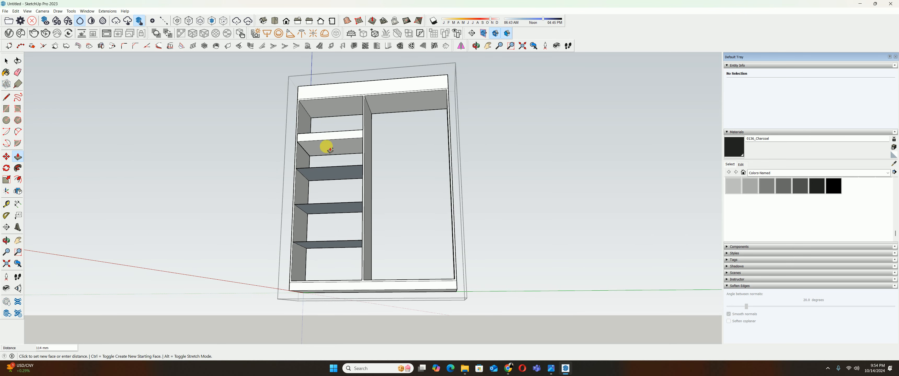
text(20)
key(Return)
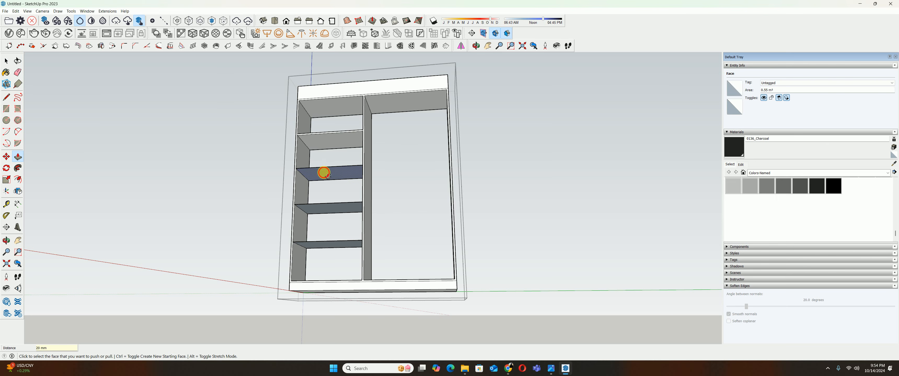
double_click(323, 172)
double_click(317, 208)
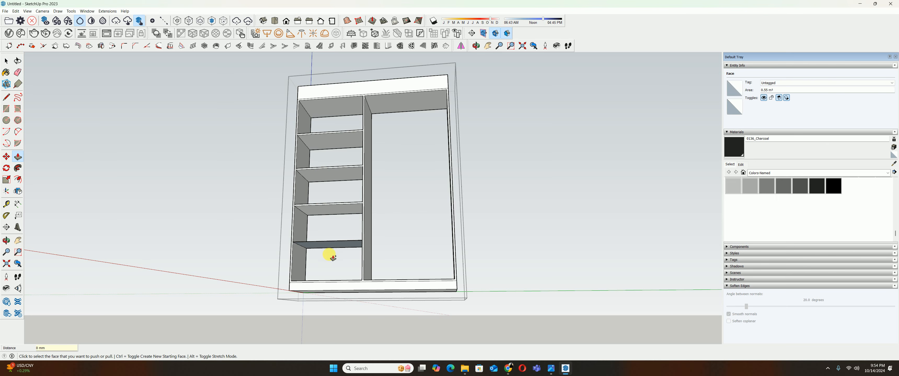
double_click(325, 245)
- Measure the clear height between the lowest shelf and the bottom of the left compartment
mouse_move(325, 245)
middle_down()
mouse_move(316, 235)
mouse_move(345, 284)
mouse_move(372, 259)
mouse_move(341, 243)
middle_up()
scroll(333, 246, up, 6)
key(t)
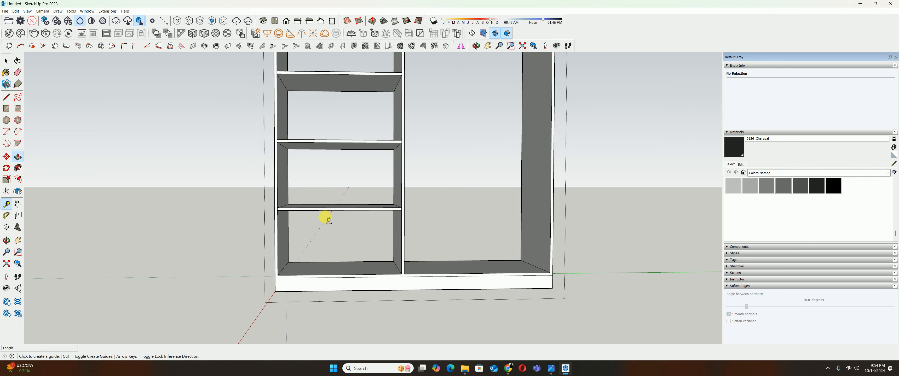
click(339, 210)
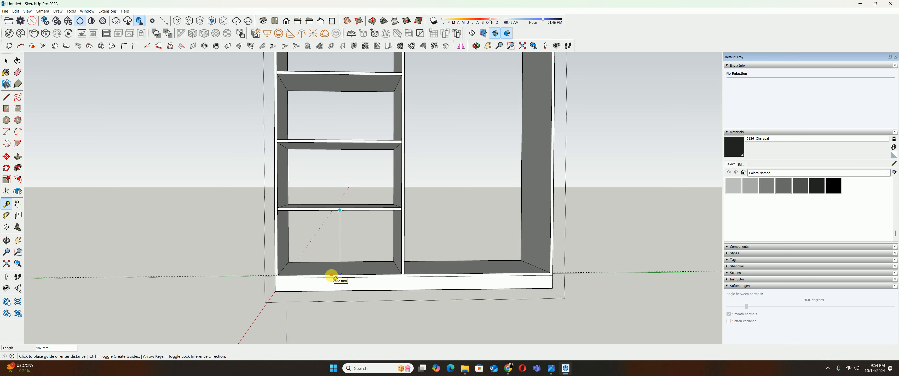
key(space)
scroll(341, 256, down, 2)
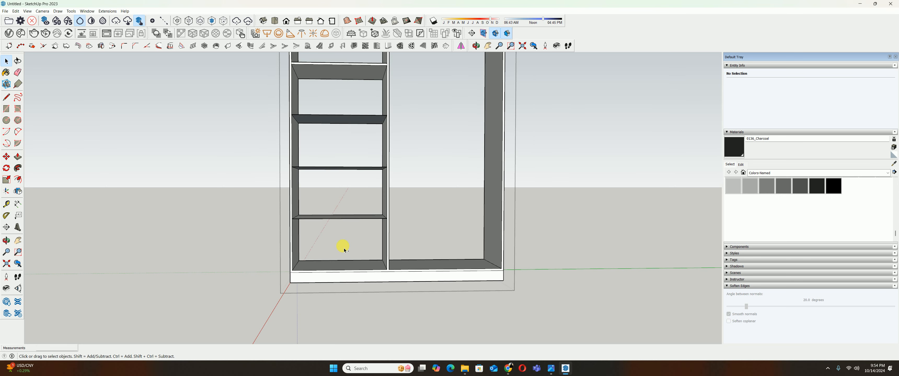
- Undo the shelf thickening and the arrayed shelves, leaving the left compartment empty
key(ctrl+z)
key(ctrl+z)
mouse_move(343, 250)
middle_down()
mouse_move(299, 261)
mouse_move(347, 258)
middle_up()
- Divide the front vertical edge of the central divider, on the left compartment's side, into six equal segments
click(327, 265)
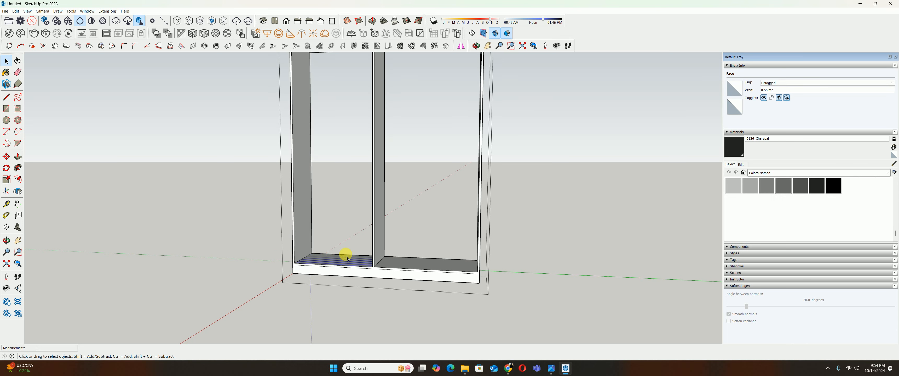
click(372, 227)
right_click(373, 228)
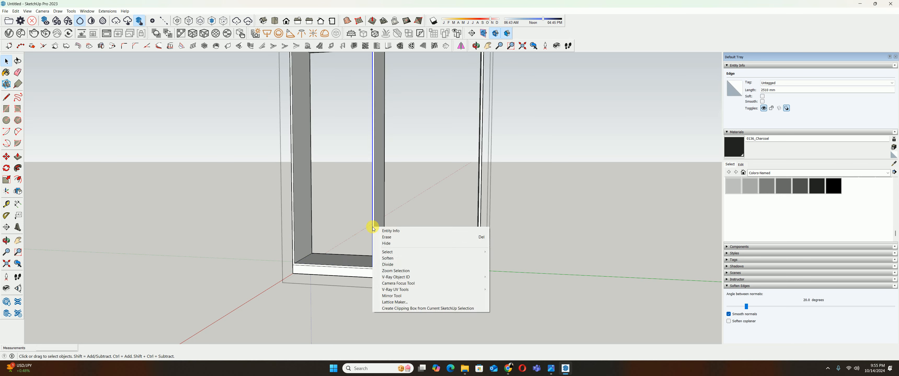
click(384, 268)
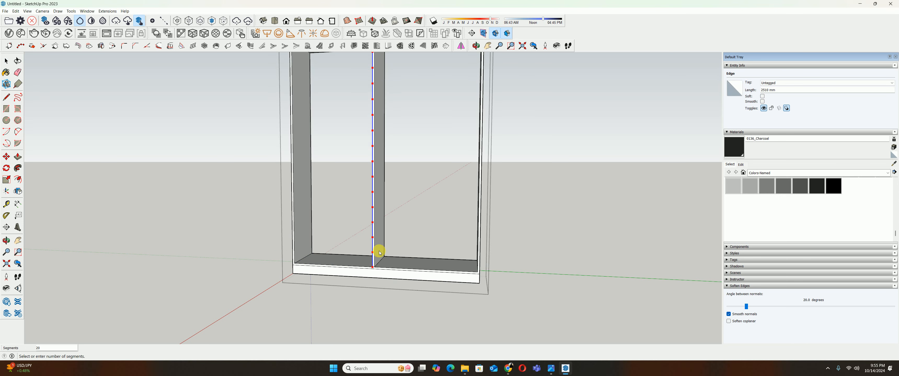
click(373, 230)
- Copy the left compartment's bottom face up to the divider's first division point and array it x5 to form five shelves
click(351, 262)
middle_drag(351, 263, 394, 274)
key(m)
drag(383, 265, 383, 233)
scroll(383, 233, down, 3)
text(x)
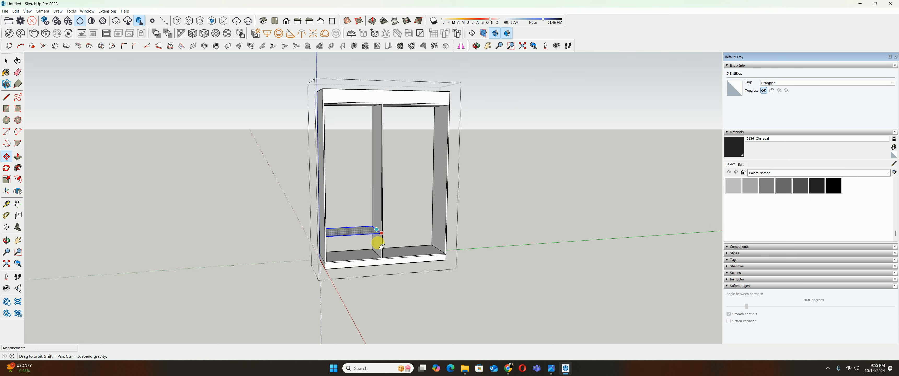
text(5)
key(Return)
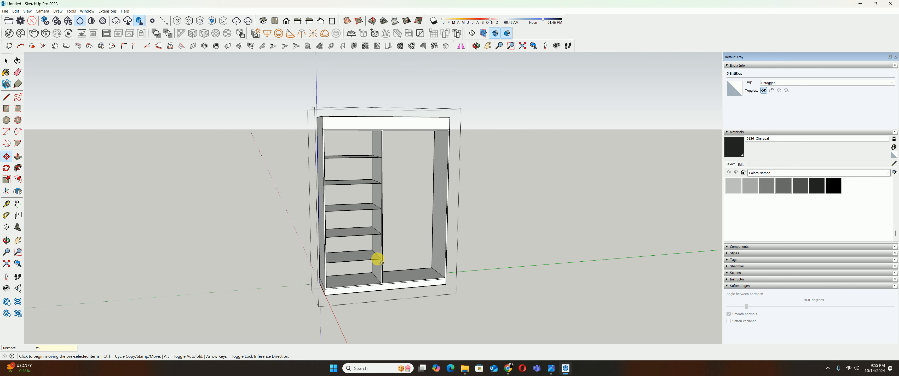
- Extrude the five shelf faces in the left compartment 20 mm thick with Push/Pull
key(space)
key(p)
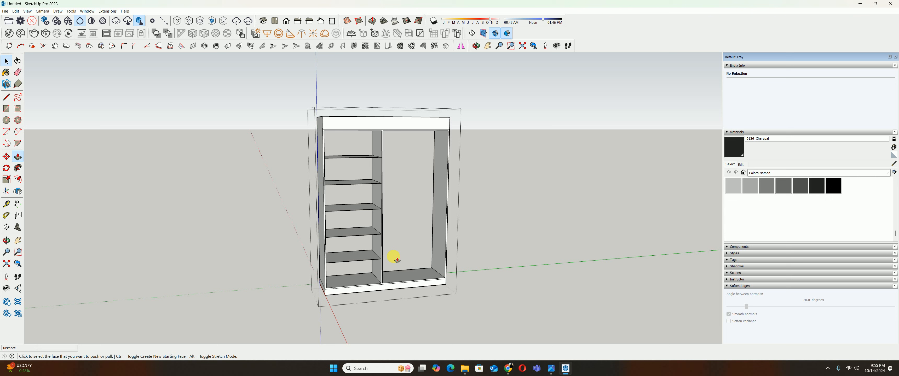
click(353, 258)
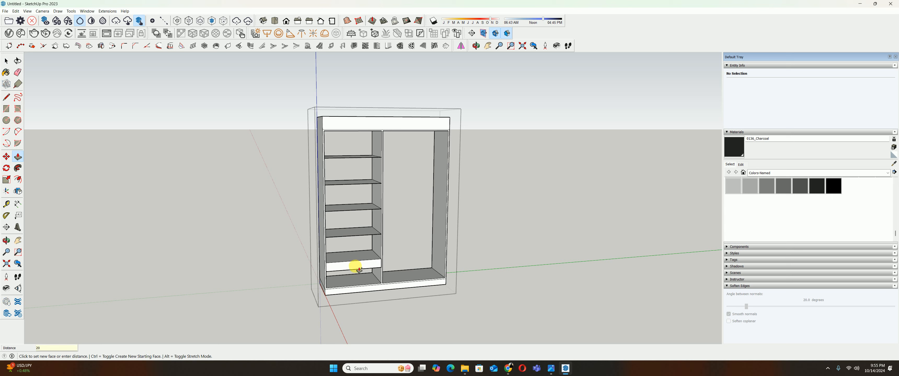
key(Return)
click(356, 209)
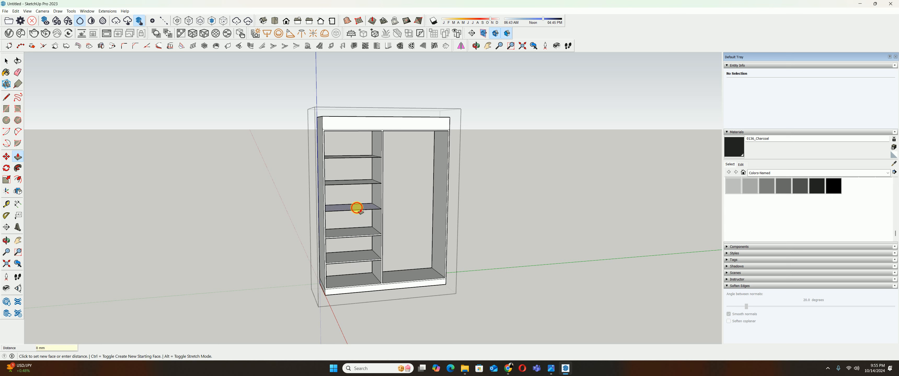
click(356, 208)
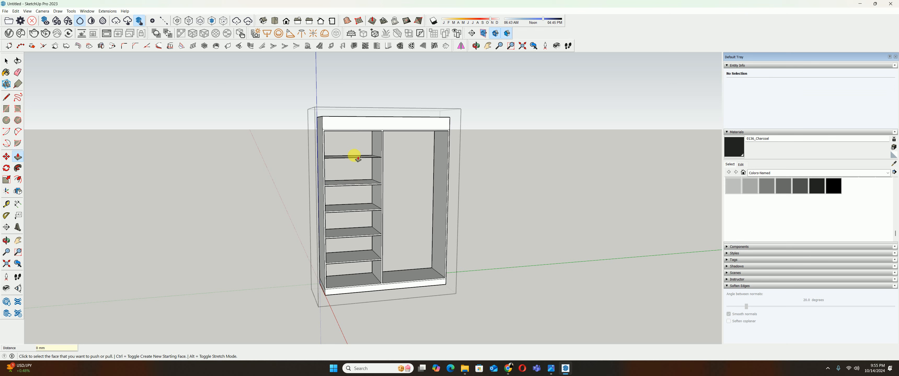
key(o)
drag(361, 190, 335, 237)
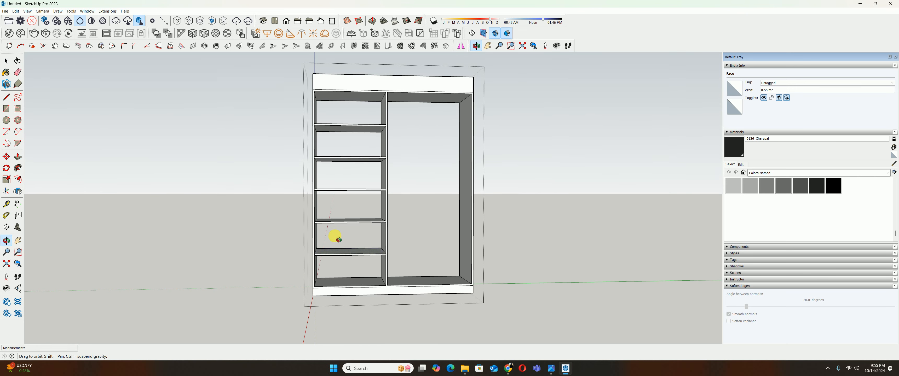
key(space)
- Copy the central divider's front vertical edge in the second bay from the bottom 300 mm toward the left side panel
scroll(358, 234, up, 3)
shift+middle_drag(375, 248, 432, 251)
scroll(435, 251, up, 1)
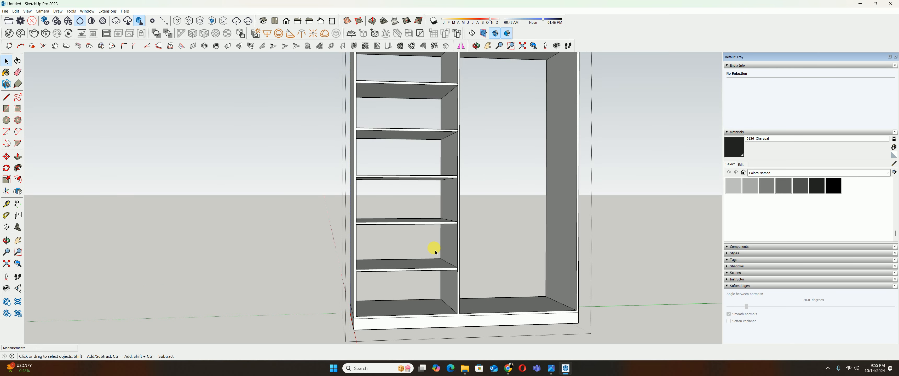
scroll(461, 239, up, 1)
click(457, 231)
key(m)
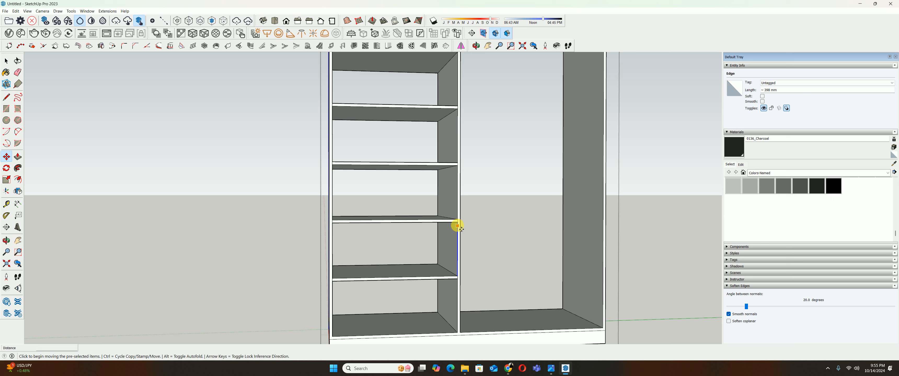
click(458, 226)
key(ctrl)
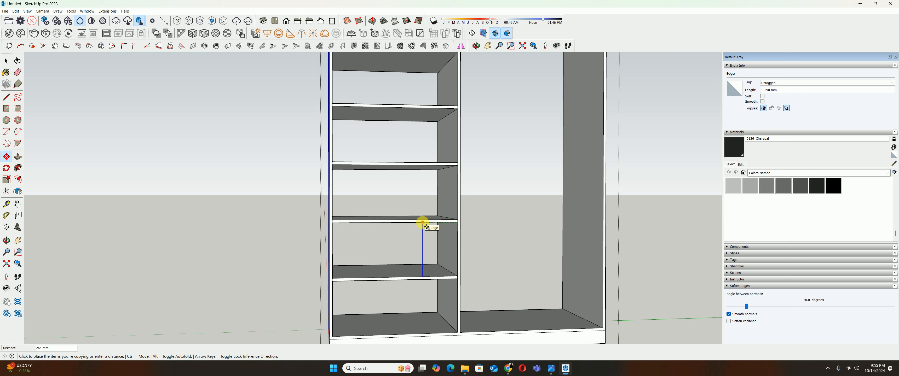
key(Return)
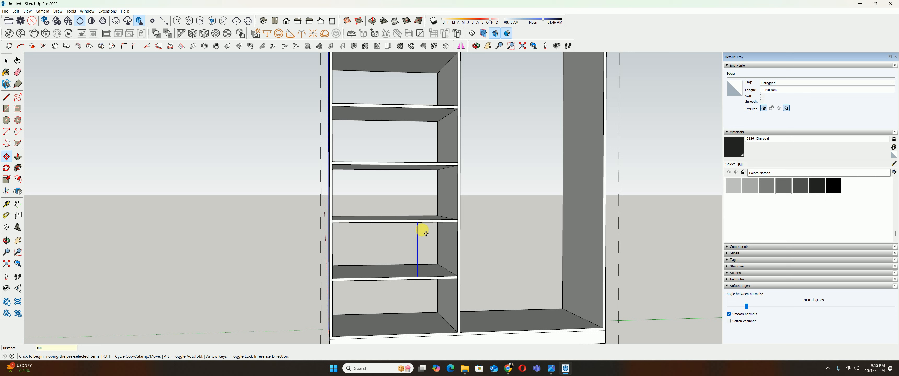
- Copy the new vertical edge 20 mm further toward the left side panel and close the strip with a short line to form a face
click(417, 223)
text(20)
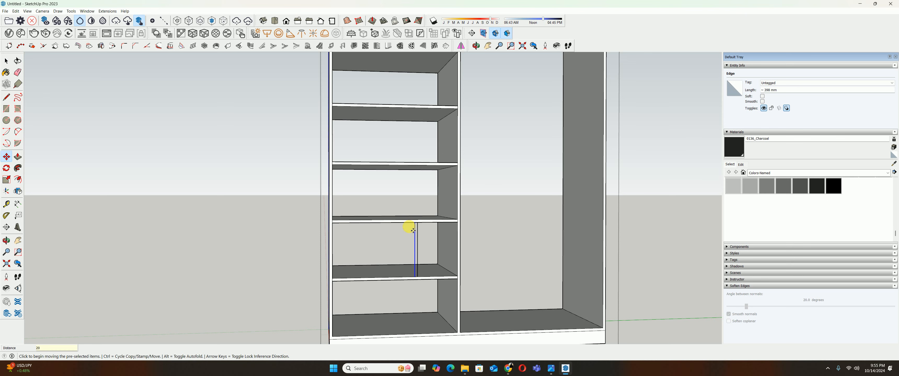
key(Return)
scroll(419, 237, up, 2)
key(l)
scroll(412, 279, up, 2)
click(414, 295)
click(416, 291)
key(space)
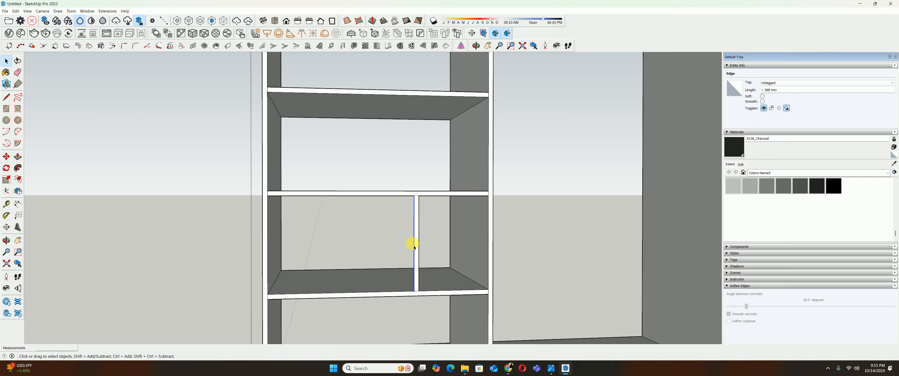
- Copy the narrow strip face upward into the fourth bay from the bottom and the top bay of the left compartment
middle_drag(409, 243, 443, 250)
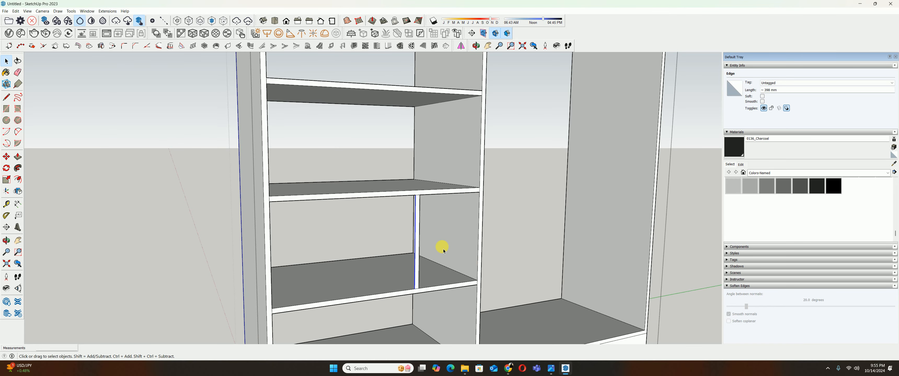
scroll(421, 215, up, 1)
click(417, 209)
key(m)
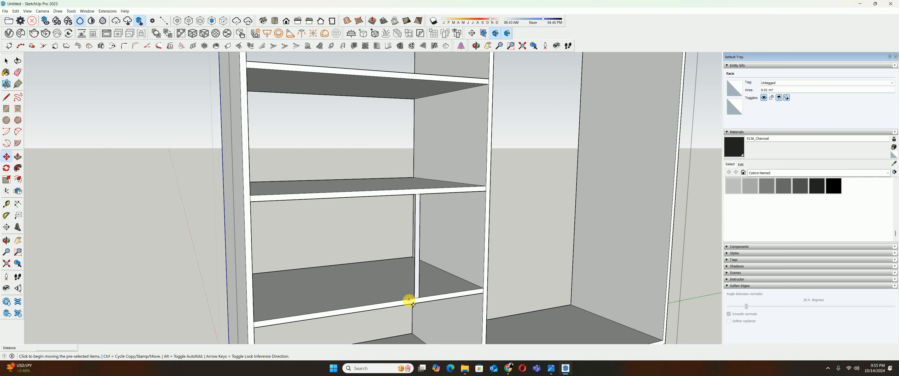
click(484, 290)
key(ctrl)
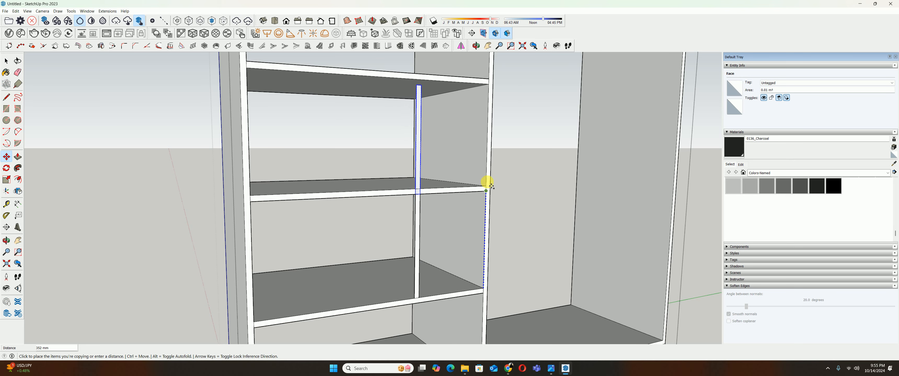
scroll(491, 187, up, 2)
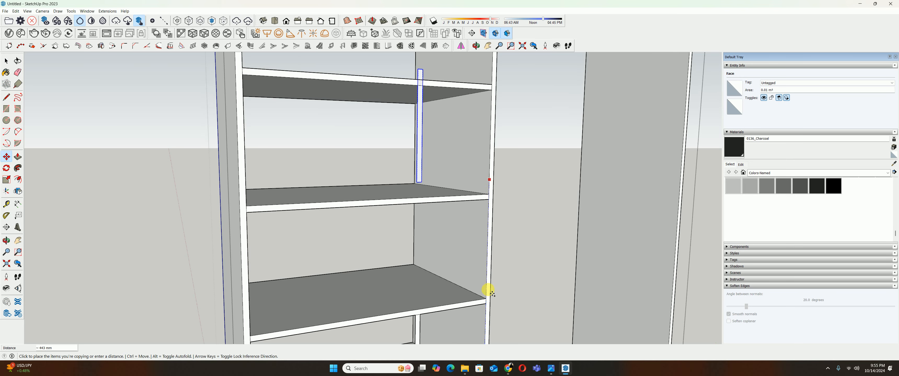
click(489, 194)
scroll(486, 195, down, 5)
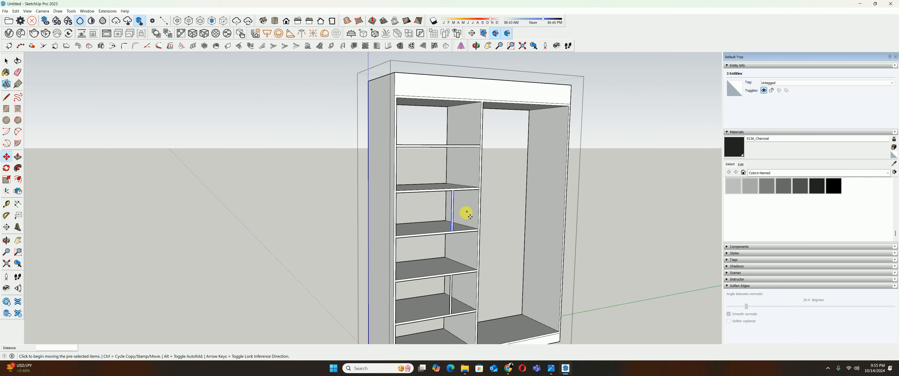
key(space)
- Move the top edge of the strip in the top bay up to the underside of the cabinet's upper panel
scroll(451, 132, up, 8)
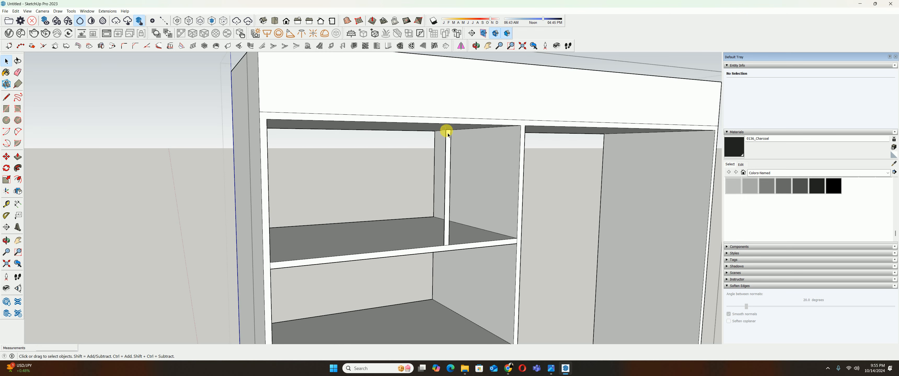
click(450, 129)
key(m)
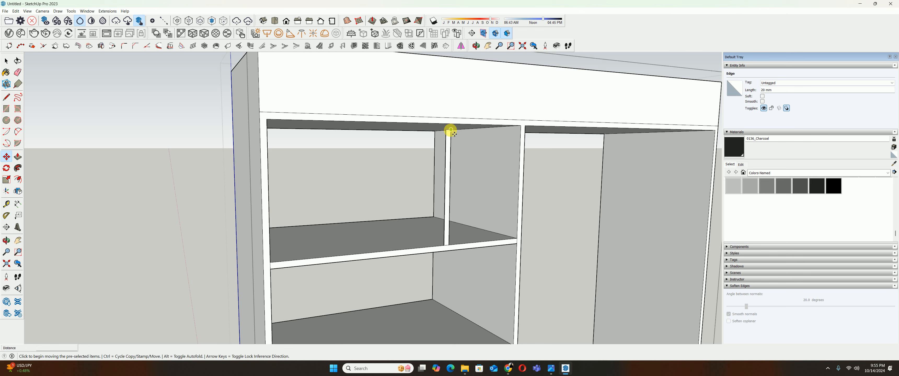
click(451, 130)
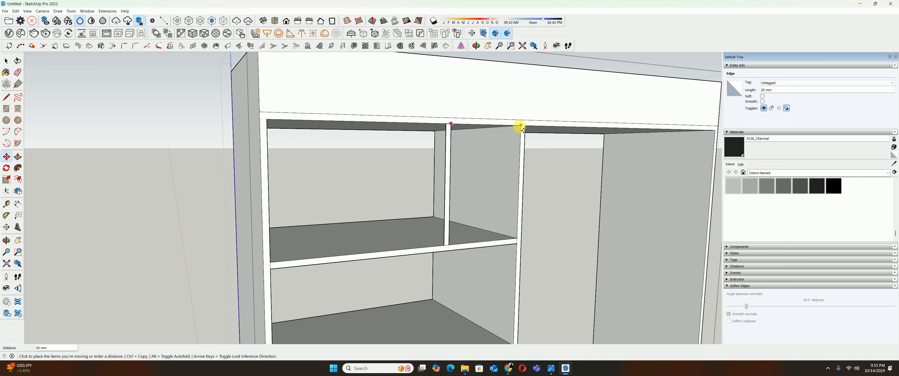
key(Escape)
scroll(452, 208, down, 2)
scroll(451, 209, down, 4)
key(space)
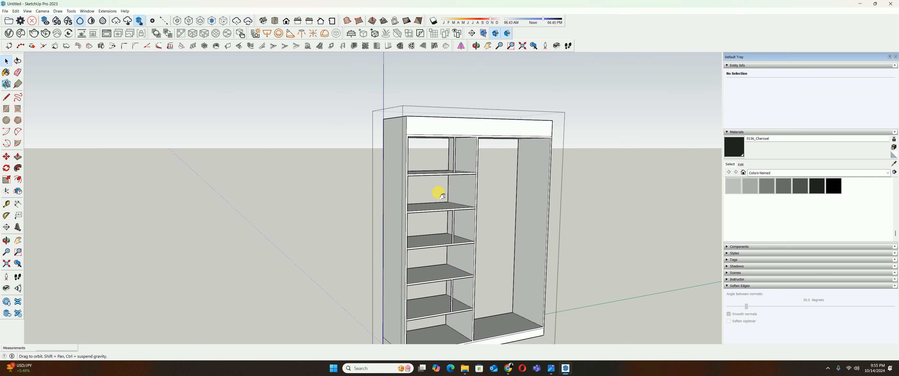
- Check the reference photo and extrude the three strip faces 600 mm deep with Push/Pull to form the small dividers
click(552, 373)
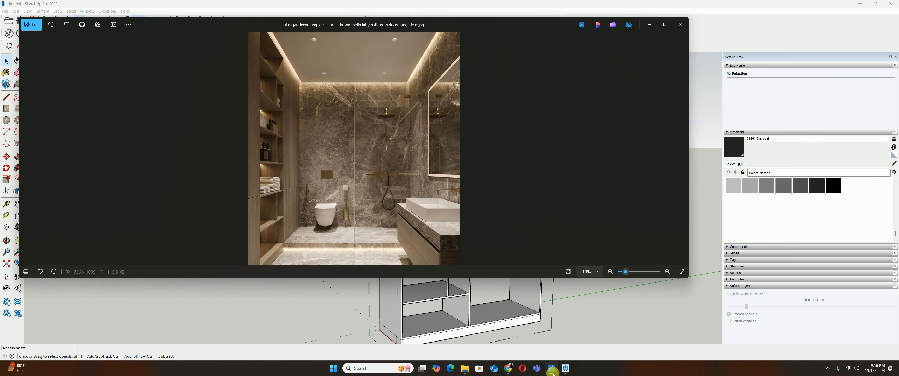
click(552, 374)
scroll(461, 145, up, 5)
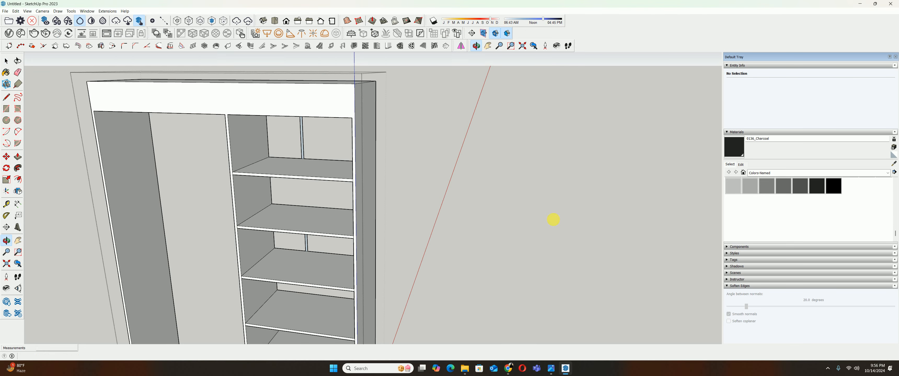
middle_drag(553, 219, 350, 194)
key(p)
scroll(348, 191, up, 2)
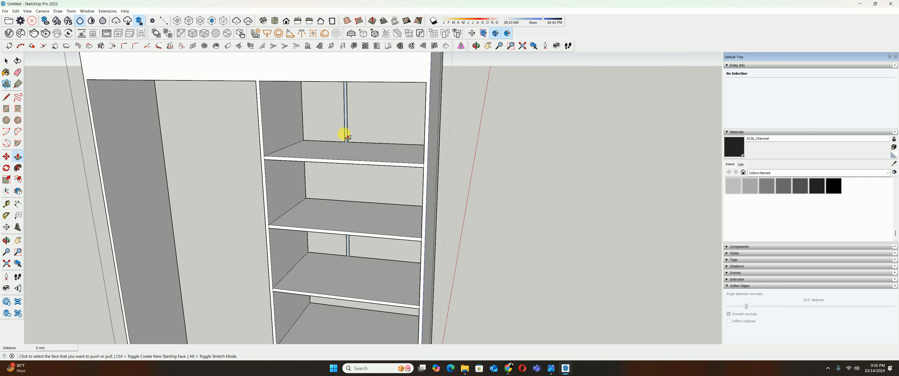
click(347, 137)
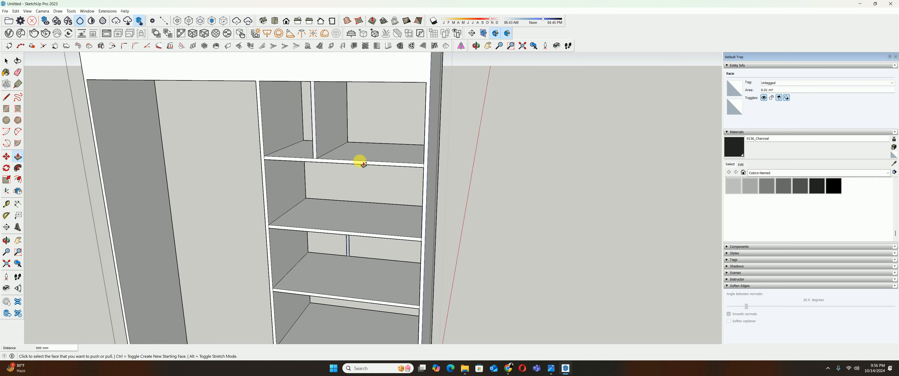
click(348, 248)
scroll(347, 245, down, 1)
shift+middle_drag(347, 245, 427, 160)
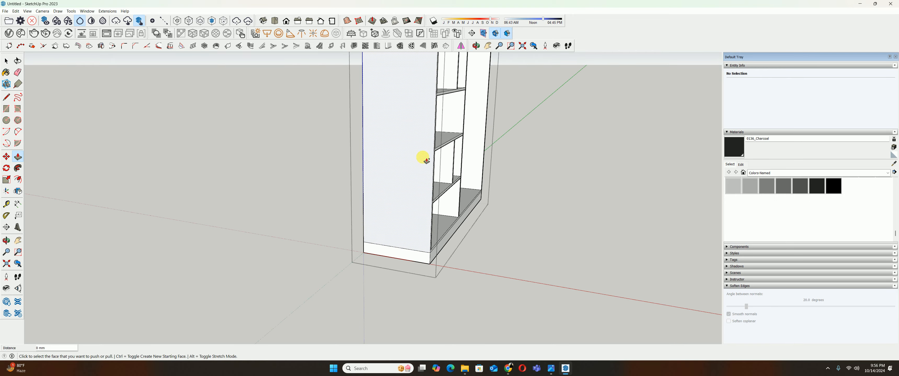
key(F2)
key(space)
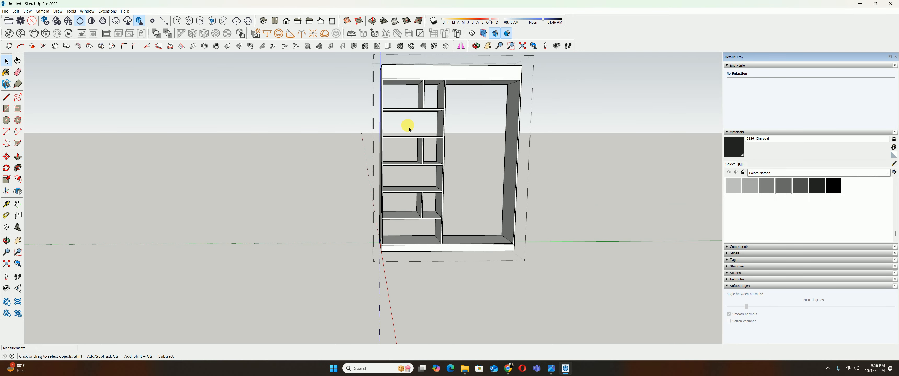
- Place a vertical guide in from the left side panel and move the small divider of the fourth bay over to it
drag(407, 125, 430, 173)
scroll(424, 167, up, 2)
key(m)
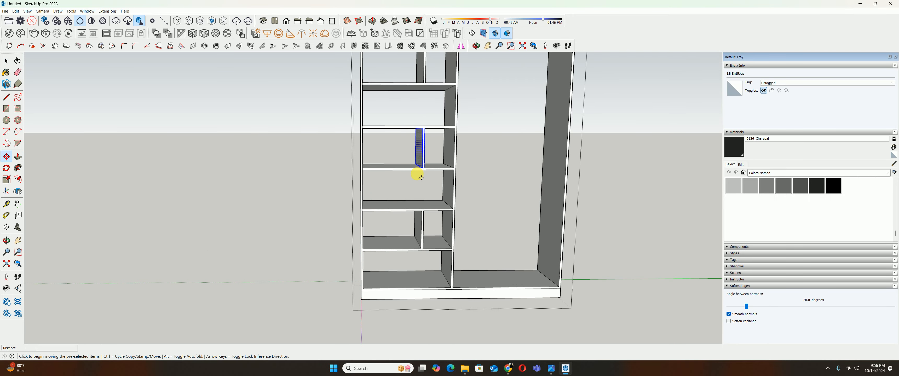
scroll(423, 167, up, 1)
key(t)
click(345, 146)
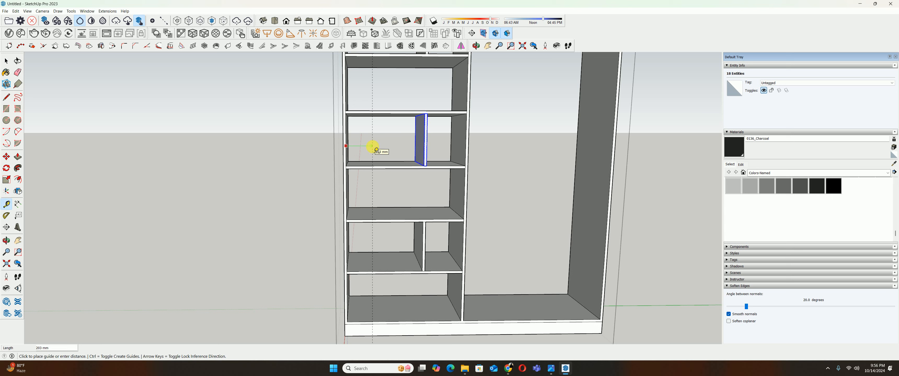
key(Return)
scroll(421, 170, up, 1)
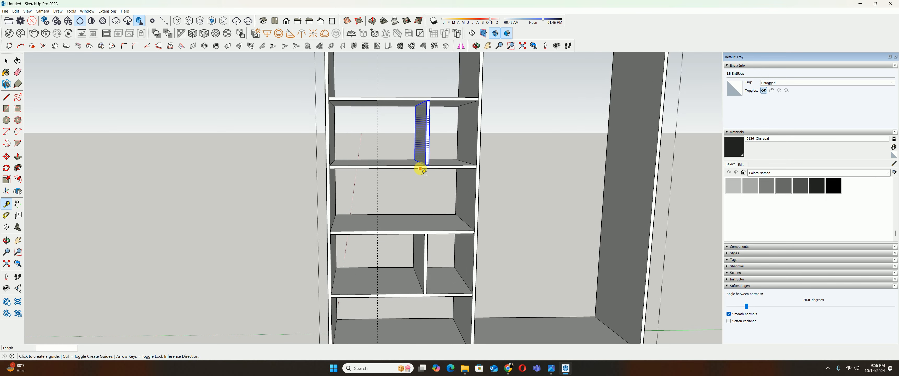
key(m)
click(426, 167)
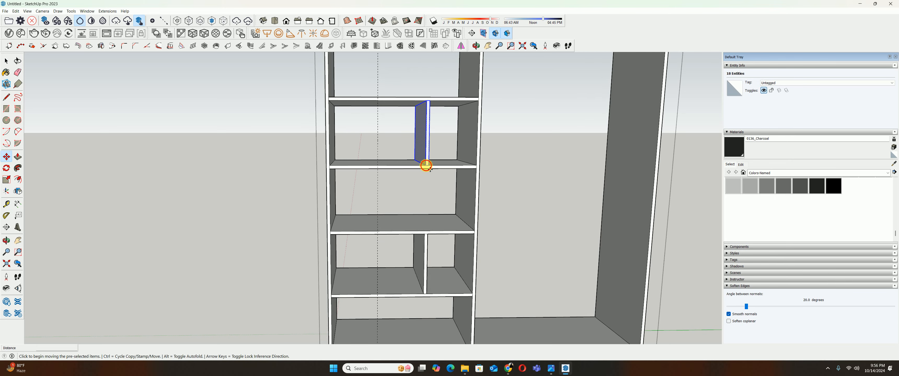
click(379, 166)
key(space)
- Return to the full bathroom model with nothing selected and delete all guides
scroll(378, 167, down, 3)
key(ctrl+t)
scroll(431, 116, down, 1)
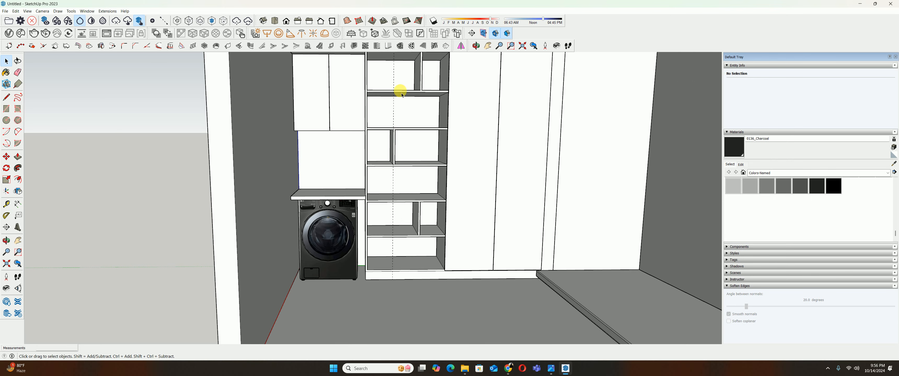
click(16, 11)
click(33, 64)
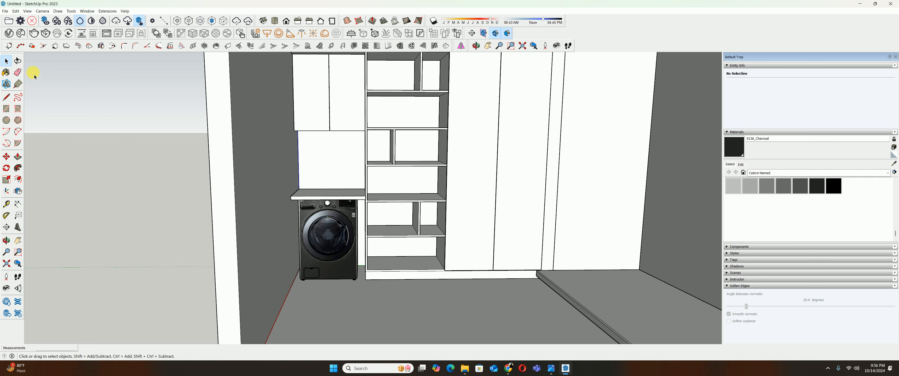
- Examine the shelving, cabinets and washing machine area of the bathroom from several sides
mouse_move(415, 168)
middle_down()
mouse_move(424, 165)
mouse_move(392, 167)
middle_up()
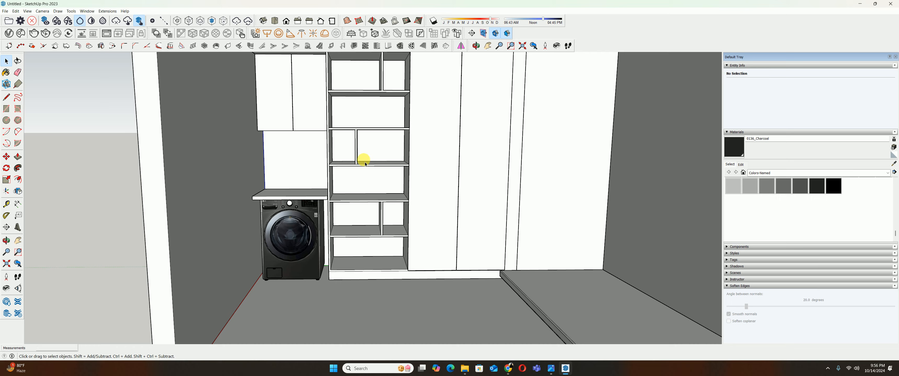
mouse_move(369, 199)
middle_down()
mouse_move(337, 177)
mouse_move(286, 180)
mouse_move(301, 176)
mouse_move(354, 200)
mouse_move(435, 203)
middle_up()
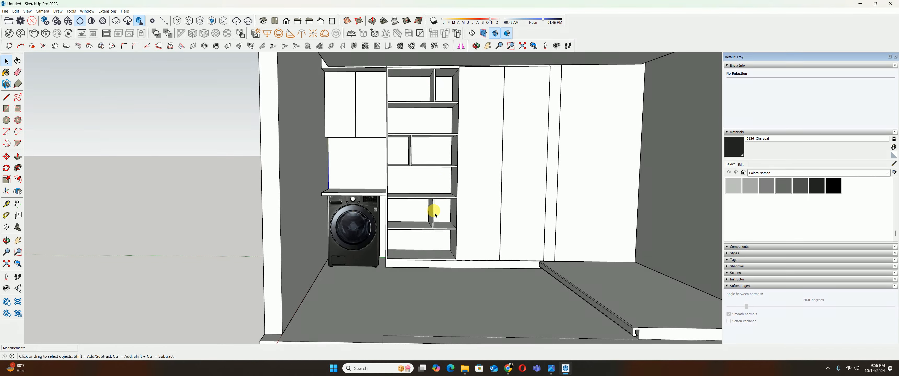
scroll(412, 183, up, 3)
scroll(412, 184, down, 4)
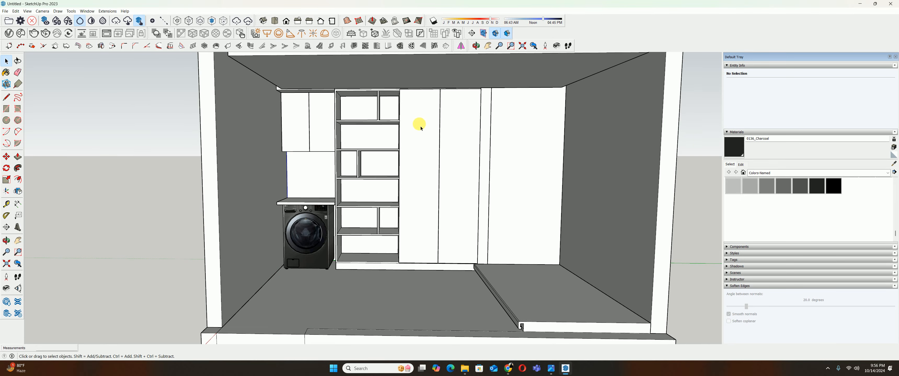
middle_drag(385, 227, 372, 193)
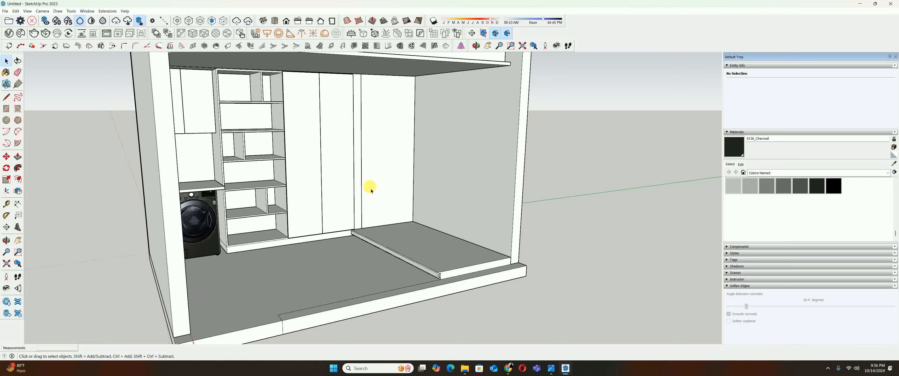
scroll(349, 185, down, 6)
scroll(367, 184, up, 5)
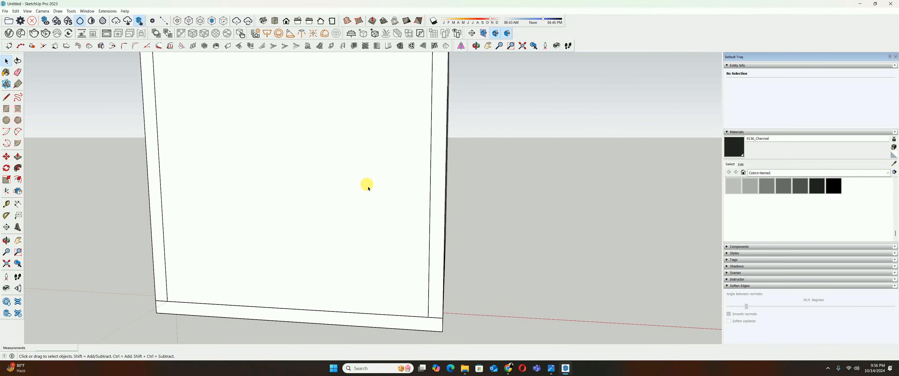
scroll(359, 187, down, 4)
middle_drag(353, 187, 295, 193)
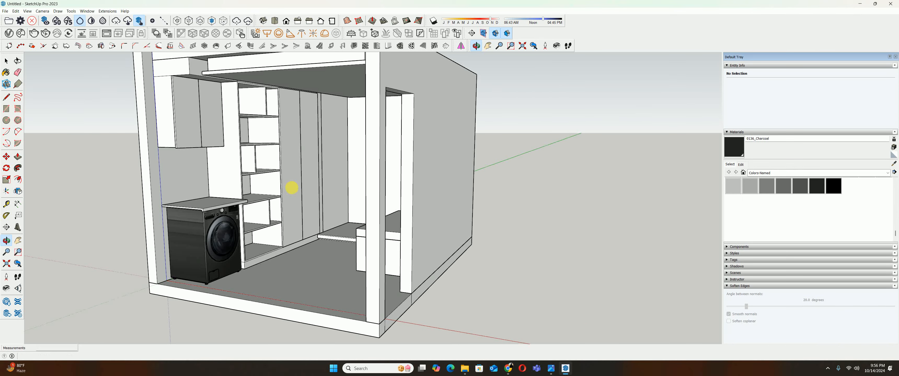
scroll(302, 154, up, 2)
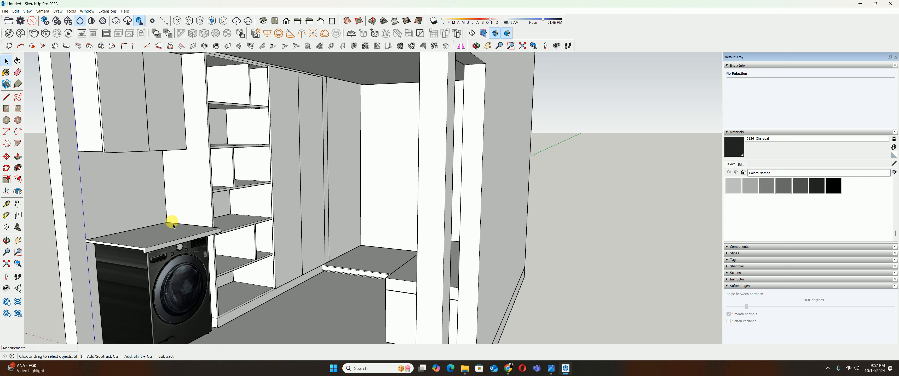
middle_drag(203, 194, 267, 206)
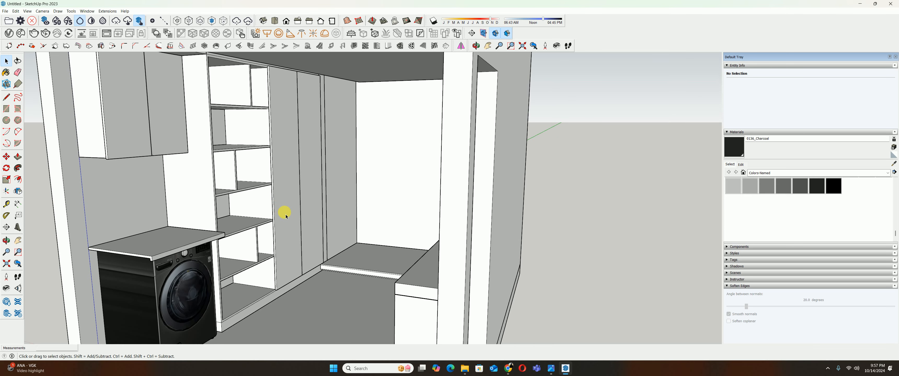
- Check the reference photo up close for the shelving, toilet wall and vanity details
scroll(290, 206, up, 5)
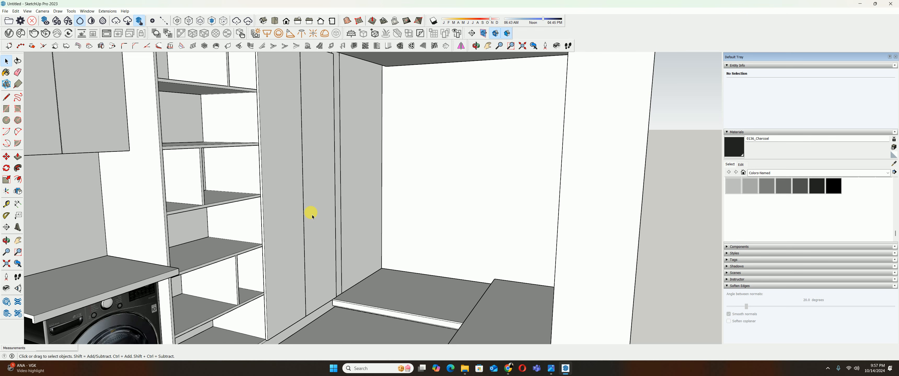
click(551, 368)
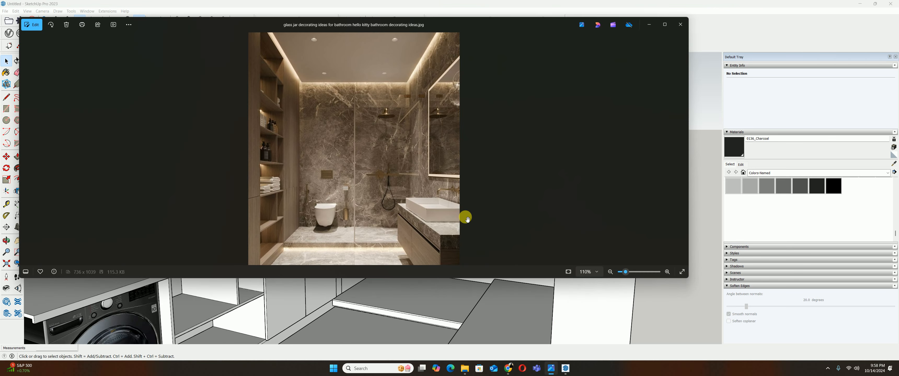
scroll(289, 195, up, 5)
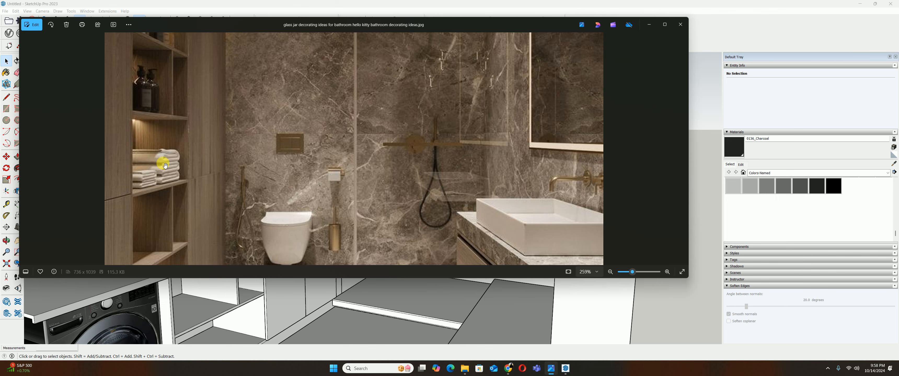
click(649, 24)
- Examine the bathroom model through its open front, comparing the cabinet side with the vanity side
scroll(267, 200, down, 5)
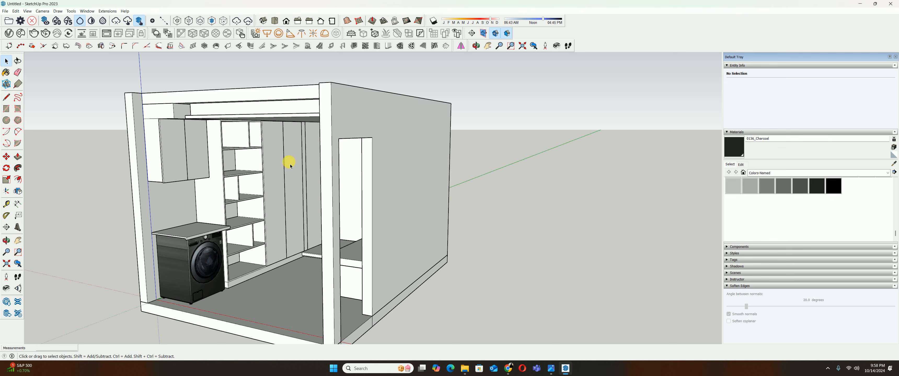
scroll(288, 170, up, 5)
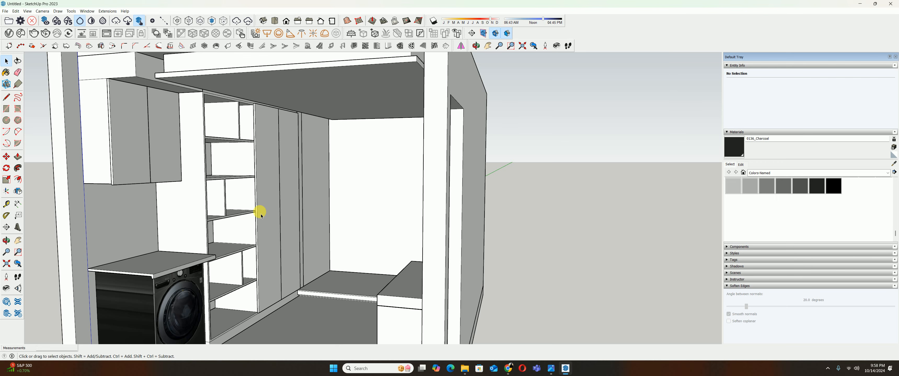
middle_drag(256, 218, 319, 210)
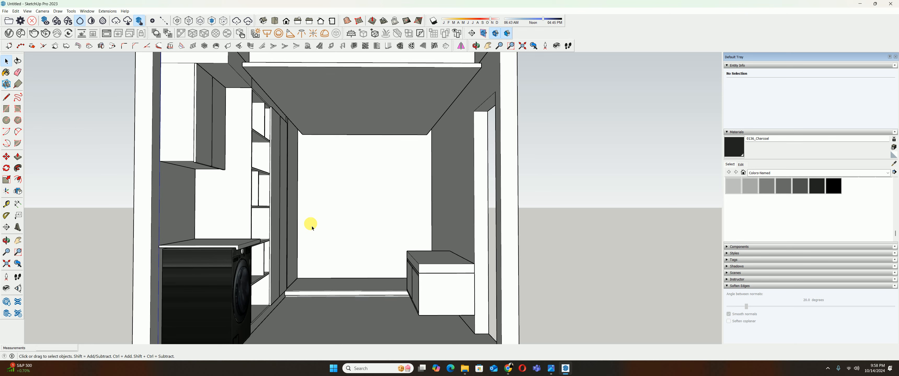
scroll(315, 225, down, 4)
middle_drag(319, 231, 208, 145)
middle_drag(354, 262, 403, 243)
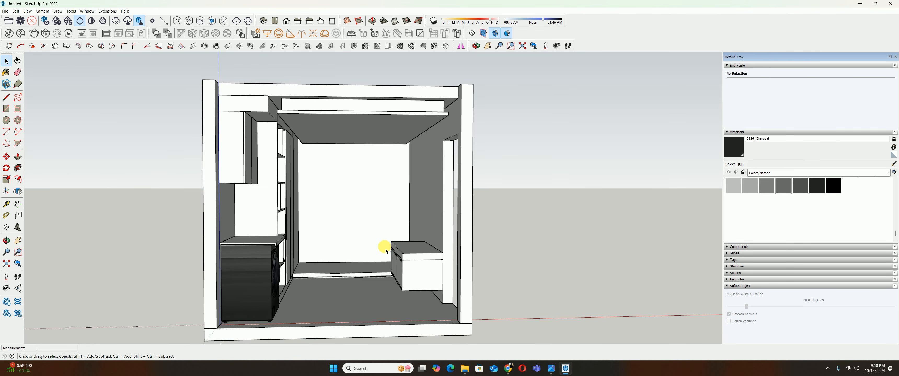